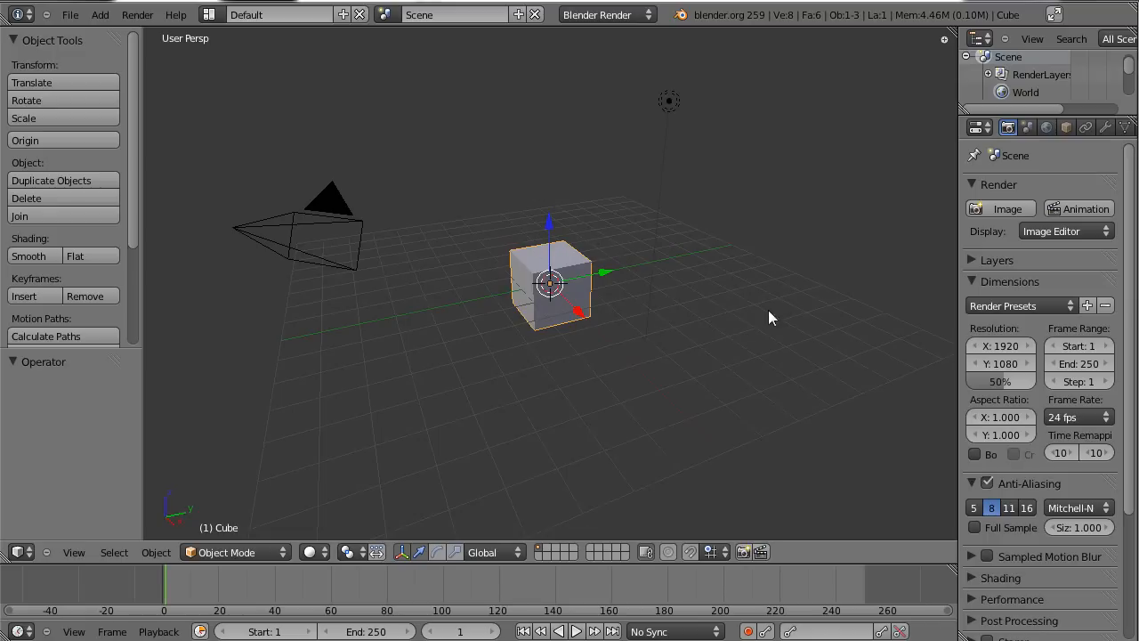
Step: Delete the default cube and add an Empty at the scene origin
key(x)
click(686, 302)
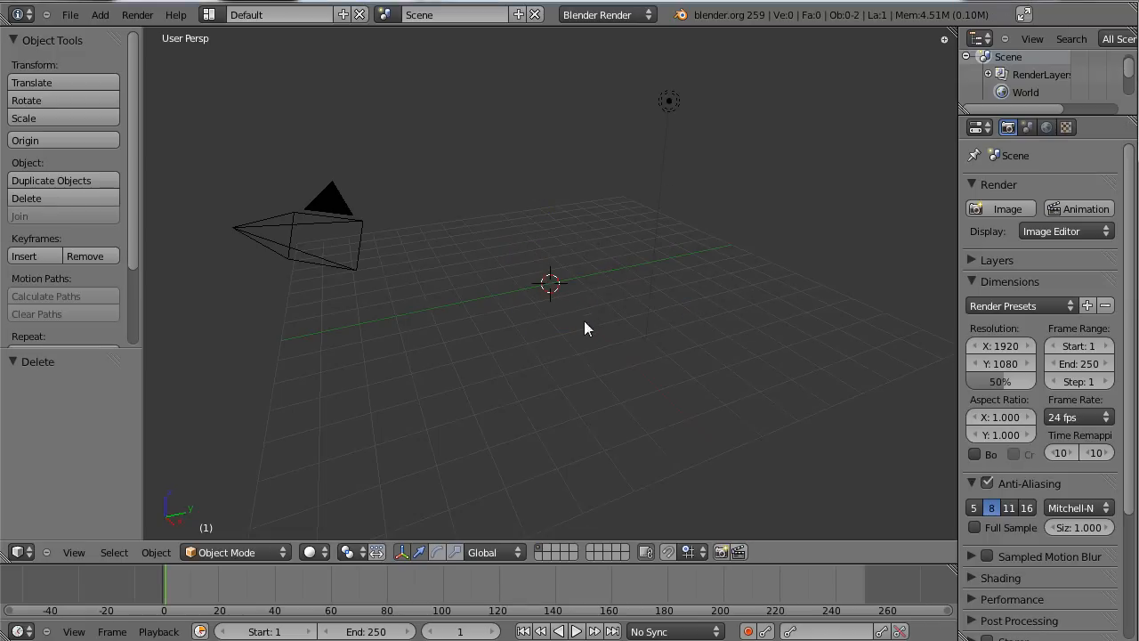
key(shift+a)
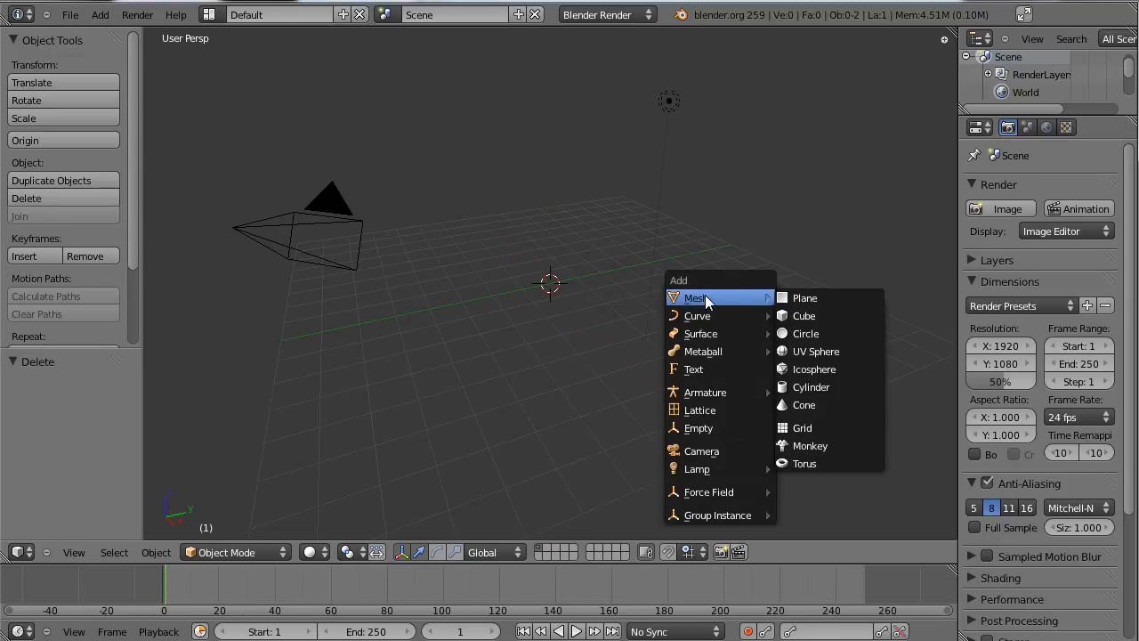
click(721, 427)
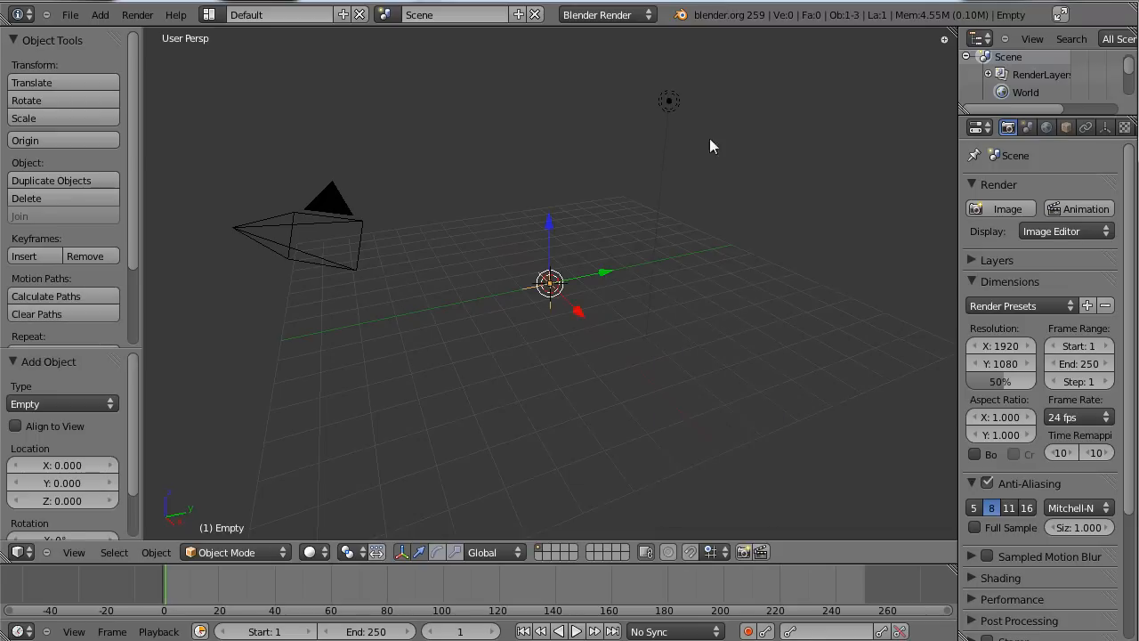
Step: Set the empty's display type to Image and load male_velociraptor_concept_art_by_yankeetrex-d3gthxb.jpg from the raptor folder
click(1107, 127)
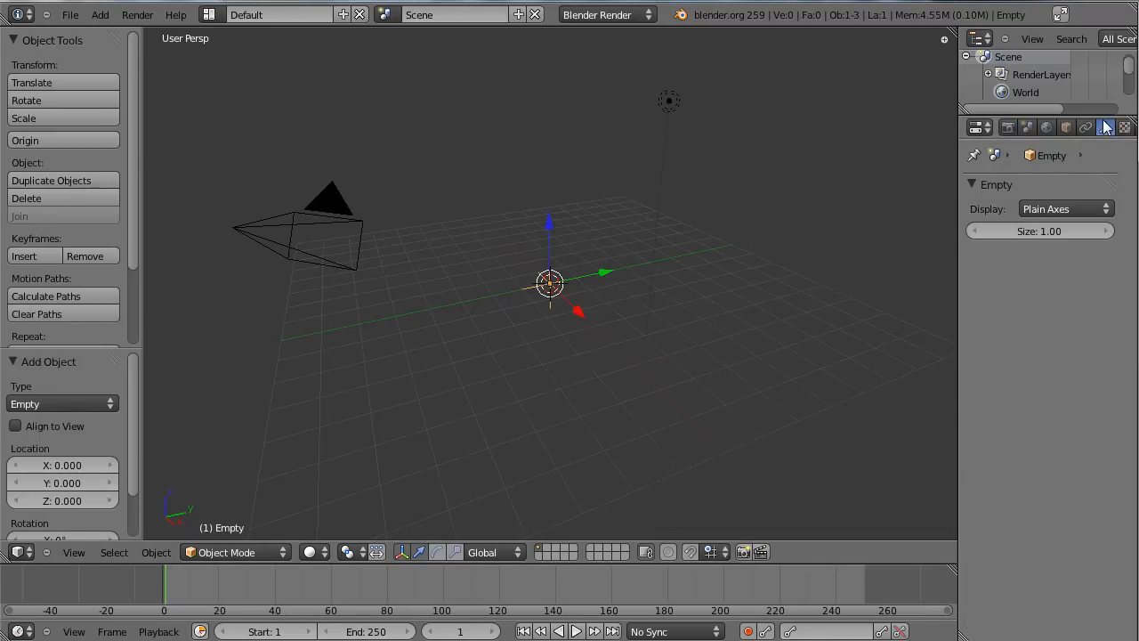
click(1075, 207)
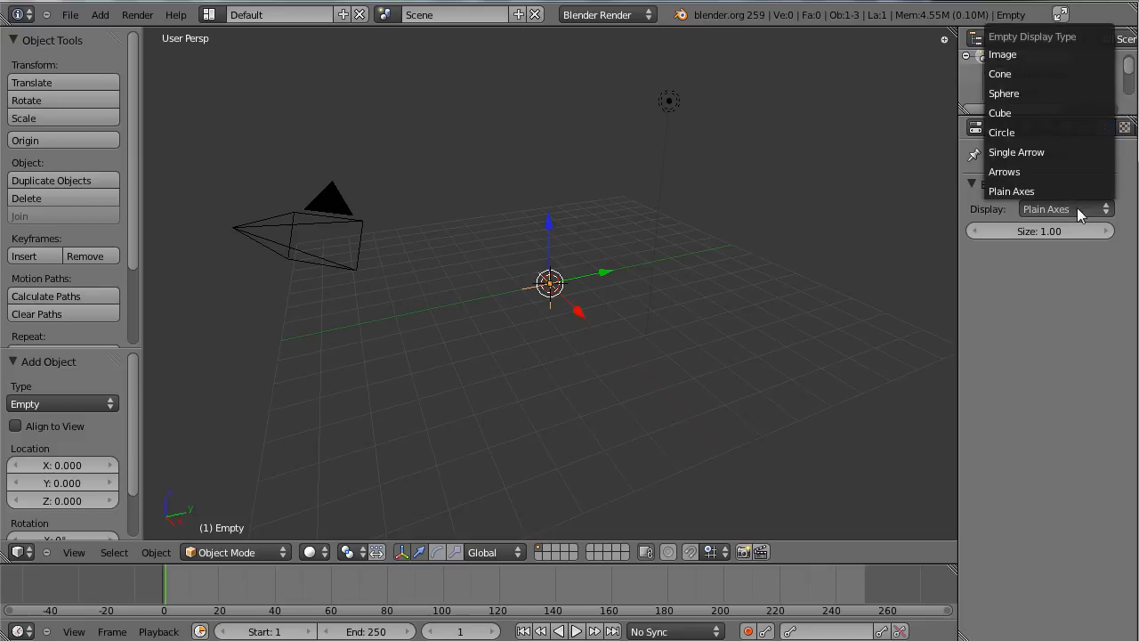
click(1058, 54)
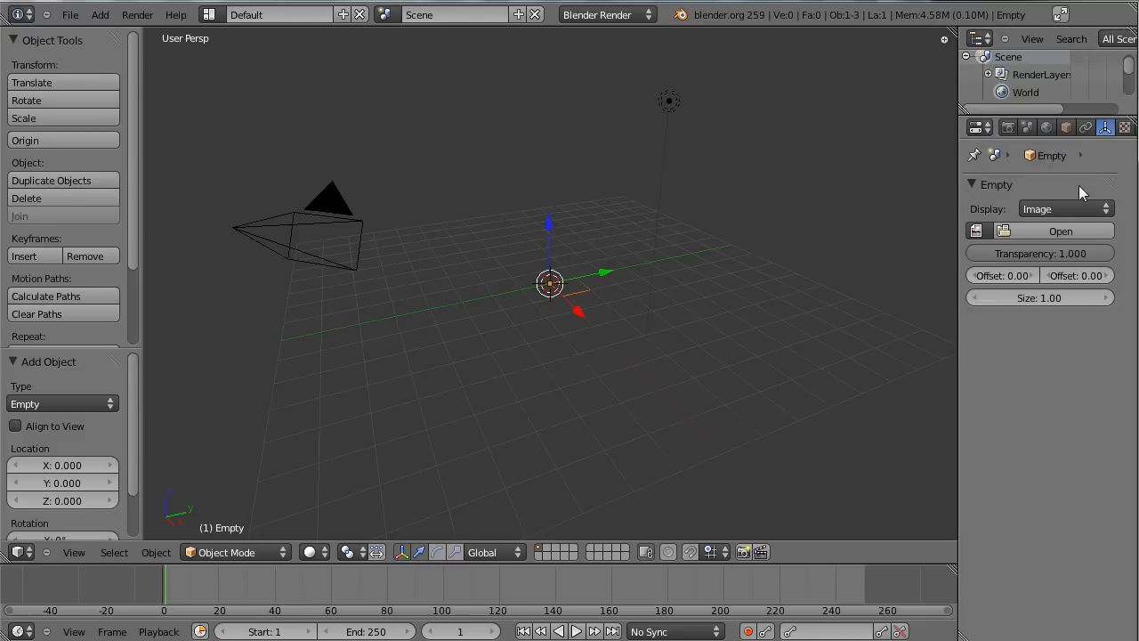
click(1087, 229)
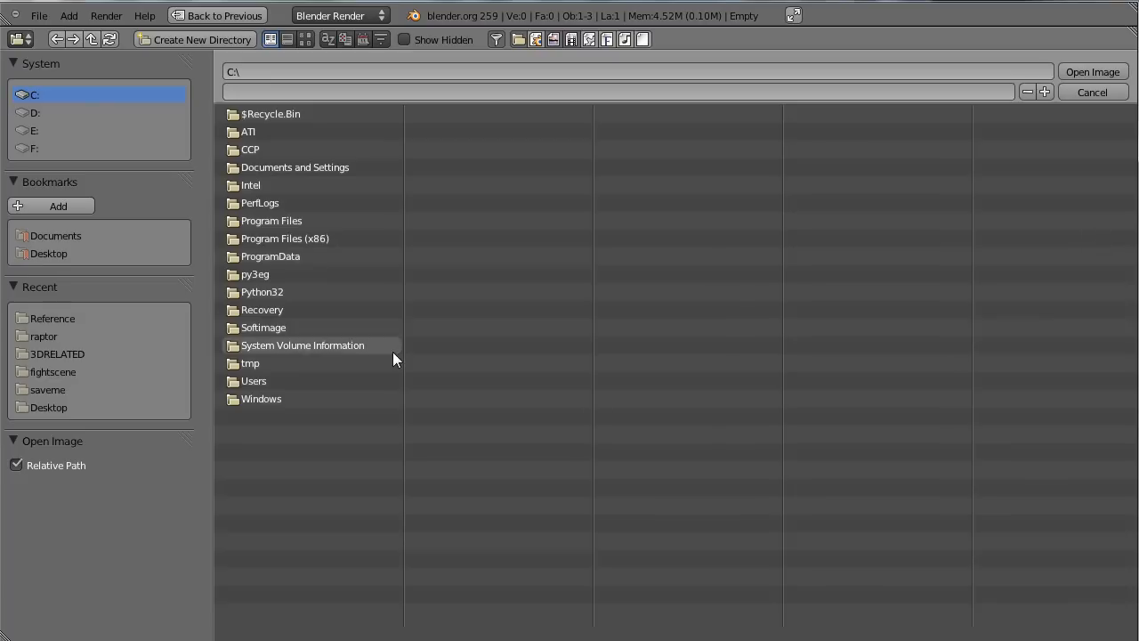
click(49, 334)
click(470, 185)
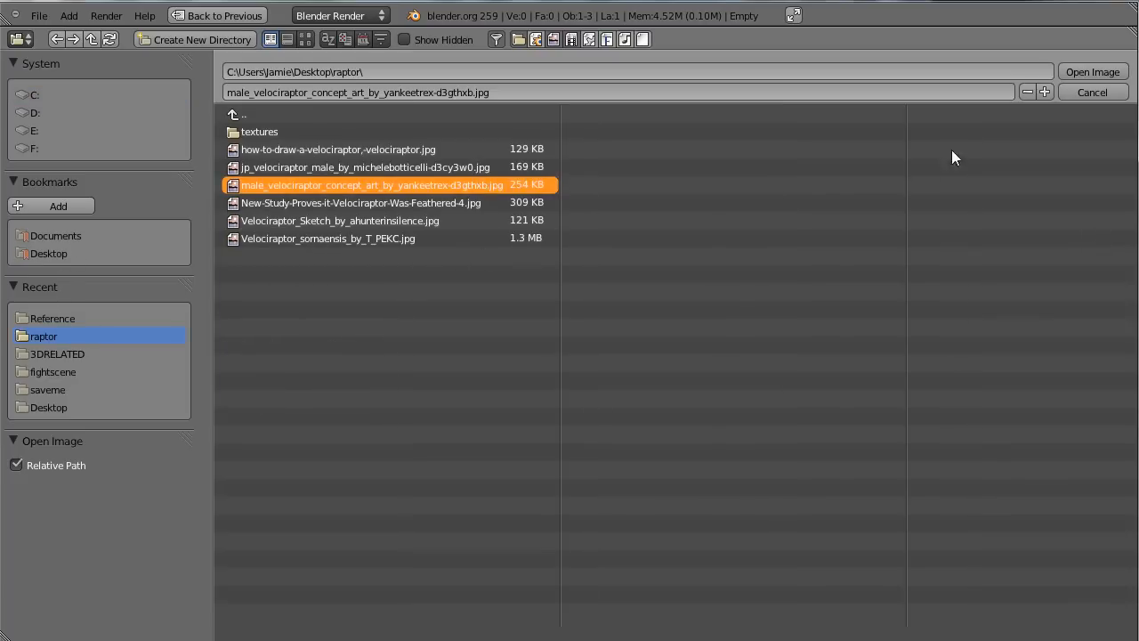
click(1088, 72)
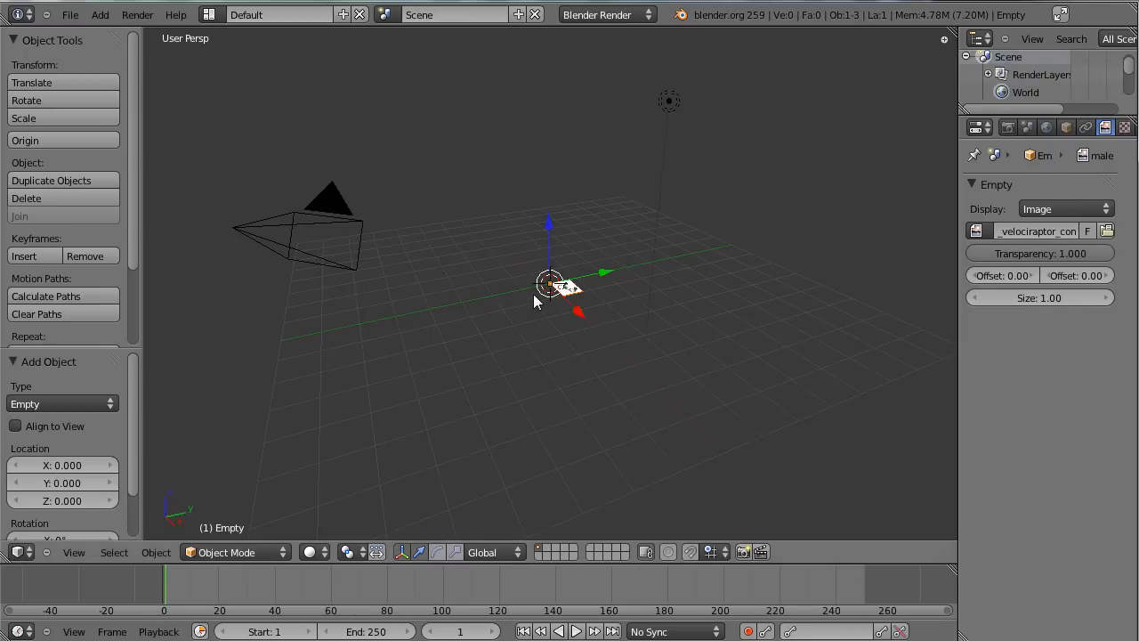
Step: Clear the image empty's rotation and rotate it -90° in the right orthographic view so it stands upright
key(alt+r)
scroll(596, 282, up, 5)
middle_drag(591, 286, 654, 314)
scroll(655, 321, up, 4)
shift+middle_drag(703, 253, 444, 265)
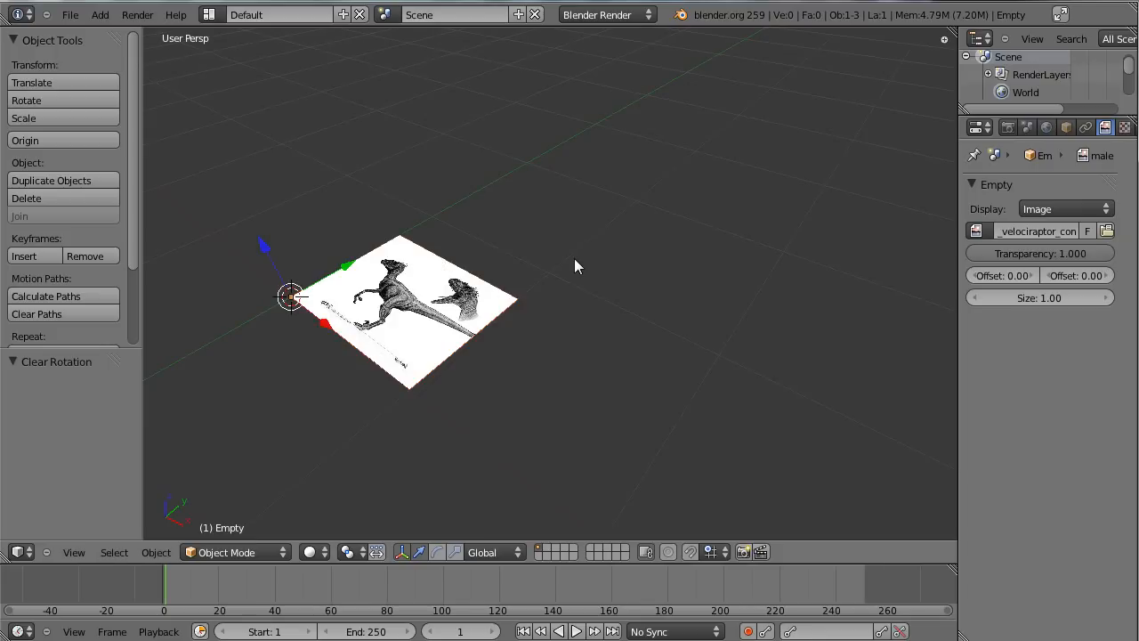
key(KP_3)
key(KP_5)
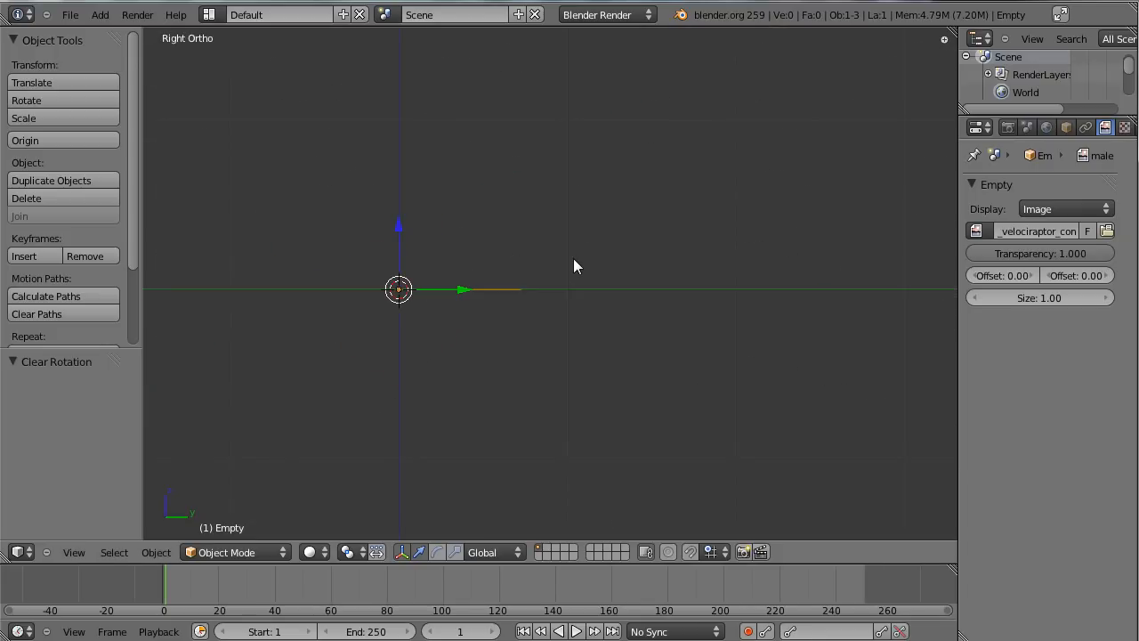
shift+middle_drag(511, 345, 576, 280)
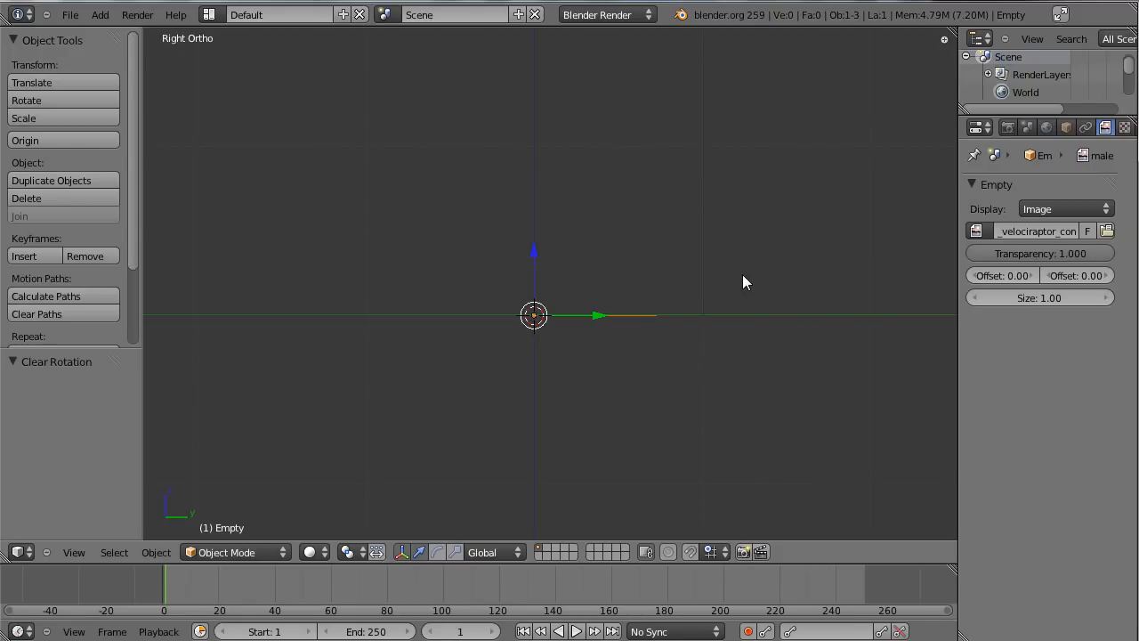
key(r)
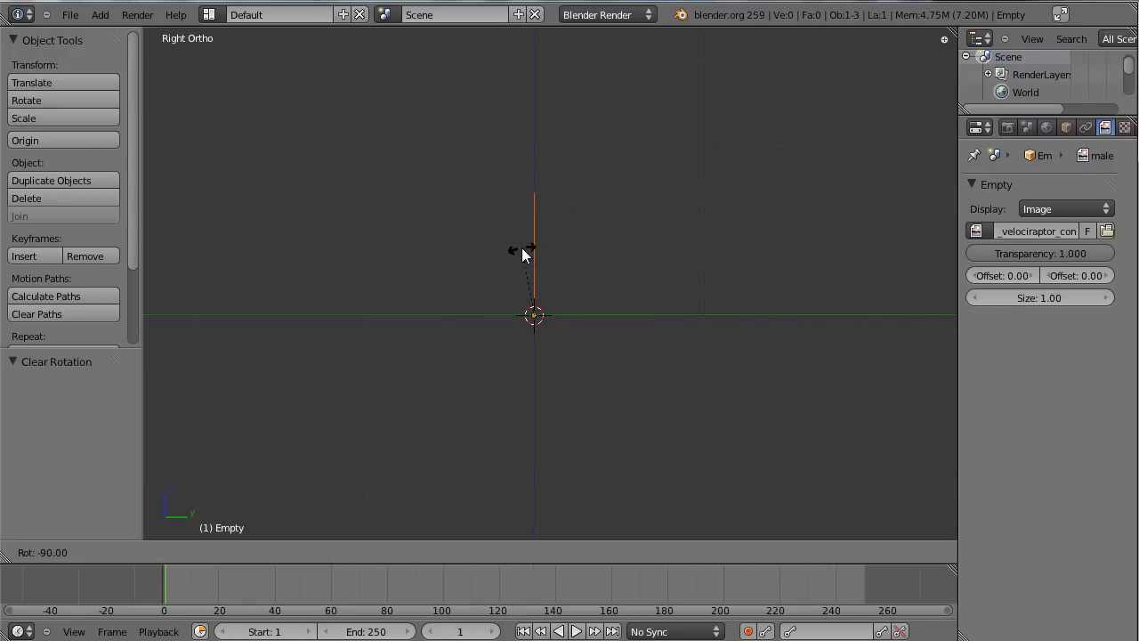
click(522, 256)
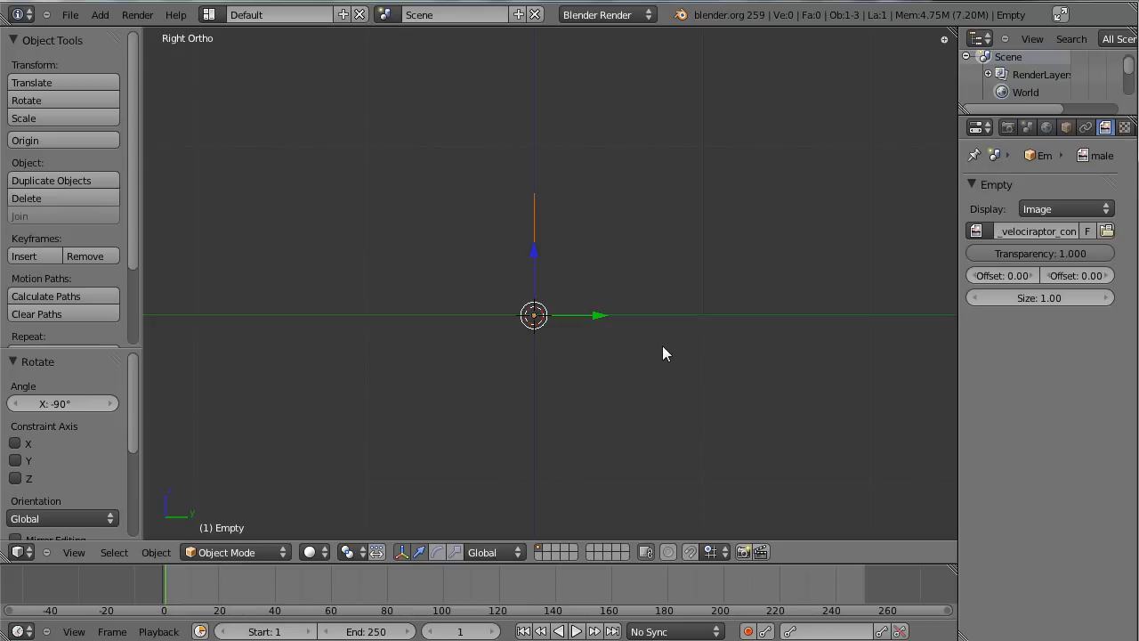
Step: Rotate the upright image empty -90° in the top view so the picture faces the right view
key(KP_1)
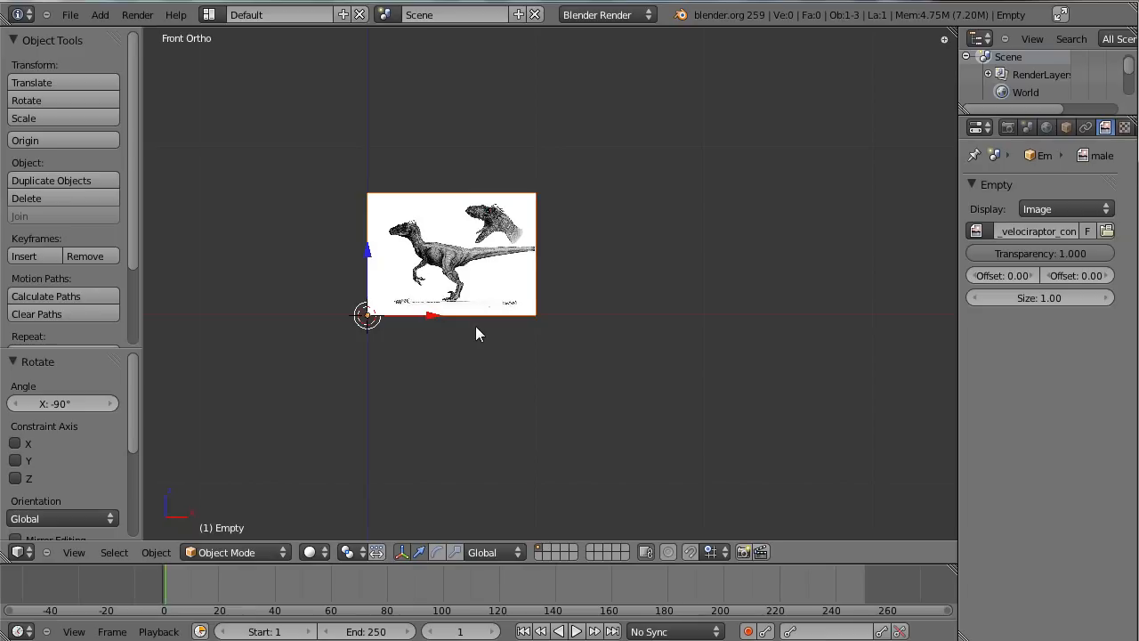
key(KP_7)
key(r)
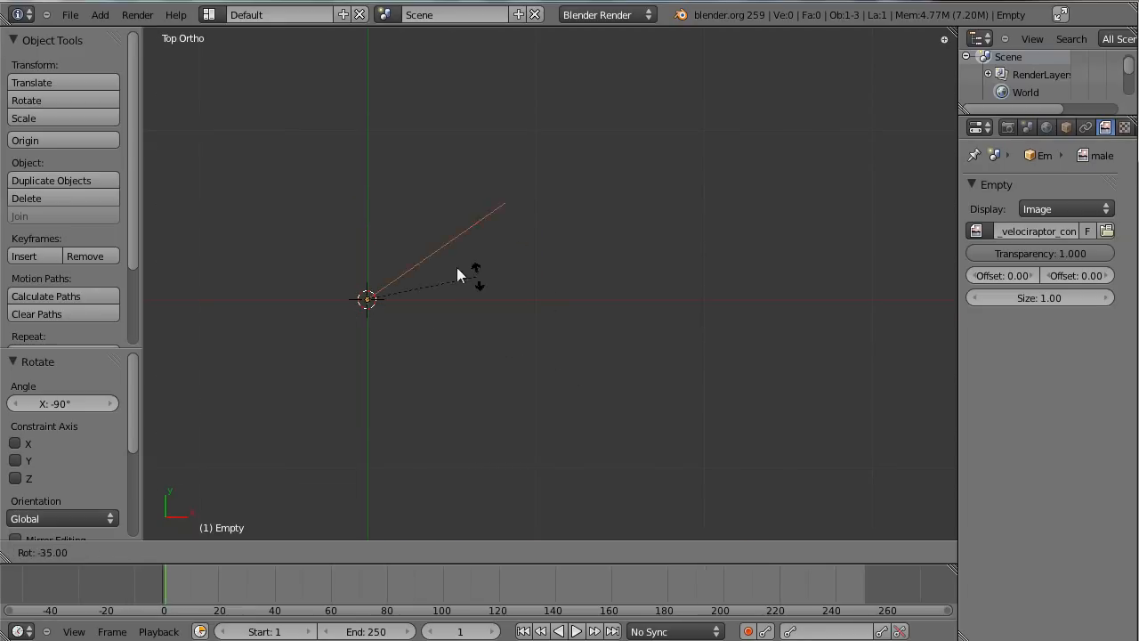
key(Escape)
key(r)
click(409, 193)
middle_drag(355, 394, 525, 331)
key(KP_3)
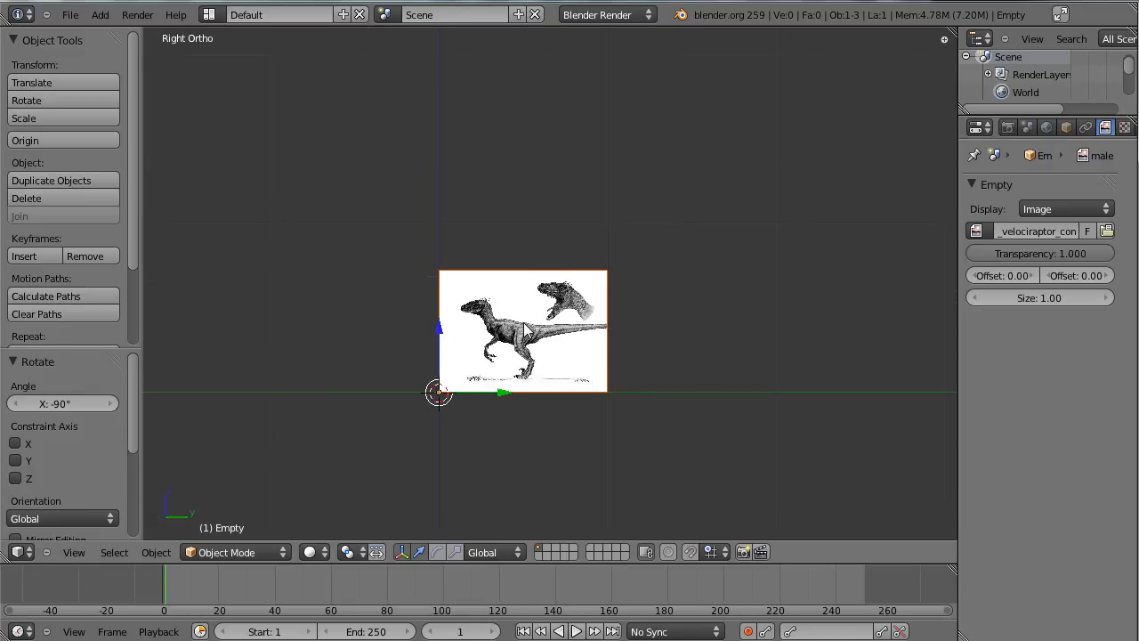
Step: Enlarge the raptor reference image to a size of about 4.53
shift+middle_drag(546, 321, 572, 282)
scroll(461, 182, up, 5)
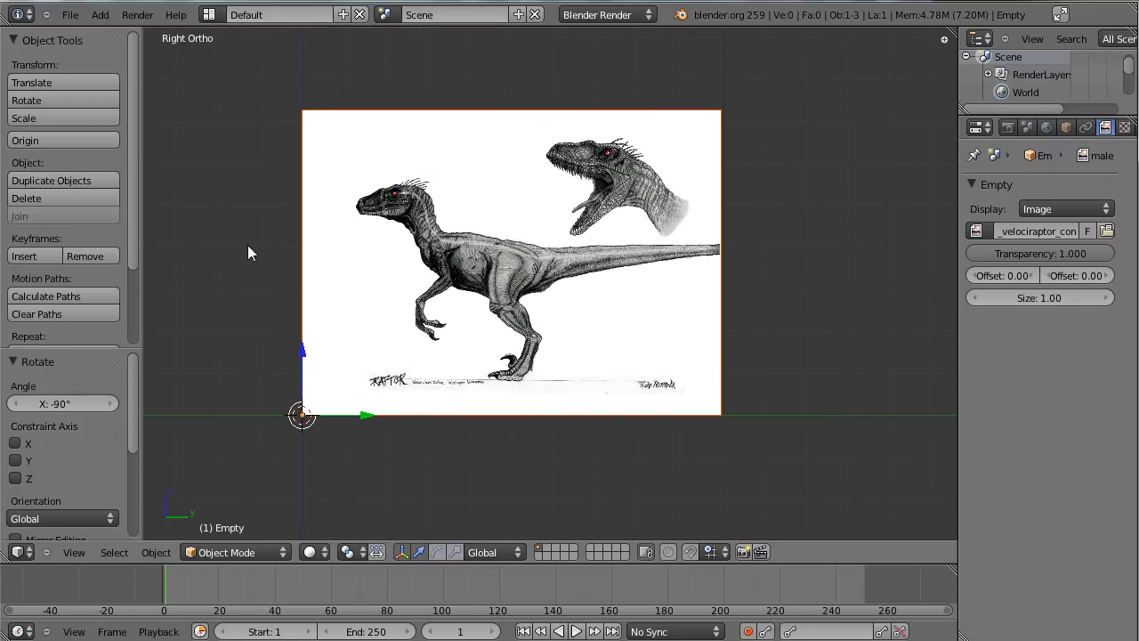
scroll(455, 307, down, 10)
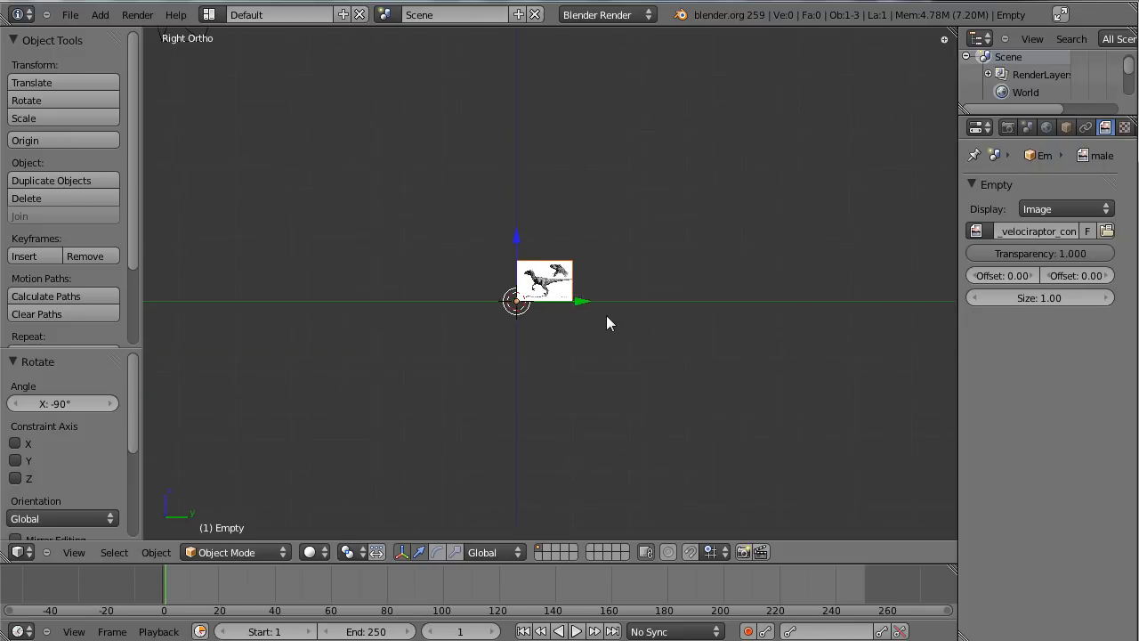
scroll(607, 315, up, 3)
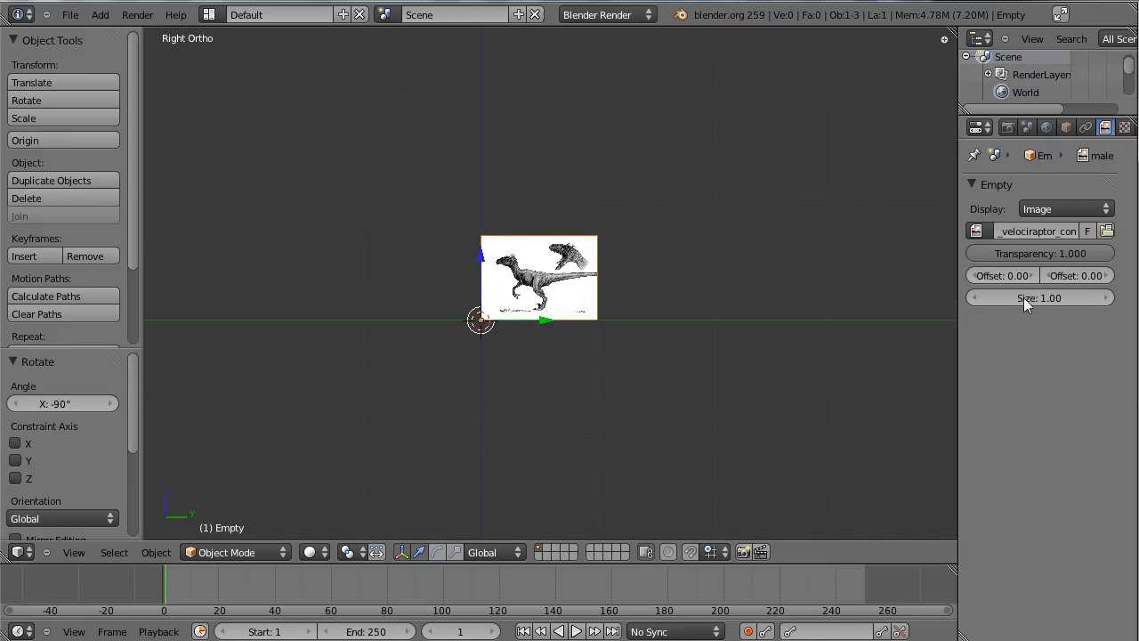
scroll(571, 319, down, 3)
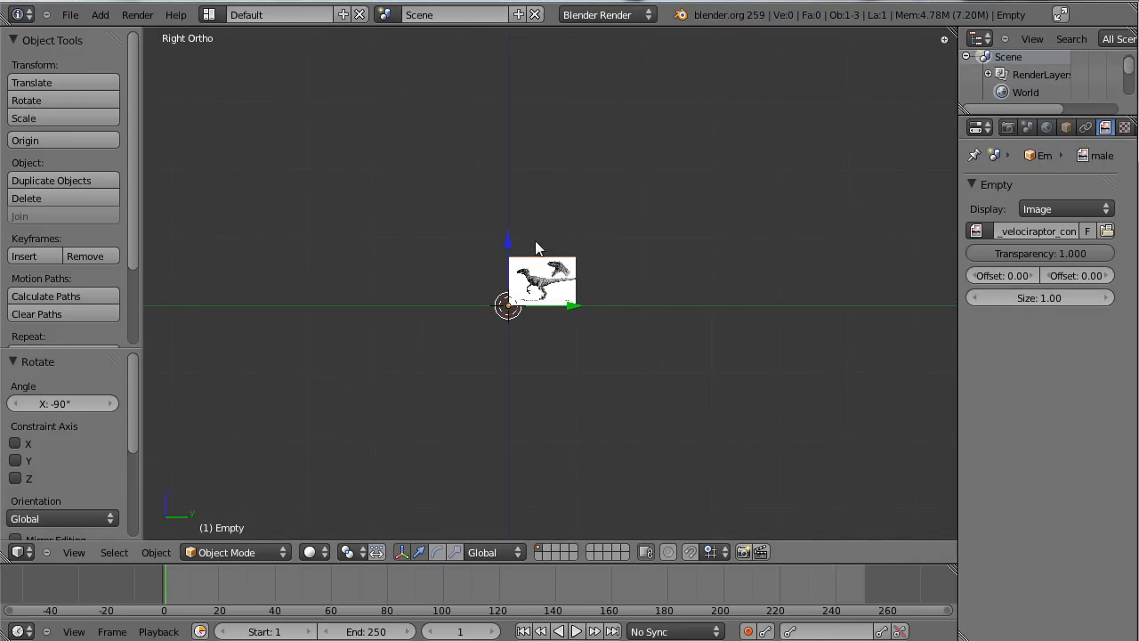
shift+middle_drag(535, 241, 460, 312)
scroll(597, 409, up, 5)
shift+middle_drag(489, 452, 544, 374)
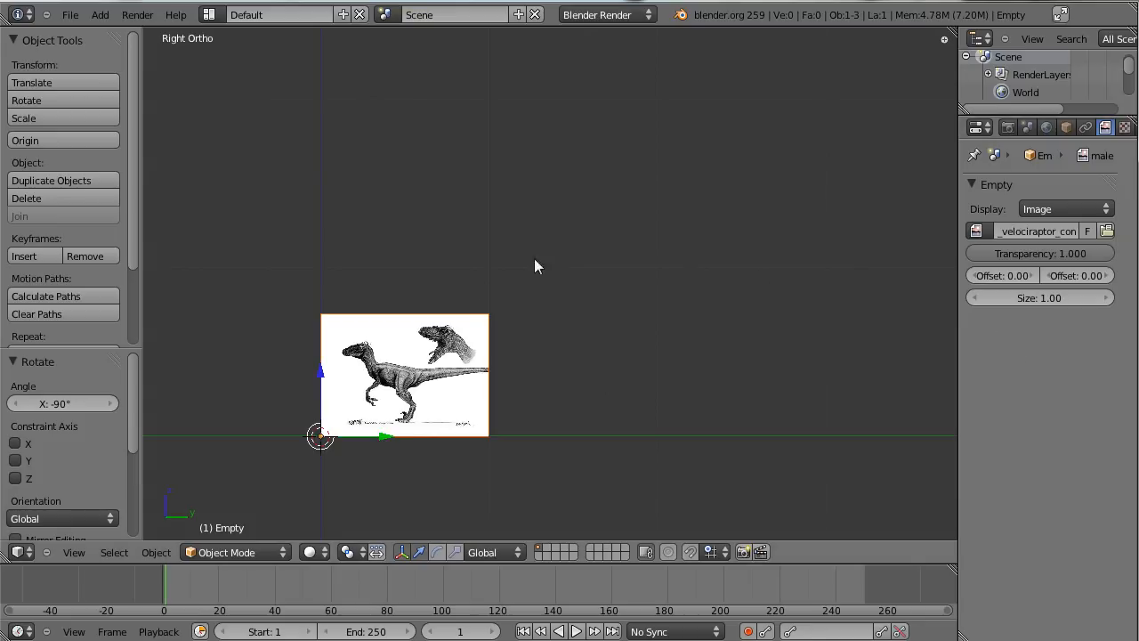
scroll(827, 300, down, 3)
drag(999, 298, 1128, 305)
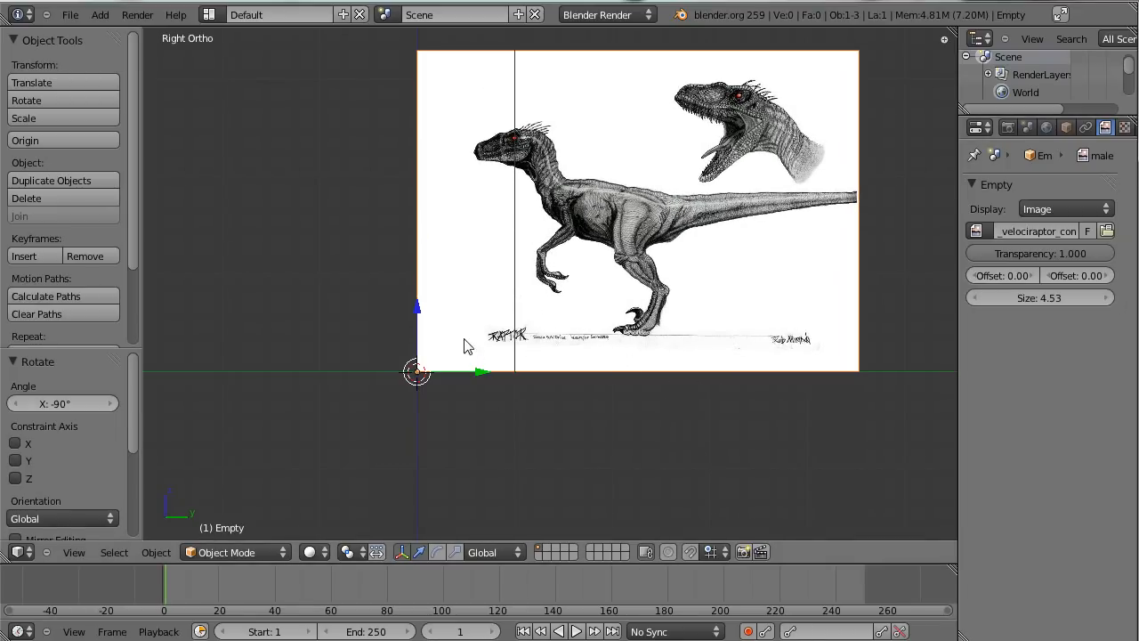
Step: Lower the reference image about 0.384 units along Z so the raptor's foot rests on the ground line
key(g)
key(z)
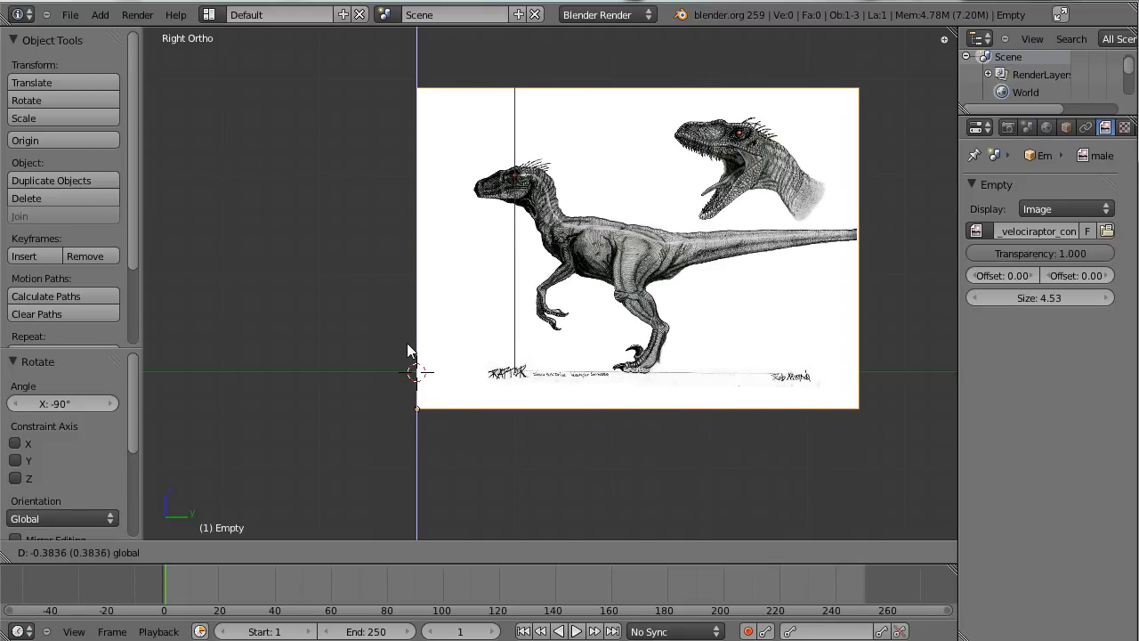
click(406, 343)
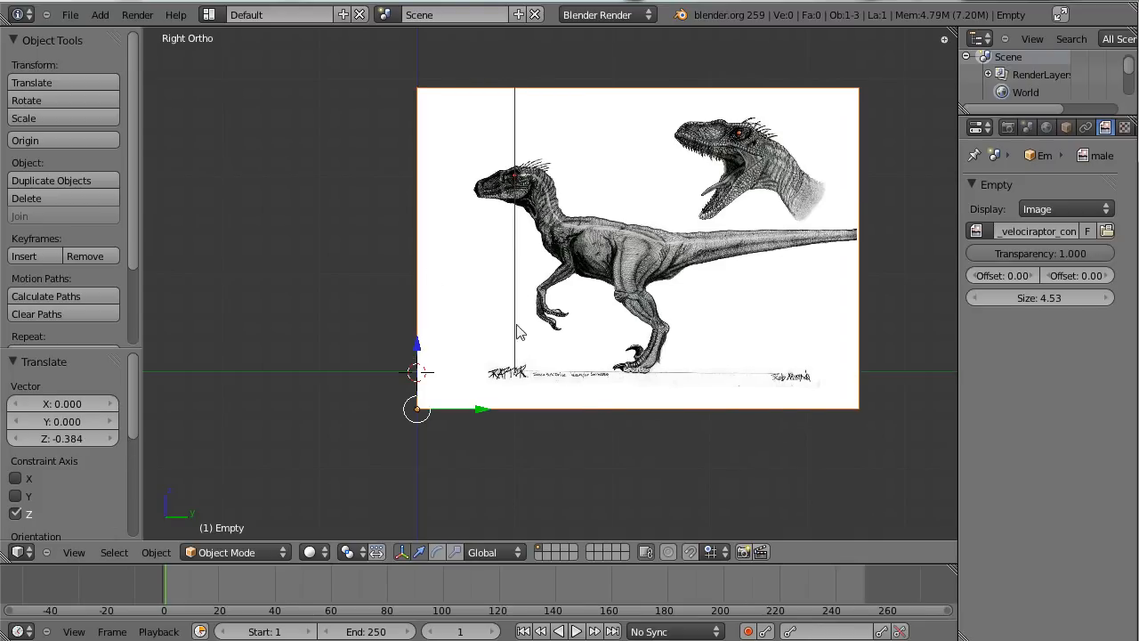
shift+middle_drag(582, 299, 396, 369)
shift+middle_drag(653, 323, 763, 305)
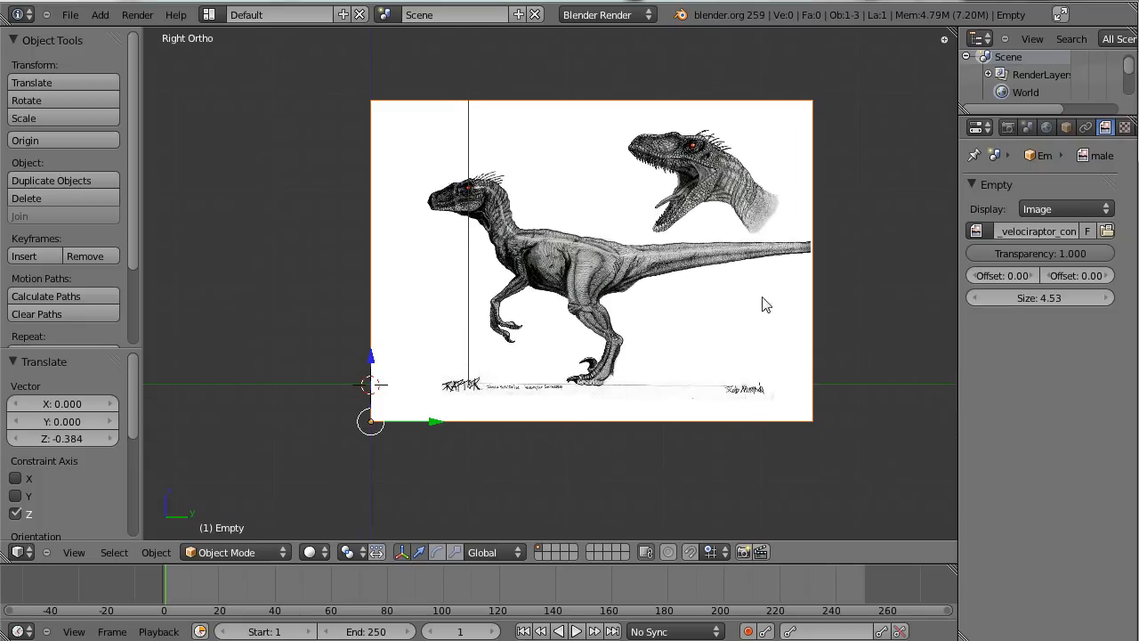
scroll(667, 496, up, 2)
scroll(666, 497, down, 1)
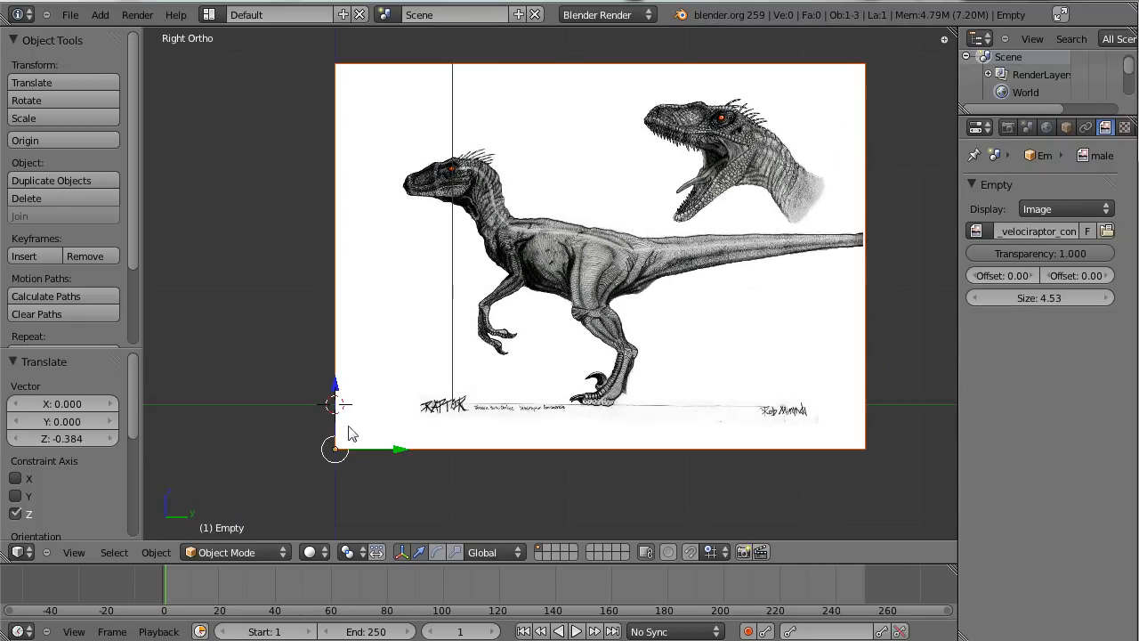
Step: Delete the lamp from the scene
middle_drag(406, 318, 545, 394)
scroll(543, 374, down, 5)
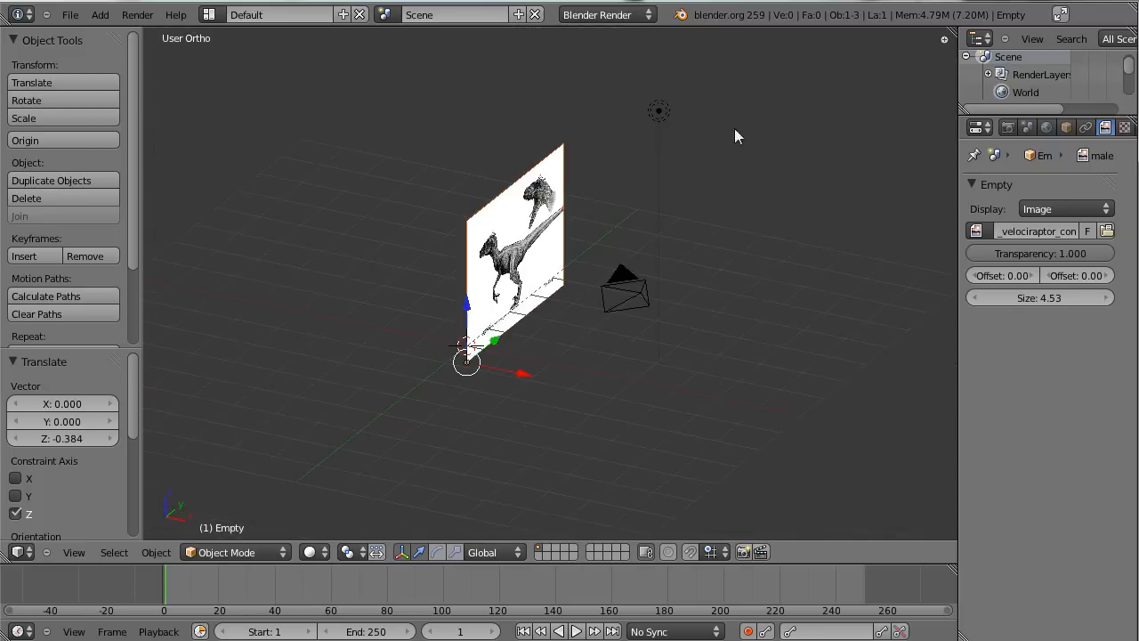
right_click(658, 111)
key(x)
click(676, 162)
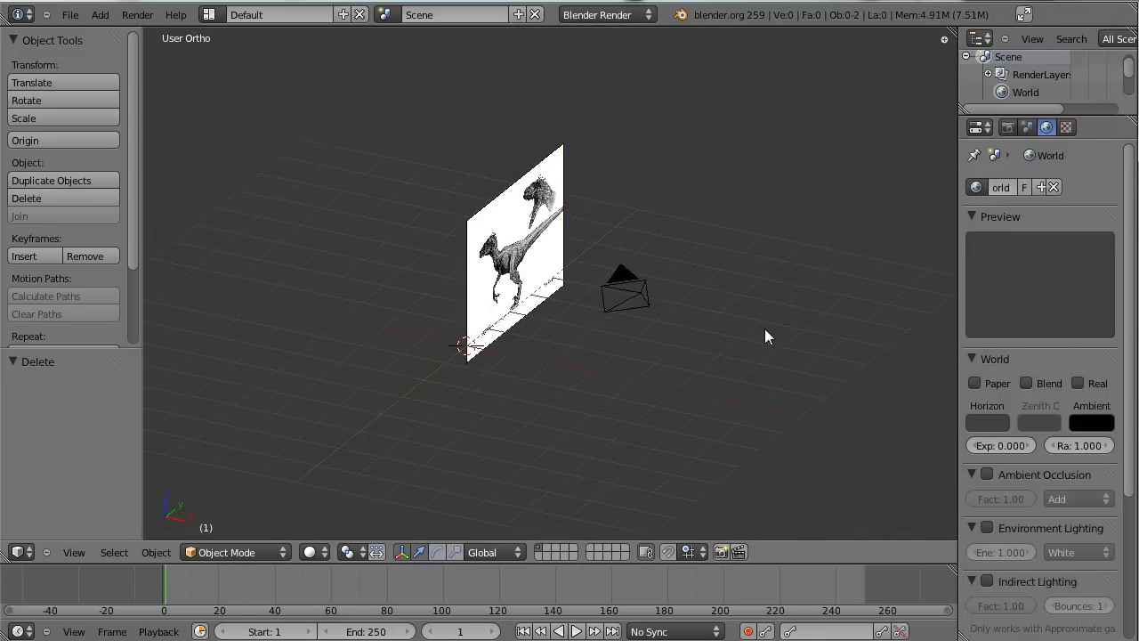
Step: Move the reference image about -2.256 units along Y in the right view to centre the raptor on the origin
key(KP_3)
scroll(753, 322, up, 4)
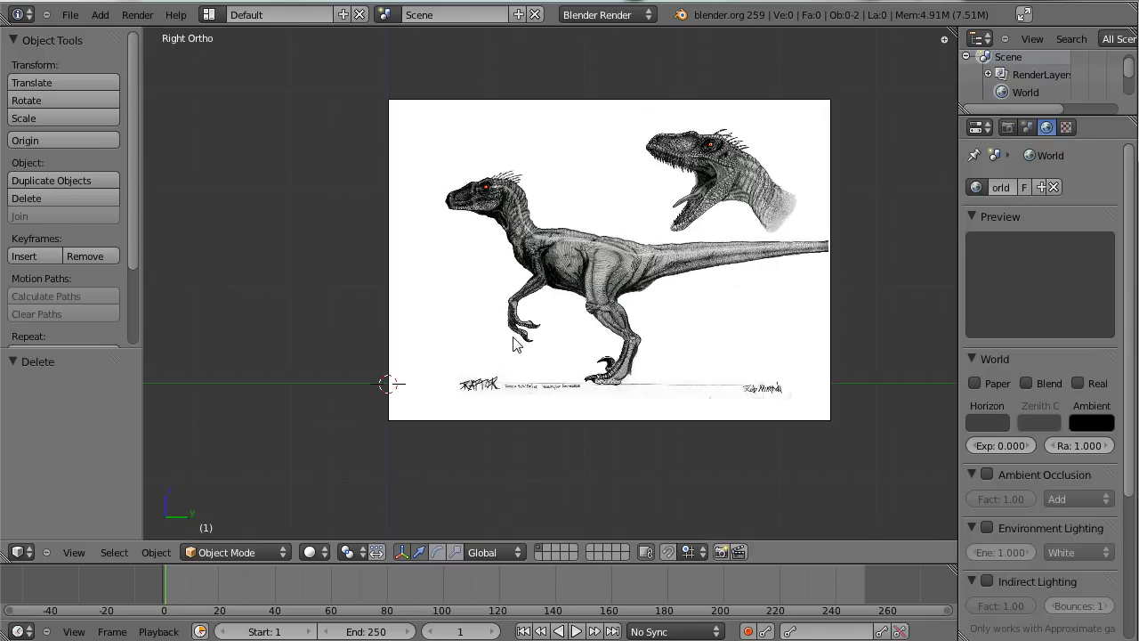
right_click(442, 318)
drag(454, 422, 231, 478)
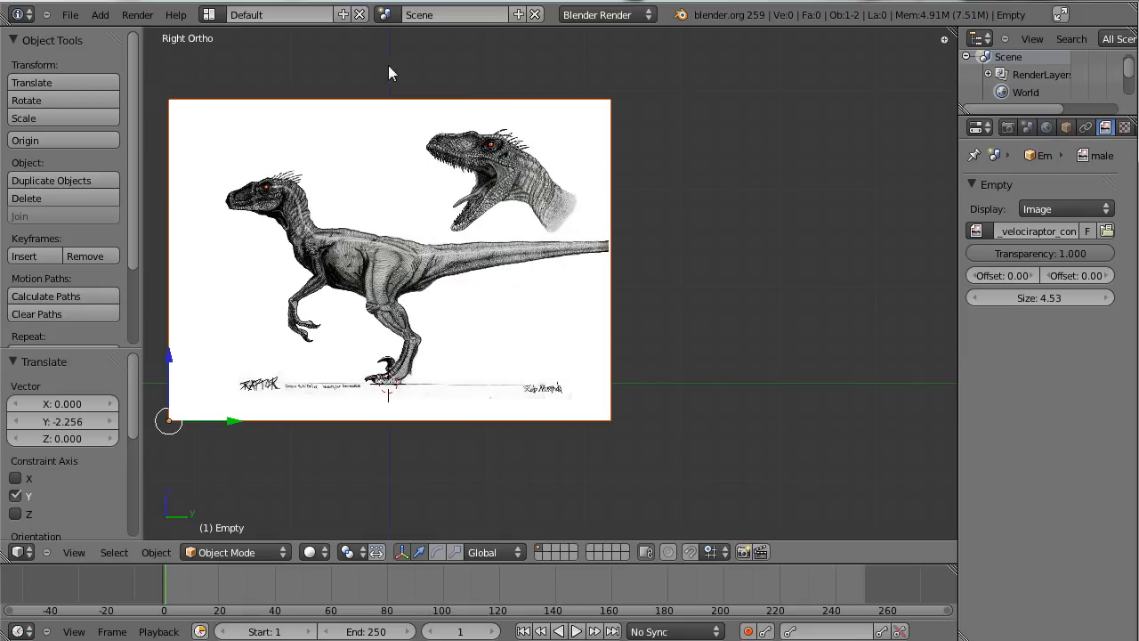
Step: Move the reference image about -3.049 units along X, away from the origin
middle_drag(398, 361, 540, 356)
drag(570, 374, 311, 265)
shift+middle_drag(717, 77, 766, 179)
middle_drag(578, 240, 749, 331)
middle_drag(637, 226, 469, 259)
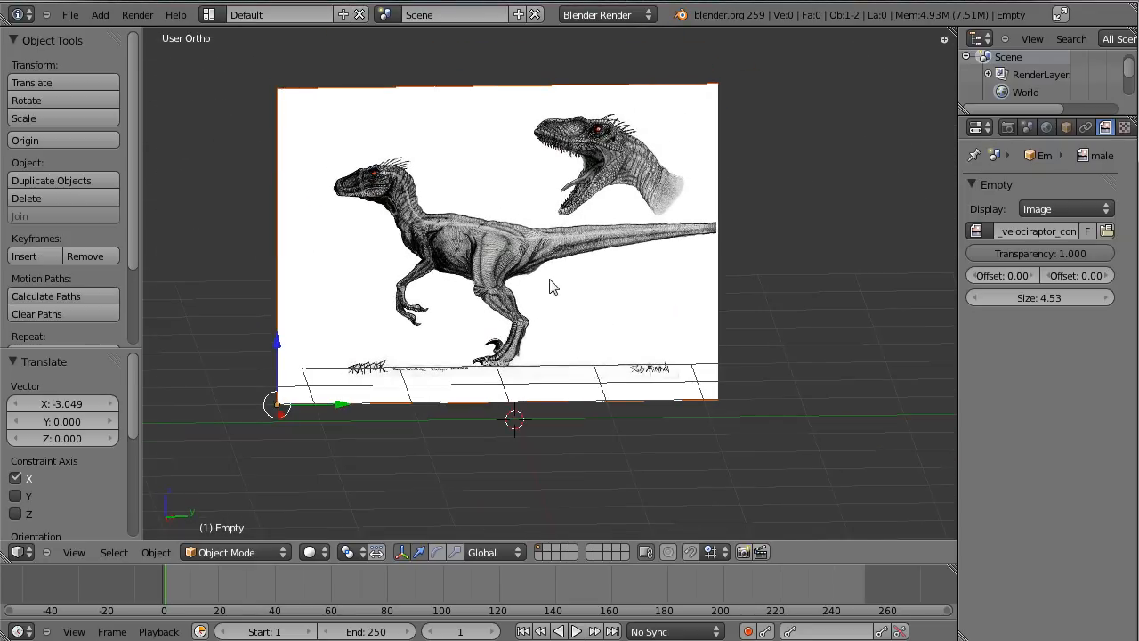
Step: Duplicate the reference image empty almost in place and slightly widen the properties editor
key(shift+d)
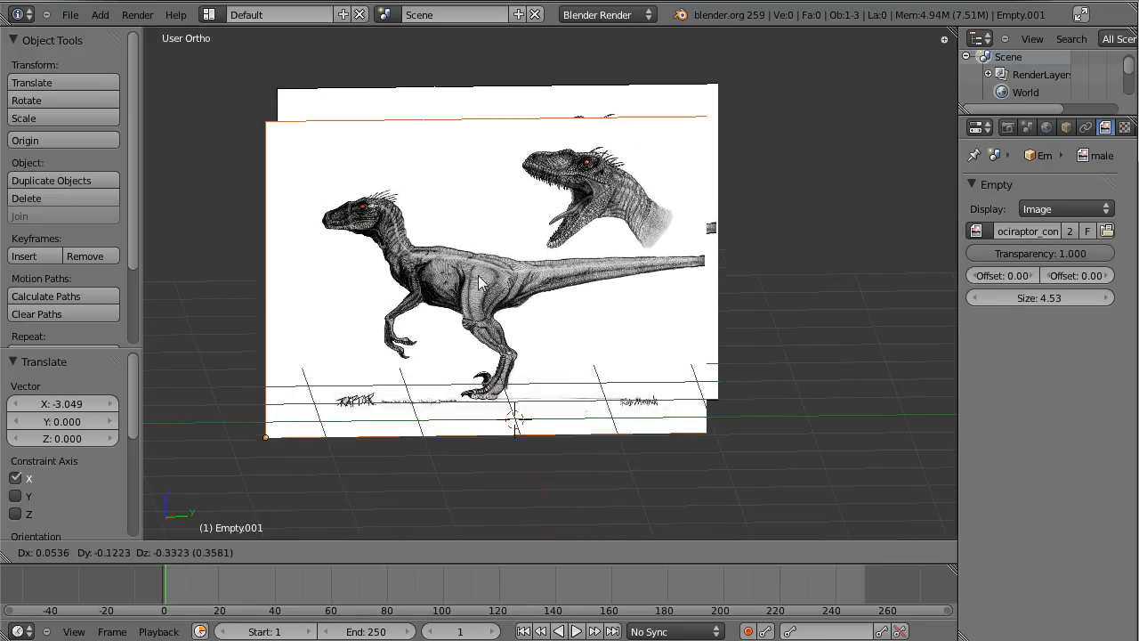
click(426, 206)
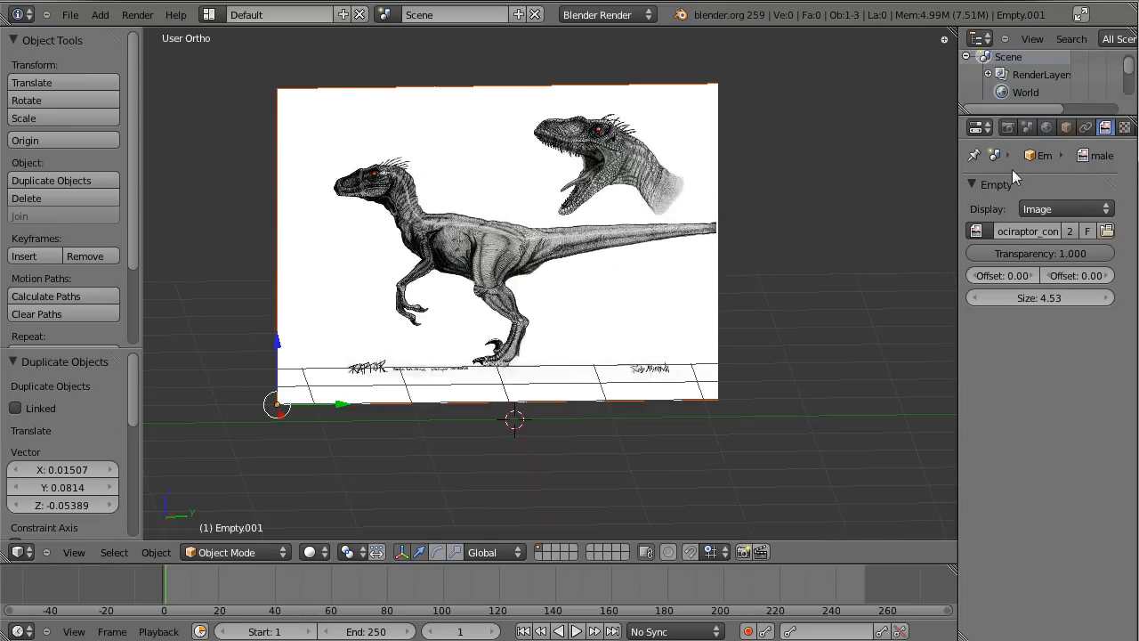
drag(956, 196, 935, 196)
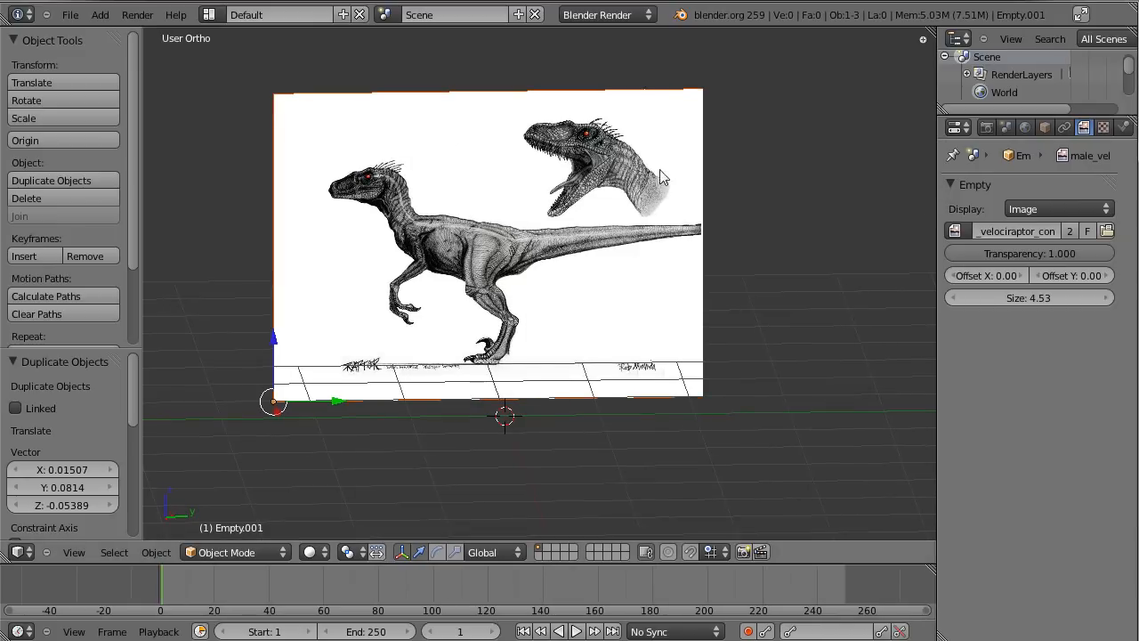
Step: Enable X-Ray display for the duplicated reference image empty
click(1045, 128)
scroll(1071, 492, down, 3)
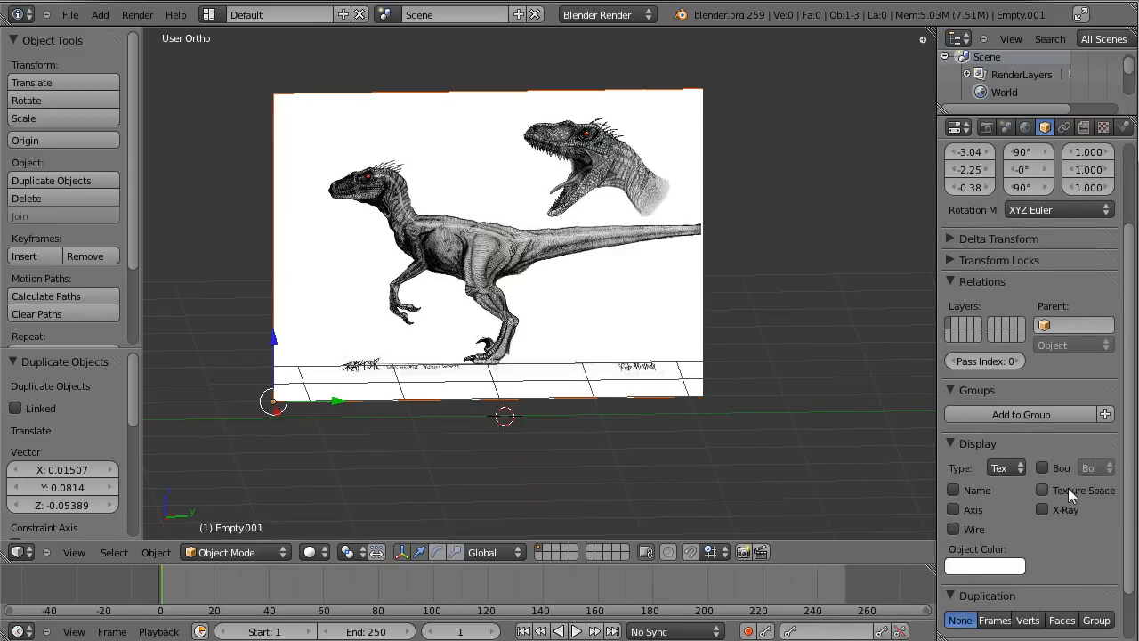
click(1045, 509)
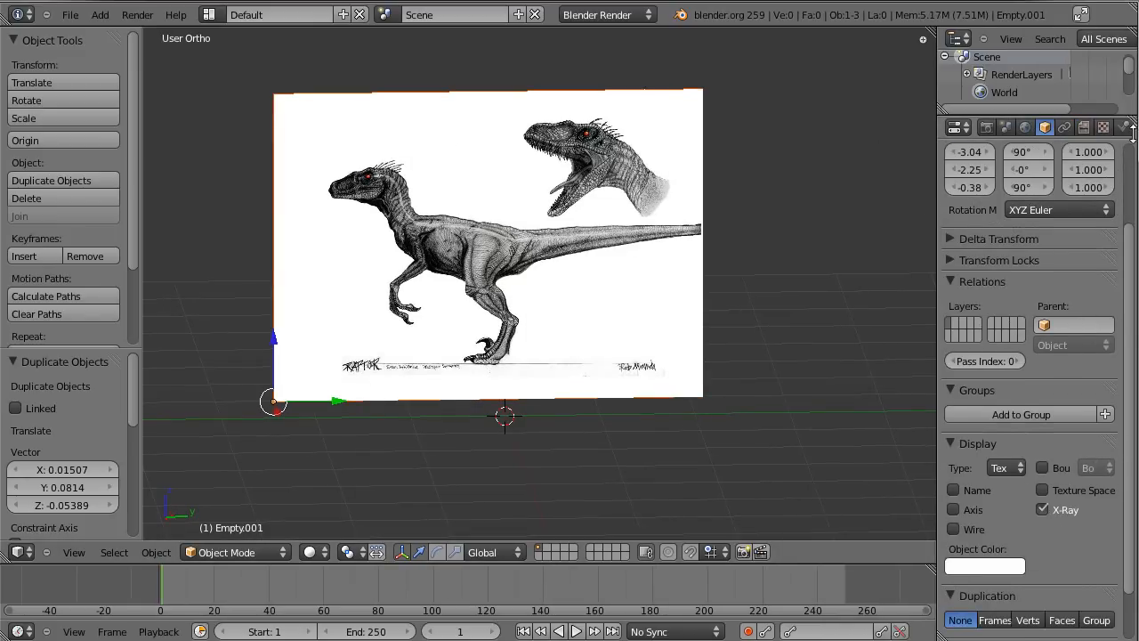
Step: Set the duplicated reference image's transparency to 0.332
click(1064, 127)
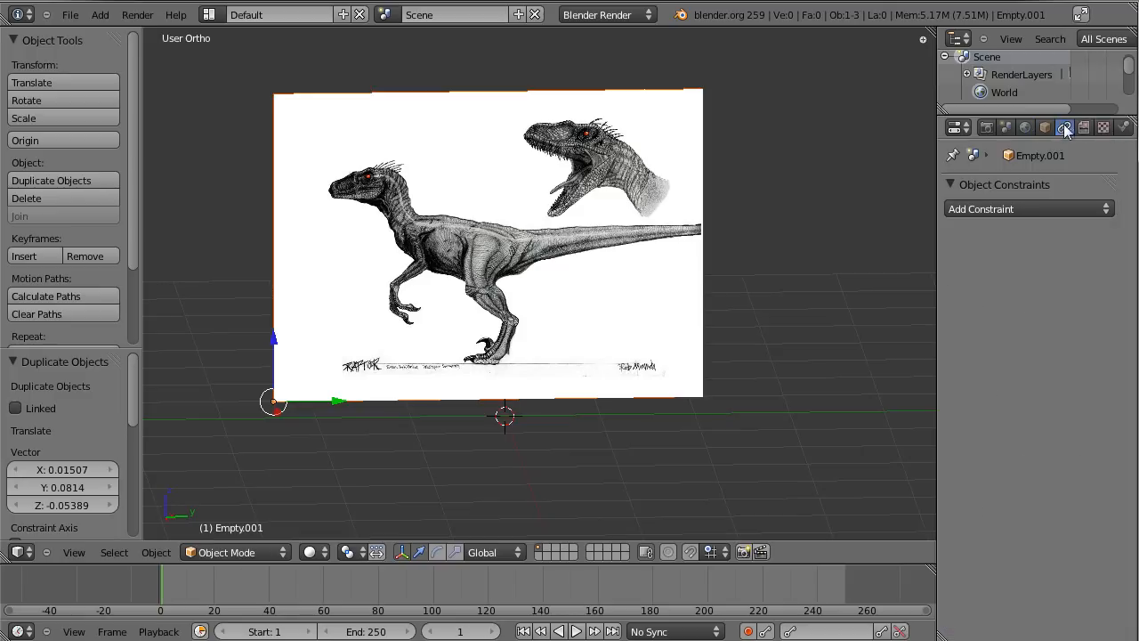
click(1084, 127)
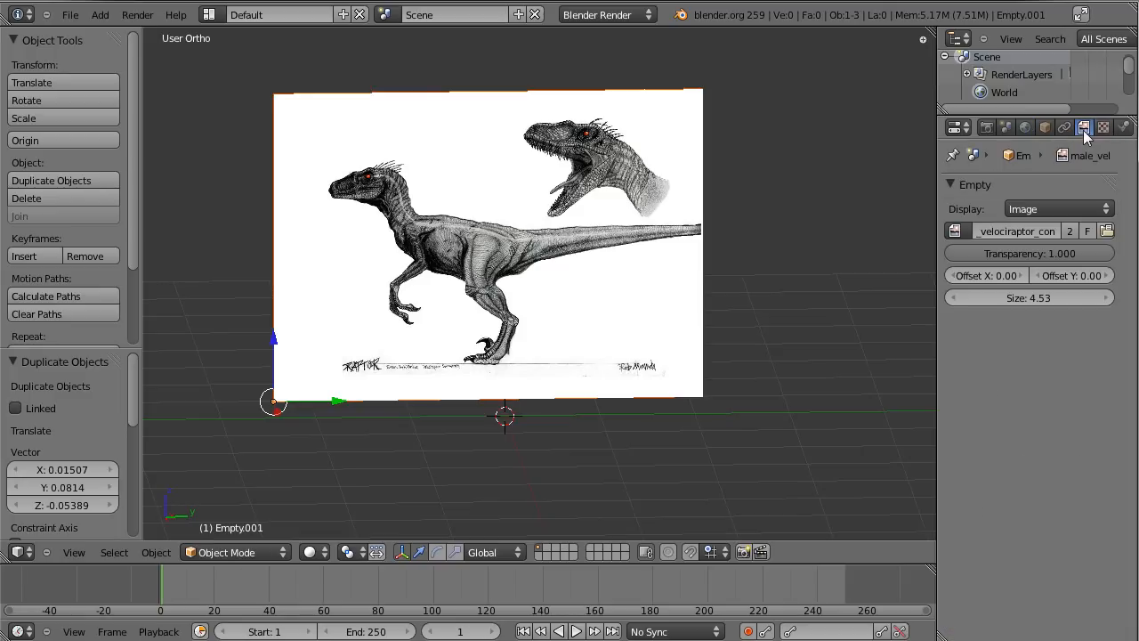
drag(1089, 254, 980, 271)
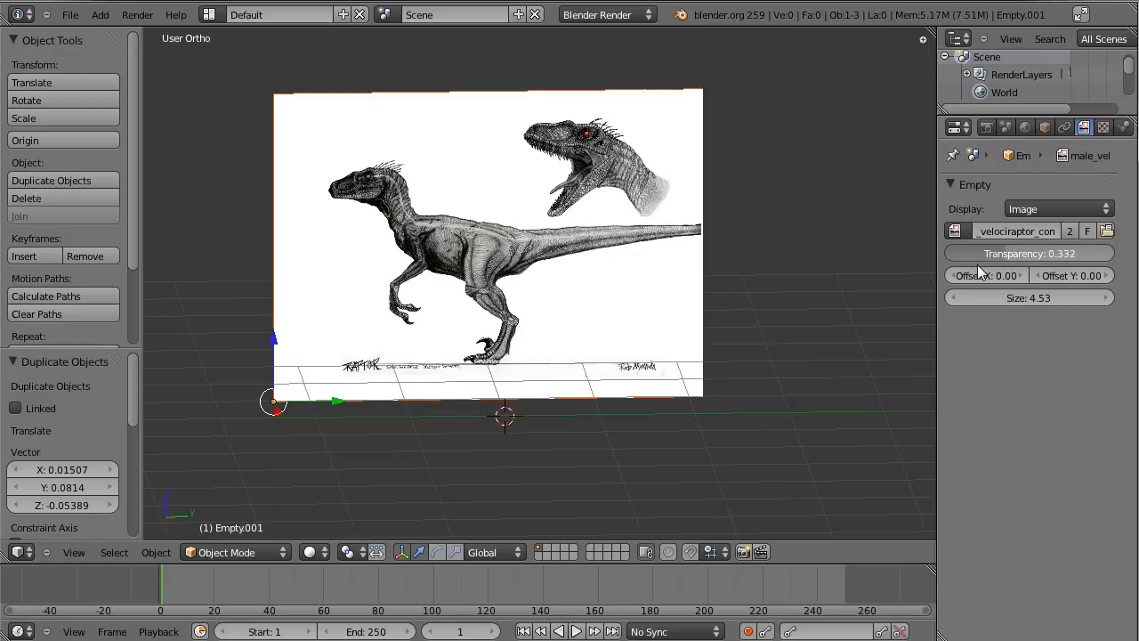
middle_drag(835, 207, 808, 181)
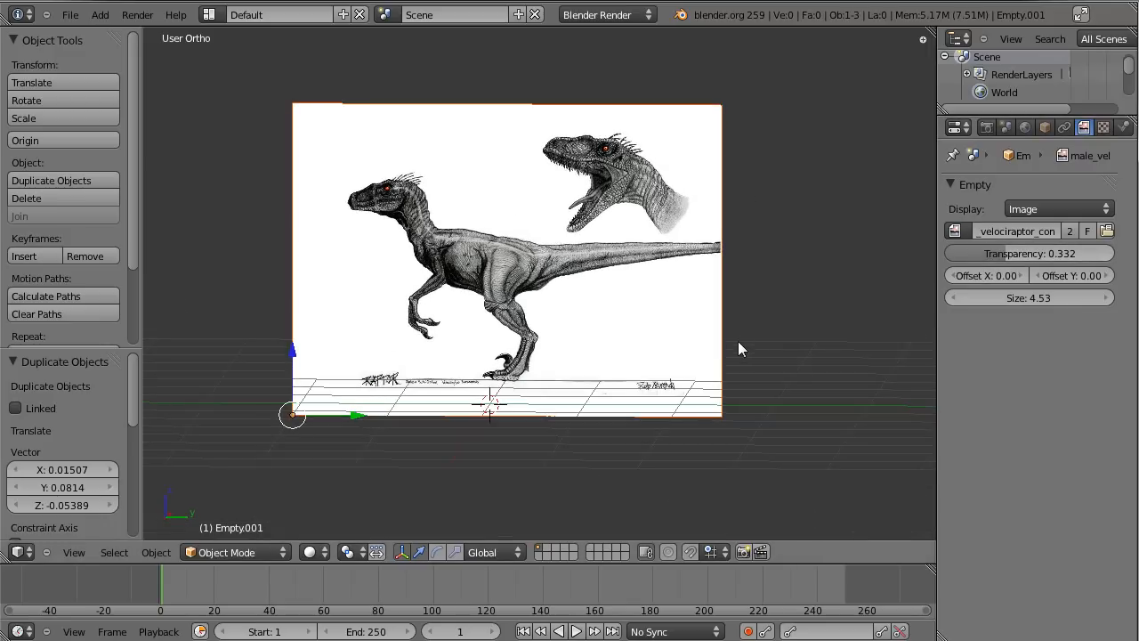
Step: Add a mesh cube at the origin while in the right orthographic view
key(KP_3)
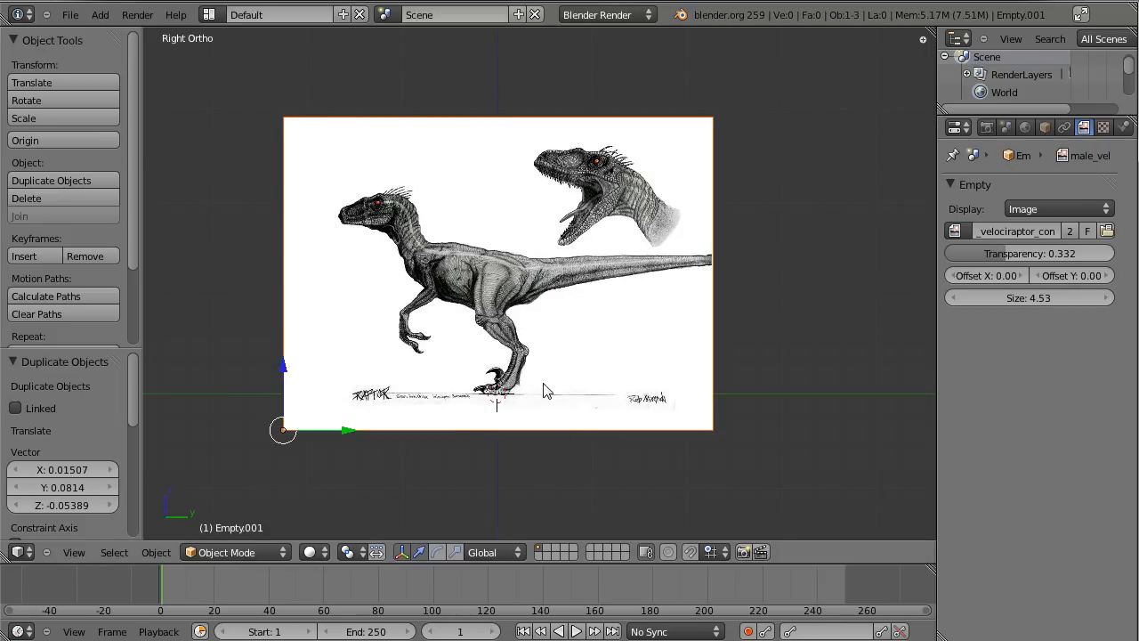
key(shift+a)
mouse_move(516, 255)
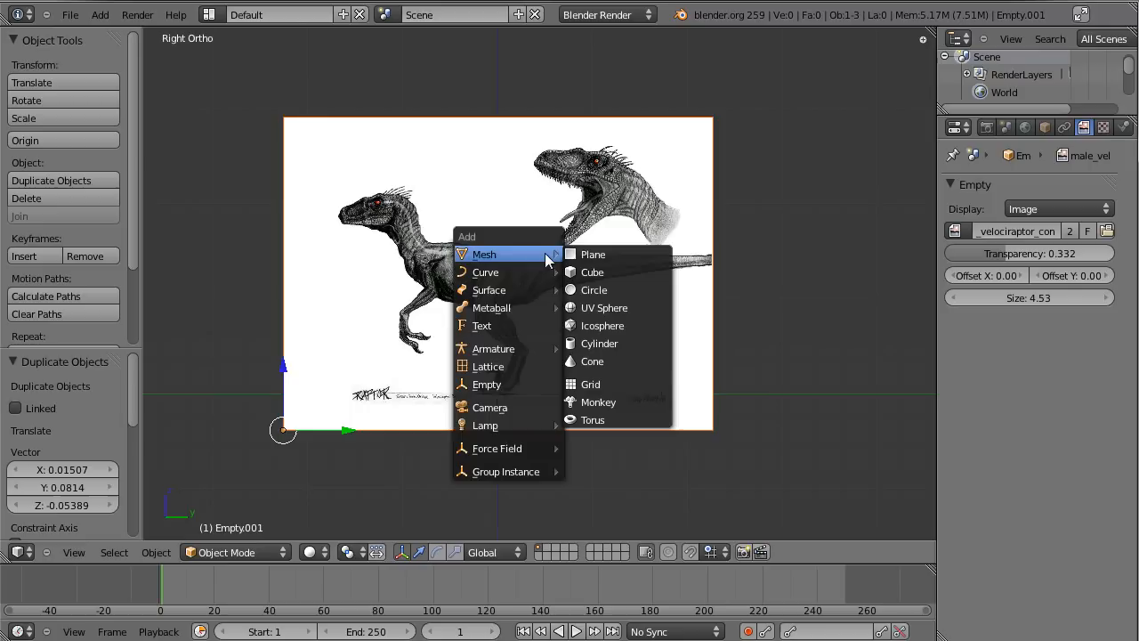
click(600, 267)
scroll(693, 339, up, 1)
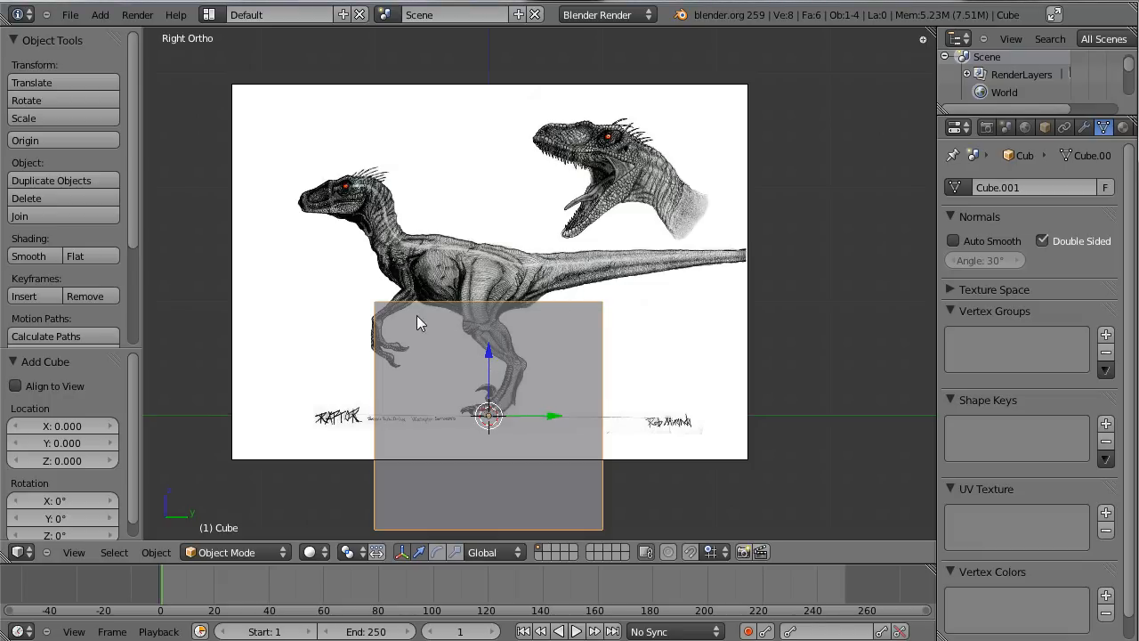
Step: Move the cube up 1.263 units along Z over the raptor's body in the right view
middle_drag(408, 331, 635, 367)
middle_drag(803, 358, 455, 264)
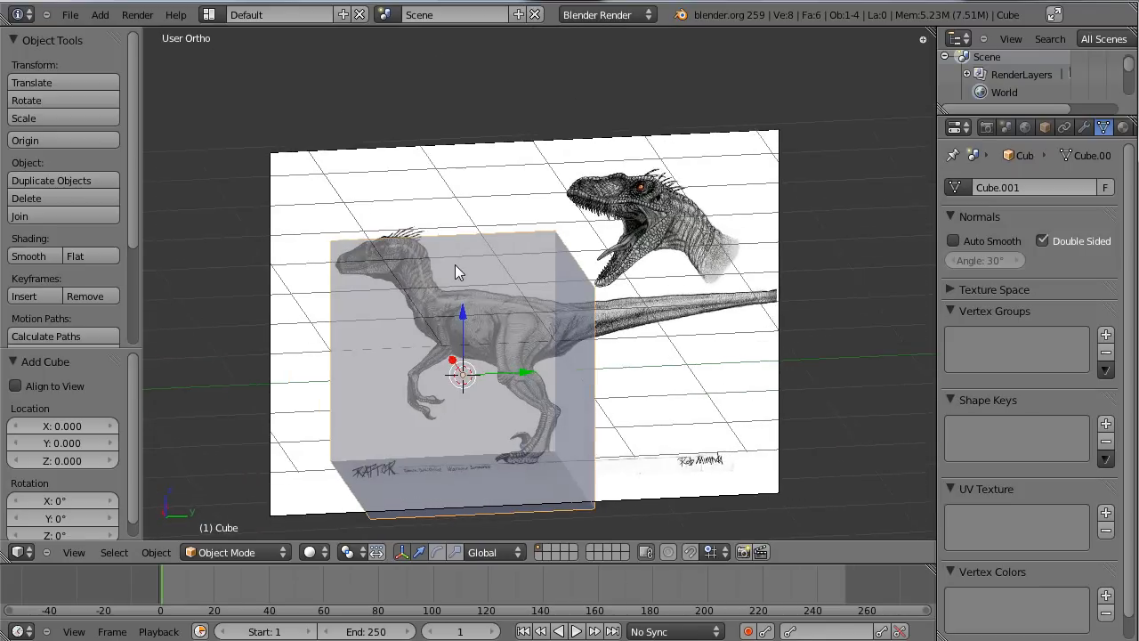
key(KP_3)
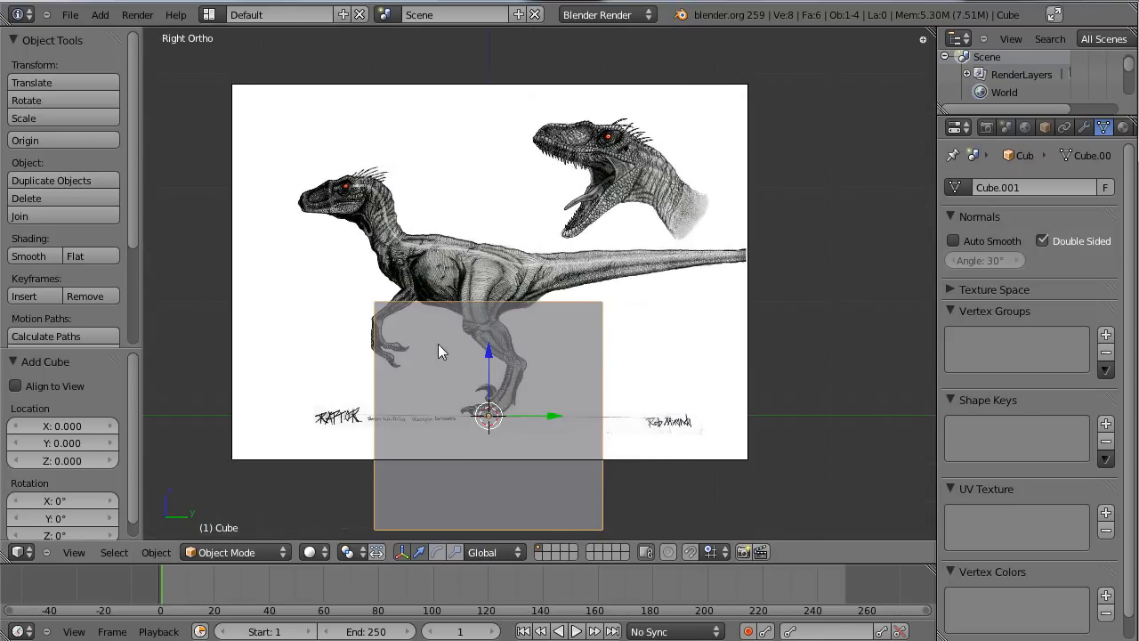
scroll(470, 351, up, 2)
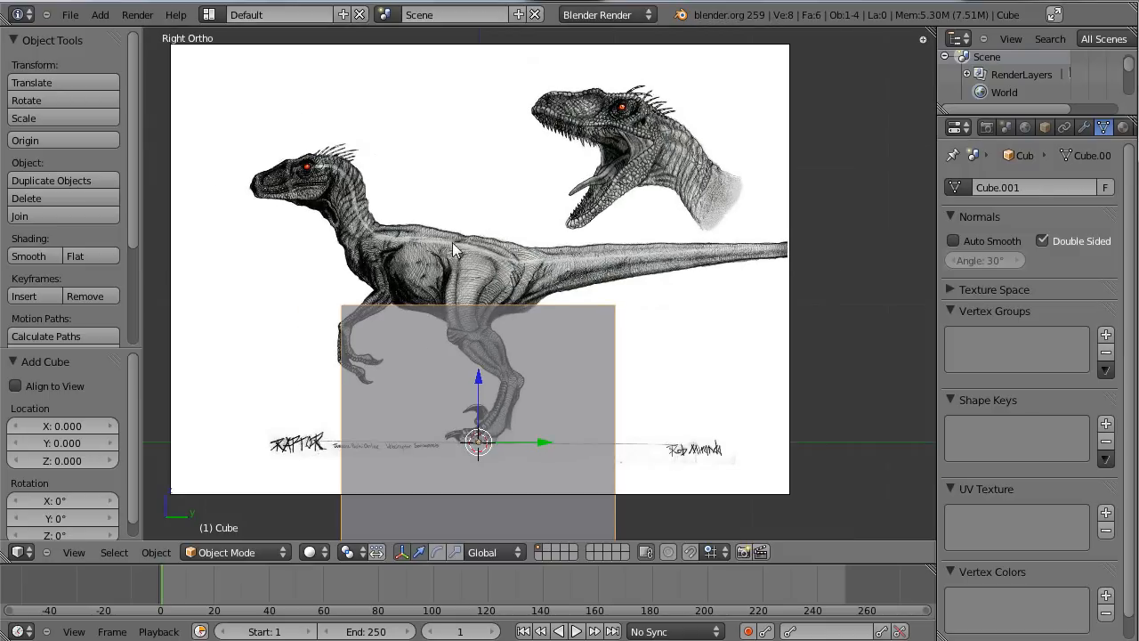
drag(482, 388, 480, 223)
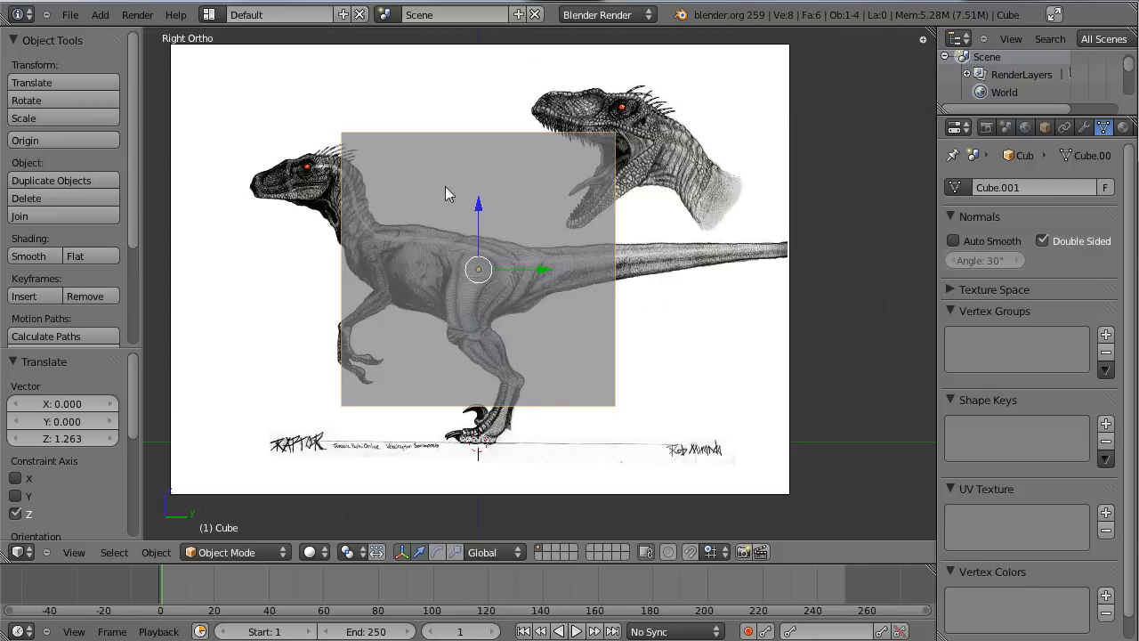
Step: Cut a centred vertical edge loop through the cube in Edit Mode from the front view
key(KP_1)
scroll(691, 293, down, 3)
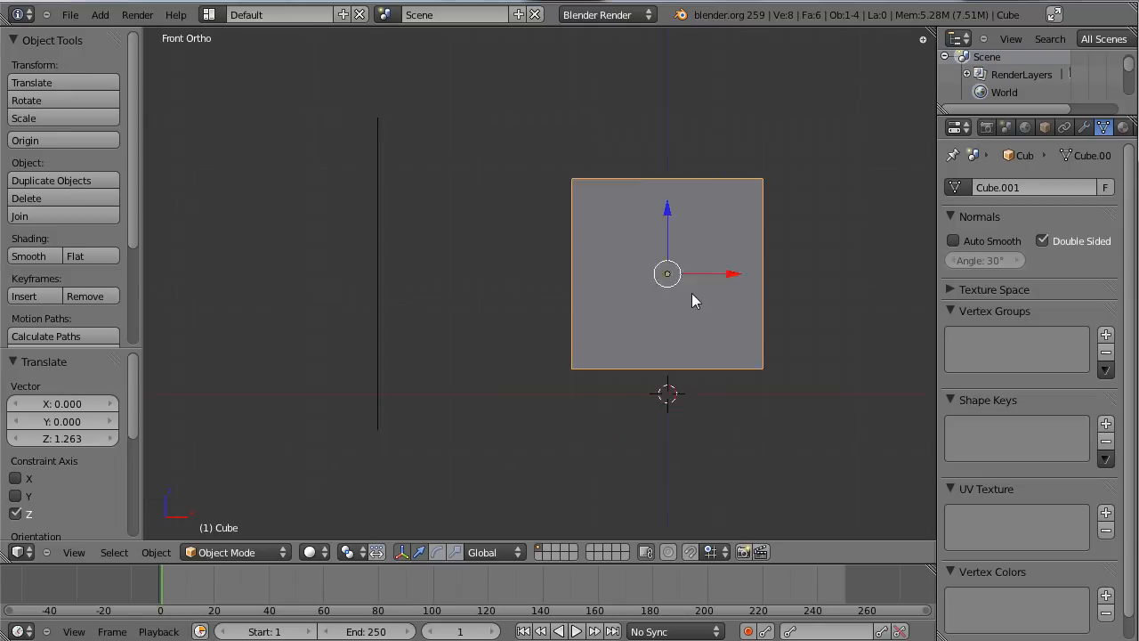
shift+drag(792, 137, 683, 138)
scroll(650, 258, up, 3)
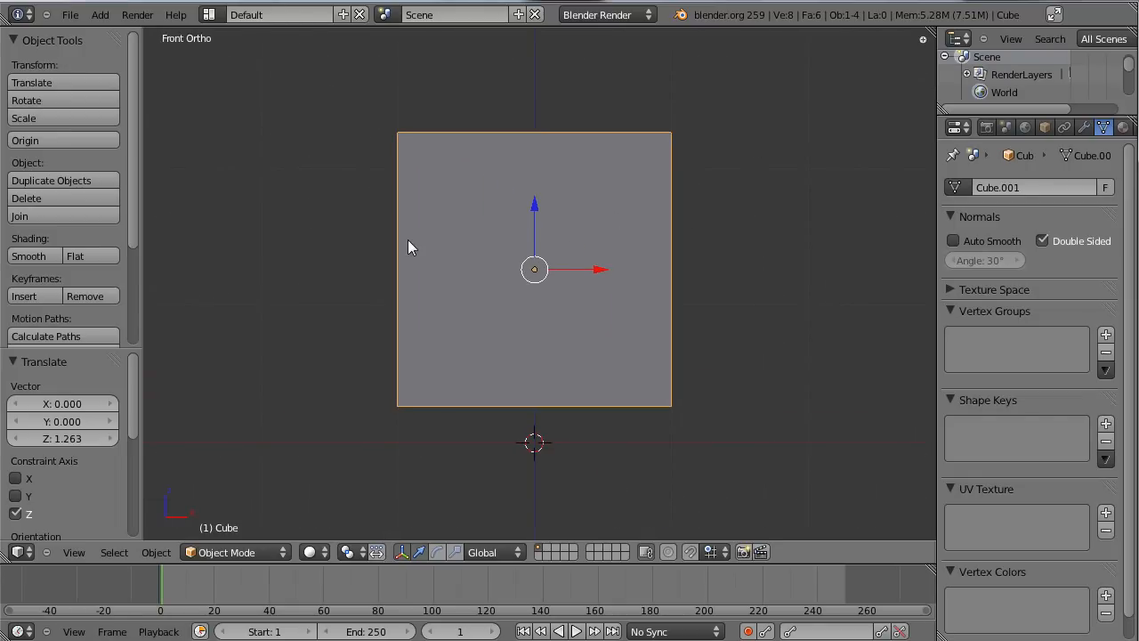
key(Tab)
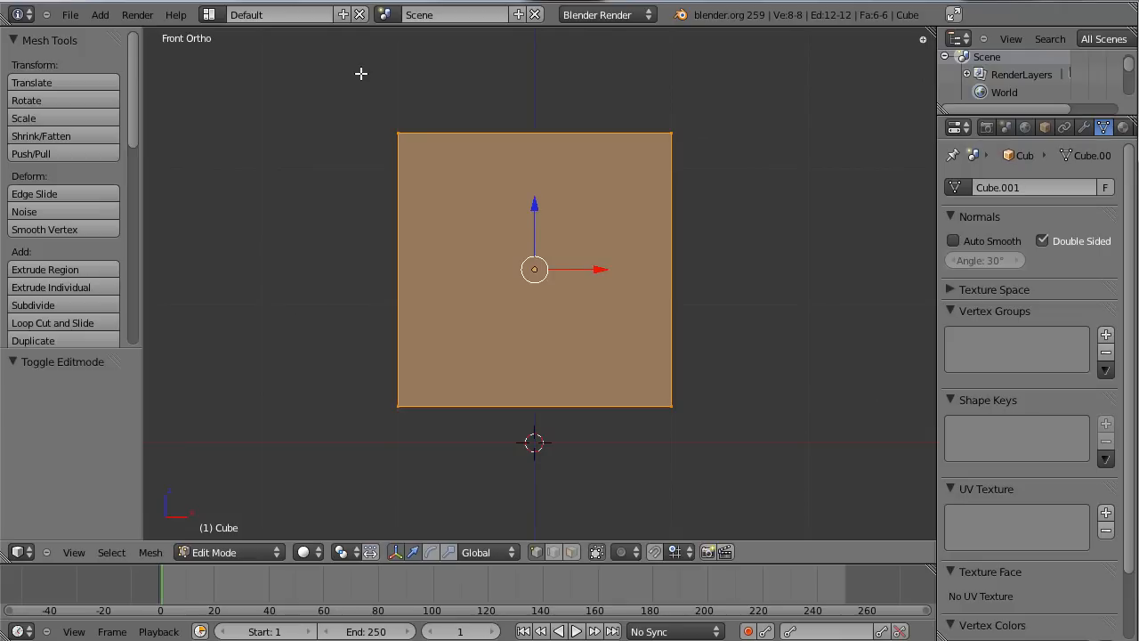
shift+middle_drag(469, 108, 420, 158)
key(a)
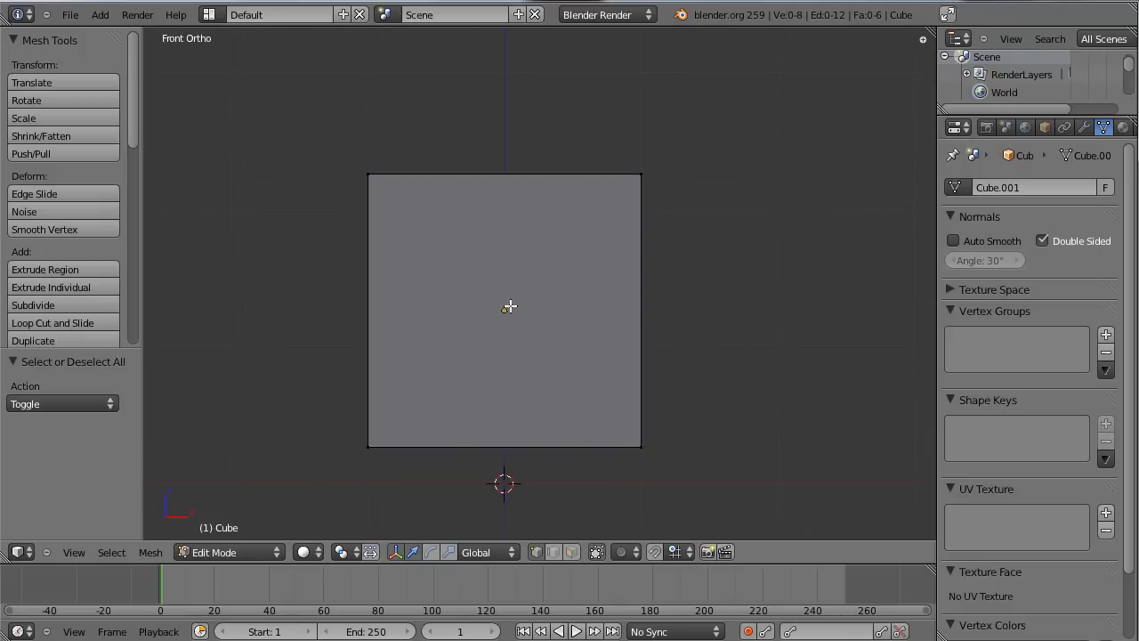
key(ctrl+r)
click(553, 174)
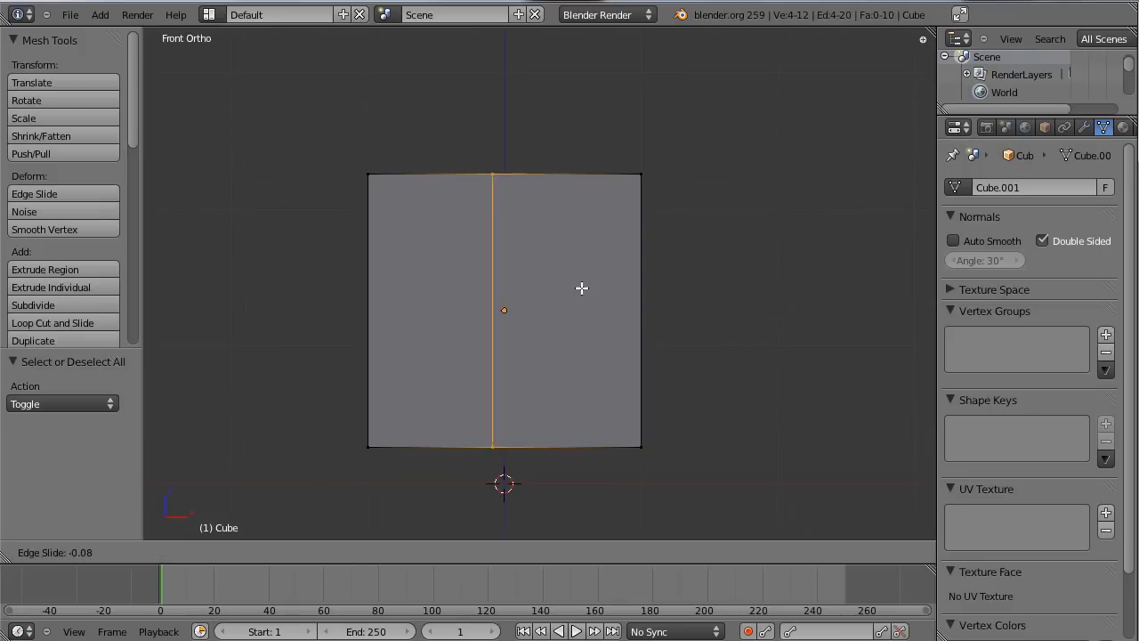
right_click(527, 469)
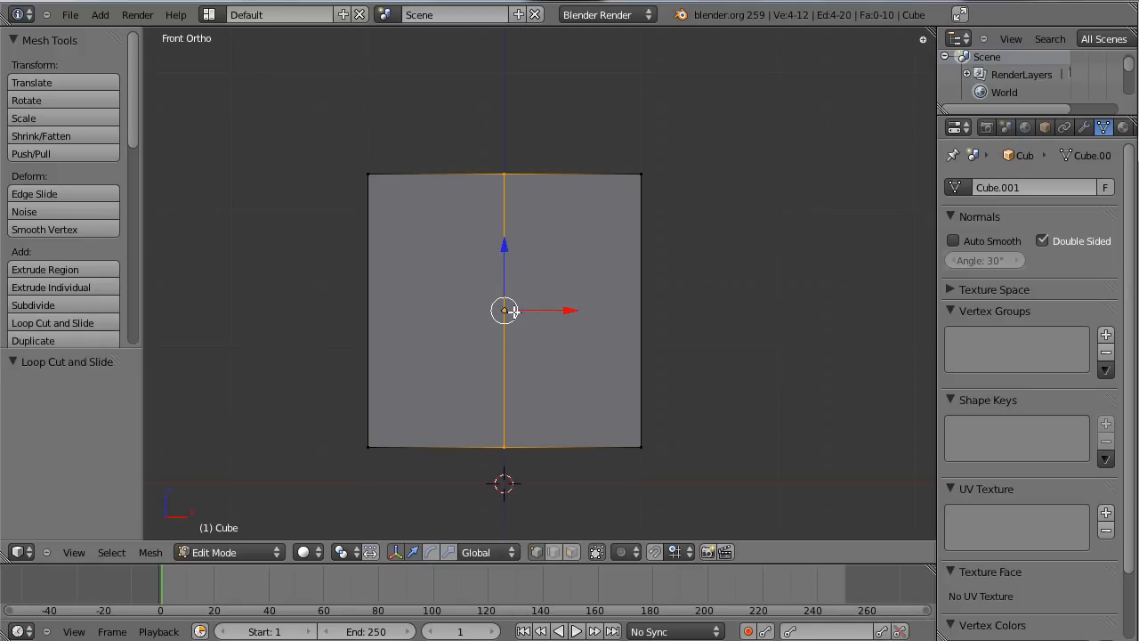
Step: Delete the vertices of the cube's negative-X half in wireframe front view
middle_drag(485, 215, 427, 262)
key(KP_1)
key(z)
key(a)
key(b)
drag(290, 123, 401, 478)
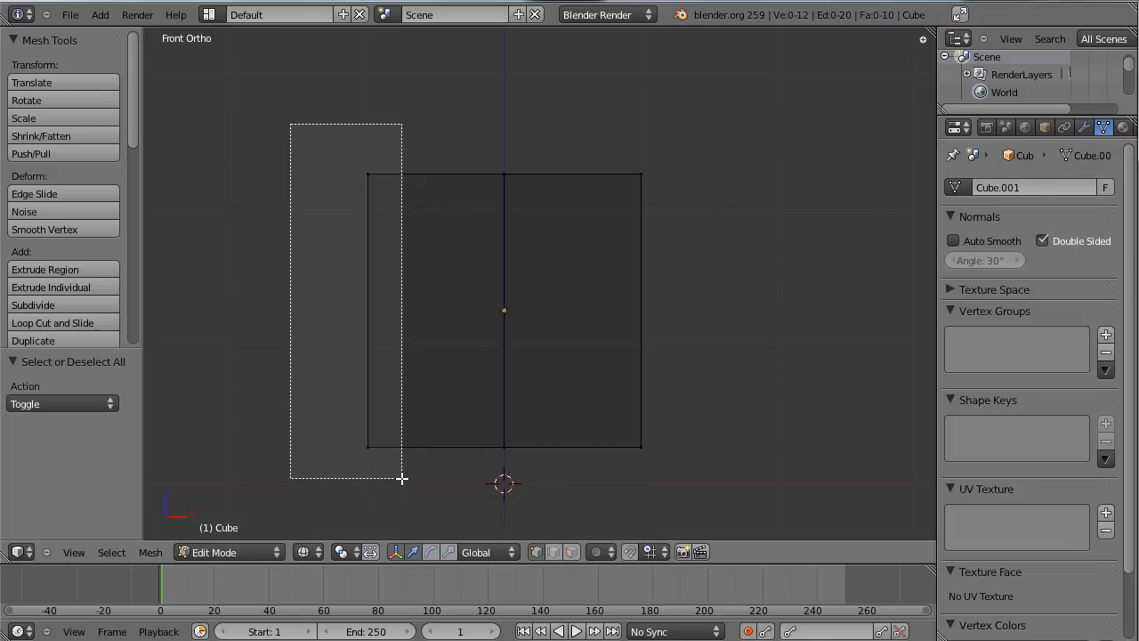
drag(402, 479, 401, 479)
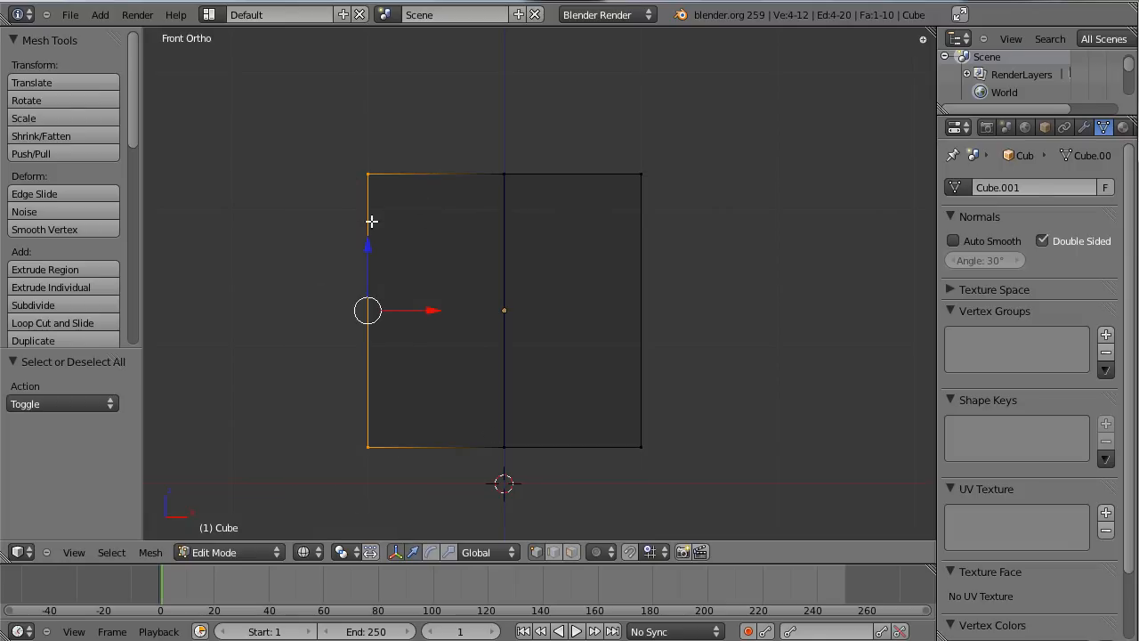
key(x)
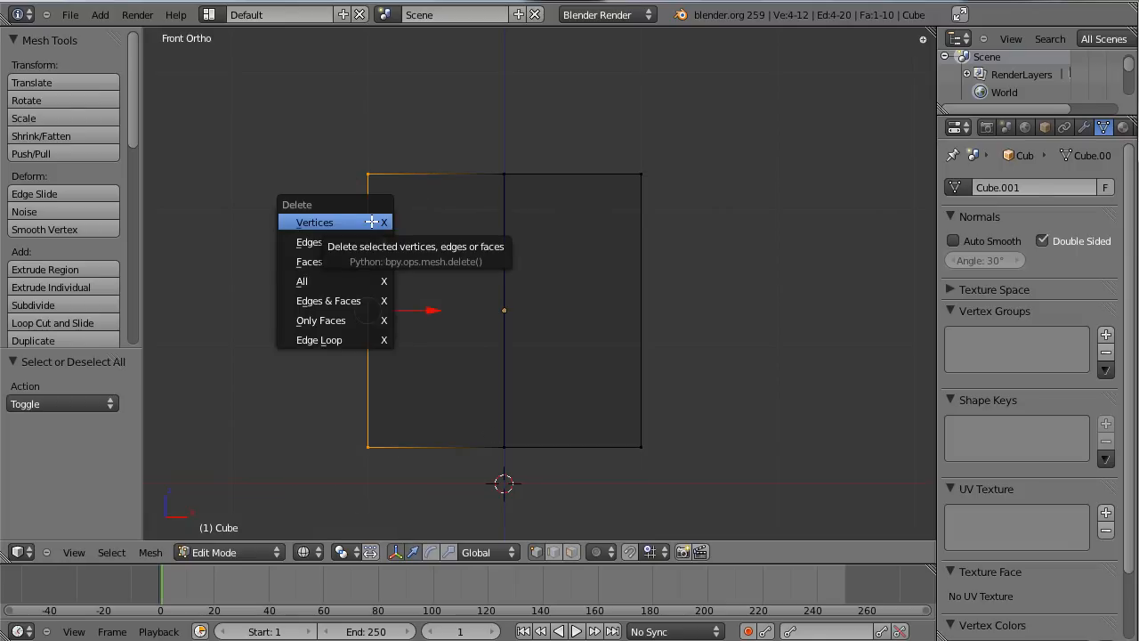
click(372, 221)
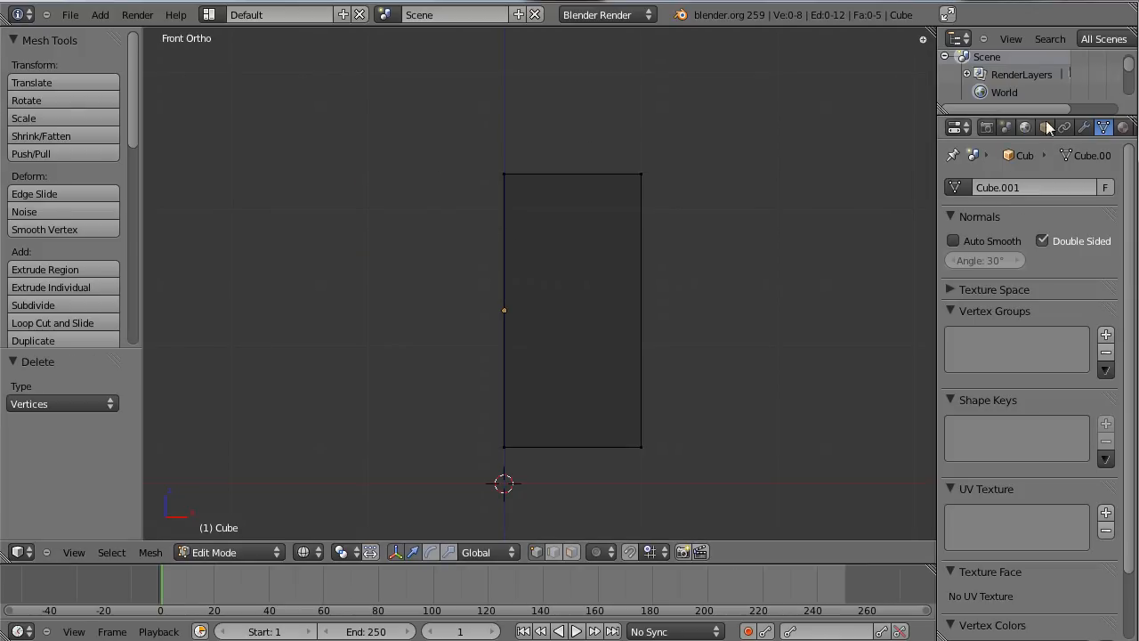
Step: Add a Mirror modifier on the X axis to the half cube and enable Clipping
click(1083, 128)
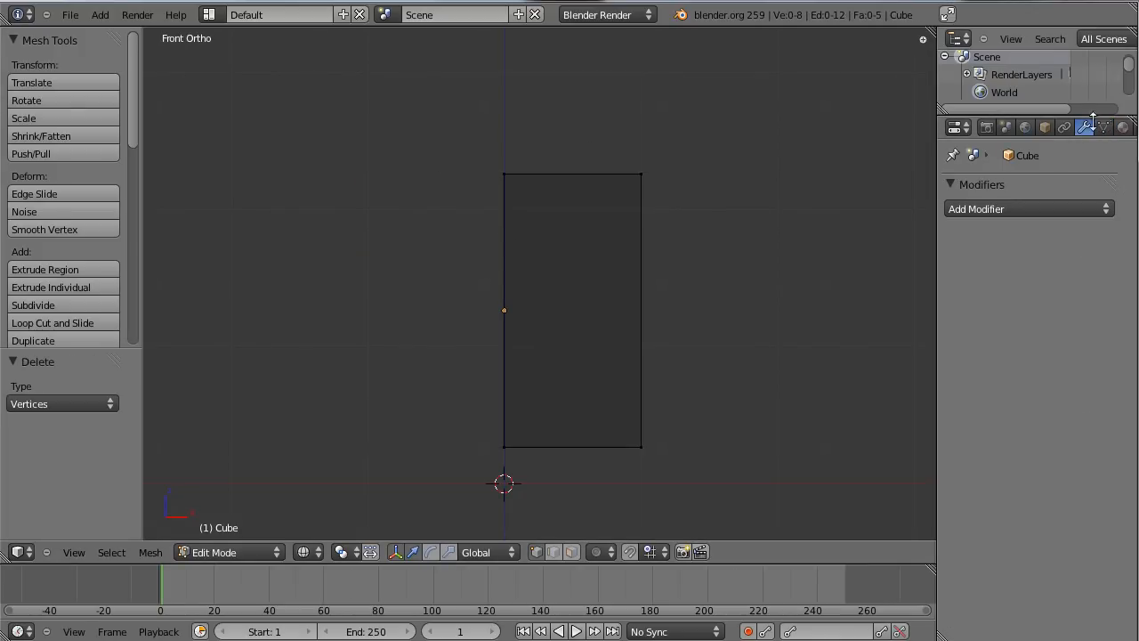
click(1022, 204)
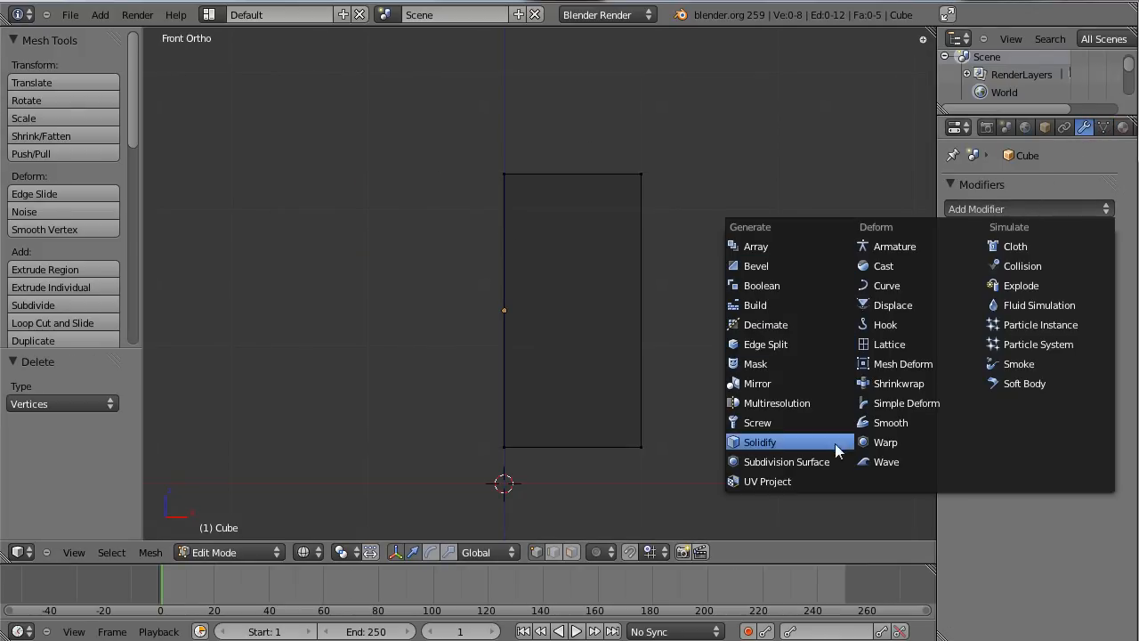
click(793, 382)
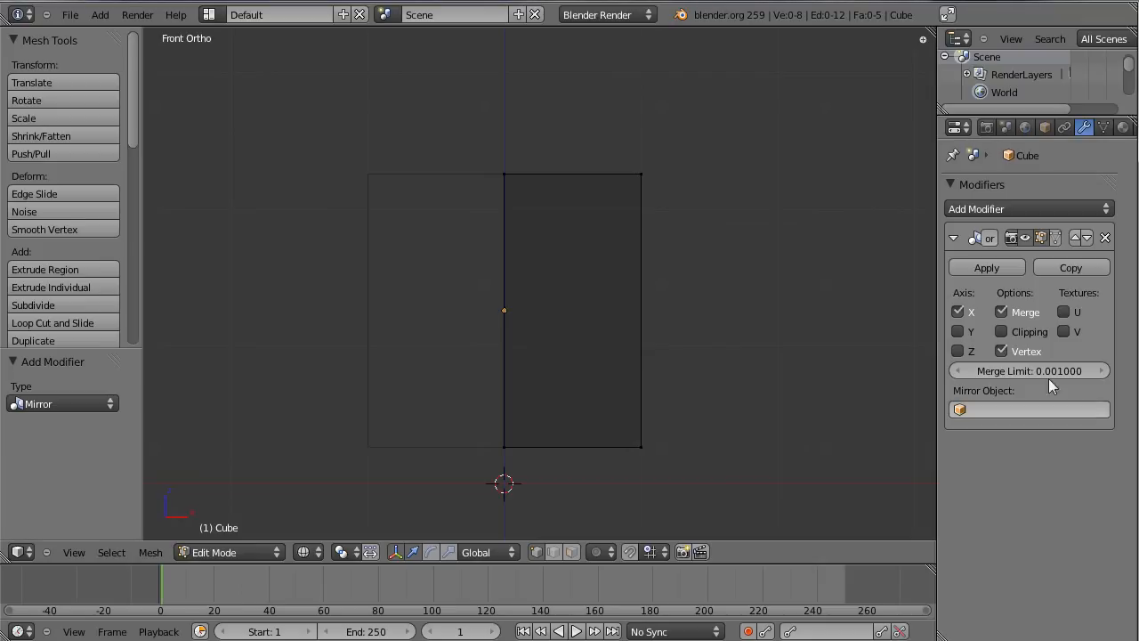
click(1003, 332)
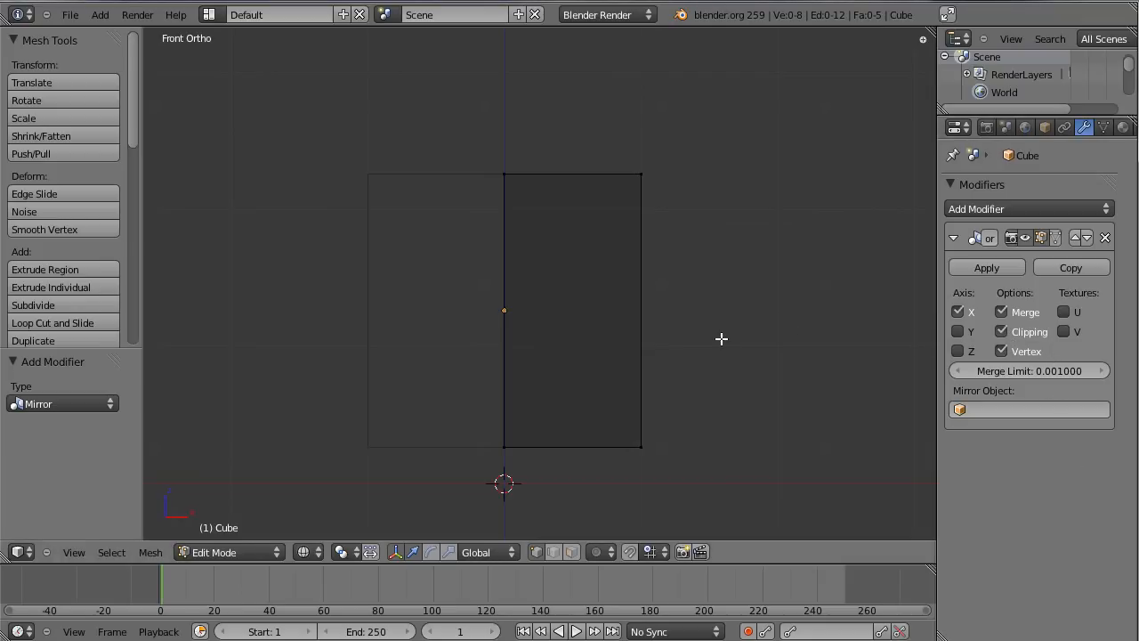
Step: Try to move an upper centre-seam vertex away from the mirror plane with Clipping on
right_click(519, 184)
key(g)
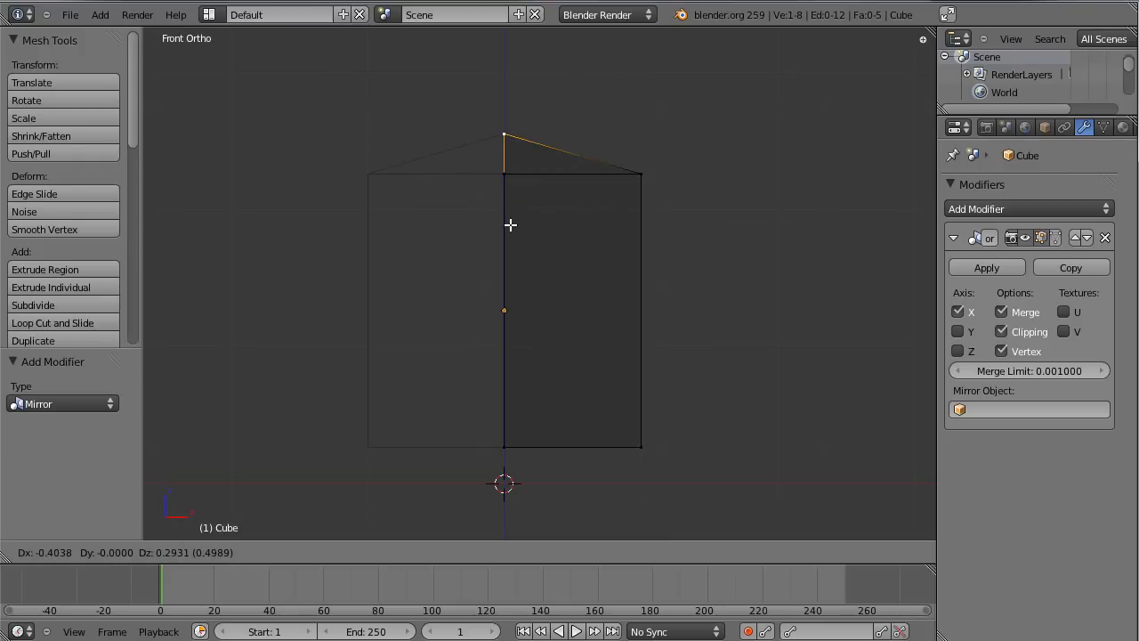
right_click(538, 224)
middle_drag(546, 222, 578, 287)
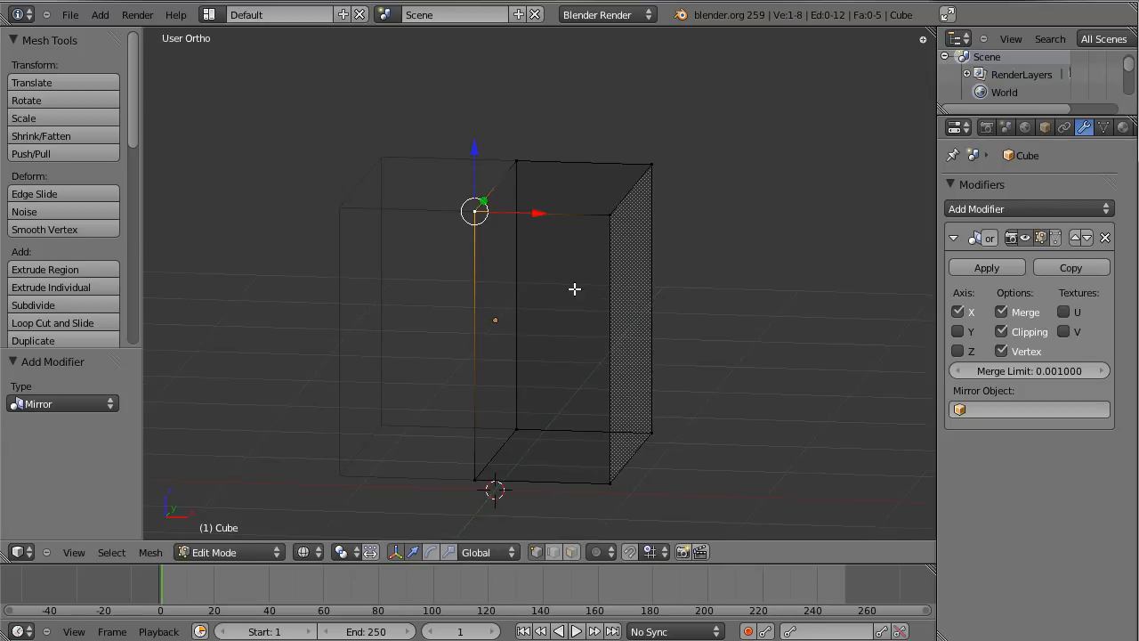
key(g)
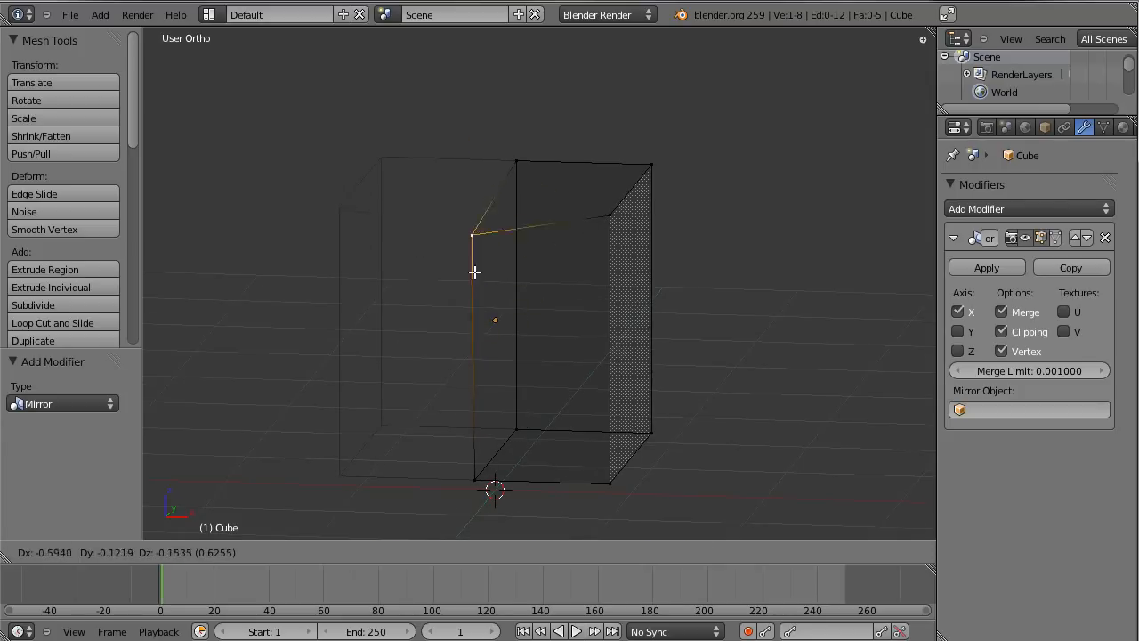
click(554, 255)
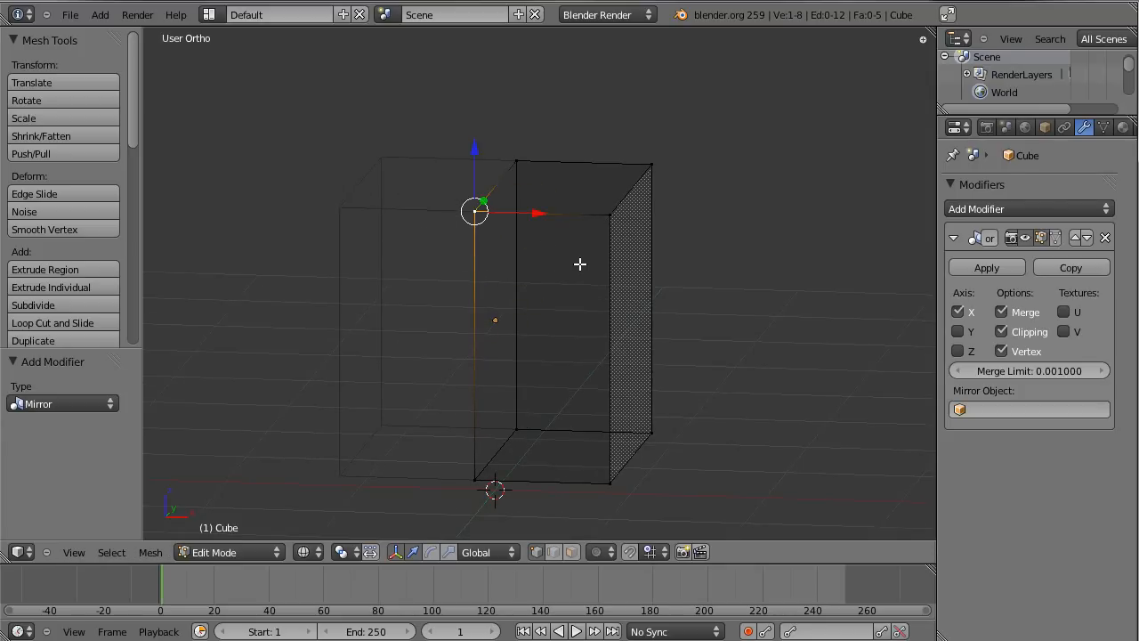
Step: Try moving the same seam vertex with Clipping turned off, cancel the move and re-enable Clipping
click(1001, 331)
key(g)
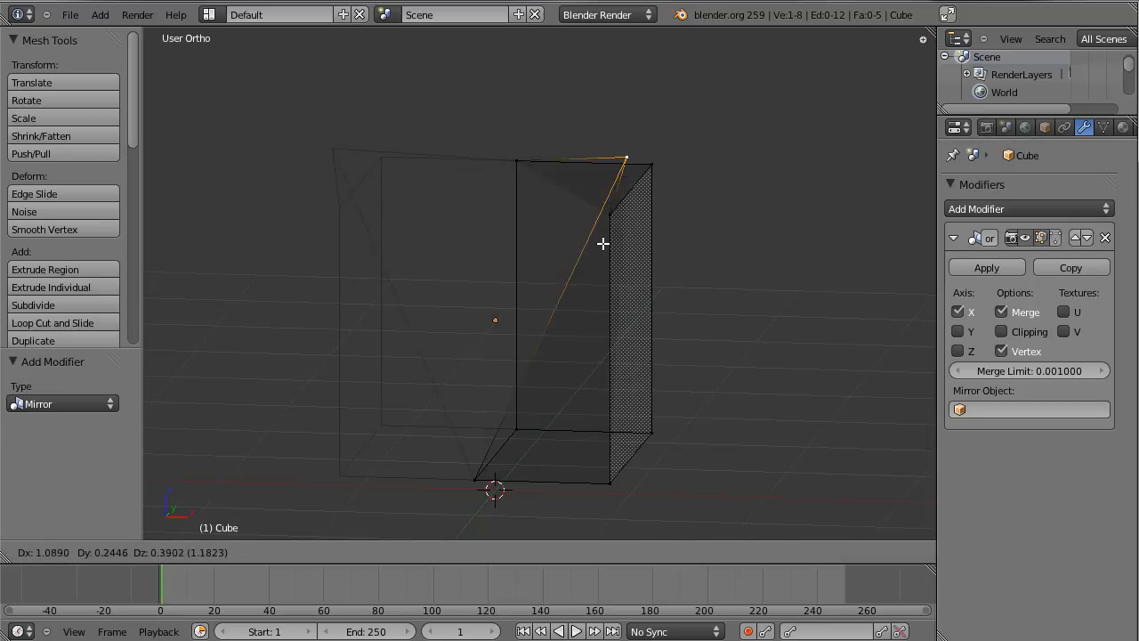
right_click(364, 231)
click(1001, 331)
Step: Return to the right orthographic view of the raptor reference and switch the mesh to solid shading
middle_drag(475, 101, 424, 193)
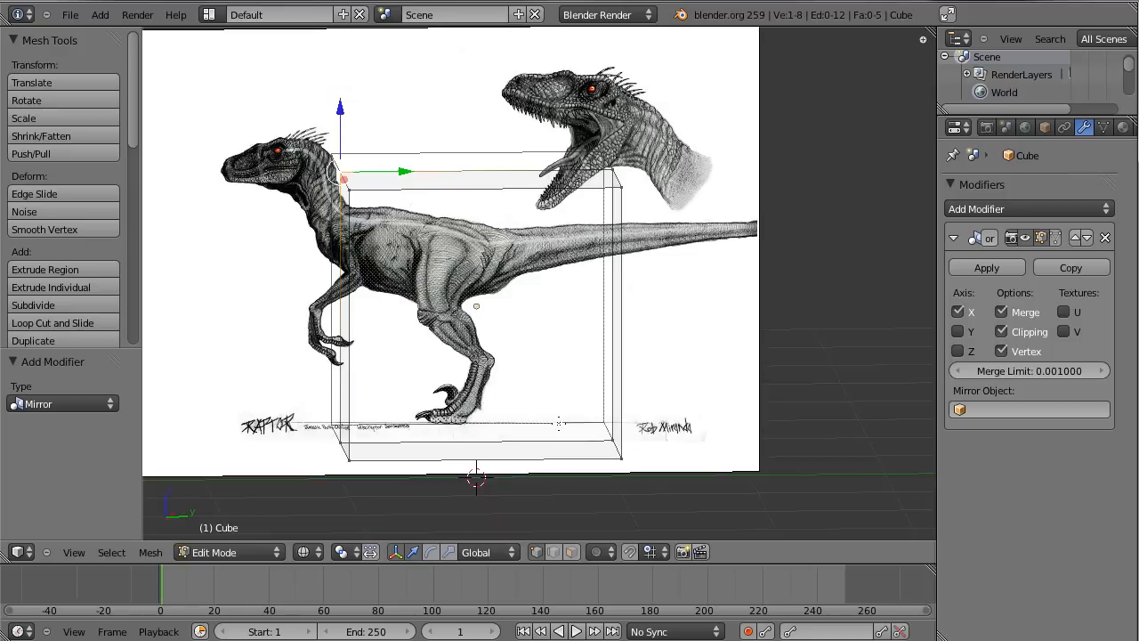
key(KP_3)
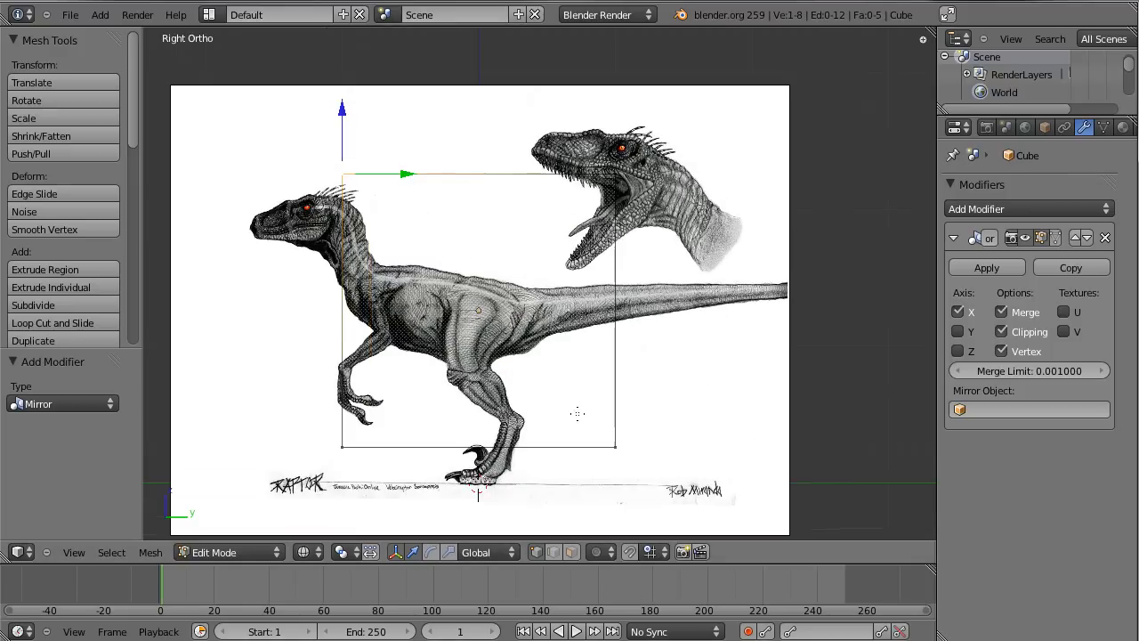
scroll(534, 320, down, 3)
key(z)
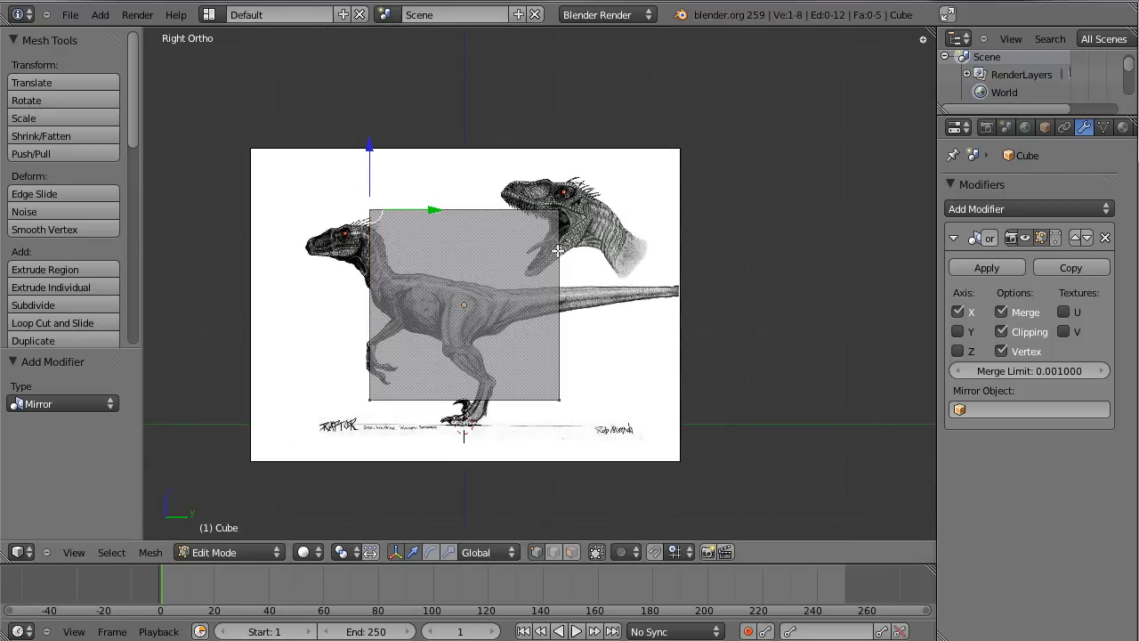
Step: Select only the half cube's upper rear corner vertex in side view, clear the selection and inspect the mesh at an angle
scroll(504, 214, up, 4)
key(a)
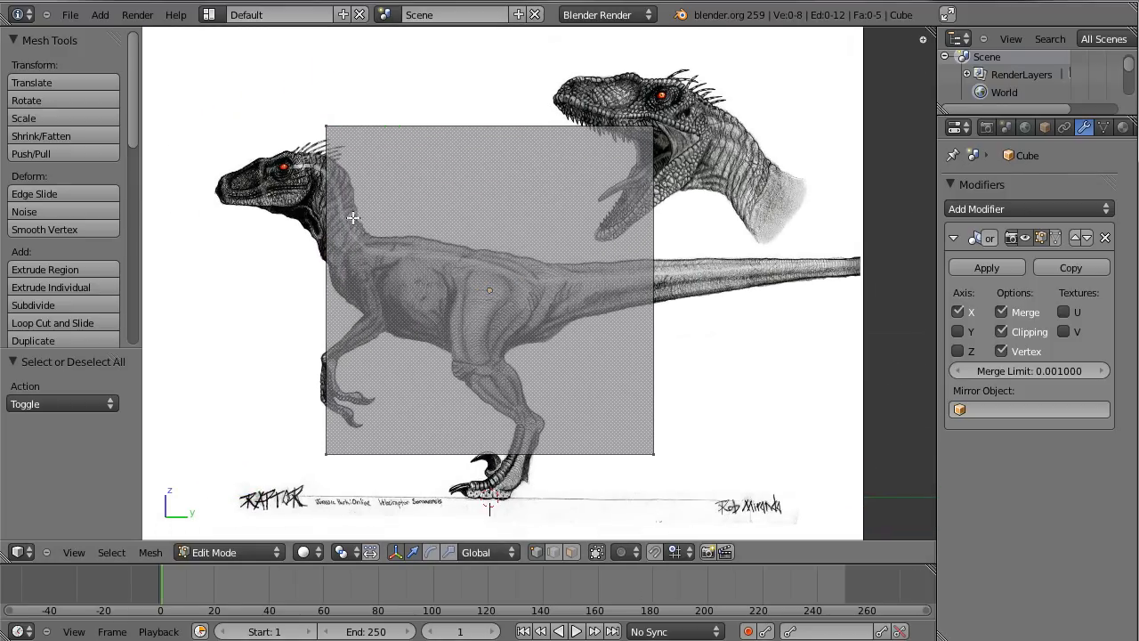
scroll(526, 245, up, 1)
scroll(586, 322, down, 1)
right_click(660, 130)
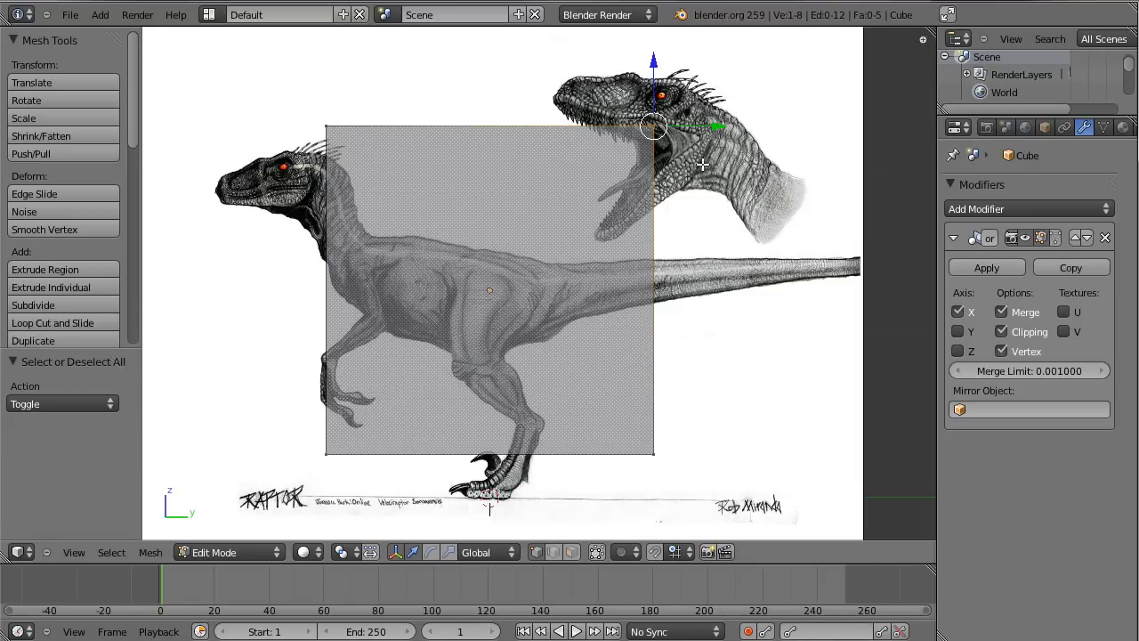
key(a)
middle_drag(650, 117, 871, 170)
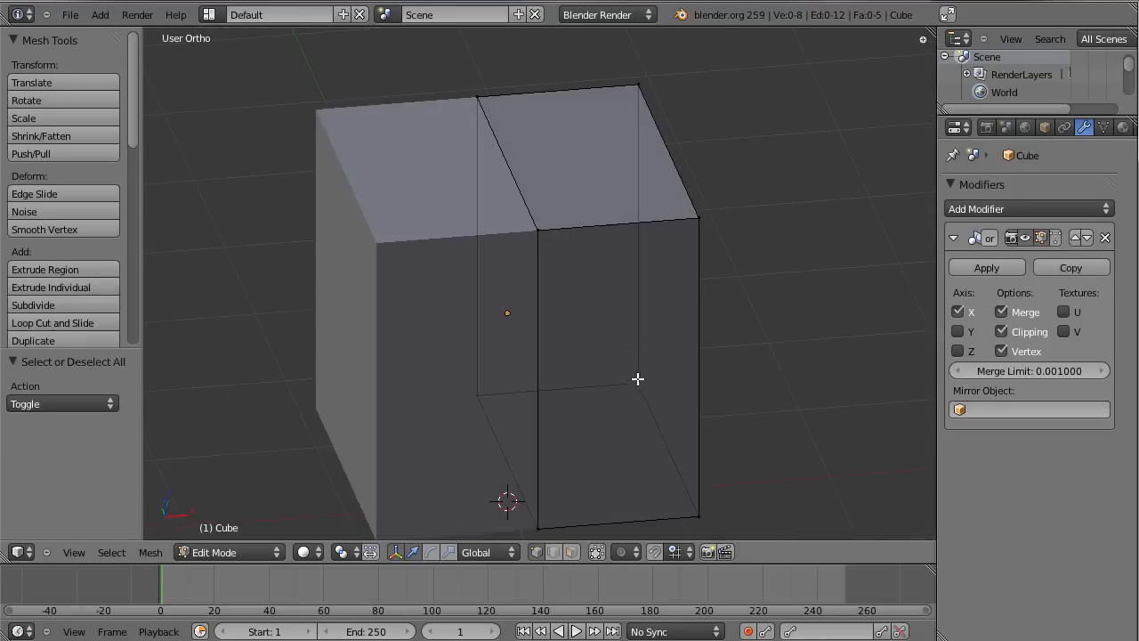
Step: Box-select all vertices of the half cube and check the selection from the side against the raptor reference
key(b)
drag(430, 63, 801, 538)
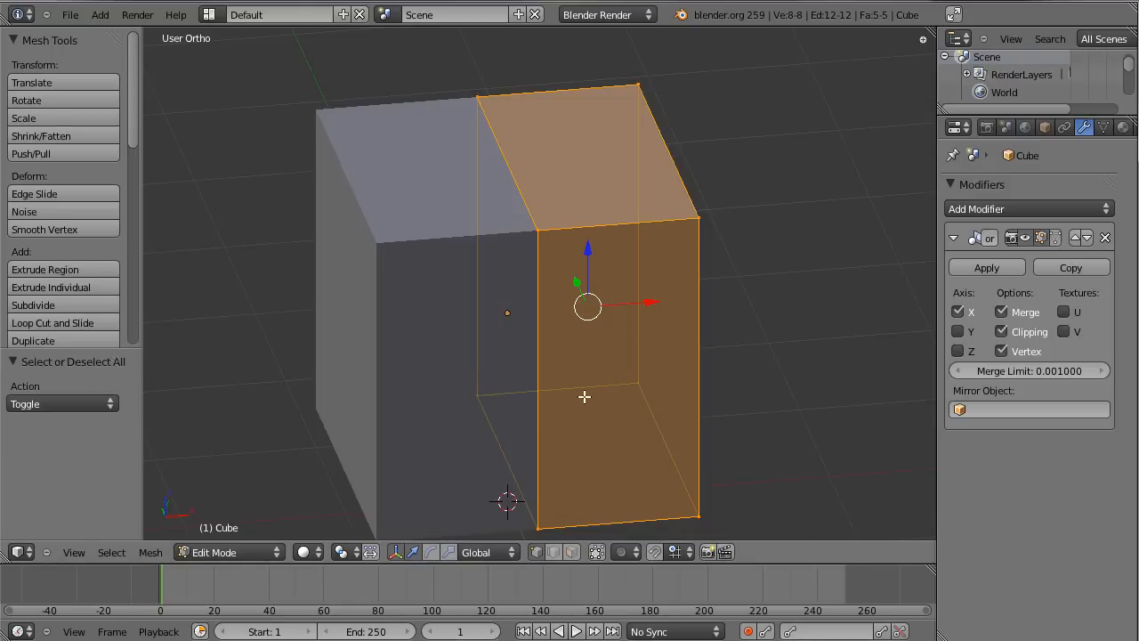
key(KP_1)
key(KP_3)
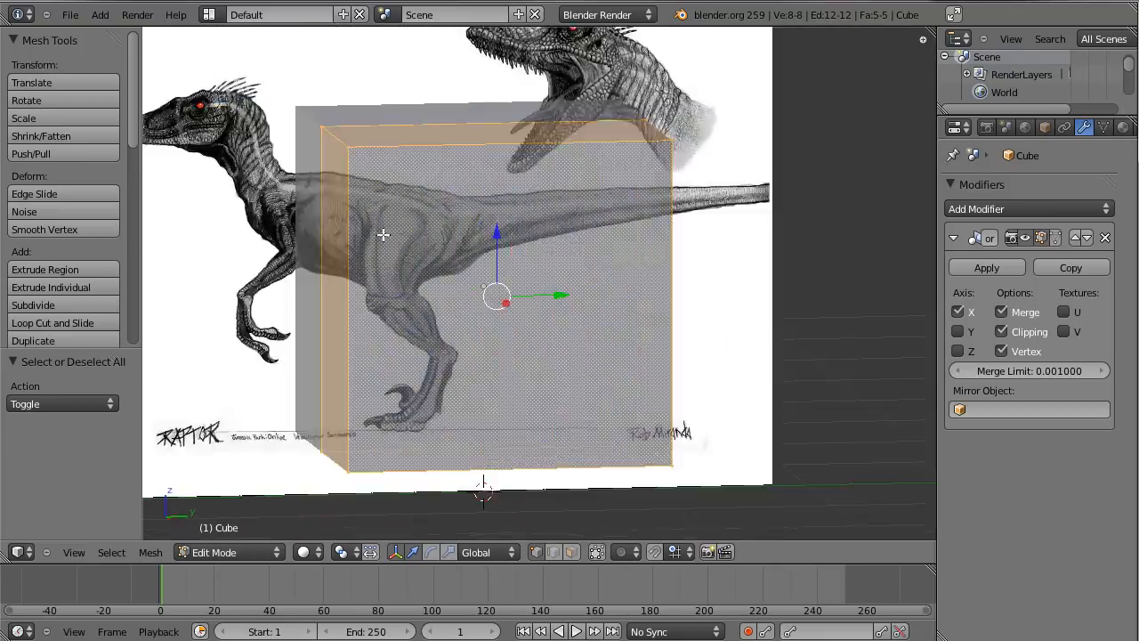
middle_drag(382, 234, 438, 240)
key(KP_3)
Step: Box-select both upper rear corner vertices and move them to the top of the raptor's tail base in side view
key(a)
key(b)
drag(564, 91, 733, 234)
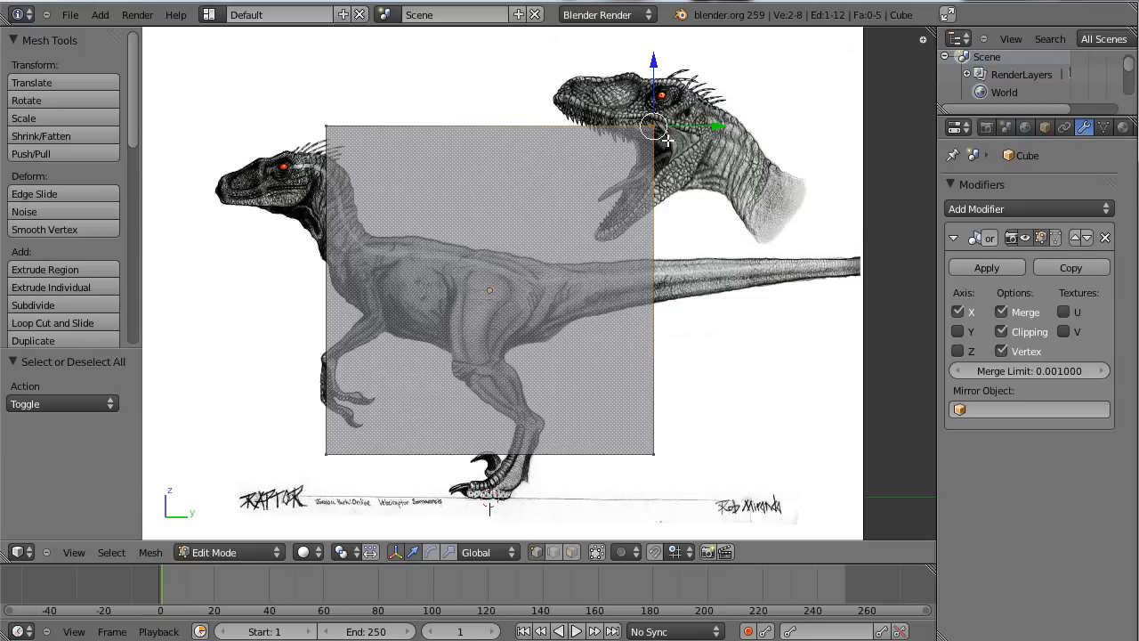
middle_drag(676, 144, 612, 205)
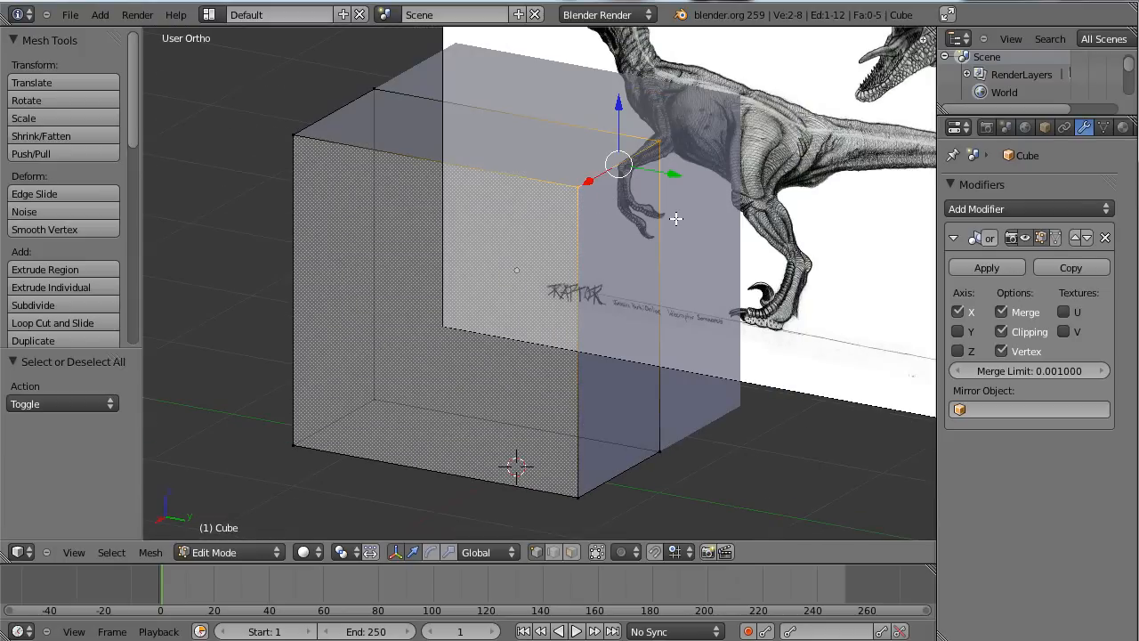
key(KP_3)
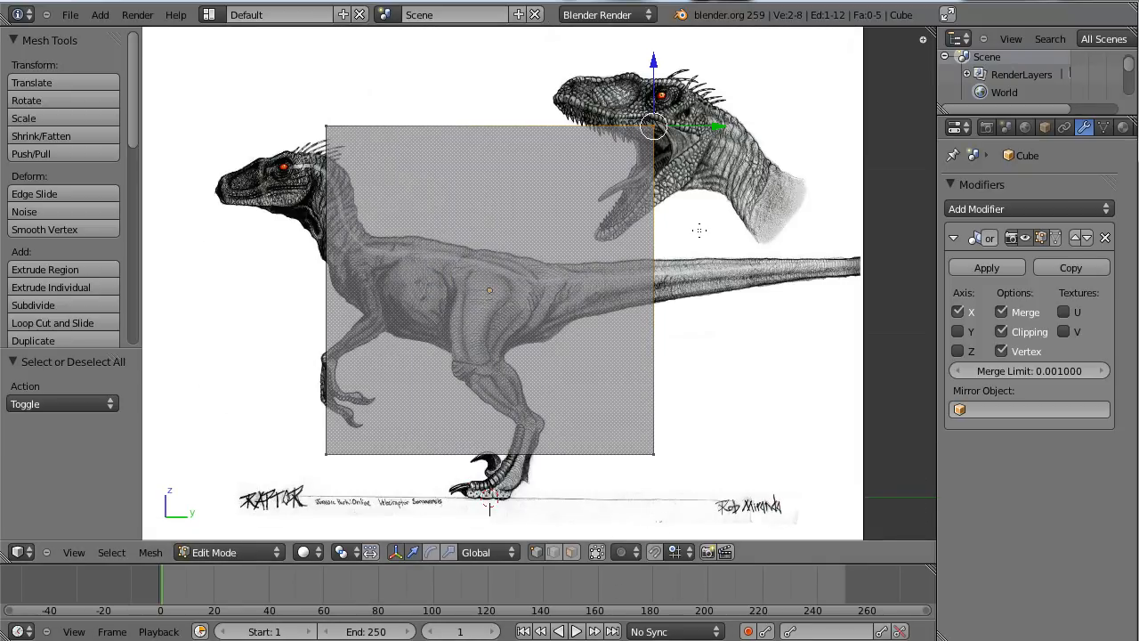
key(g)
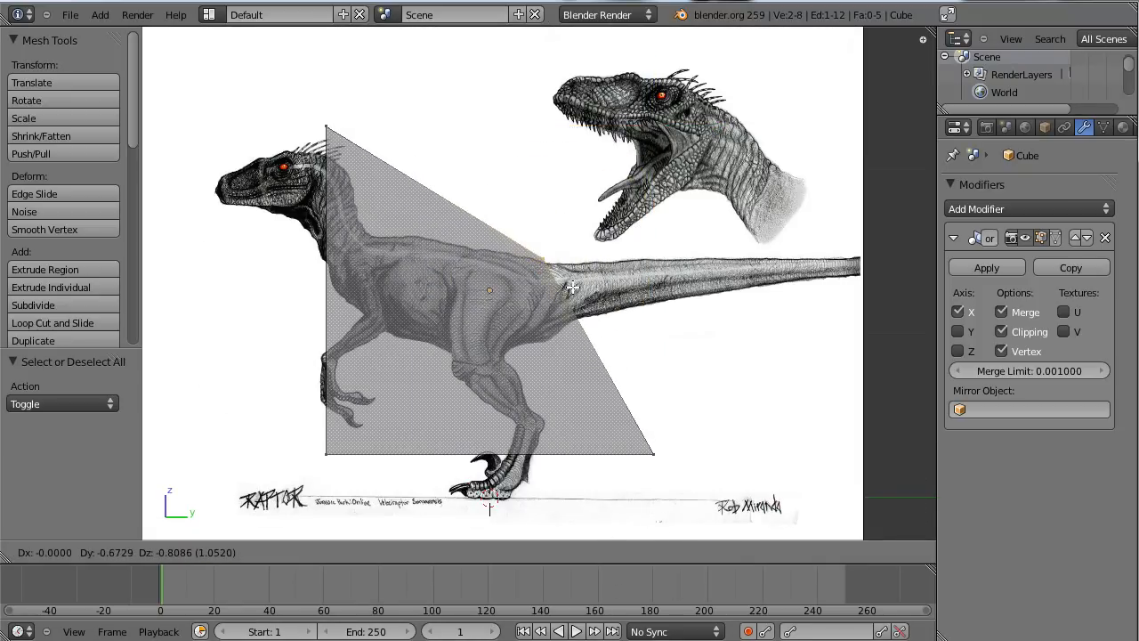
click(573, 290)
Step: Move both lower rear corner vertices to the underside of the raptor's tail base
key(a)
key(b)
drag(587, 402, 710, 501)
key(g)
click(625, 331)
Step: Move both lower front corner vertices up to the raptor's chest at the base of the neck
key(a)
key(b)
drag(249, 381, 448, 531)
key(g)
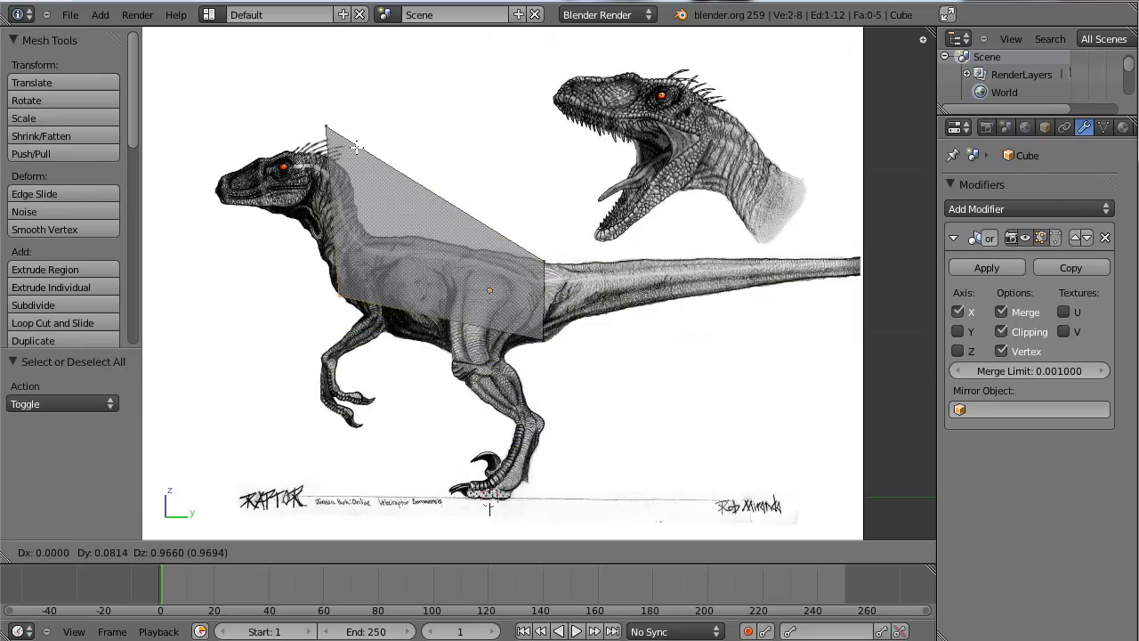
click(403, 195)
Step: Move both upper front corner vertices by about 0.239 on Y and -0.651 on Z, where the neck meets the back
key(a)
key(b)
drag(292, 94, 373, 160)
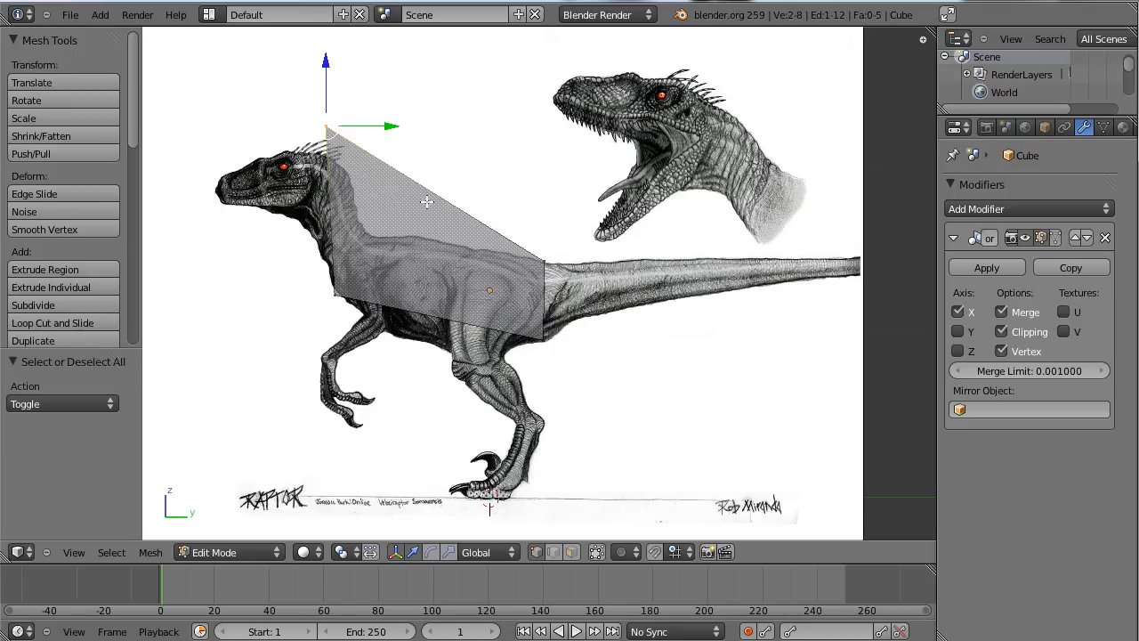
key(g)
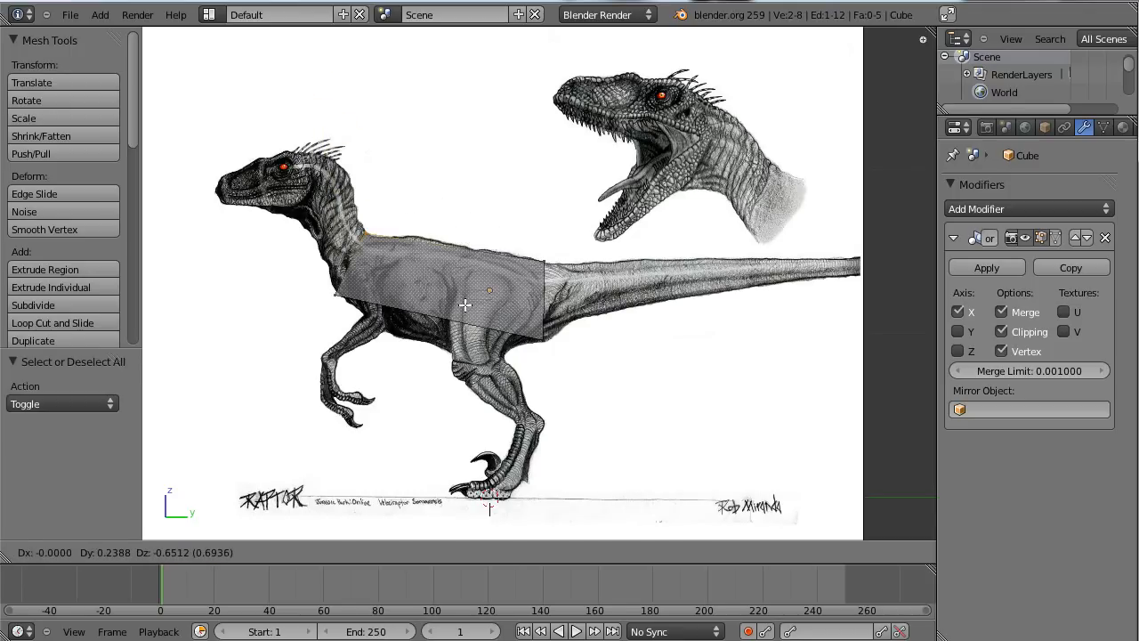
click(464, 305)
Step: Narrow the body in front view by moving the outer side vertices about -0.668 along X
key(KP_1)
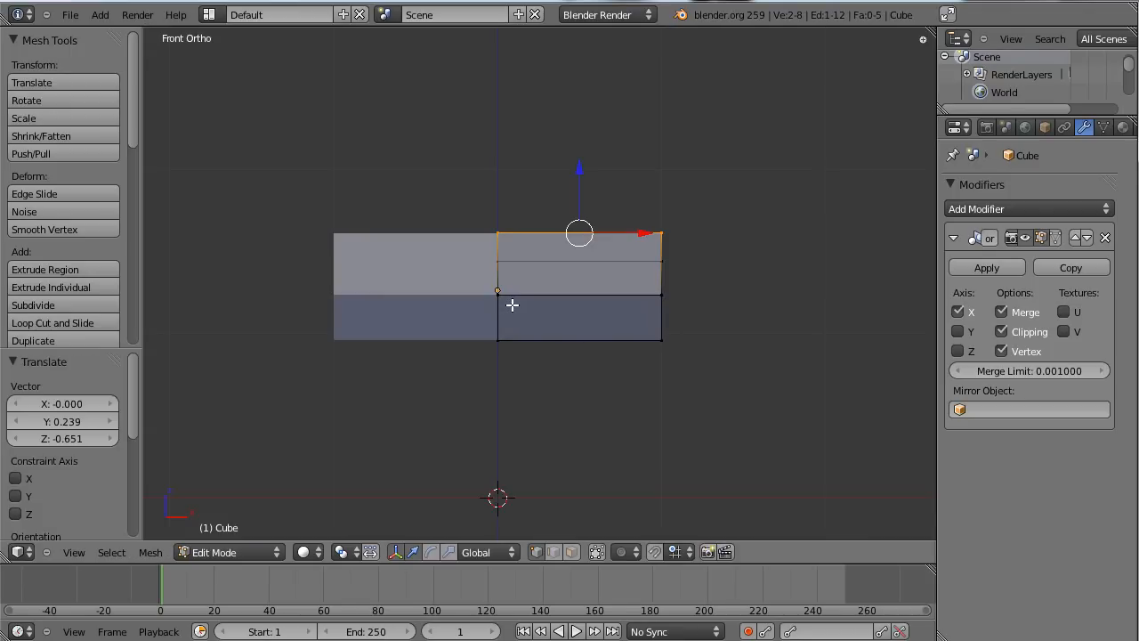
key(a)
key(b)
drag(590, 148, 716, 356)
drag(727, 283, 618, 282)
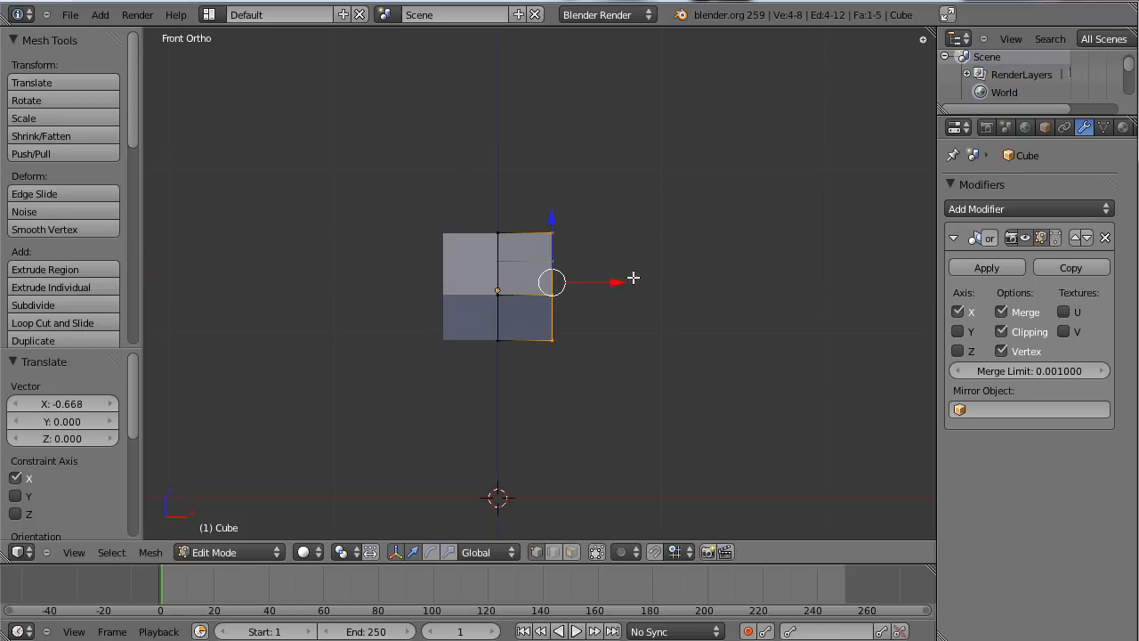
Step: Select the two outer rear vertices and move them about 0.073 outward along X
middle_drag(561, 159, 489, 217)
middle_drag(469, 302, 485, 356)
right_click(557, 262)
shift+right_click(560, 305)
drag(611, 301, 615, 302)
middle_drag(615, 302, 395, 177)
scroll(433, 177, up, 1)
key(KP_1)
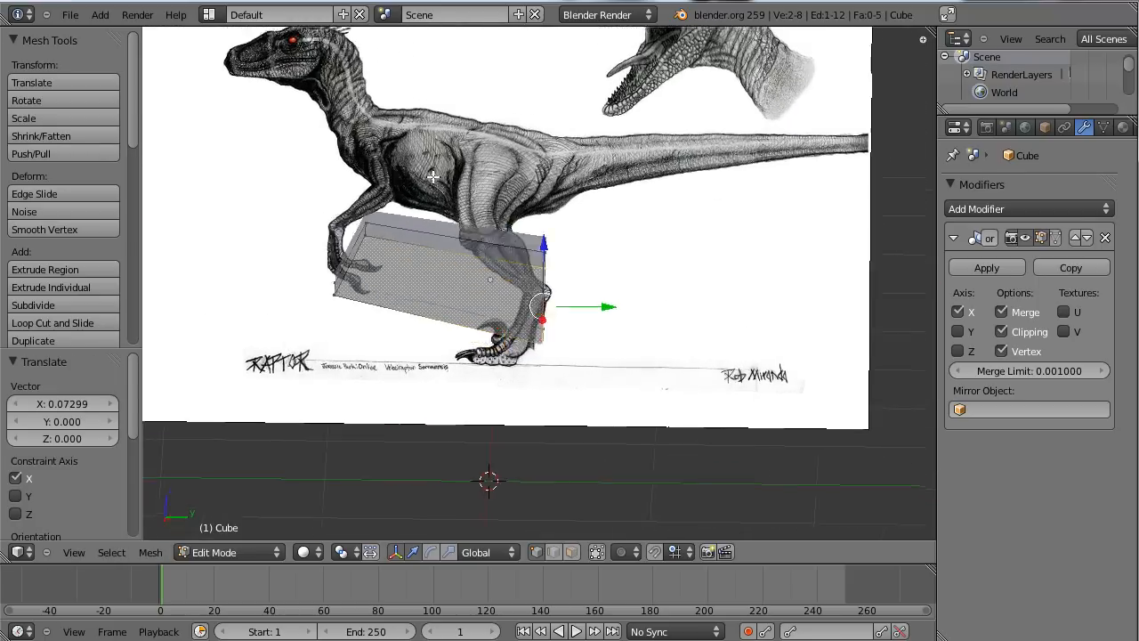
Step: Add a vertical loop cut through the middle of the torso in side view and slide it in front of the thigh
key(KP_3)
key(a)
scroll(433, 177, up, 2)
scroll(434, 177, up, 1)
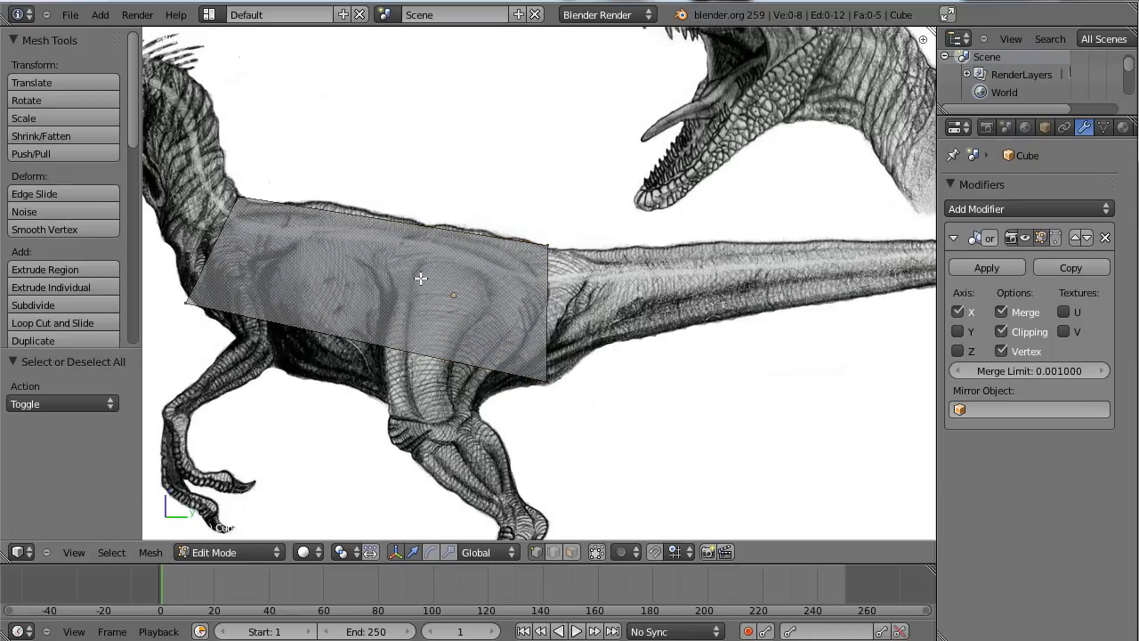
key(ctrl+r)
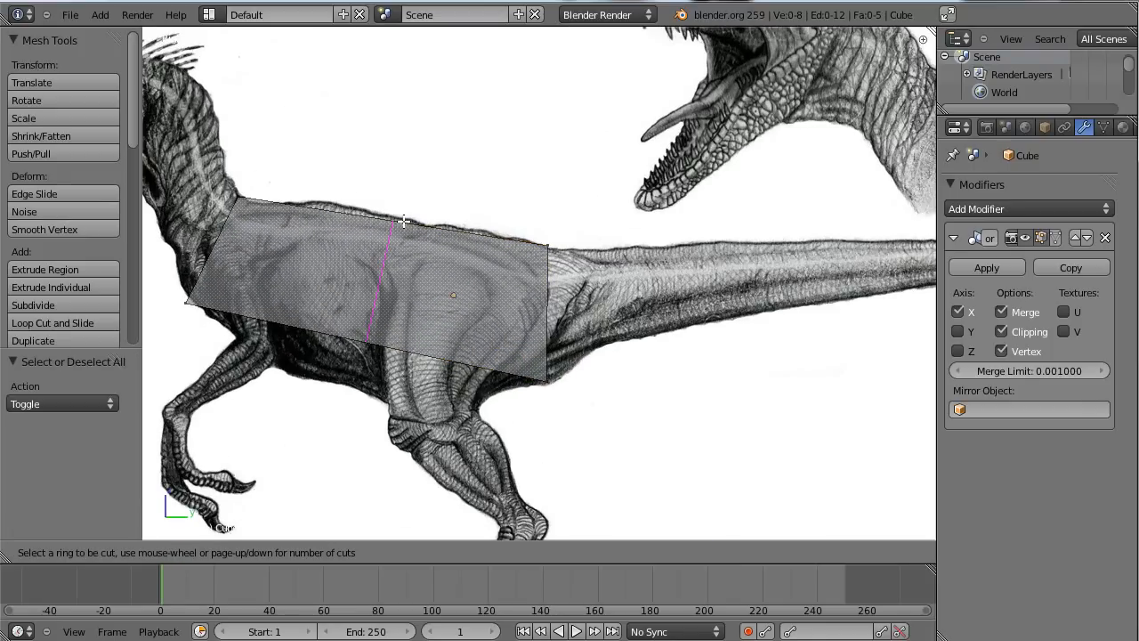
click(373, 299)
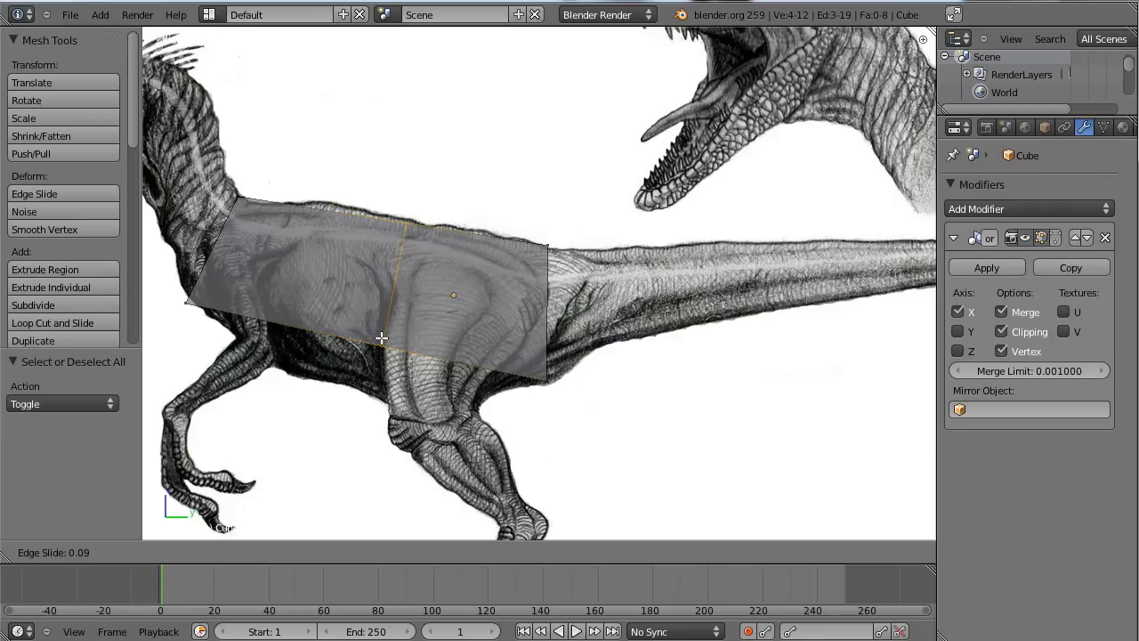
click(378, 342)
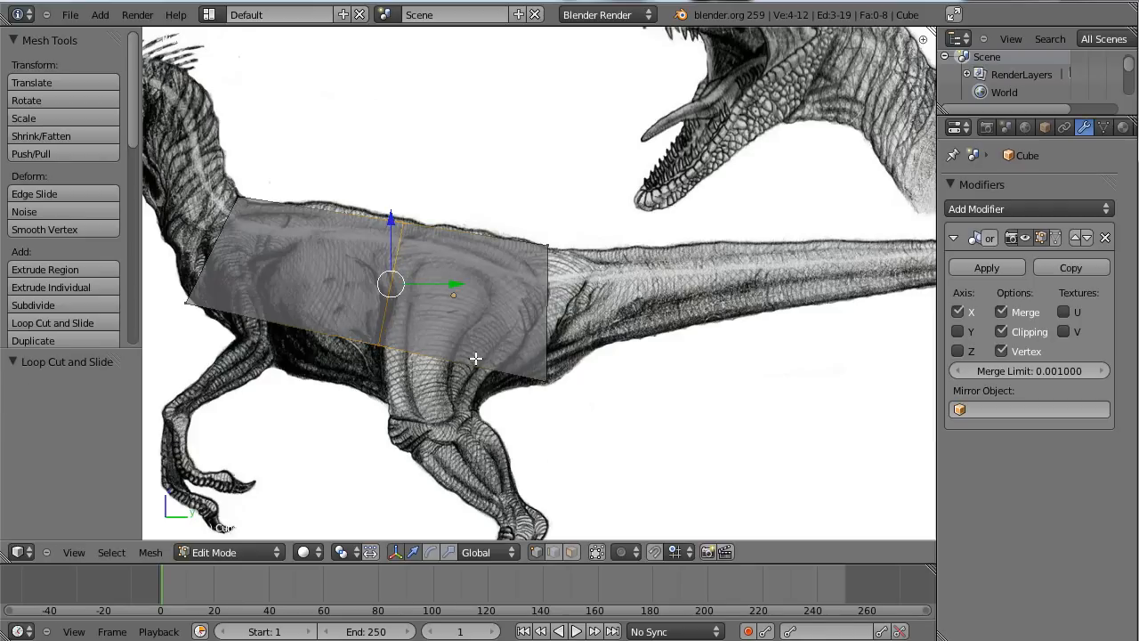
Step: Fit the new middle loop to the reference by lowering its bottom vertices to the belly and nudging its top vertices onto the back outline
shift+middle_drag(476, 358, 530, 205)
key(a)
key(b)
drag(413, 168, 416, 235)
shift+middle_drag(451, 91, 493, 203)
key(a)
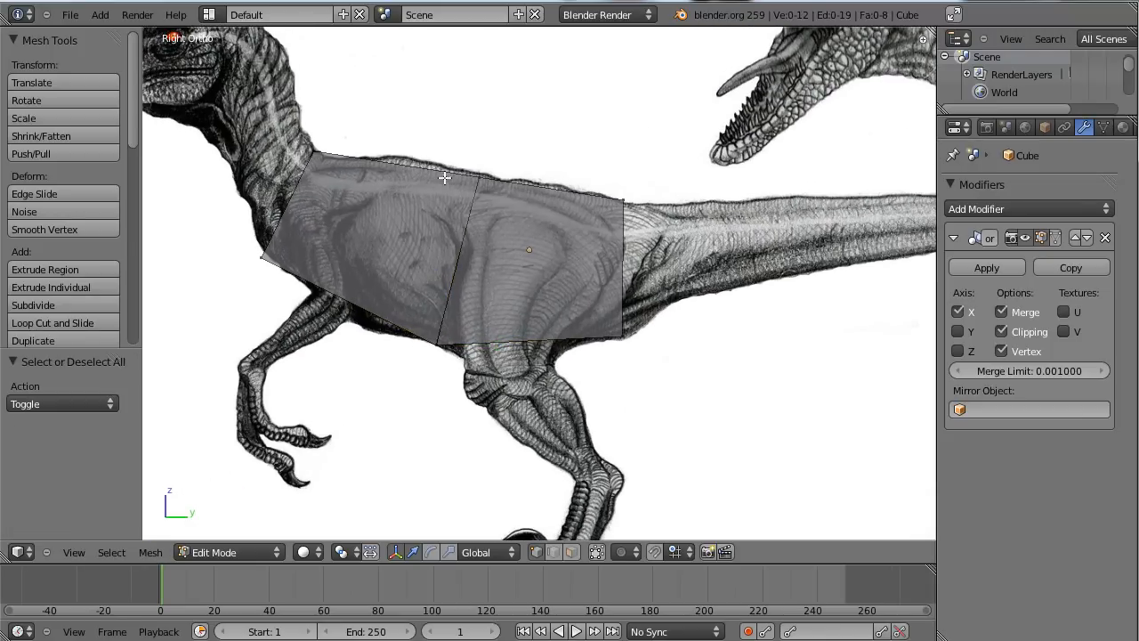
right_click(476, 178)
key(g)
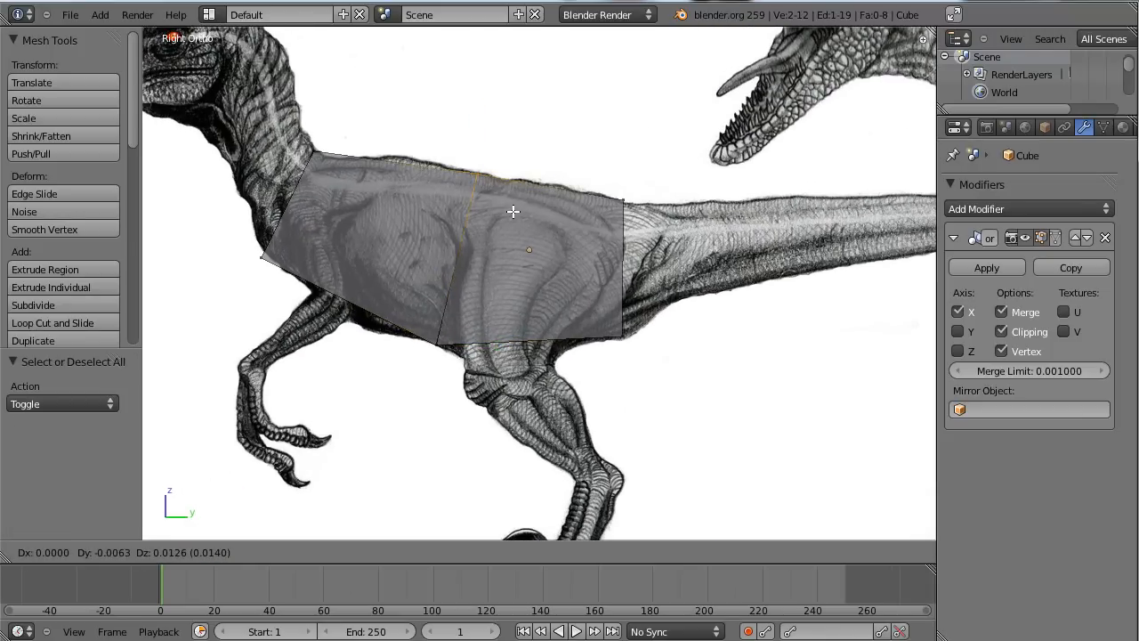
click(511, 209)
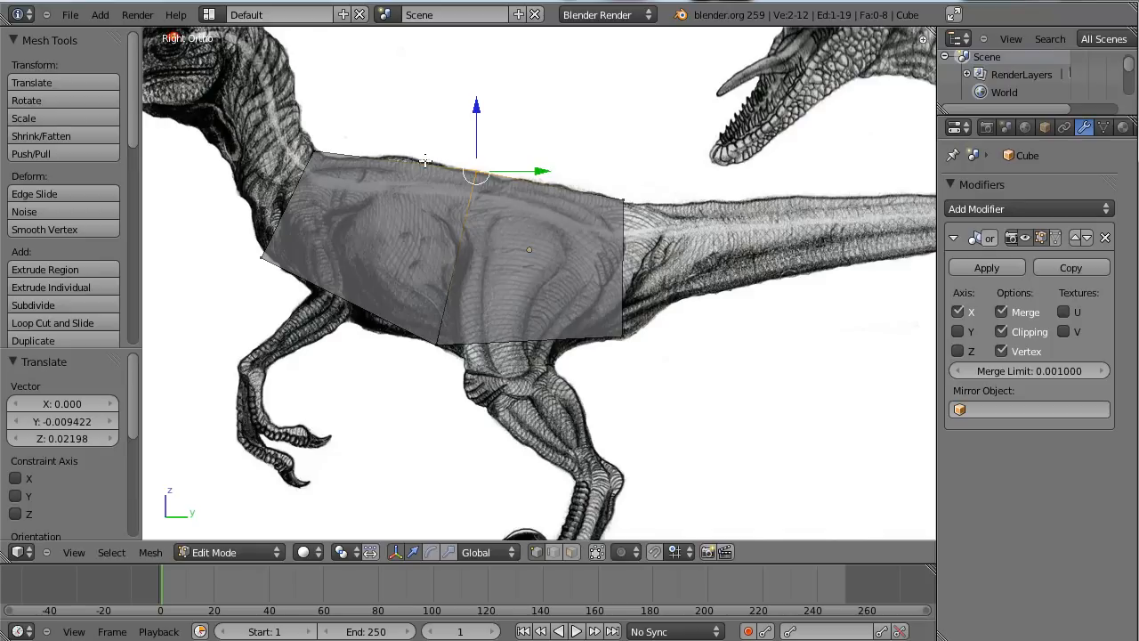
Step: Add a loop cut through the front half of the torso and slide it forward to the shoulder
key(a)
key(ctrl+r)
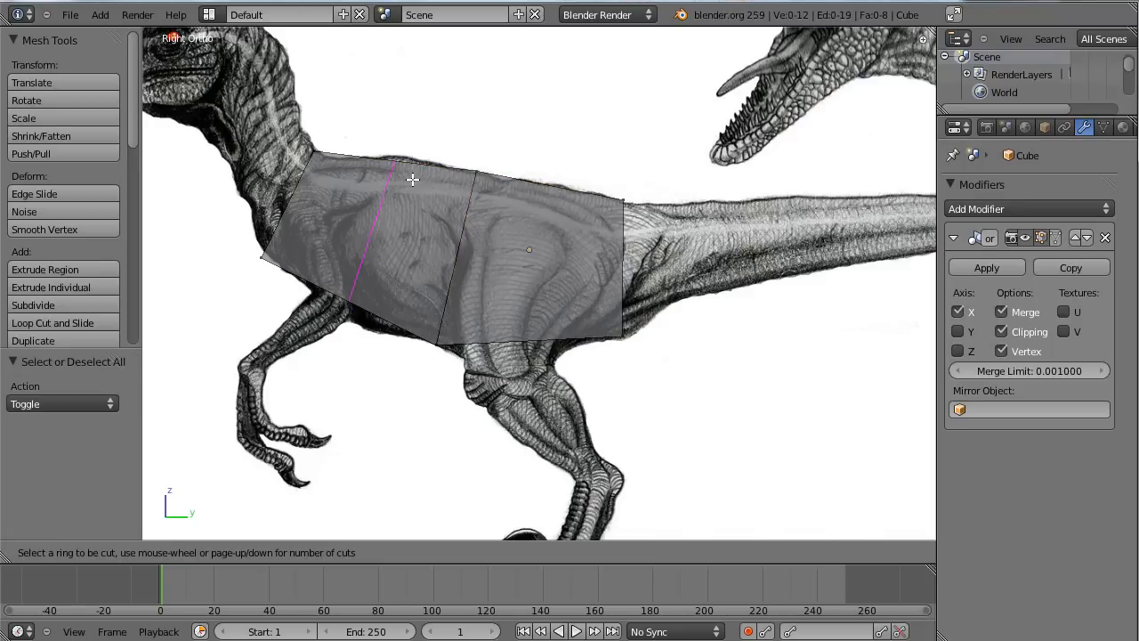
click(393, 184)
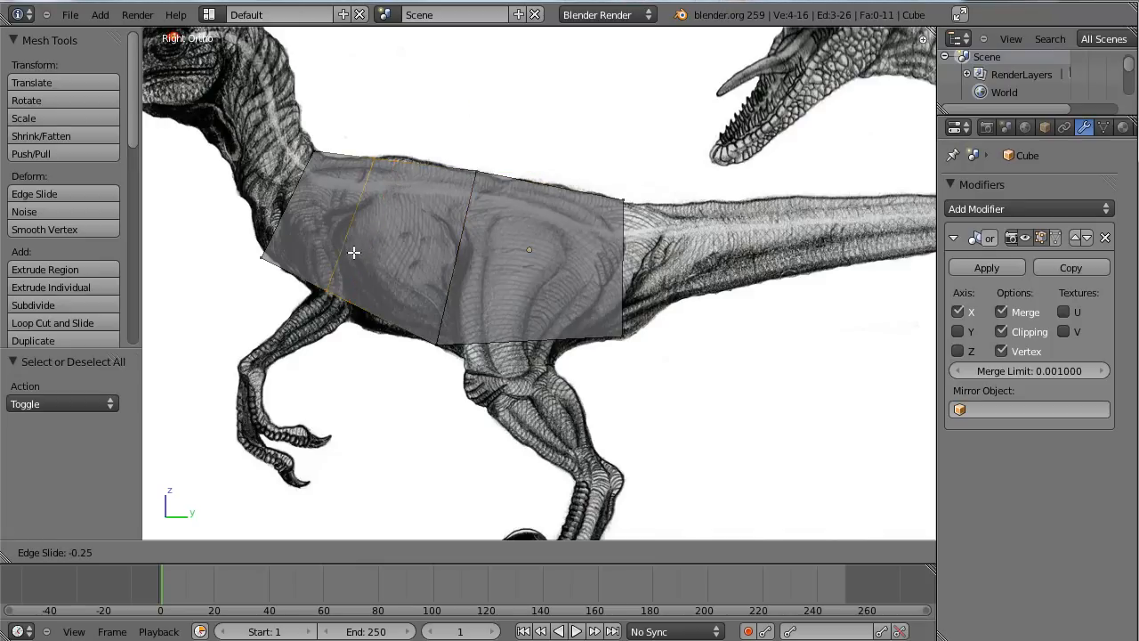
click(343, 303)
Step: Move the shoulder loop's top vertices onto the back outline and adjust the upper front vertices at the neck base
key(b)
drag(347, 138, 407, 184)
key(g)
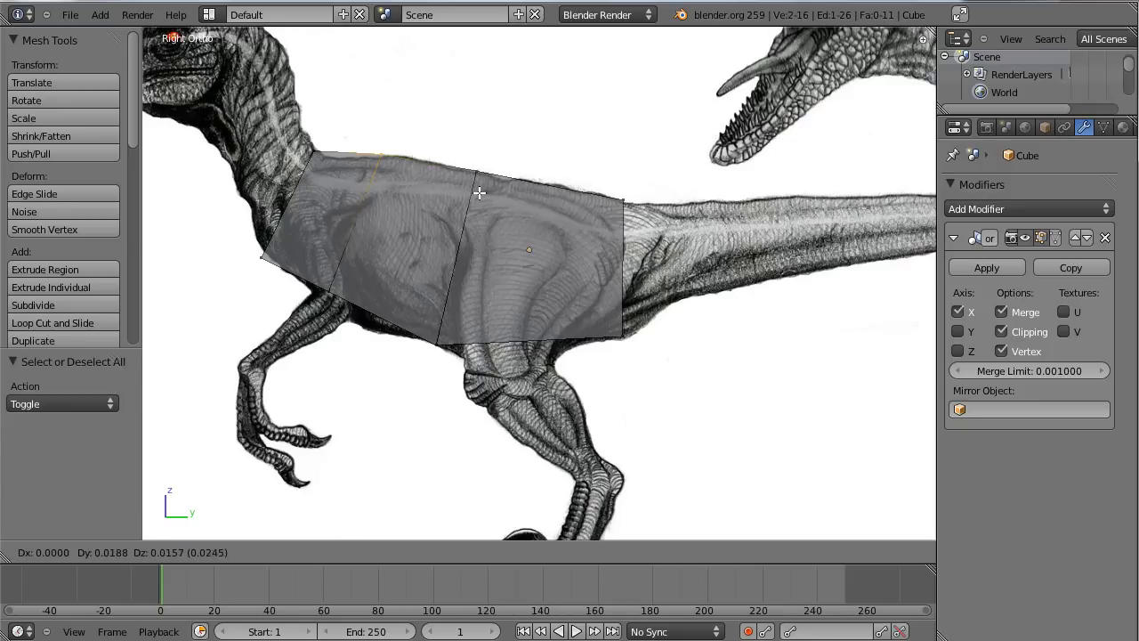
click(477, 192)
key(a)
drag(303, 133, 338, 170)
key(g)
click(357, 191)
Step: Lower the shoulder loop's bottom vertices to the chest line at the top of the forelimb
key(a)
key(b)
drag(297, 269, 381, 298)
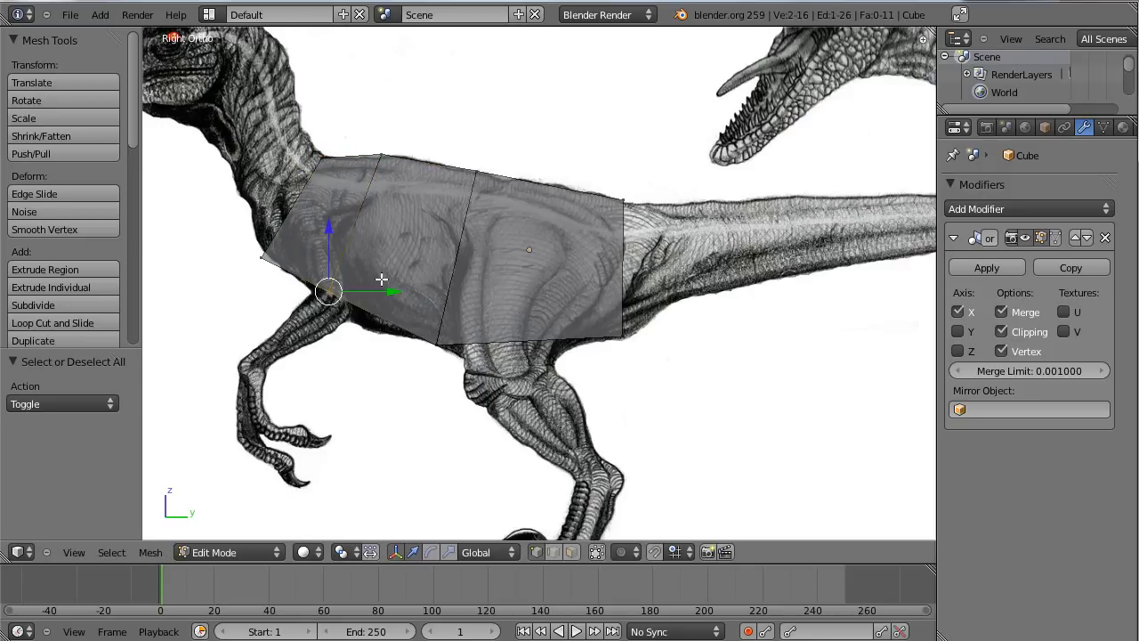
key(g)
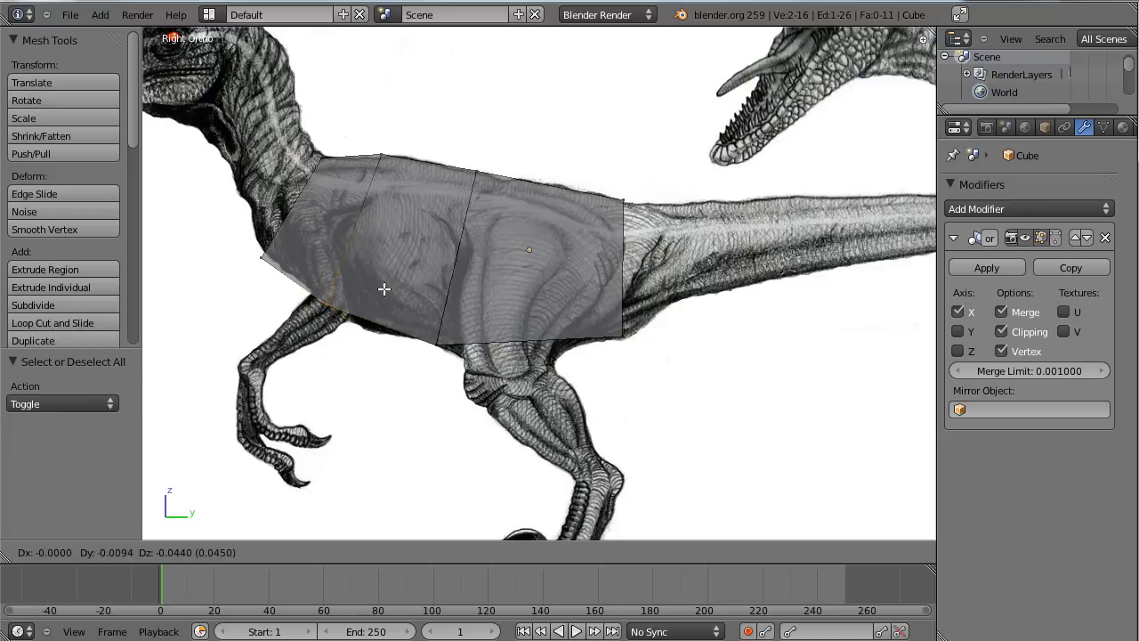
click(382, 289)
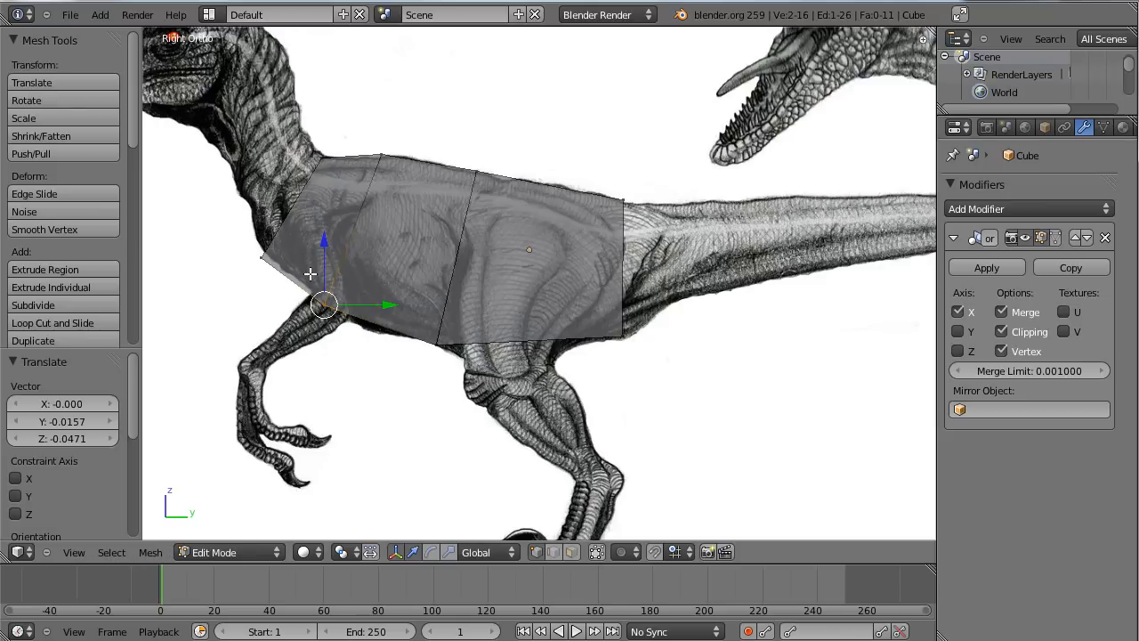
key(g)
click(355, 301)
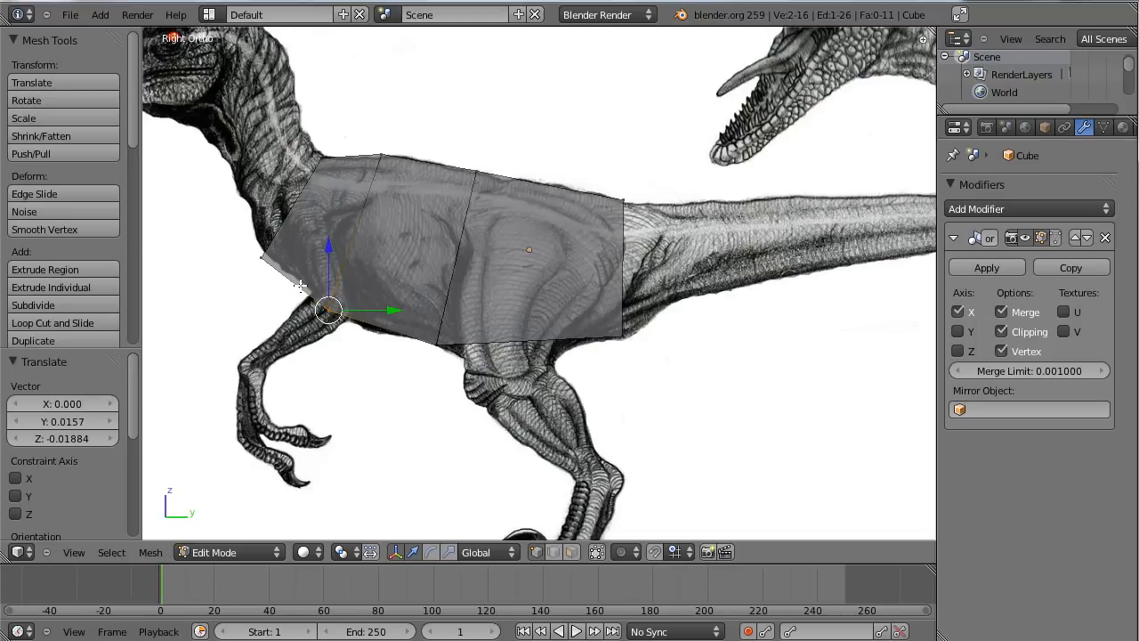
key(g)
click(362, 310)
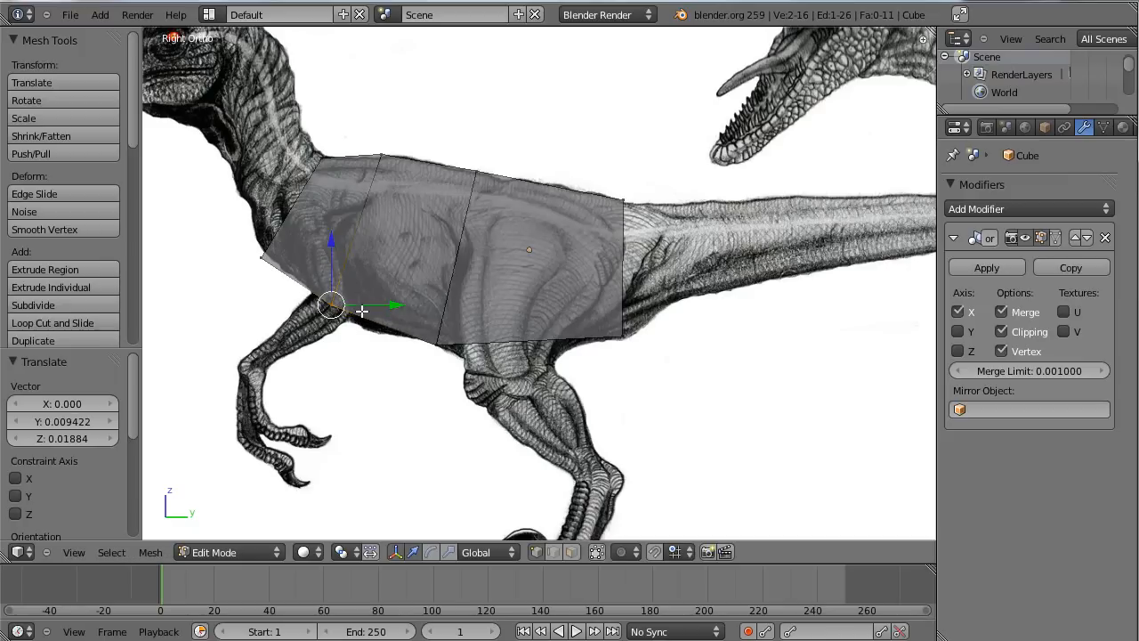
Step: Move the lower front vertices inward onto the raptor's chest outline below the neck
key(a)
key(b)
drag(235, 242, 282, 288)
key(g)
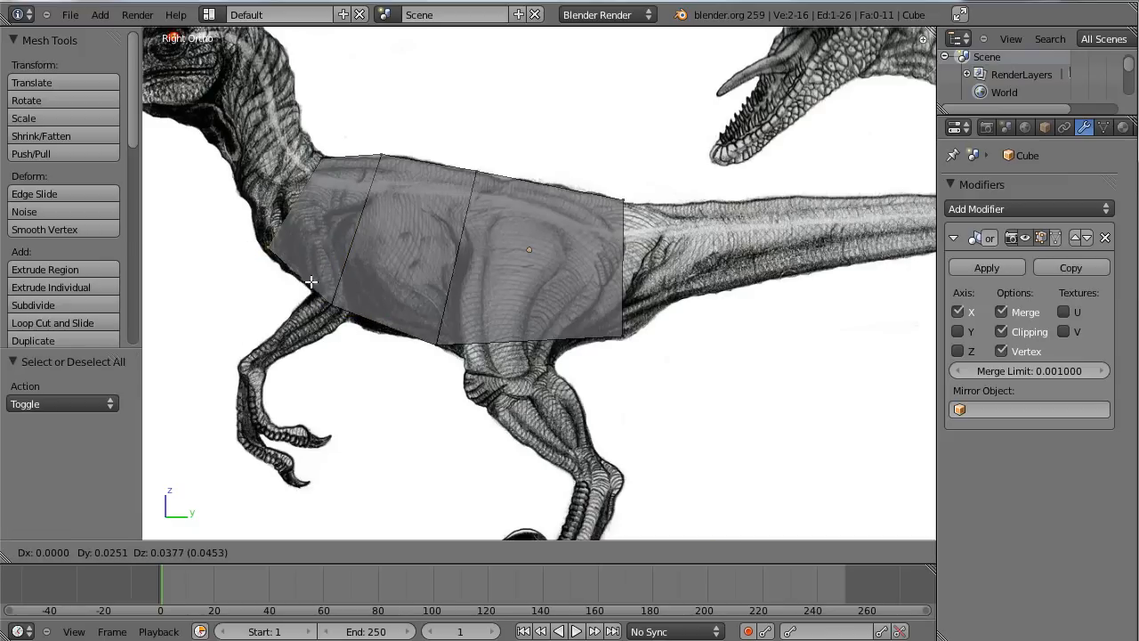
click(311, 290)
Step: Shift the entire middle edge loop about 0.03 toward the head
key(a)
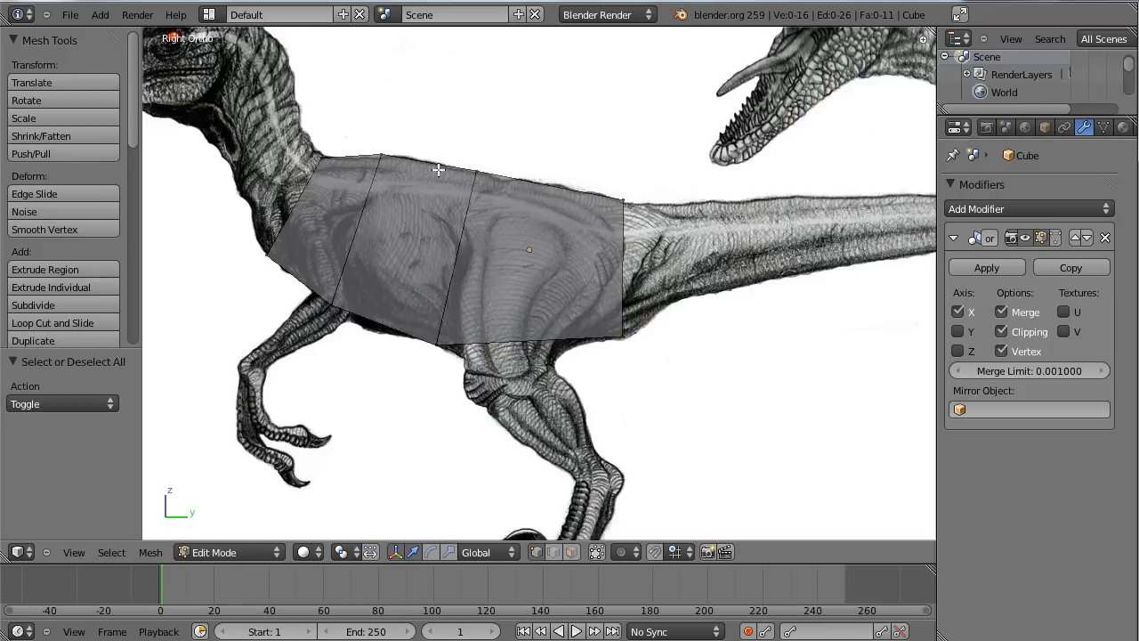
alt+right_click(483, 262)
key(g)
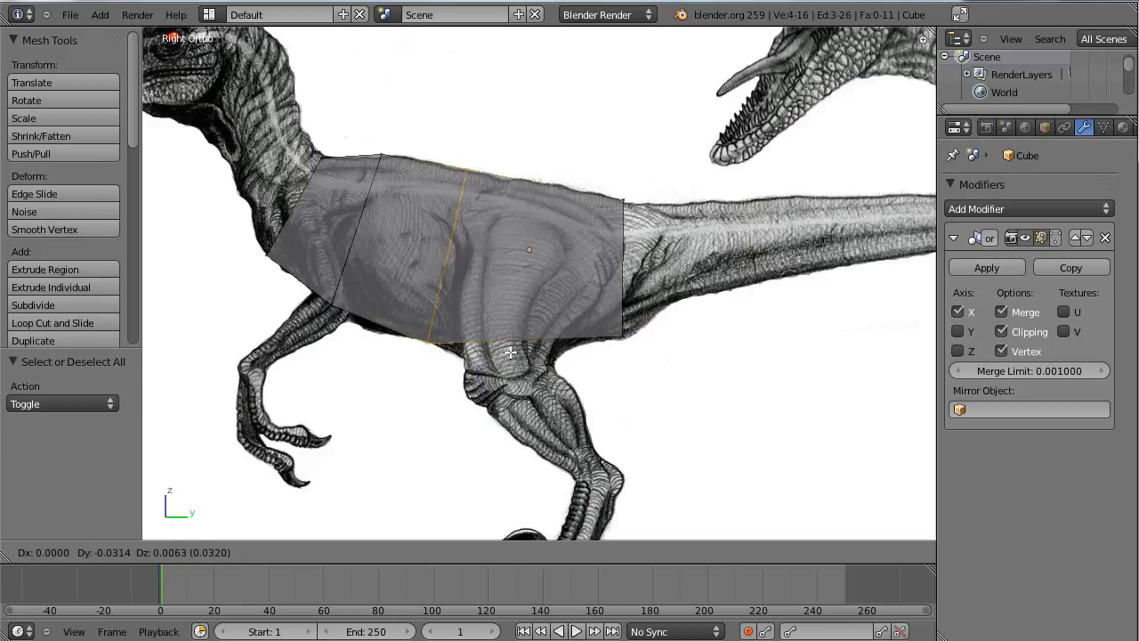
click(510, 352)
Step: Add a loop cut through the rear torso section, passing through the thigh
key(a)
key(ctrl+r)
click(545, 181)
click(599, 245)
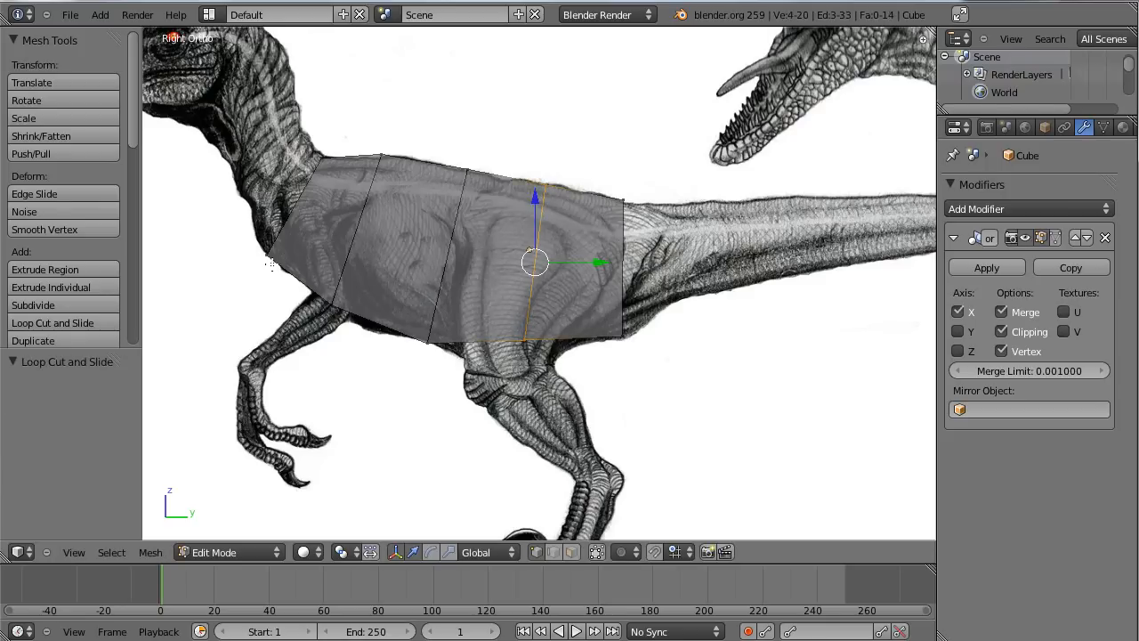
Step: Lower the bottom vertices of the thigh edge loop about 0.08 to the top of the raptor's leg
key(a)
key(b)
drag(499, 301, 582, 411)
key(g)
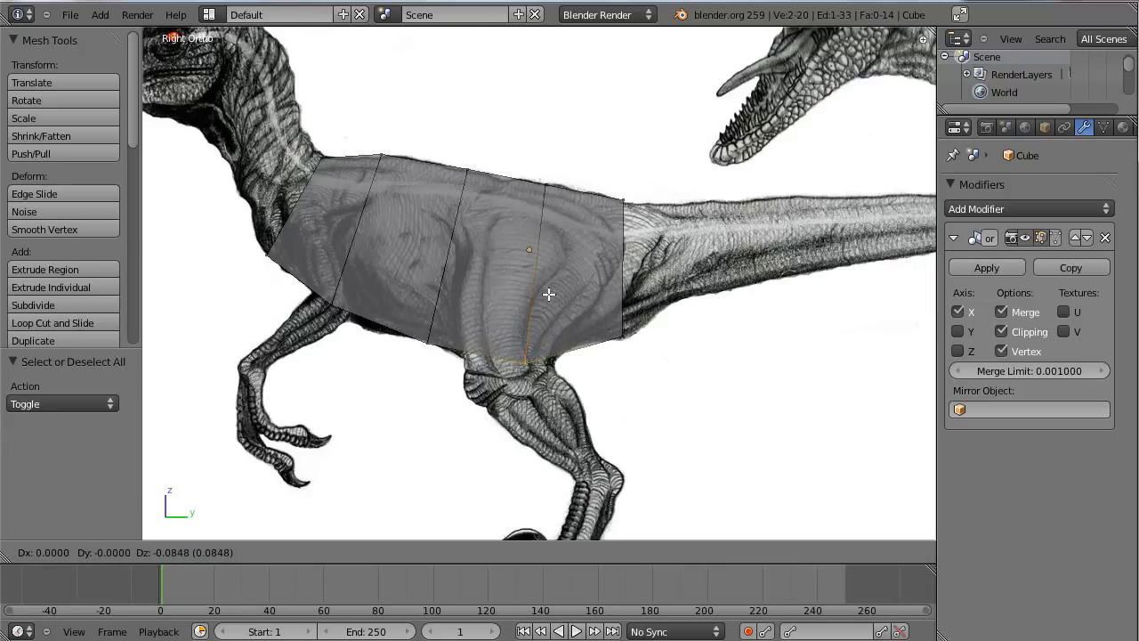
click(546, 292)
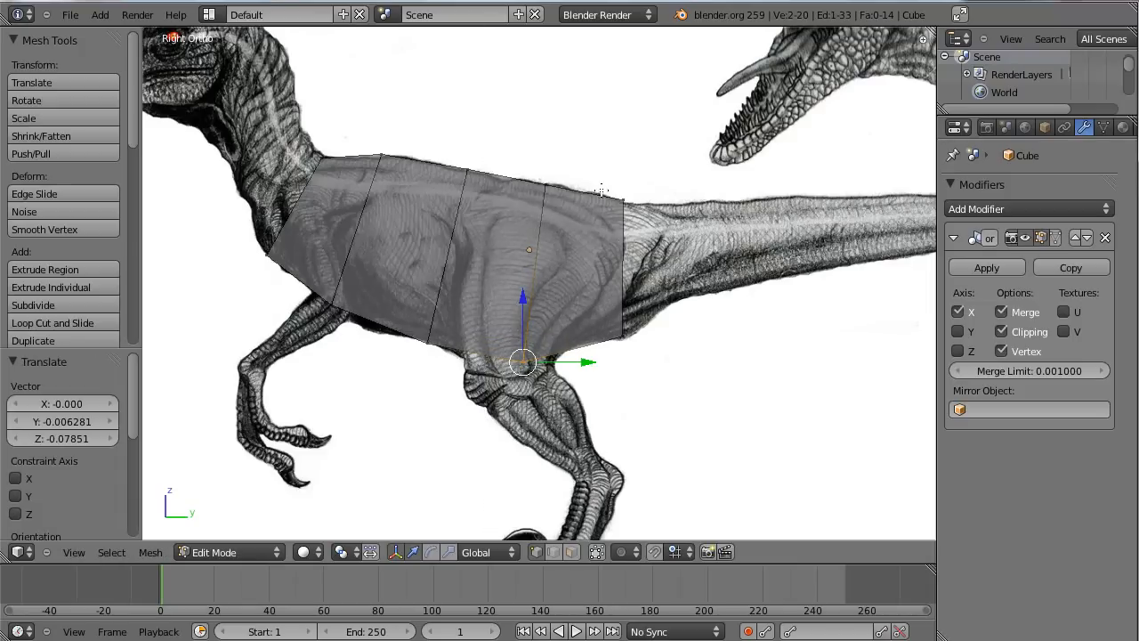
Step: Move the top vertices of the thigh edge loop onto the raptor's back outline
key(a)
key(b)
drag(509, 164, 574, 219)
key(g)
click(573, 216)
Step: Raise the top vertices of the middle torso loop about 0.01 to match the back outline
key(a)
key(b)
drag(447, 154, 474, 178)
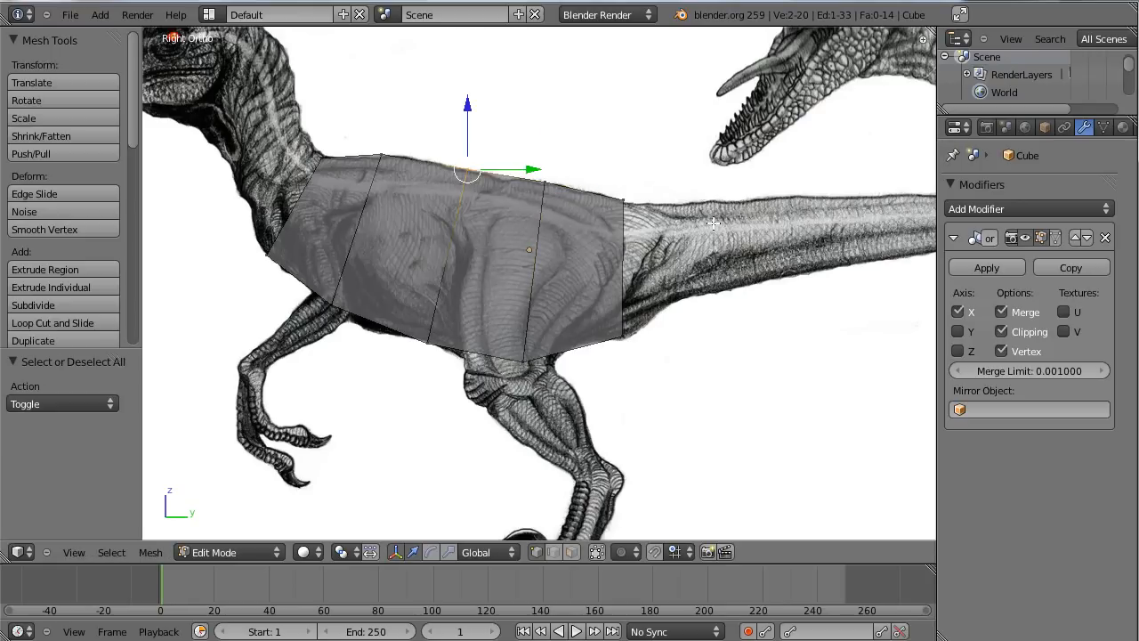
key(a)
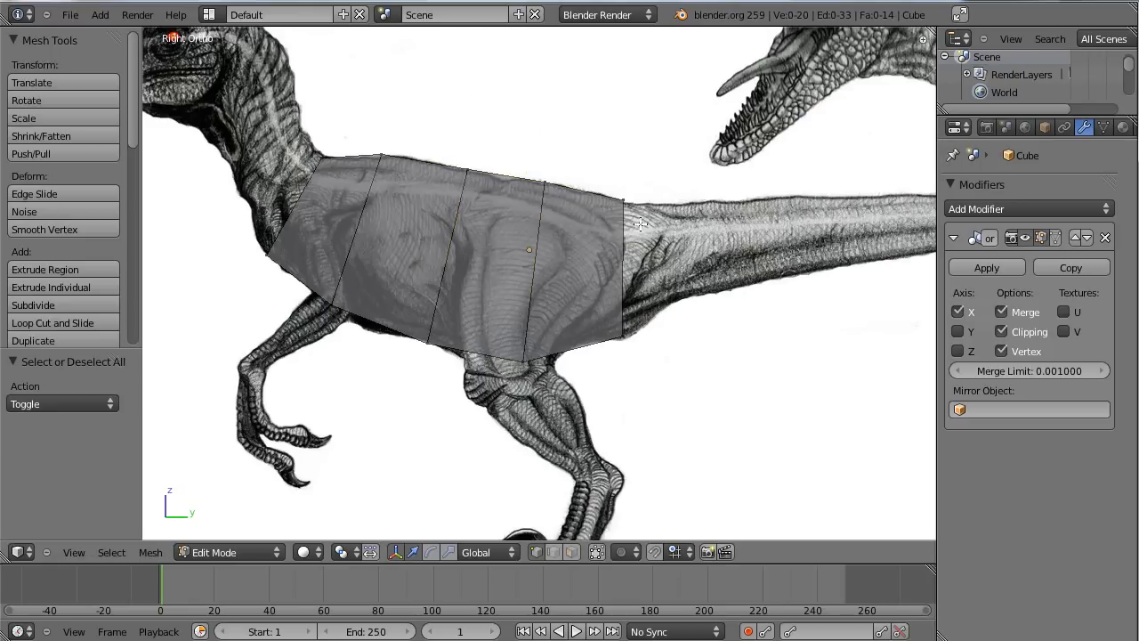
shift+middle_drag(567, 212, 562, 250)
key(b)
drag(445, 180, 491, 226)
key(g)
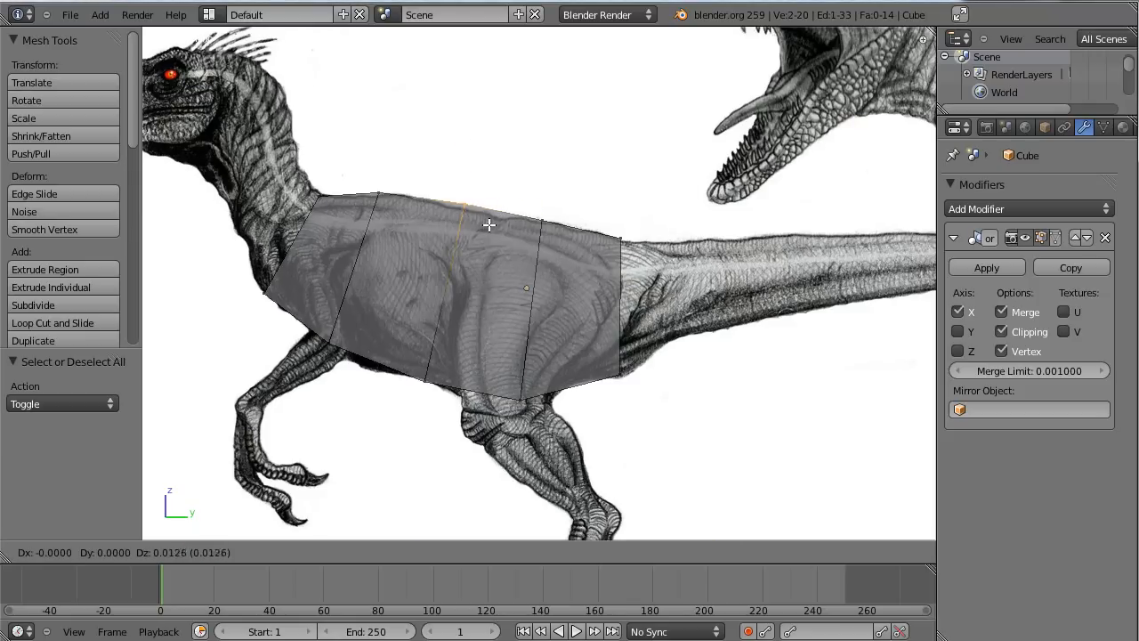
click(488, 226)
key(a)
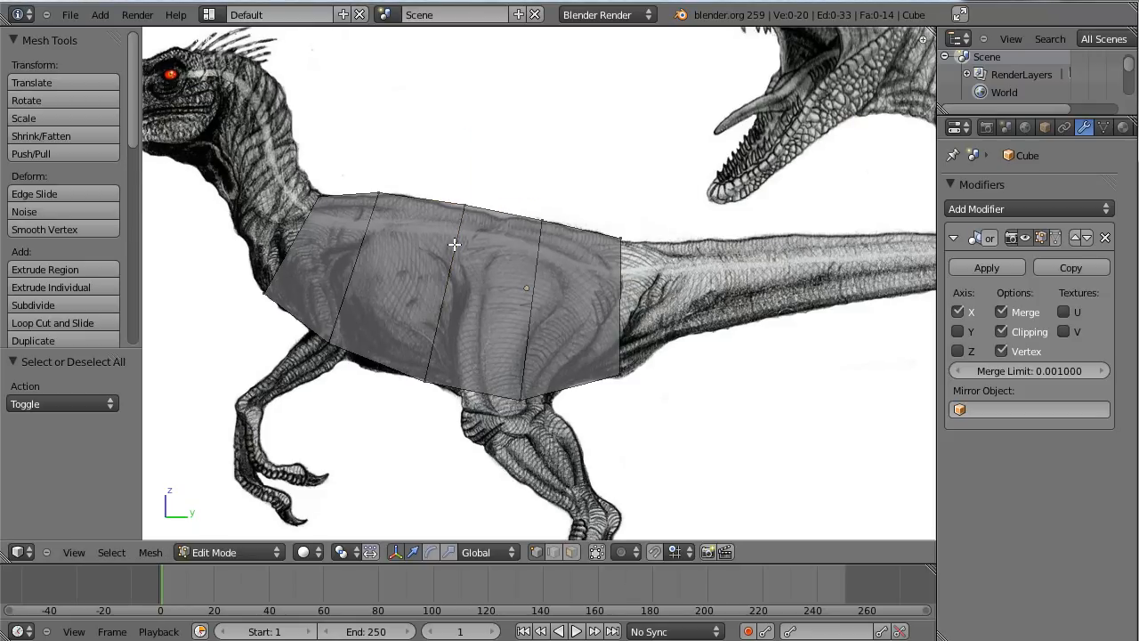
Step: Extrude the torso's front end toward the head, about -0.268 in Y and 0.152 in Z, to start the neck
shift+middle_drag(538, 324, 450, 285)
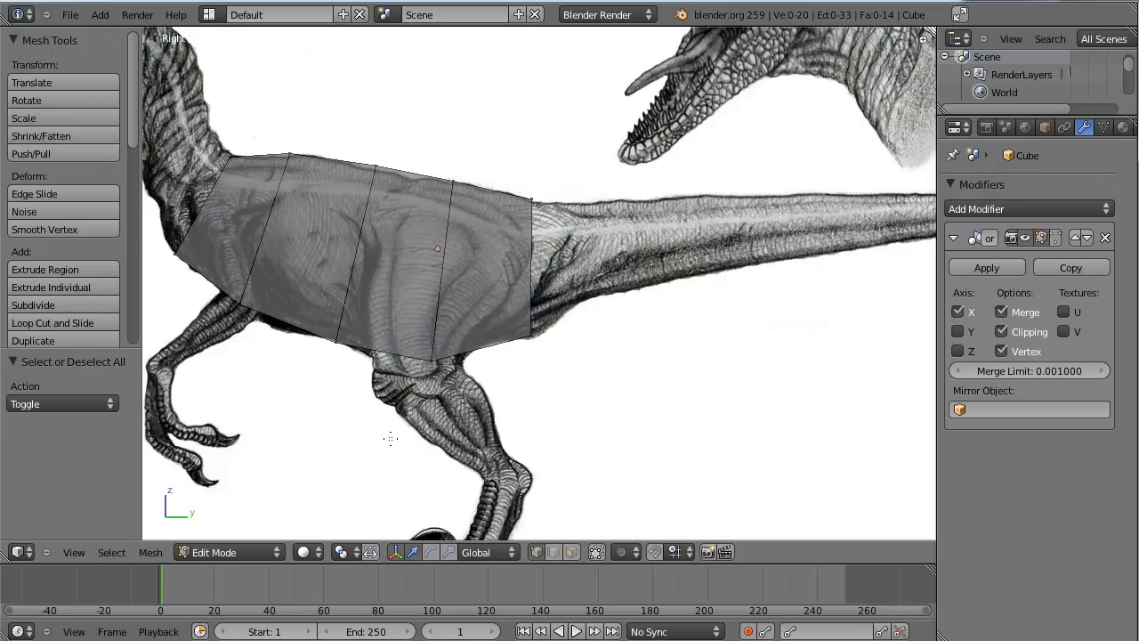
middle_drag(394, 306, 356, 333)
key(KP_3)
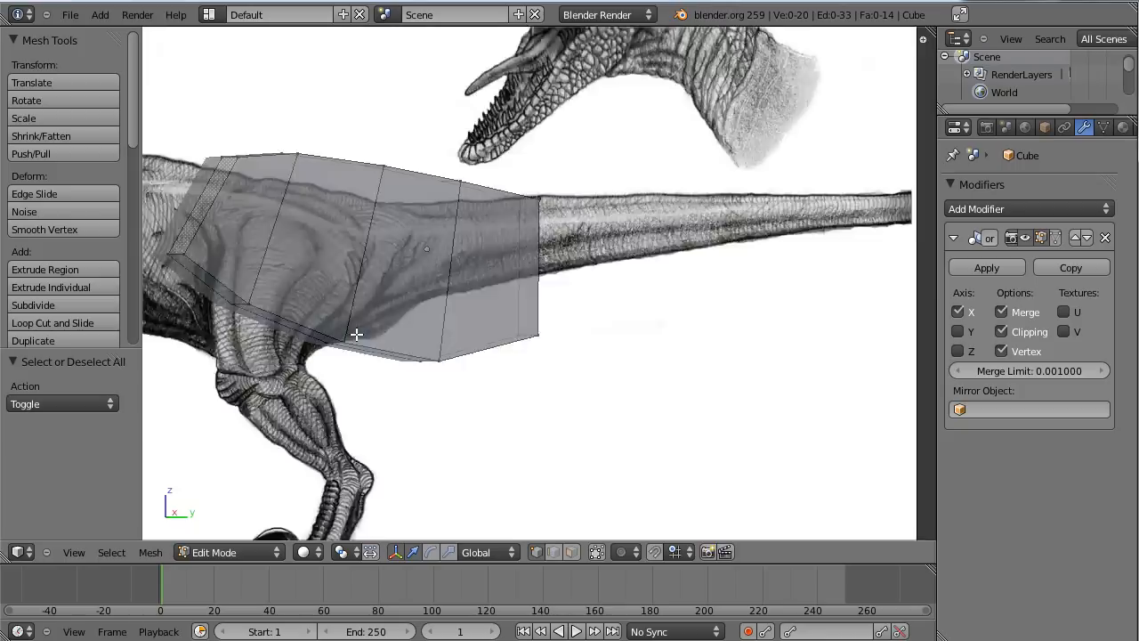
shift+middle_drag(291, 239, 595, 415)
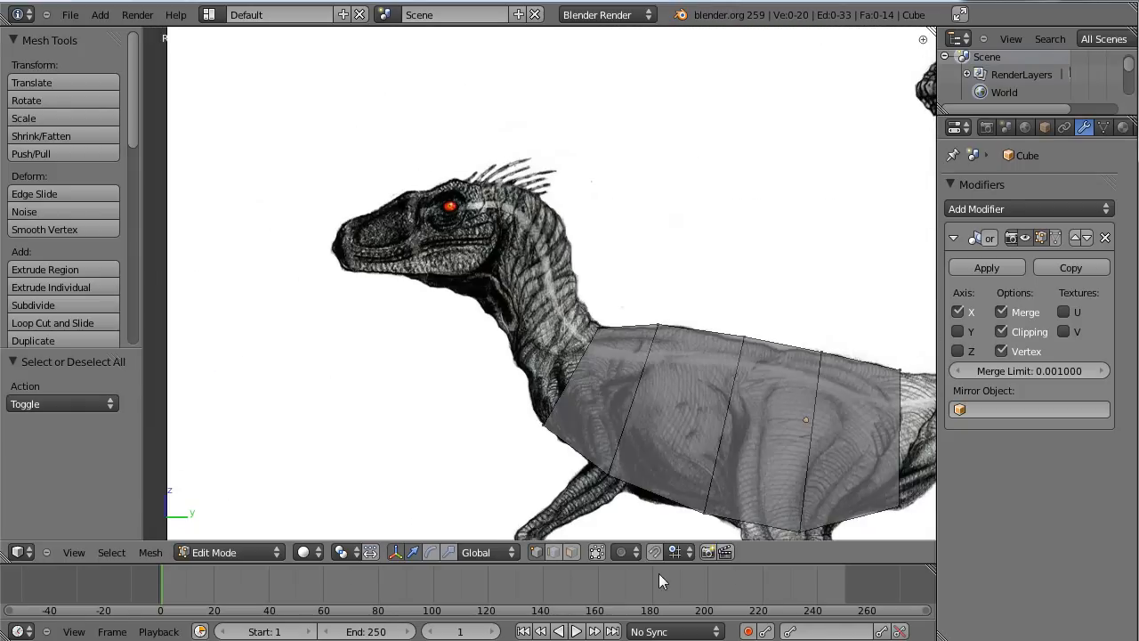
shift+middle_drag(623, 467, 496, 444)
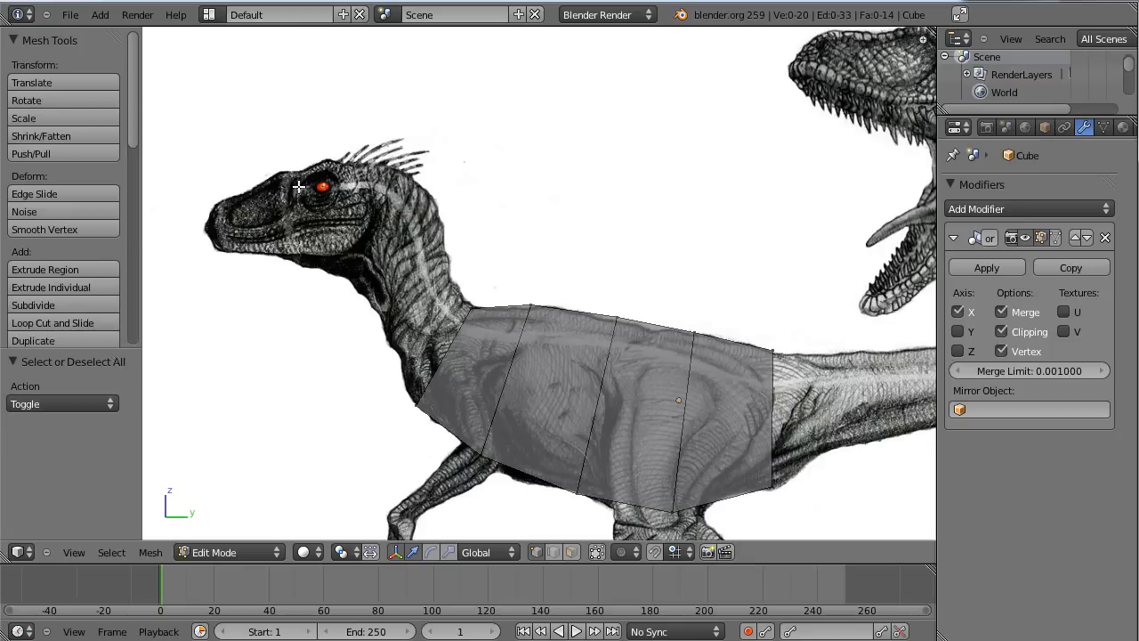
key(b)
drag(309, 187, 484, 414)
key(e)
click(397, 185)
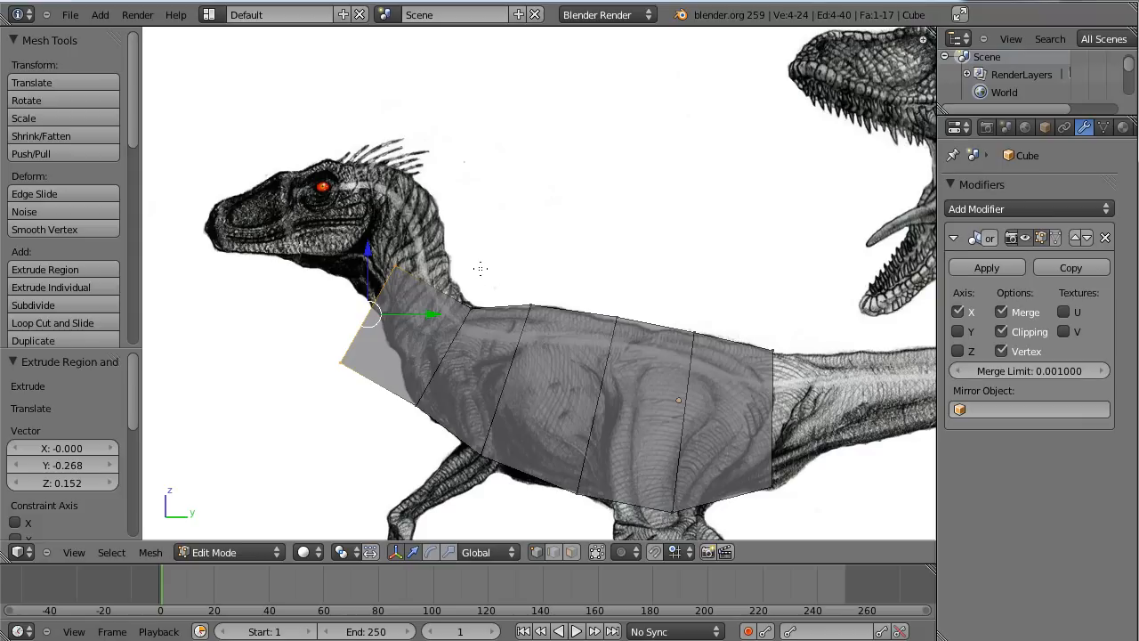
Step: Rotate the extruded neck end about 58.8 degrees and move it up behind the head, about 0.53 in Z
key(r)
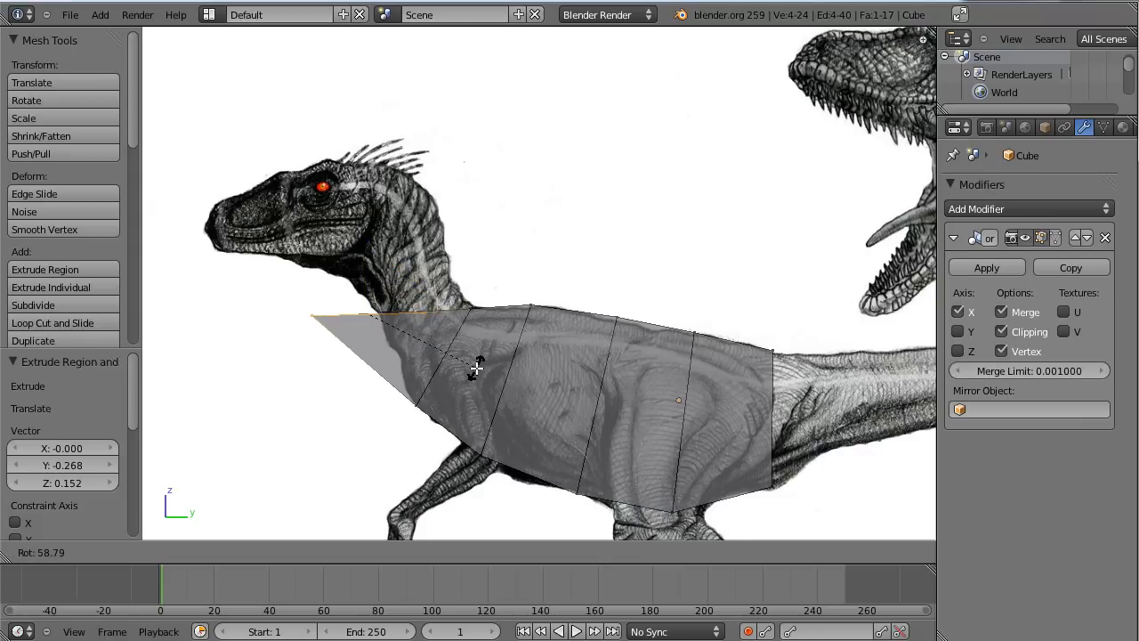
click(476, 368)
key(g)
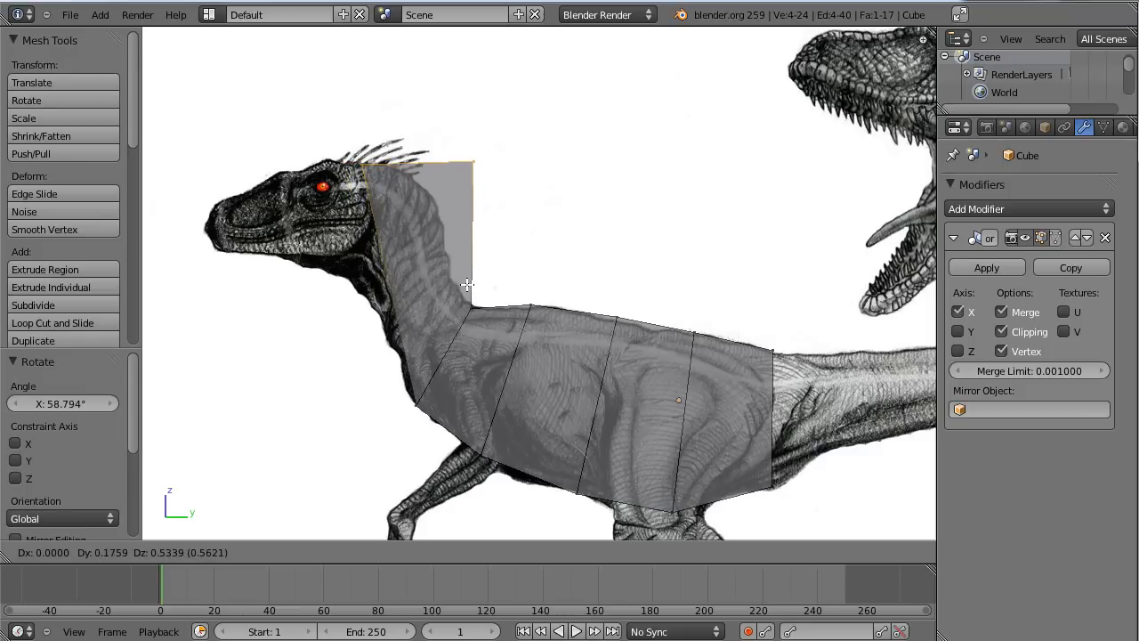
click(467, 285)
Step: Move the rear vertices at the neck's upper end about 0.25 forward onto the back of the head
key(a)
key(b)
drag(378, 138, 552, 187)
key(g)
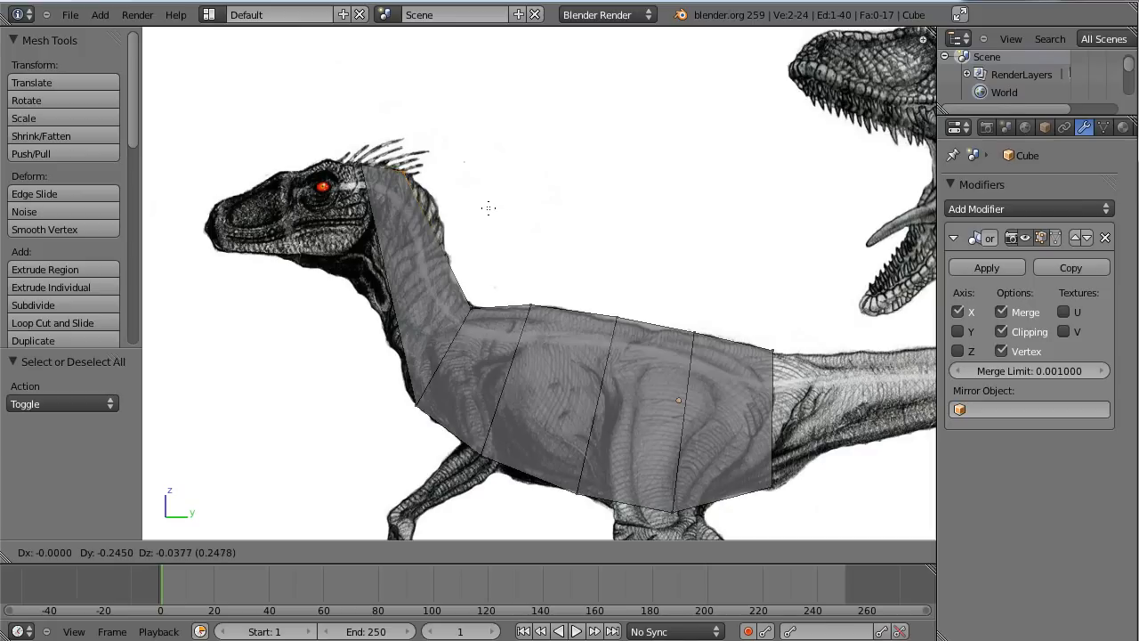
click(489, 207)
key(a)
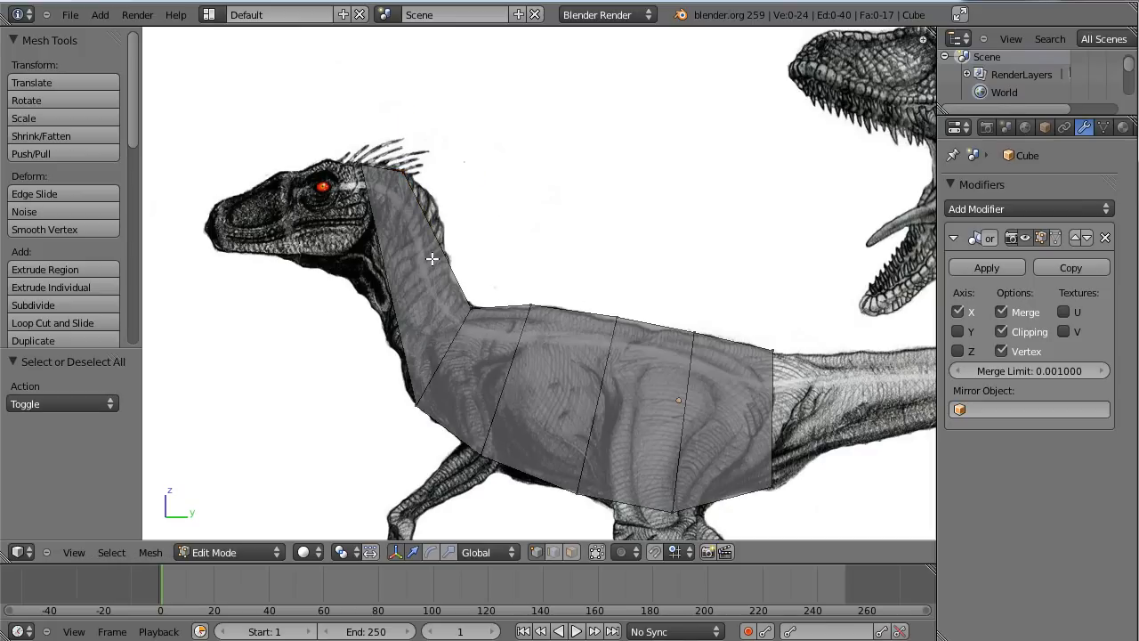
Step: Add a loop cut across the neck and move its front vertices about 0.15 up to the jaw and throat corner
key(ctrl+r)
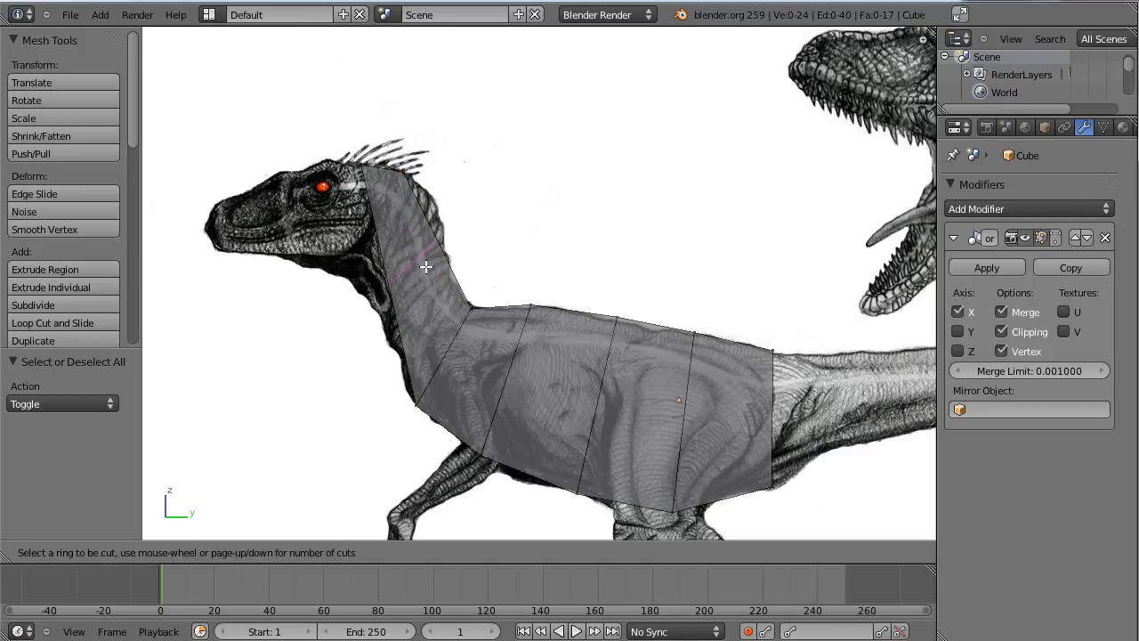
click(426, 266)
click(429, 266)
key(b)
drag(349, 252, 418, 307)
key(g)
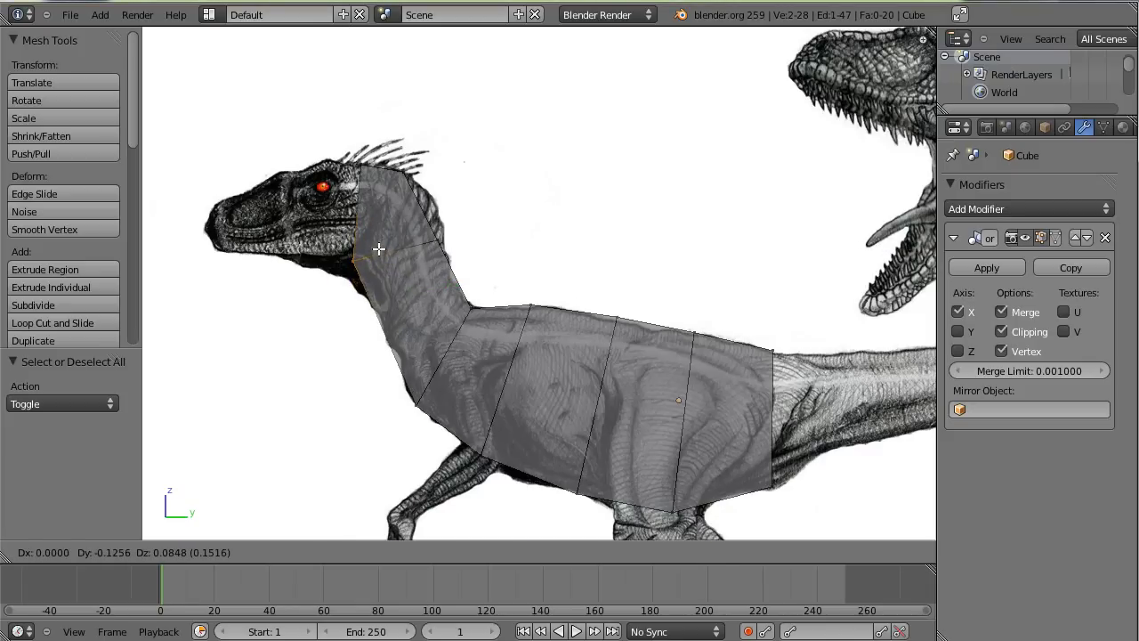
click(378, 247)
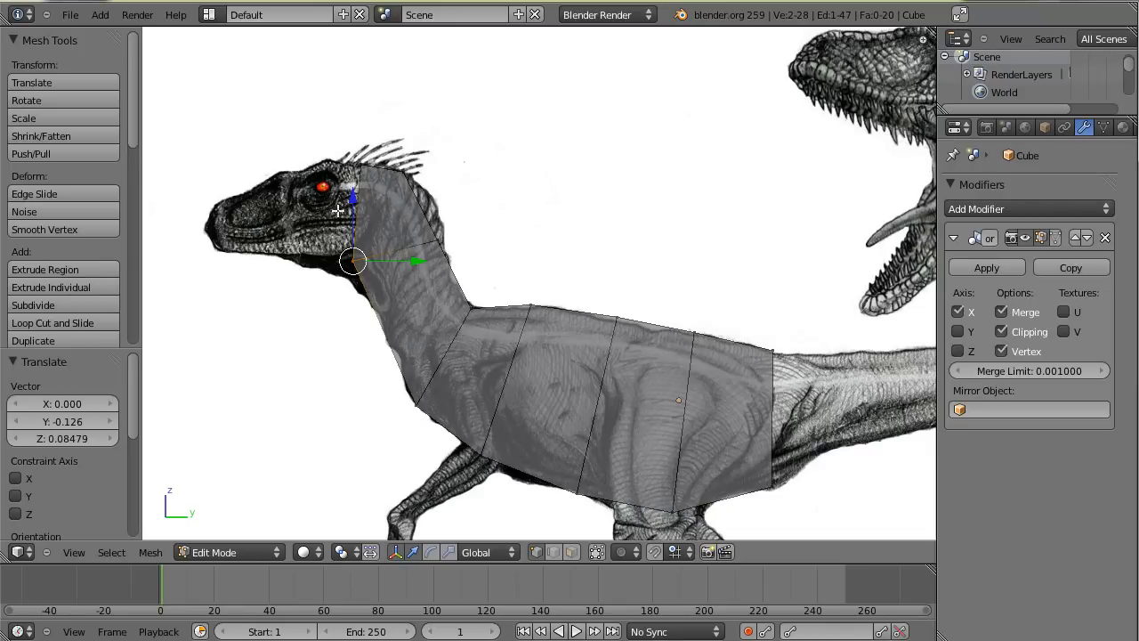
Step: Move the rear vertices of the new neck loop up onto the nape outline
key(a)
key(b)
drag(383, 210, 462, 267)
key(g)
click(466, 229)
key(a)
key(b)
click(434, 224)
key(a)
key(b)
key(Escape)
key(a)
key(b)
drag(426, 212, 468, 265)
key(g)
click(464, 242)
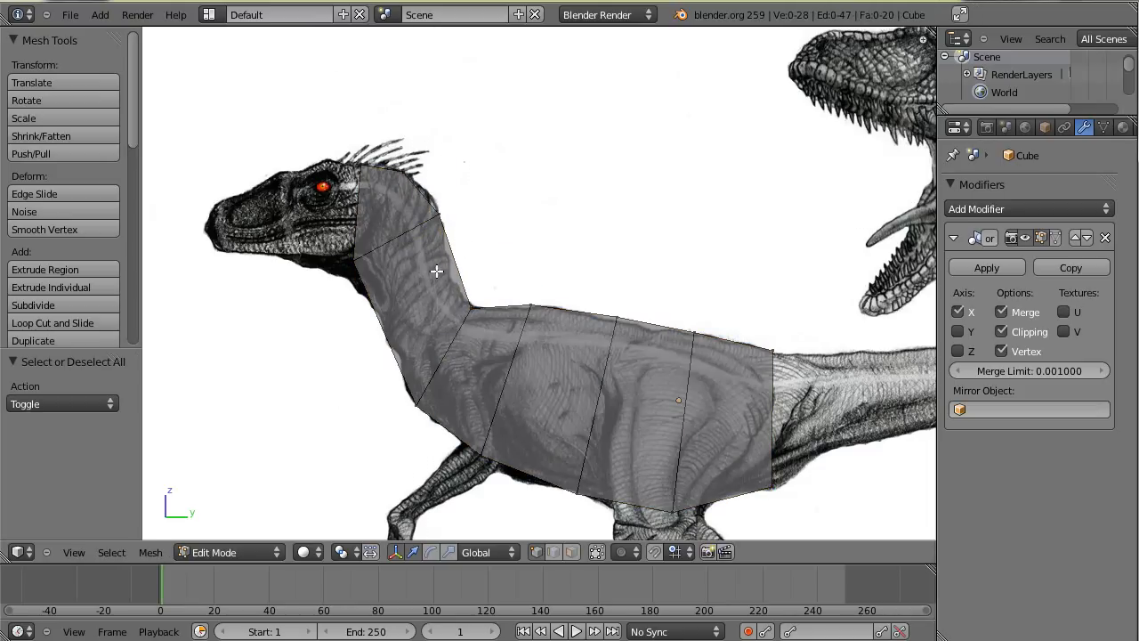
Step: Add a loop cut across the lower neck and move its rear vertices onto the back-of-neck outline
key(ctrl+r)
double_click(435, 275)
key(a)
key(b)
drag(434, 241, 475, 275)
key(g)
click(465, 271)
Step: Move the front vertices of the lower neck loop onto the throat outline
key(a)
key(b)
drag(348, 318, 408, 365)
key(g)
click(405, 333)
key(a)
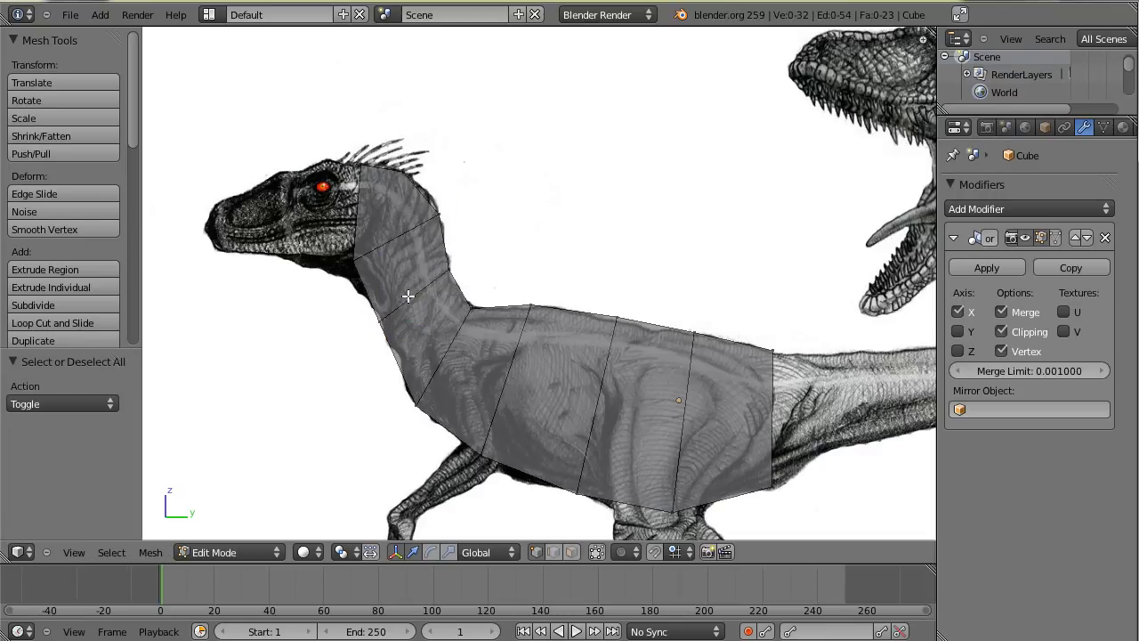
Step: Extrude the front face of the upper neck about 0.54 forward to the snout tip to form the head
key(b)
drag(237, 100, 381, 275)
key(e)
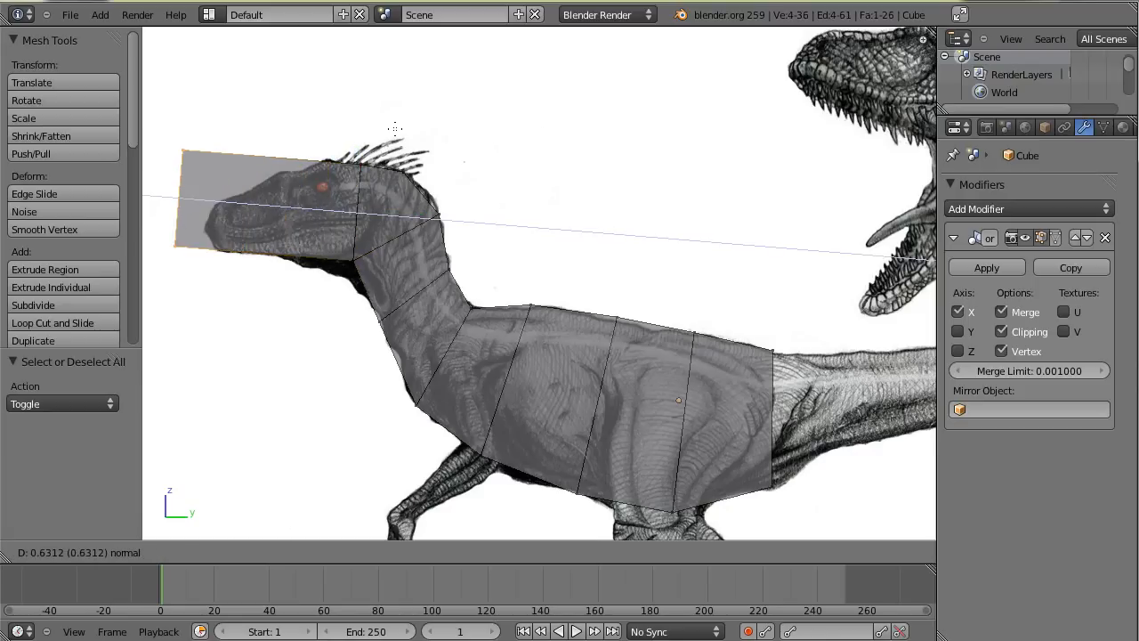
click(425, 141)
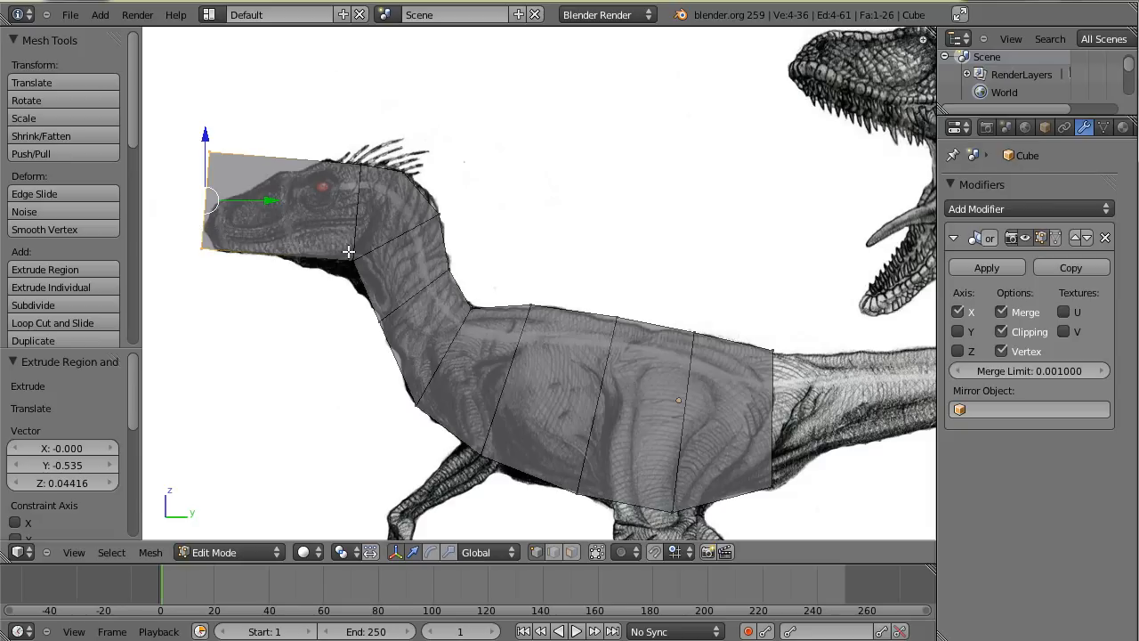
Step: Add a lengthwise loop cut midway up the head, running from the snout to the nape
key(ctrl+r)
click(227, 187)
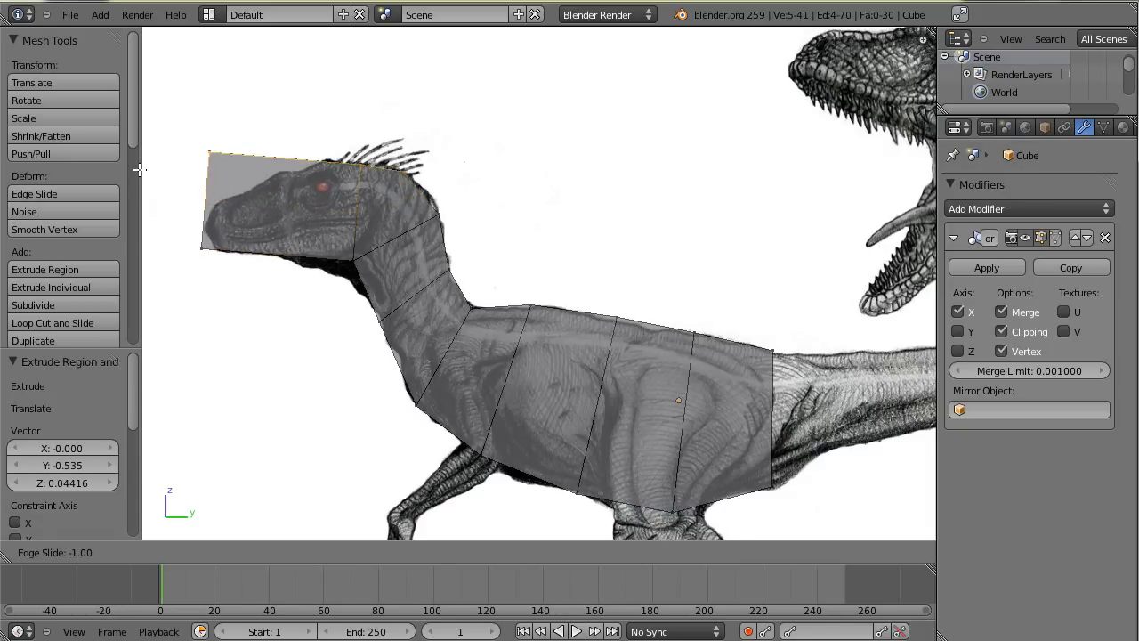
click(200, 203)
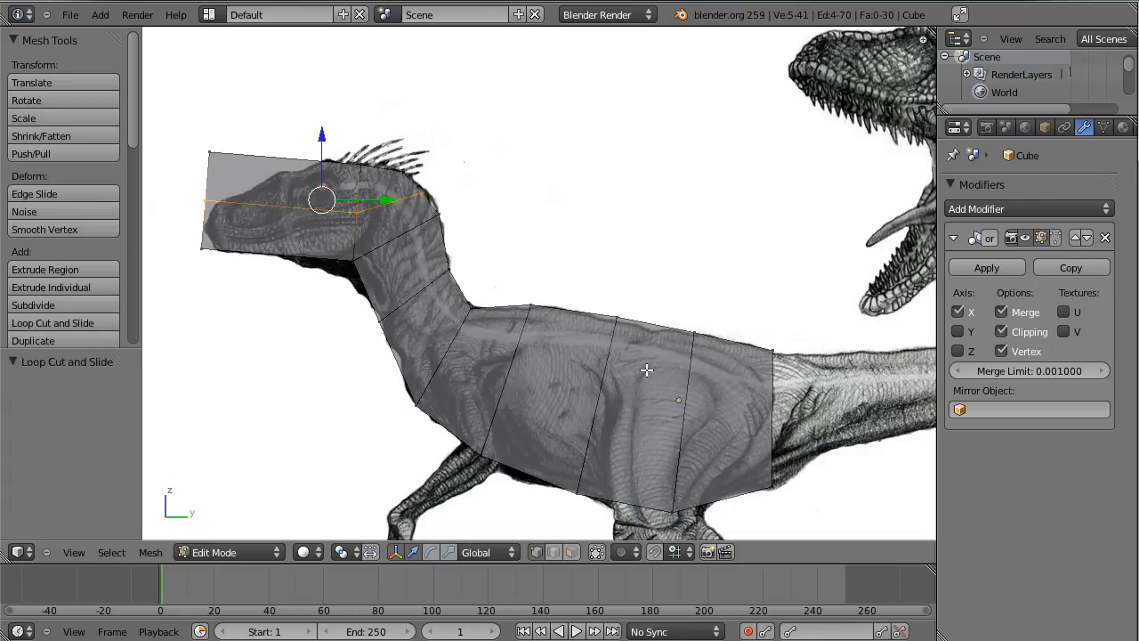
Step: Try adding a lengthwise loop cut along the neck and torso
key(ctrl+r)
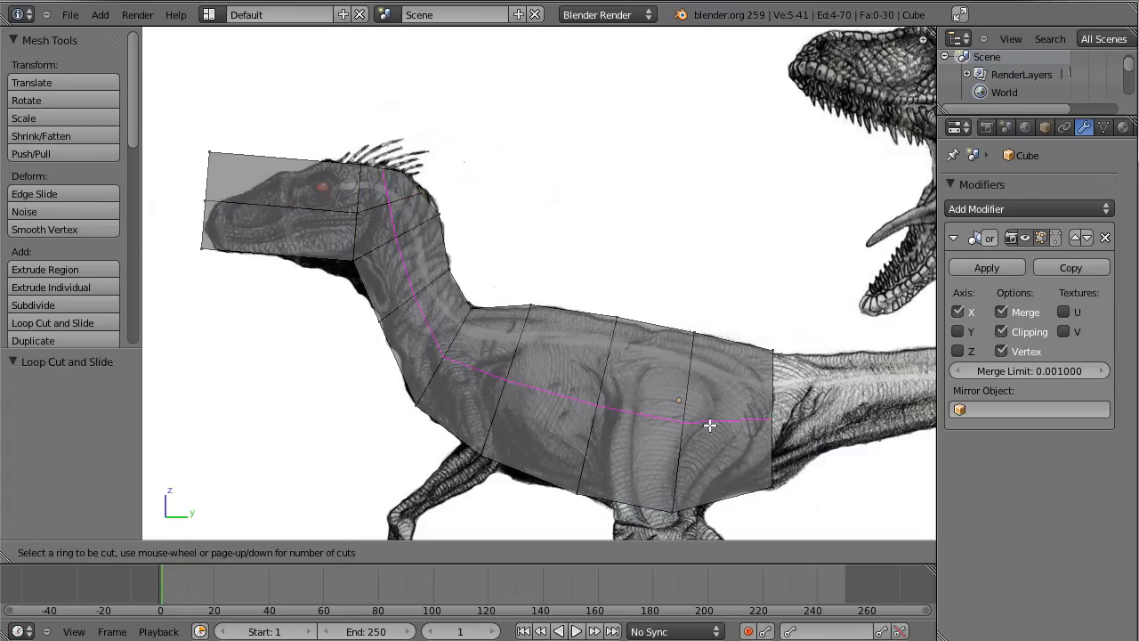
click(709, 426)
right_click(414, 218)
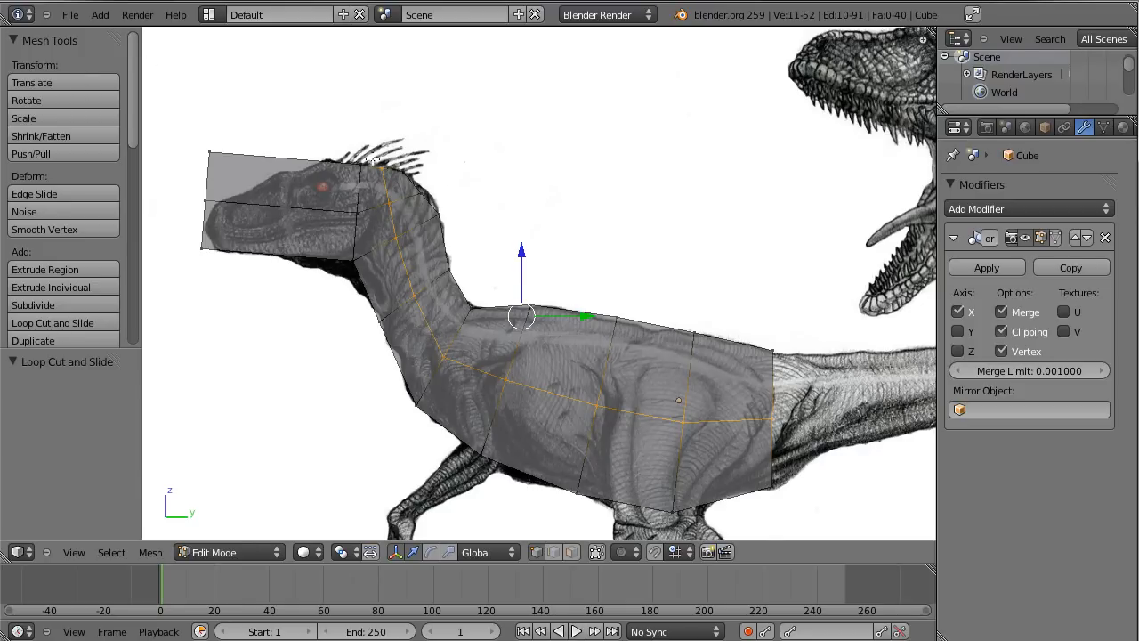
key(ctrl+z)
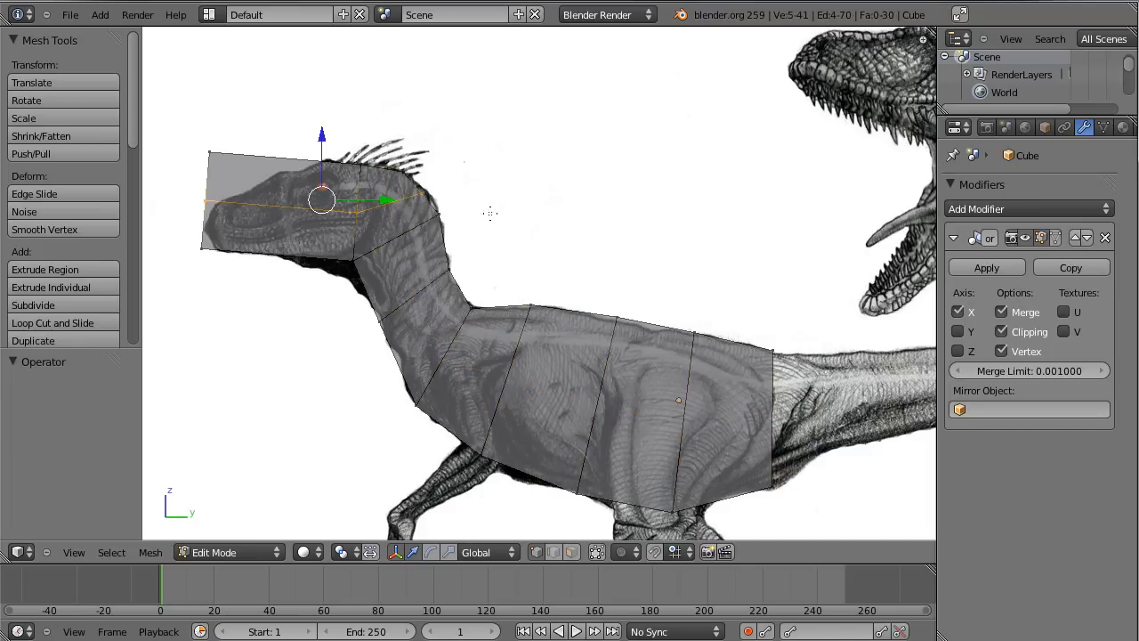
Step: Move the snout's bottom vertices about 0.055 back onto the chin outline
scroll(479, 252, up, 3)
shift+middle_drag(332, 211, 780, 302)
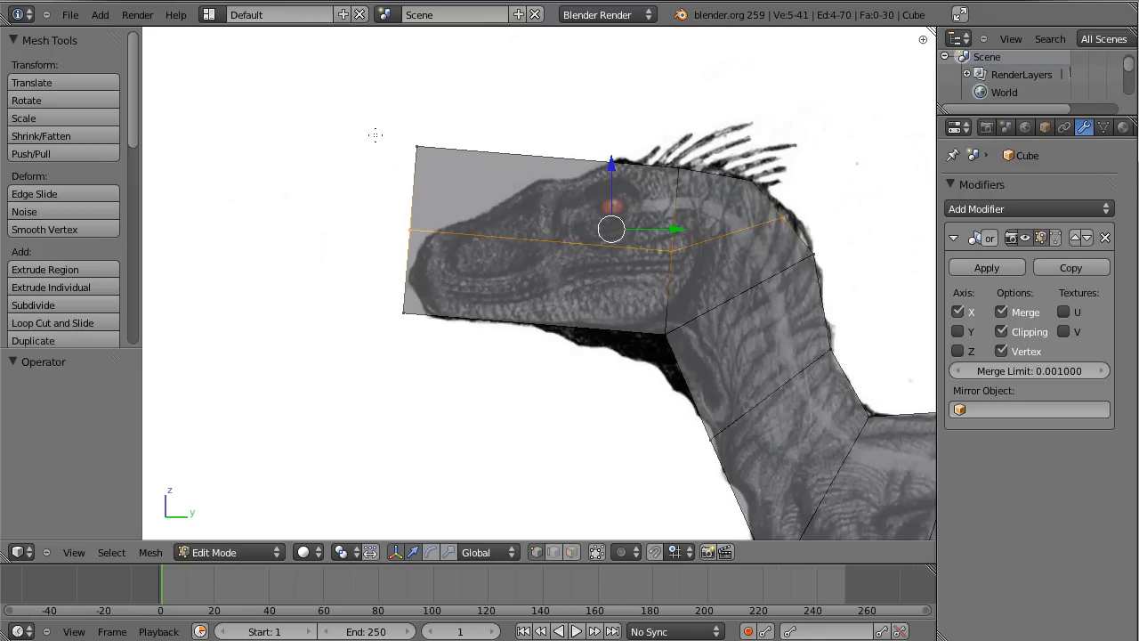
key(a)
key(b)
drag(356, 275, 455, 316)
key(g)
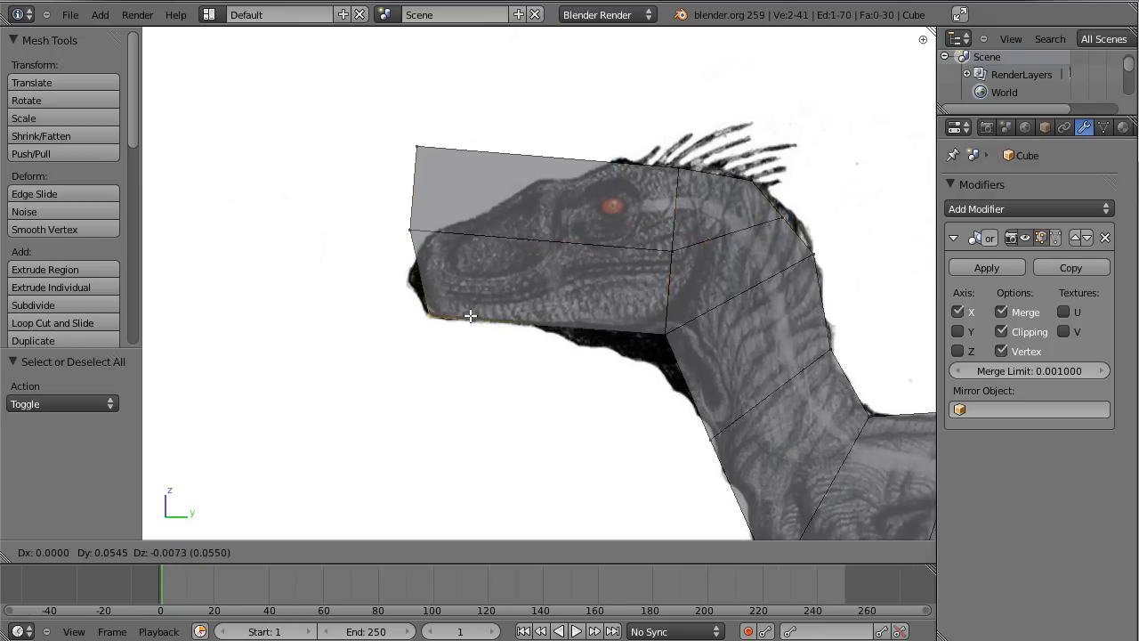
click(470, 316)
Step: Lower the snout's middle vertices about 0.11 to the tip of the mouth line
key(b)
drag(365, 199, 462, 258)
key(g)
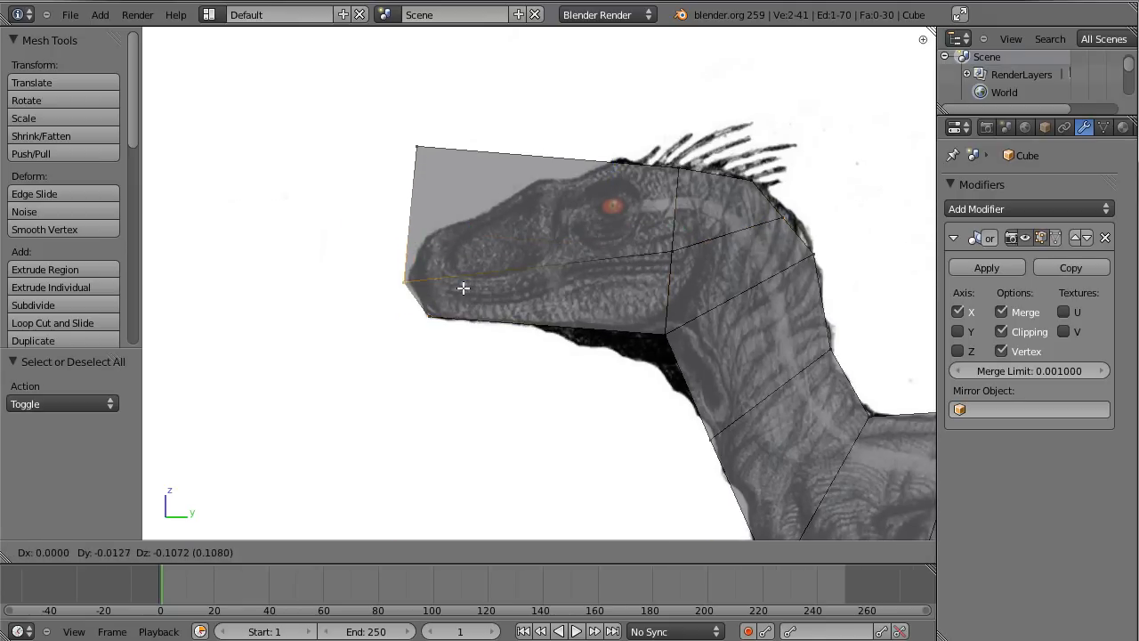
click(463, 288)
Step: Lower the snout's top vertices about 0.16 onto the nose outline
key(a)
key(b)
drag(375, 115, 481, 222)
key(g)
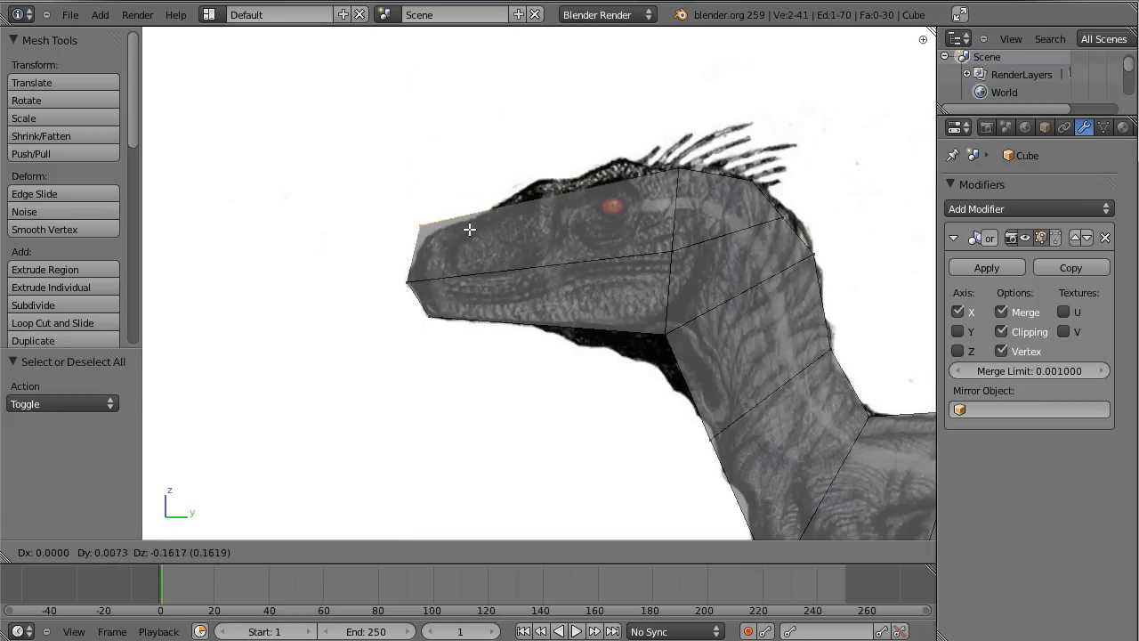
click(475, 234)
key(a)
Step: Add a centred vertical loop cut across the head, in front of the eye
shift+middle_drag(602, 226, 453, 160)
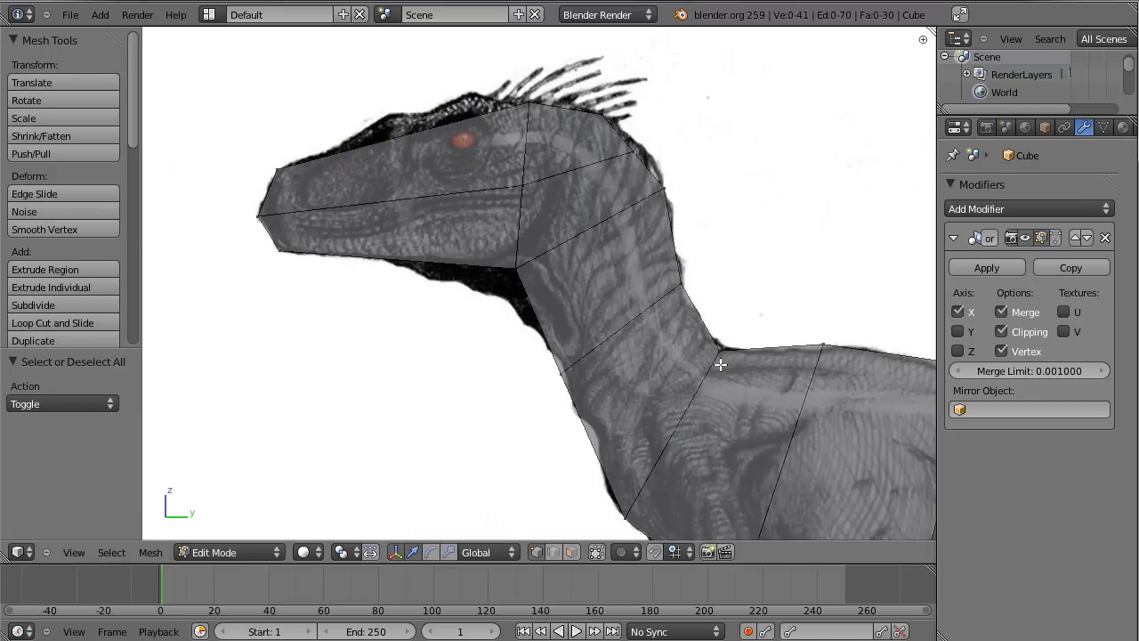
shift+middle_drag(466, 209, 399, 252)
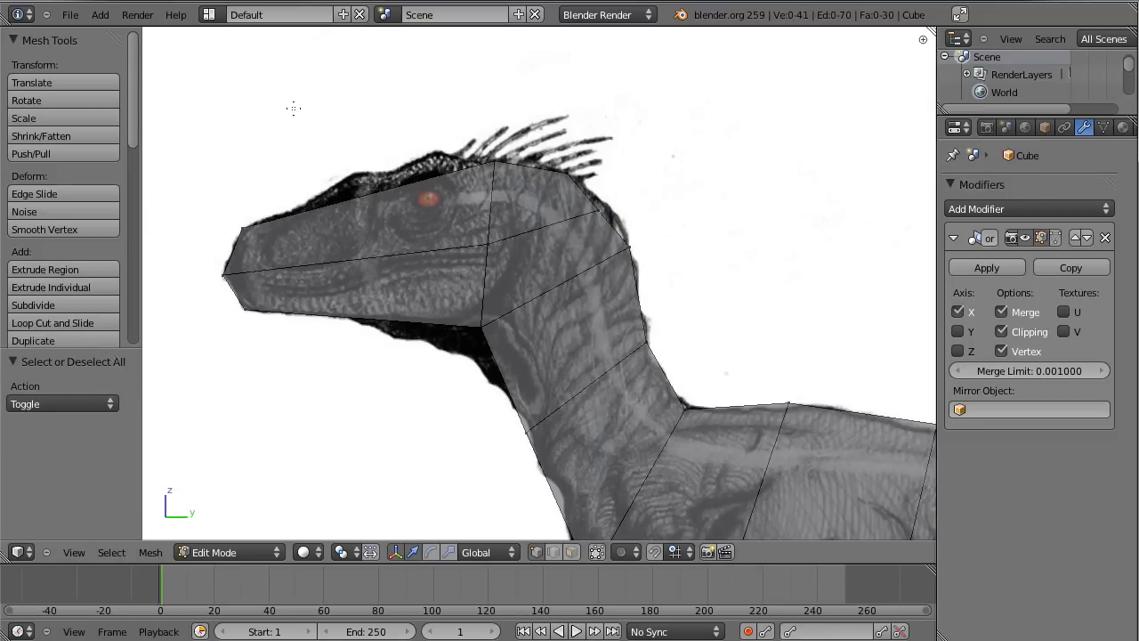
key(ctrl+r)
click(412, 199)
right_click(481, 231)
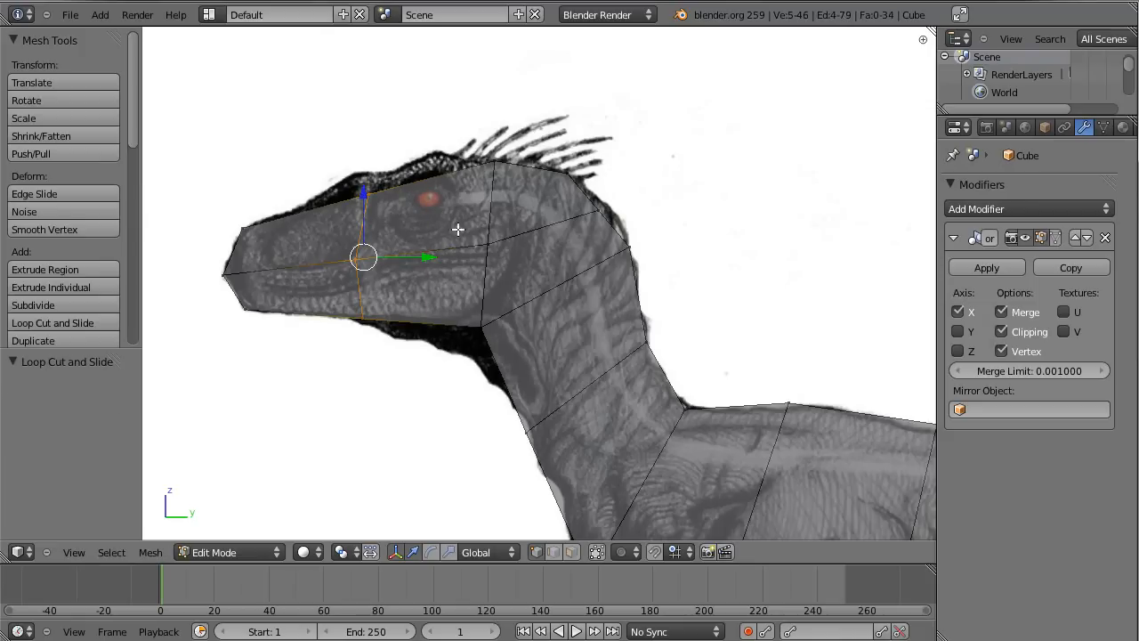
Step: Move the top vertices of the loop in front of the eye about 0.045 up and 0.018 forward onto the brow outline
key(a)
key(b)
drag(304, 173, 415, 228)
key(g)
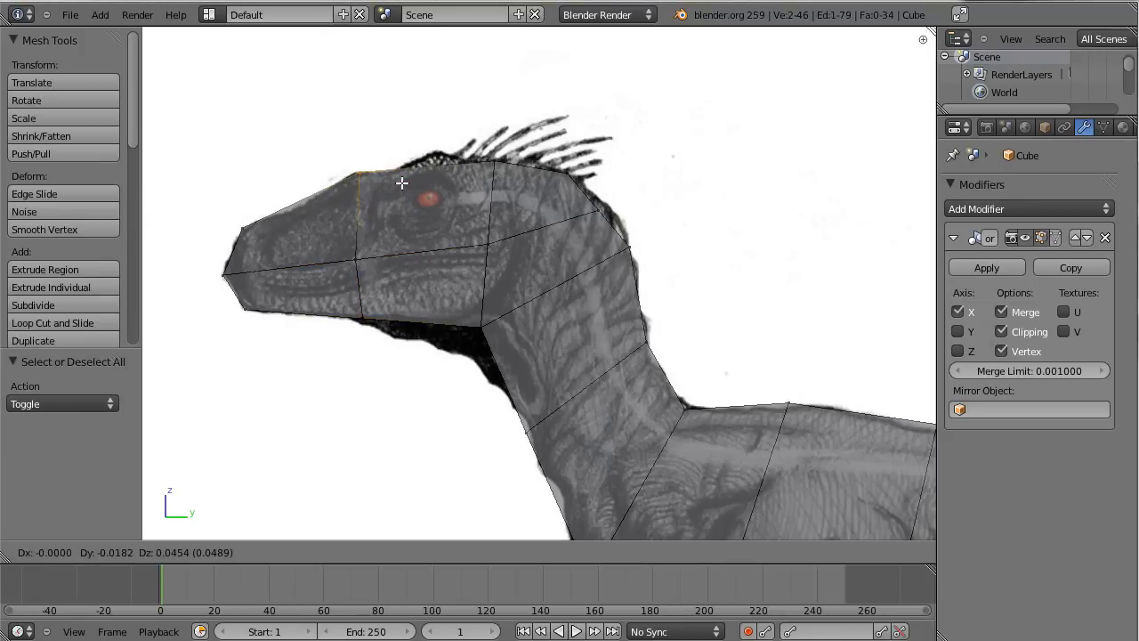
click(401, 182)
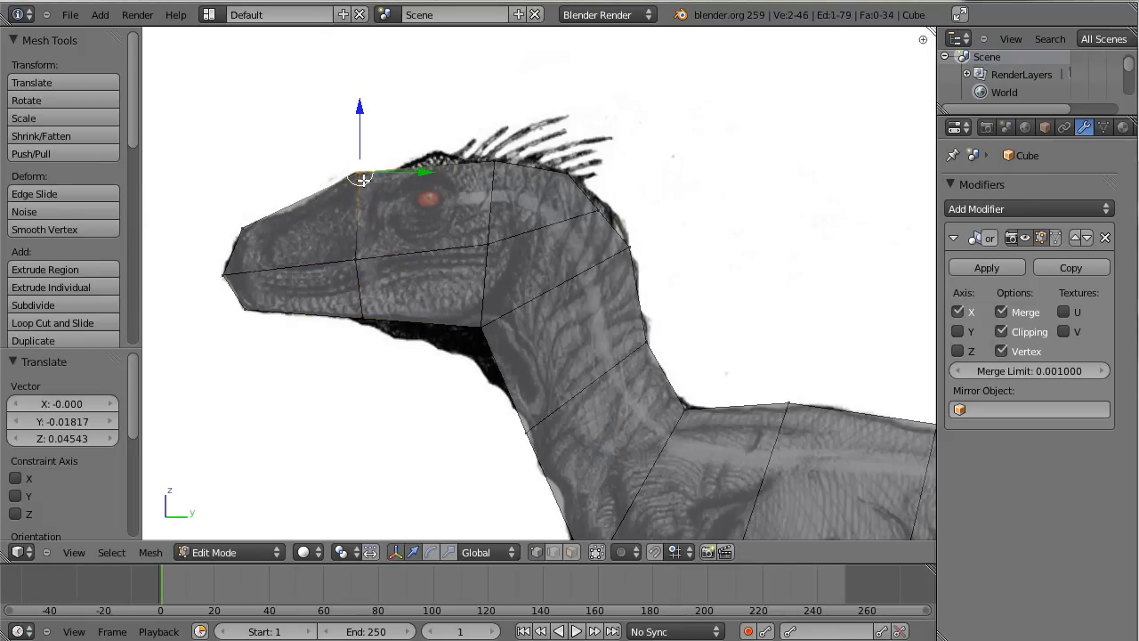
Step: Add a centred vertical loop cut across the head, running past the eye
key(a)
key(ctrl+r)
click(436, 182)
right_click(435, 183)
key(a)
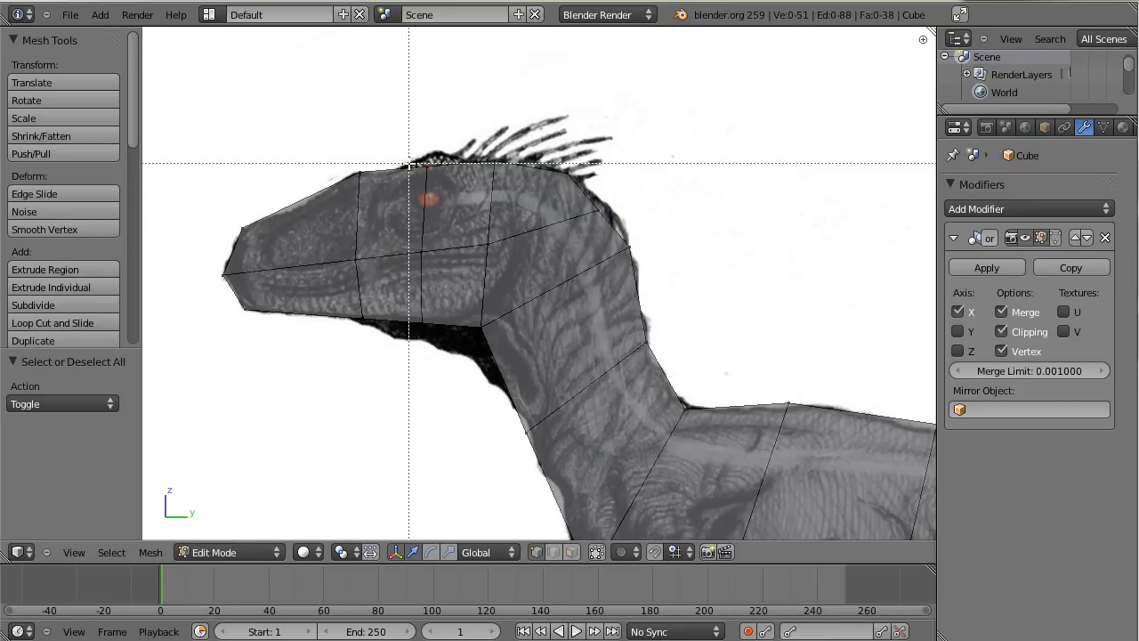
Step: Move the top vertices of the loop at the eye about 0.03 up and 0.02 back onto the head outline
right_click(437, 165)
key(g)
click(479, 184)
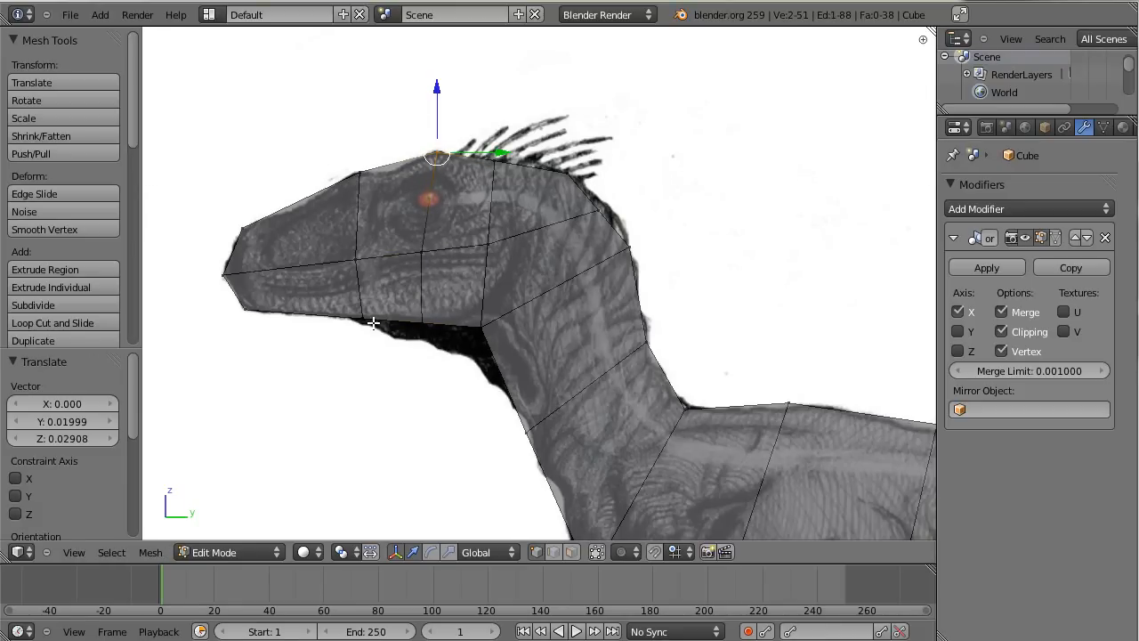
Step: Nudge the bottom vertices of the loop in front of the eye up and forward onto the lower jaw outline
key(a)
key(b)
drag(335, 297, 374, 345)
key(g)
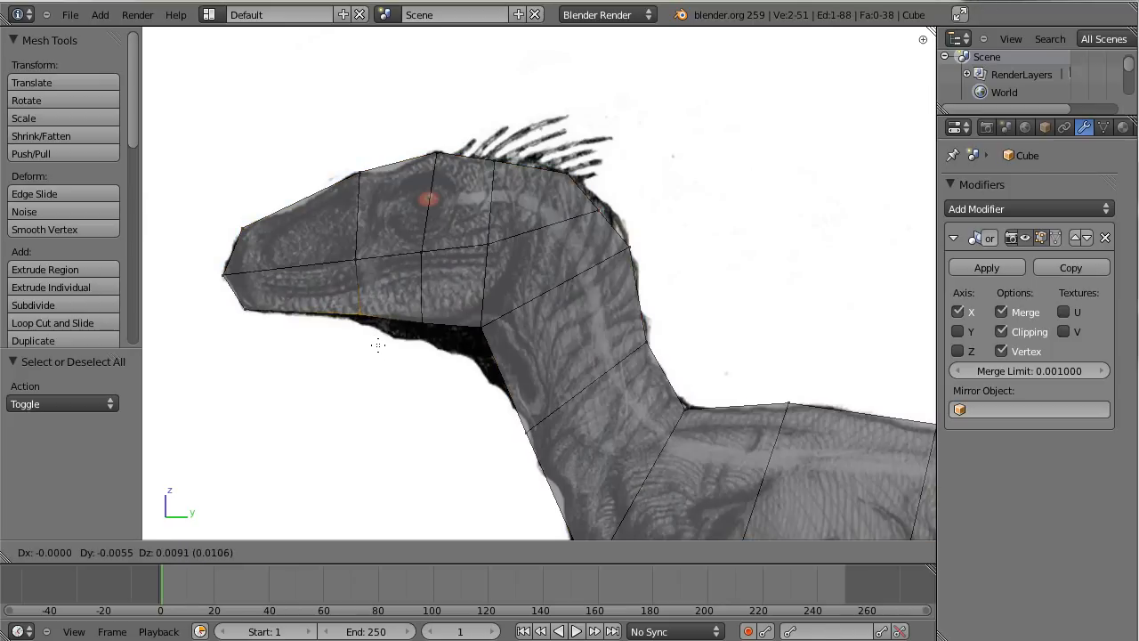
click(374, 346)
key(a)
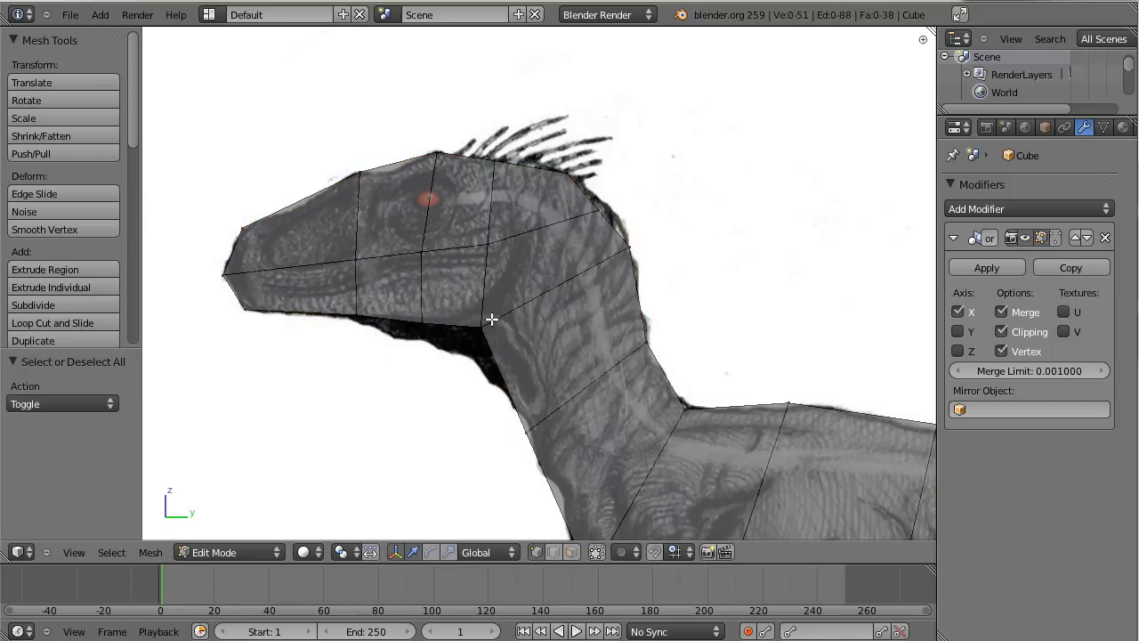
Step: Move the vertices where the jaw meets the throat about 0.047 up and 0.015 back
key(b)
drag(459, 305, 525, 363)
key(g)
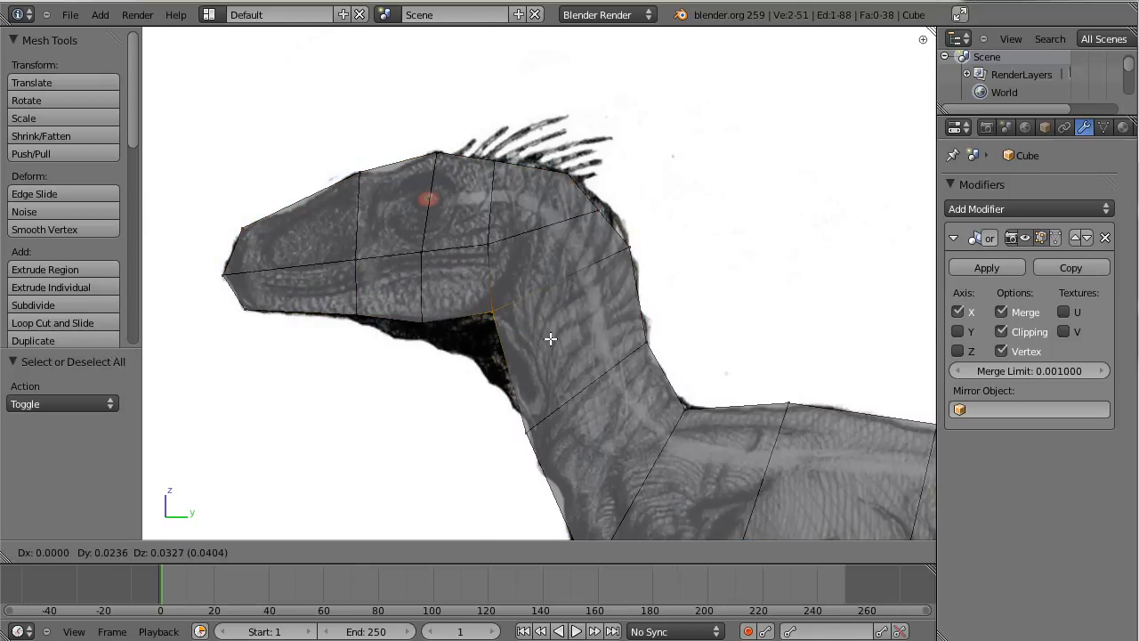
click(546, 329)
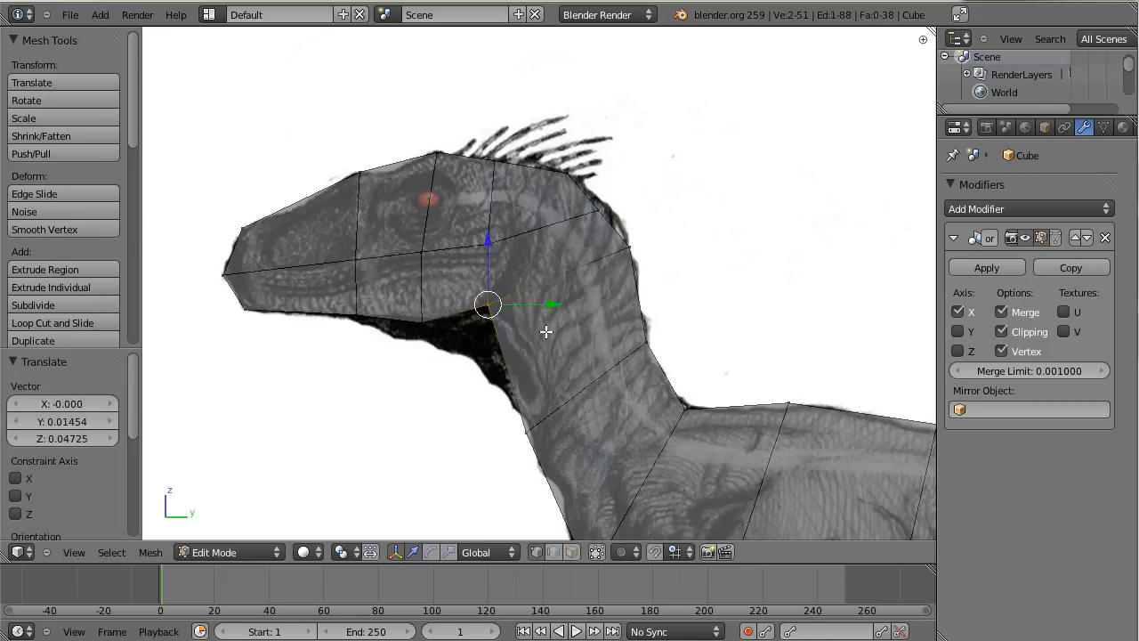
Step: Move the side vertex behind the mouth line about 0.064 back along Y
right_click(485, 240)
key(g)
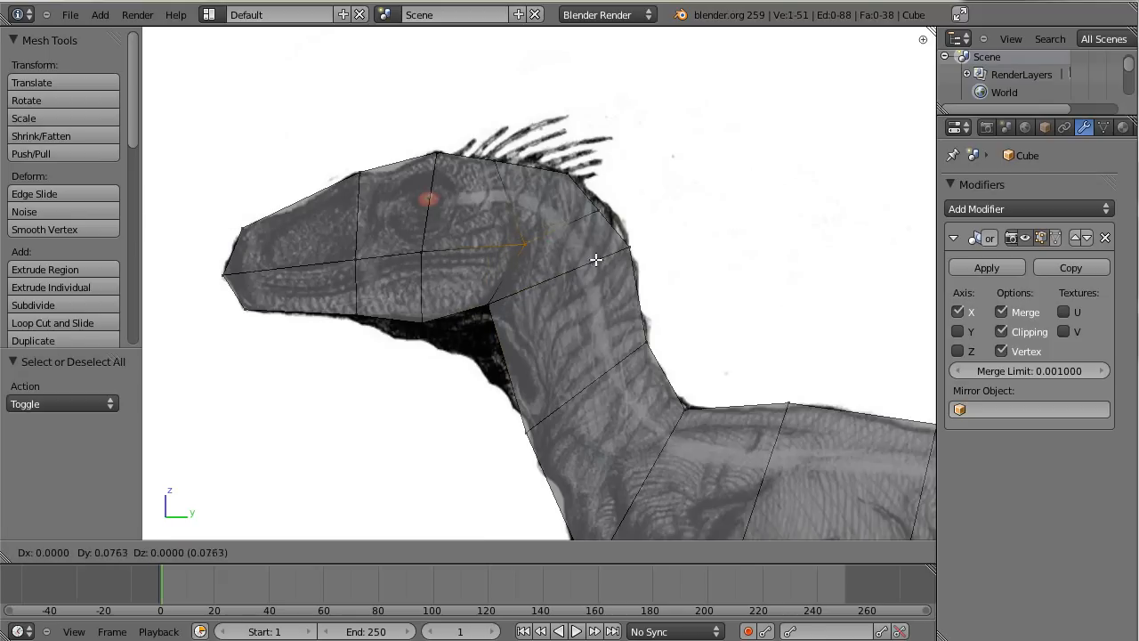
click(595, 258)
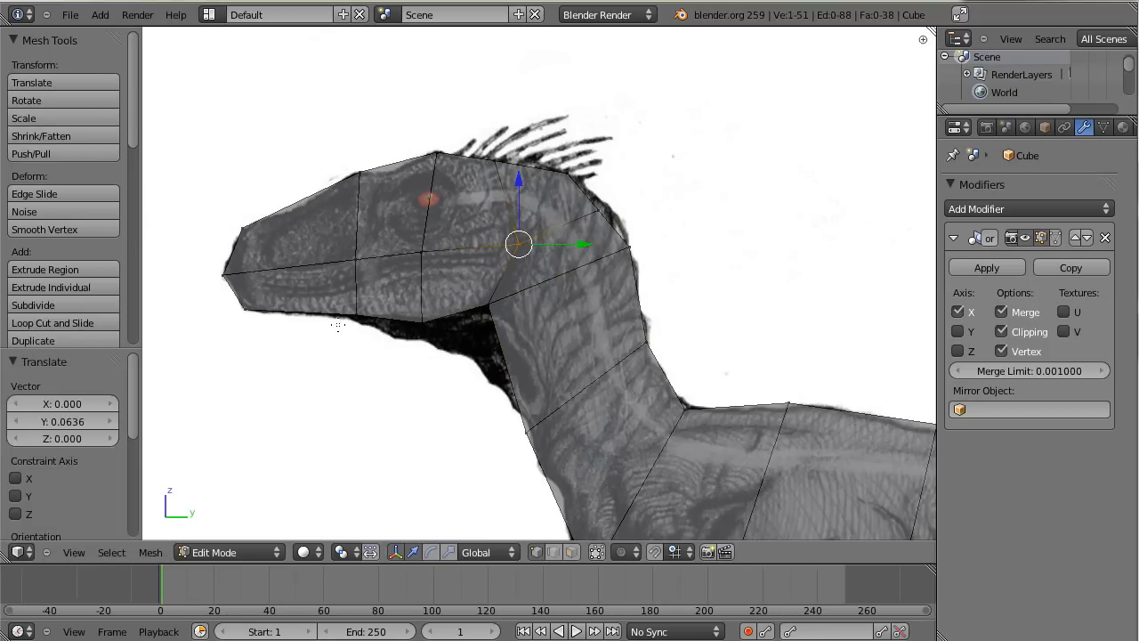
Step: Add a vertical loop cut across the middle of the snout
key(a)
key(ctrl+r)
click(305, 219)
click(303, 212)
key(a)
Step: Lower the top vertices of the snout's middle loop slightly onto the nose outline
key(b)
drag(265, 169, 321, 243)
key(g)
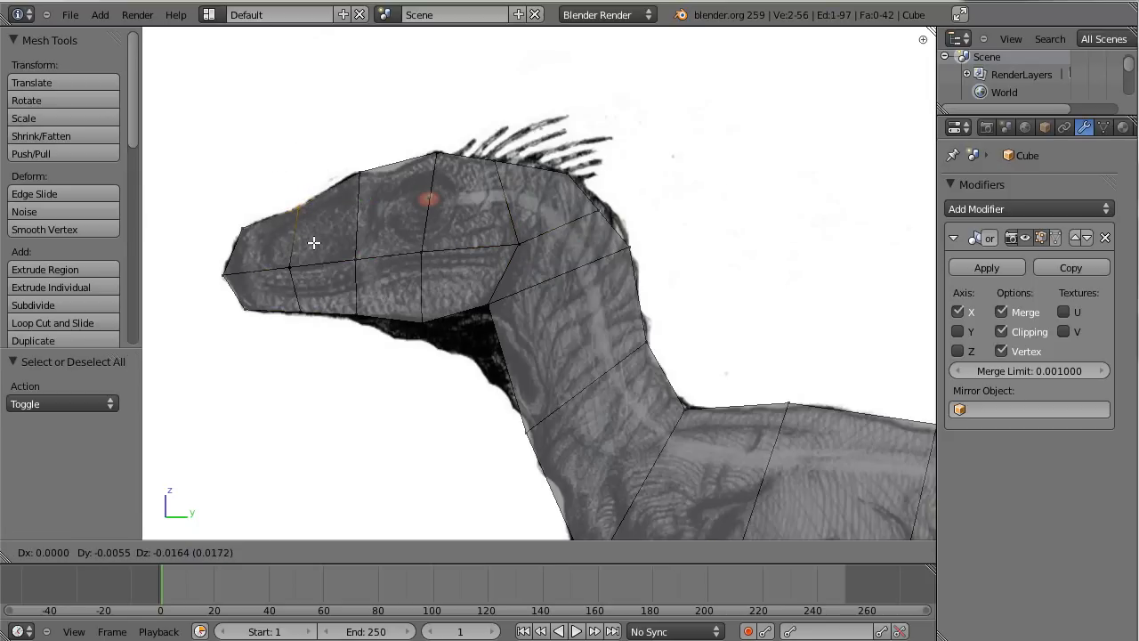
click(313, 240)
key(a)
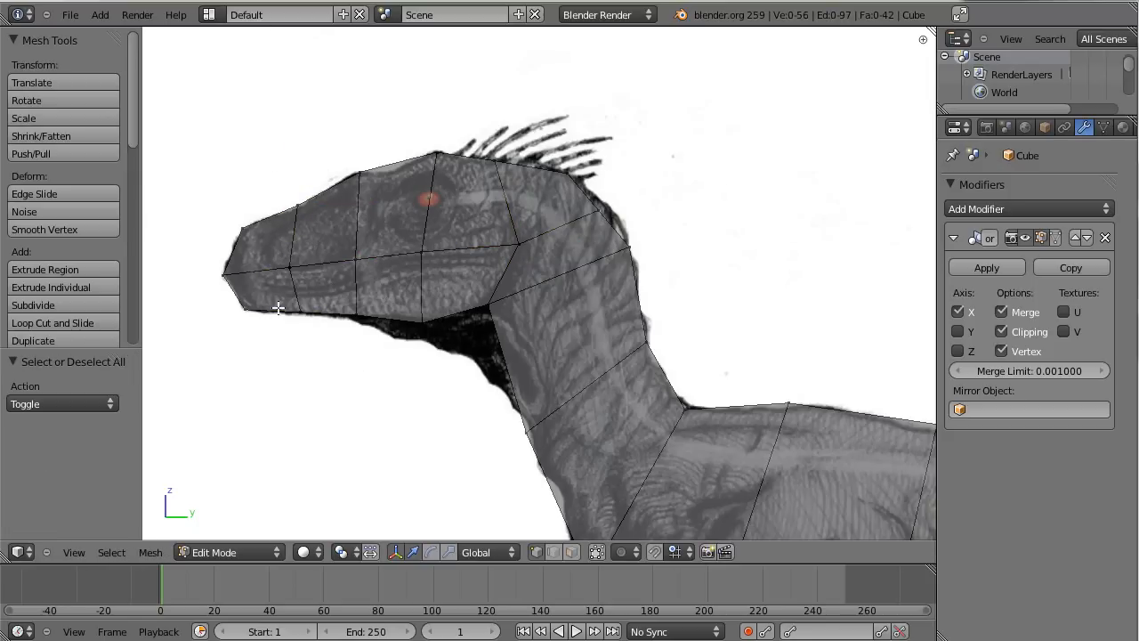
Step: Extrude the torso's rear face about 0.26 backward to start the tail base
scroll(501, 295, up, 4)
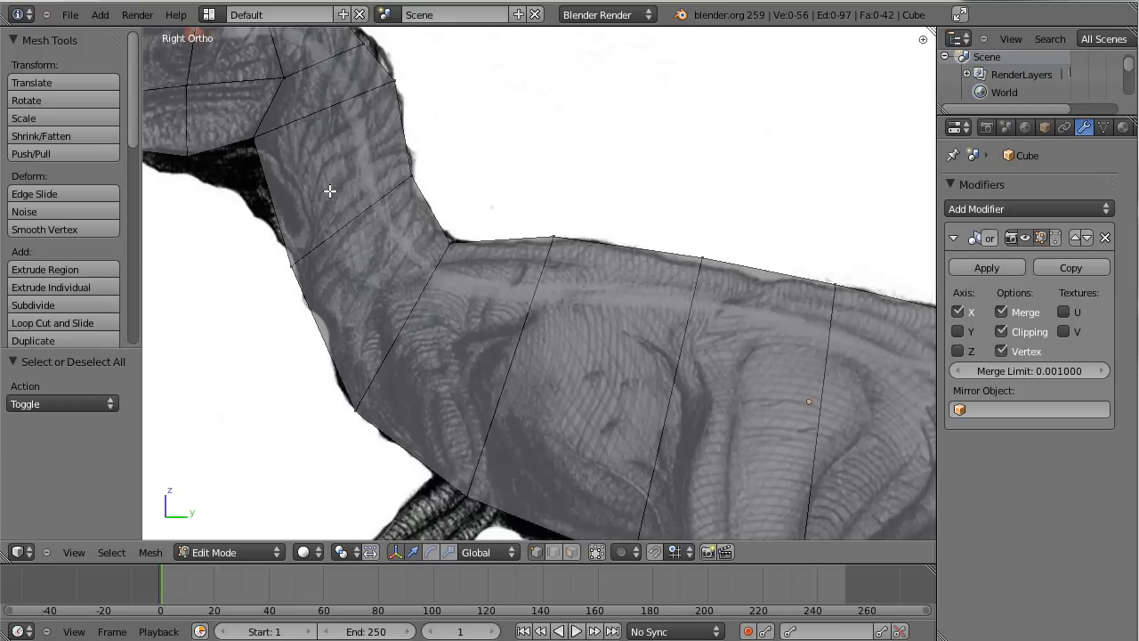
scroll(521, 264, down, 2)
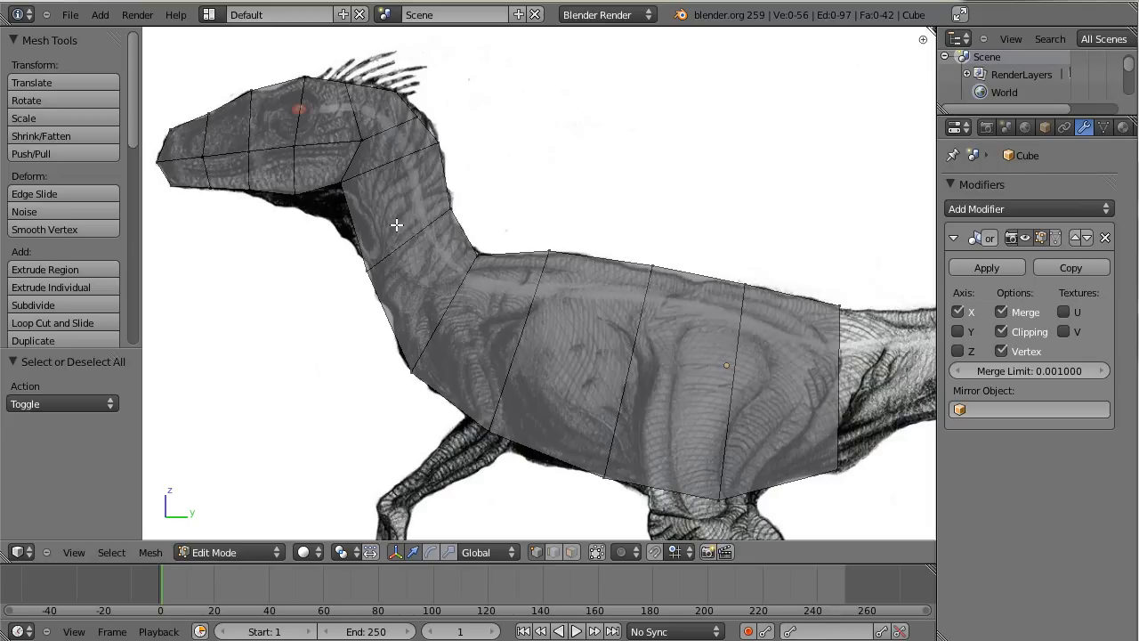
scroll(399, 241, down, 4)
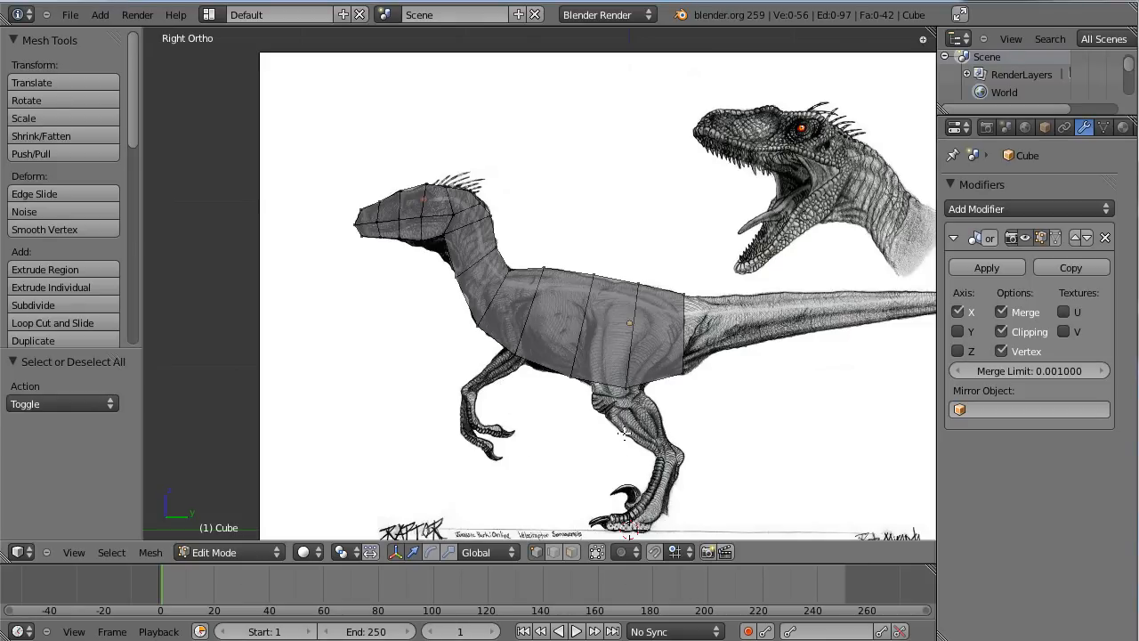
shift+middle_drag(636, 356, 466, 356)
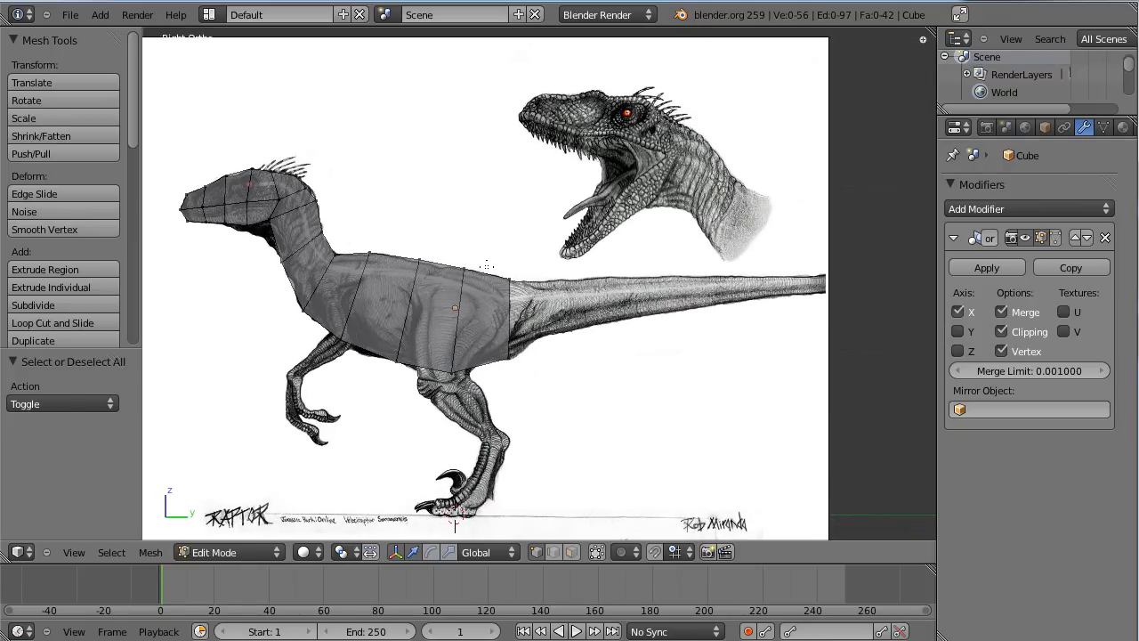
shift+middle_drag(550, 239, 606, 279)
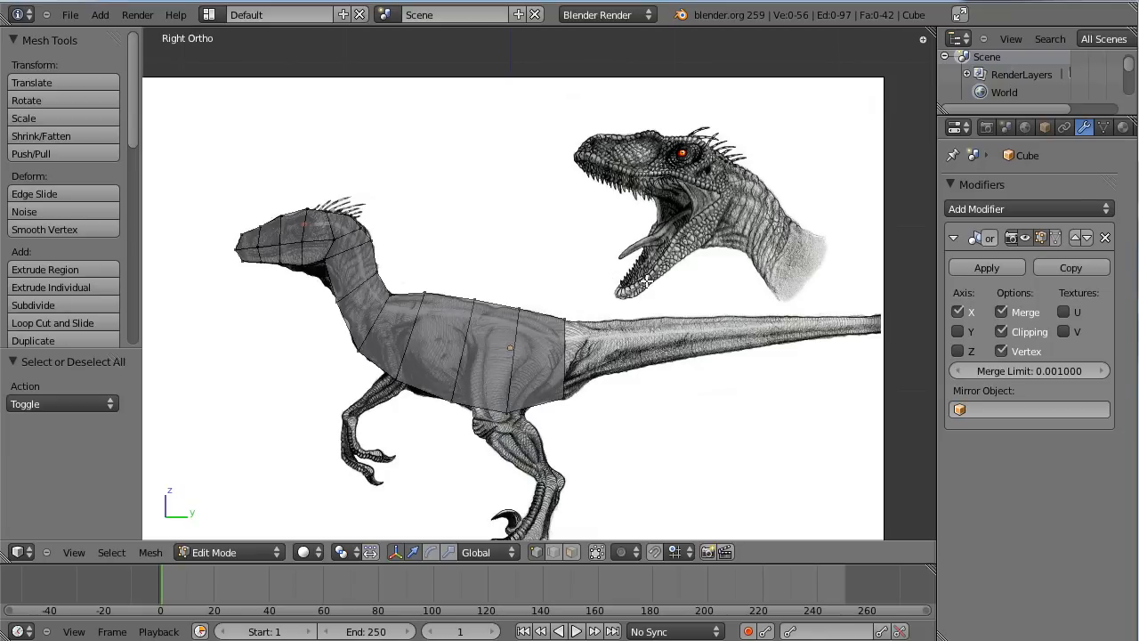
key(b)
drag(547, 287, 701, 510)
shift+middle_drag(649, 368, 576, 397)
key(e)
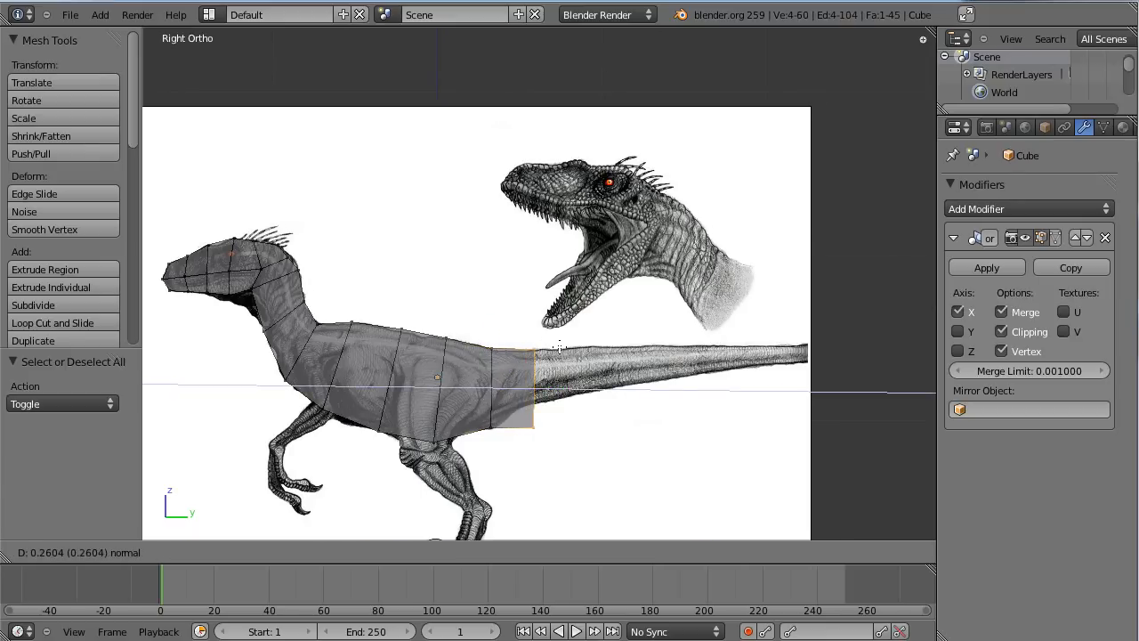
click(559, 347)
Step: Move the bottom vertices of the tail base's end up and slightly forward onto the tail's underside
key(a)
key(b)
drag(504, 404, 555, 456)
key(g)
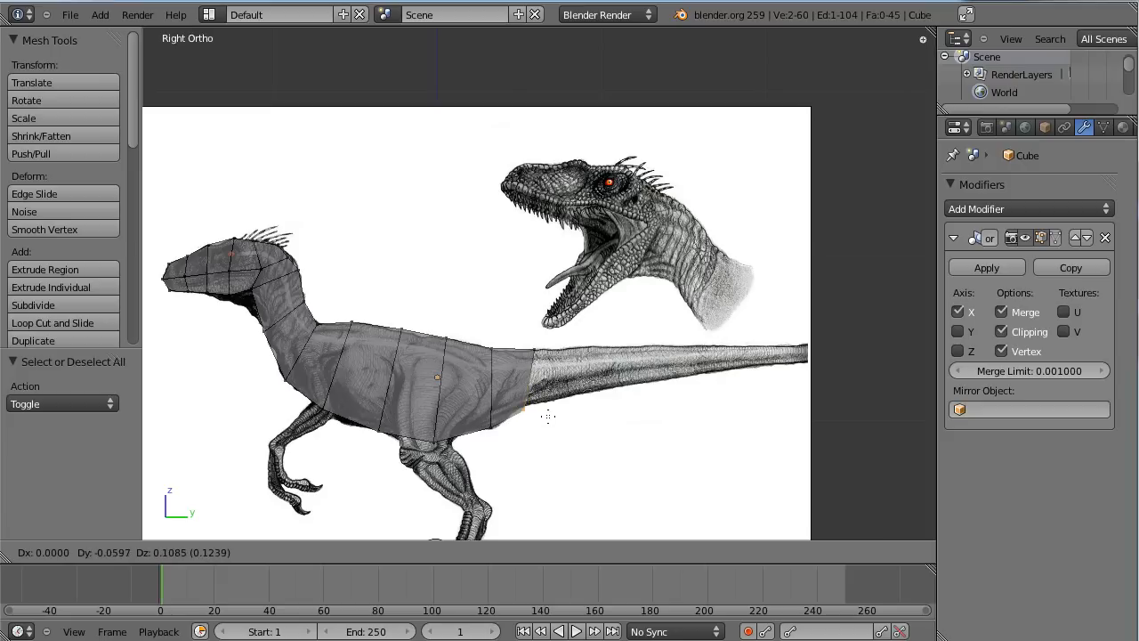
click(542, 406)
key(a)
Step: Extrude the tail base's end face about 3.07 backward, past the edge of the reference image
key(b)
drag(518, 346, 587, 350)
key(a)
key(b)
drag(513, 336, 545, 422)
scroll(712, 388, down, 3)
shift+middle_drag(701, 377, 534, 363)
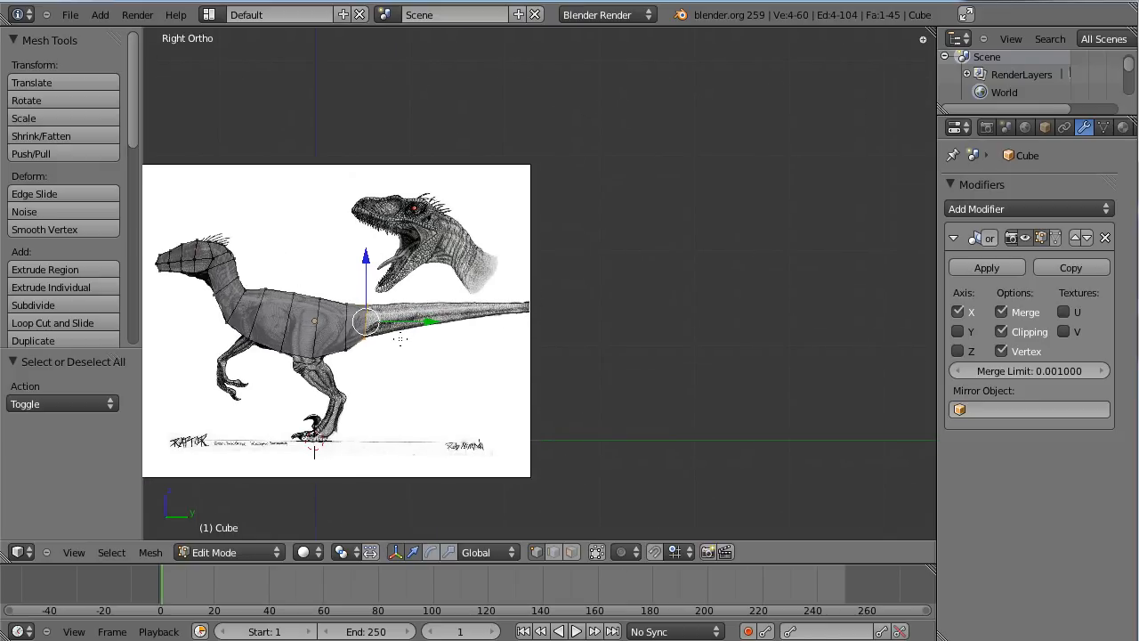
key(e)
click(646, 313)
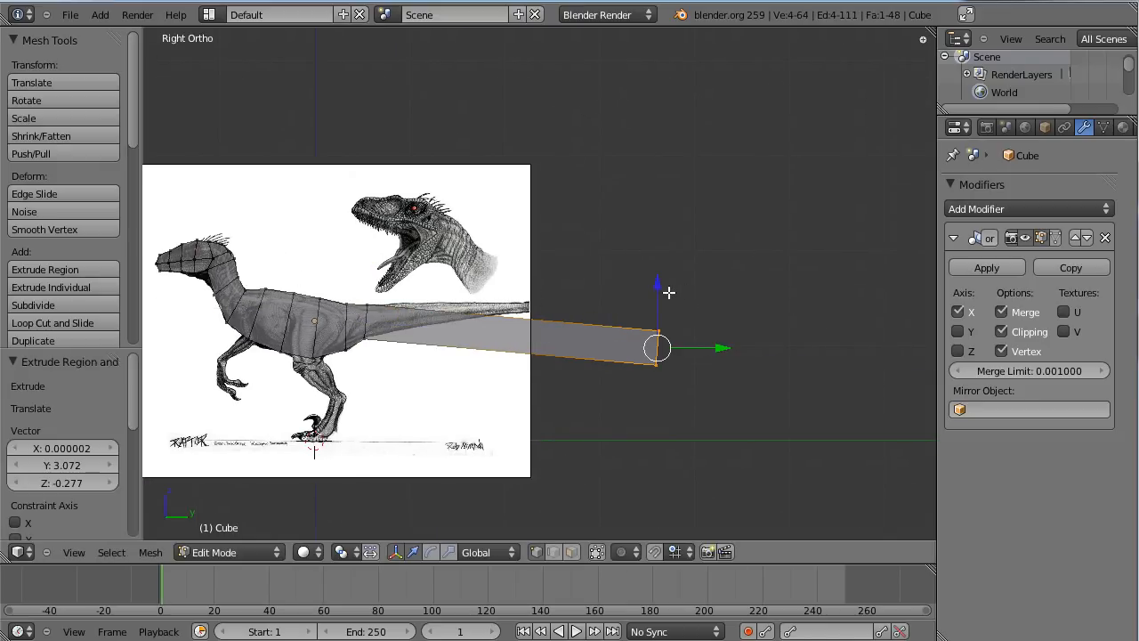
Step: Raise the tail's end face to line up with the reference tail, and move it about 0.43 forward along Y
key(g)
key(z)
click(659, 254)
key(g)
key(y)
click(678, 315)
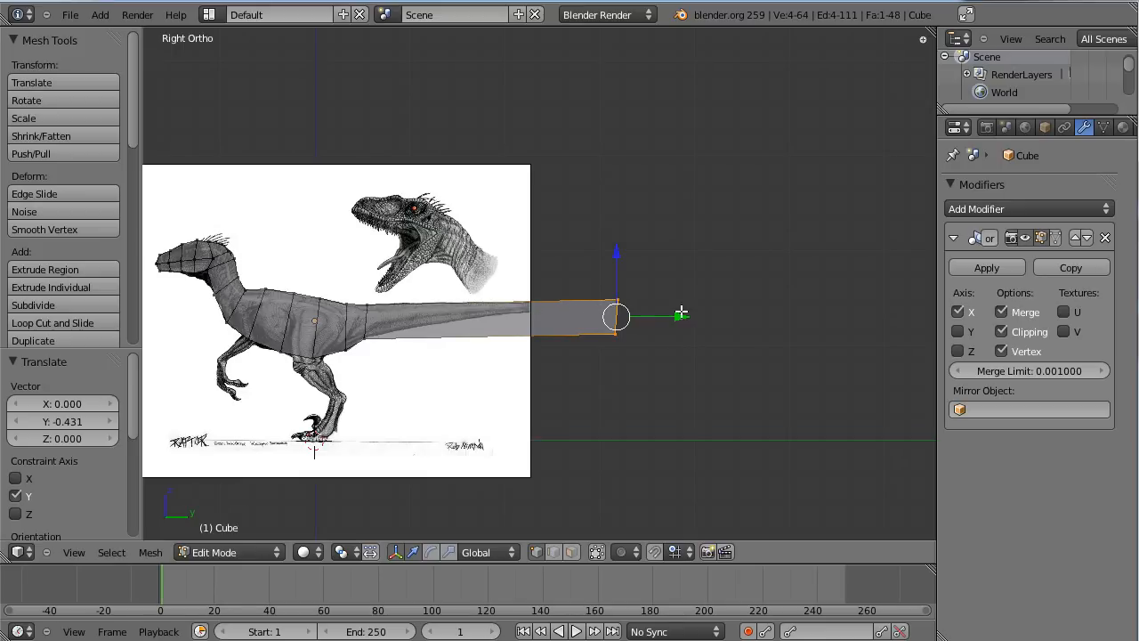
Step: Raise the bottom vertices of the tail's end about 0.32 to taper it to a thin tip
drag(681, 319, 647, 252)
scroll(615, 359, up, 2)
key(a)
right_click(630, 350)
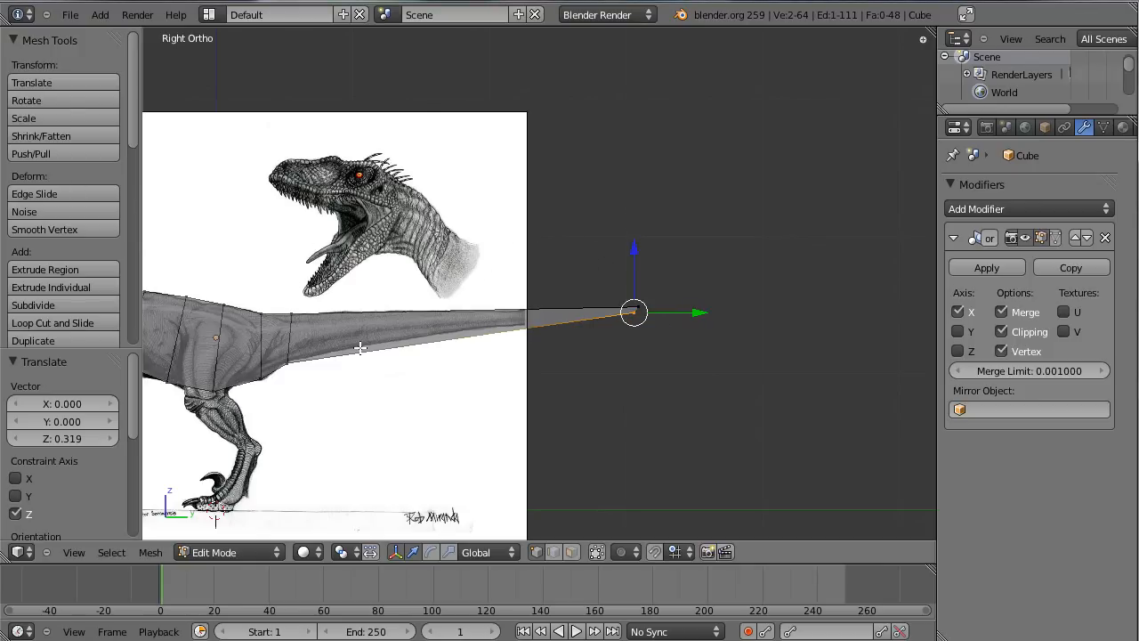
Step: Add a vertical loop cut across the middle of the tail
key(ctrl+r)
click(481, 317)
click(481, 318)
Step: Raise the bottom vertices of the tail's middle loop about 0.059 onto the reference underside
key(a)
key(b)
drag(441, 330, 517, 383)
key(g)
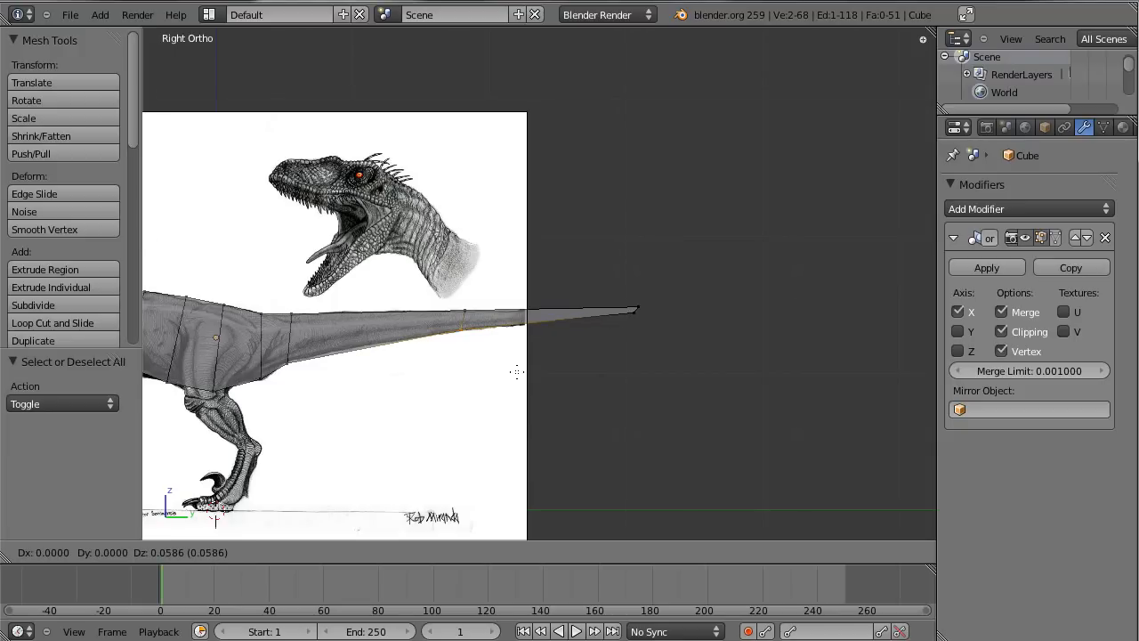
click(516, 372)
Step: Move the outer vertices of the tail tip 0.35 inward along X toward the mirror centre
scroll(535, 430, up, 1)
shift+middle_drag(506, 363, 917, 271)
shift+middle_drag(729, 352, 723, 353)
shift+middle_drag(544, 351, 622, 347)
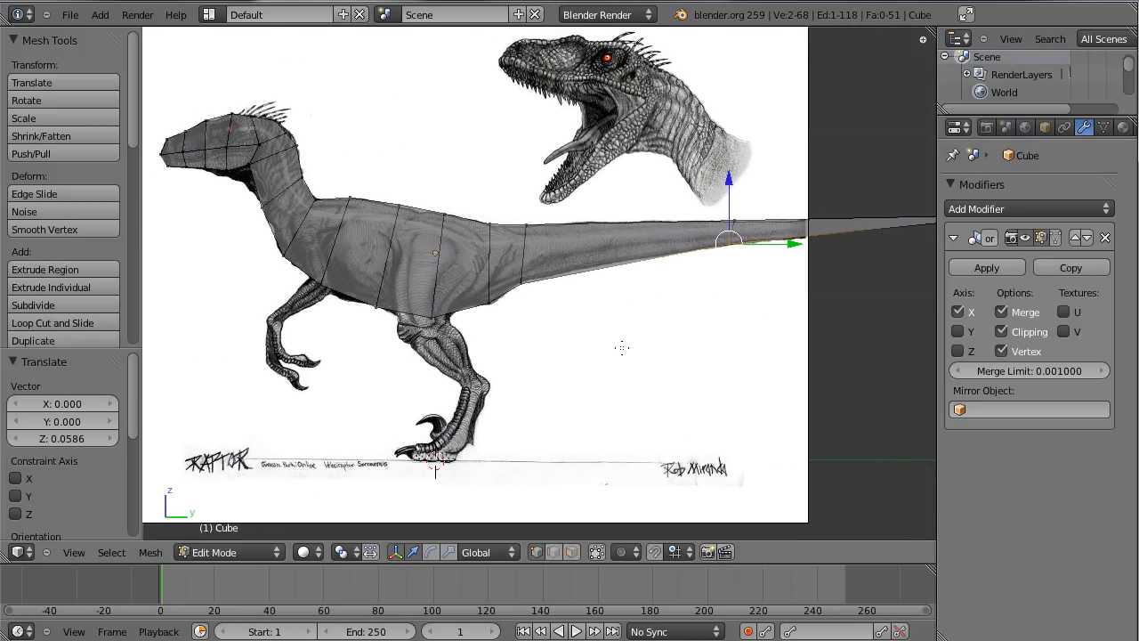
middle_drag(450, 301, 445, 362)
shift+middle_drag(718, 250, 585, 201)
key(a)
key(b)
drag(585, 122, 676, 173)
key(g)
key(x)
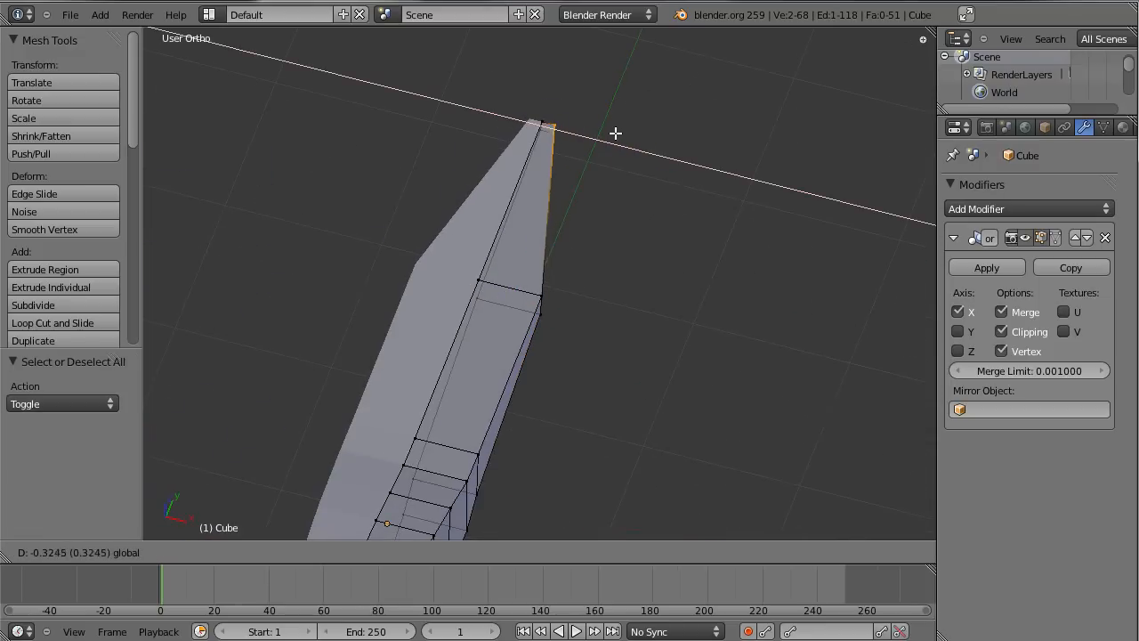
click(611, 134)
Step: Nudge the tail tip's outer vertices forward along Y and about 0.028 further inward along X
middle_drag(610, 138, 427, 155)
shift+middle_drag(663, 274, 596, 261)
scroll(602, 261, up, 5)
shift+middle_drag(668, 217, 634, 378)
drag(648, 343, 560, 330)
middle_drag(560, 330, 534, 290)
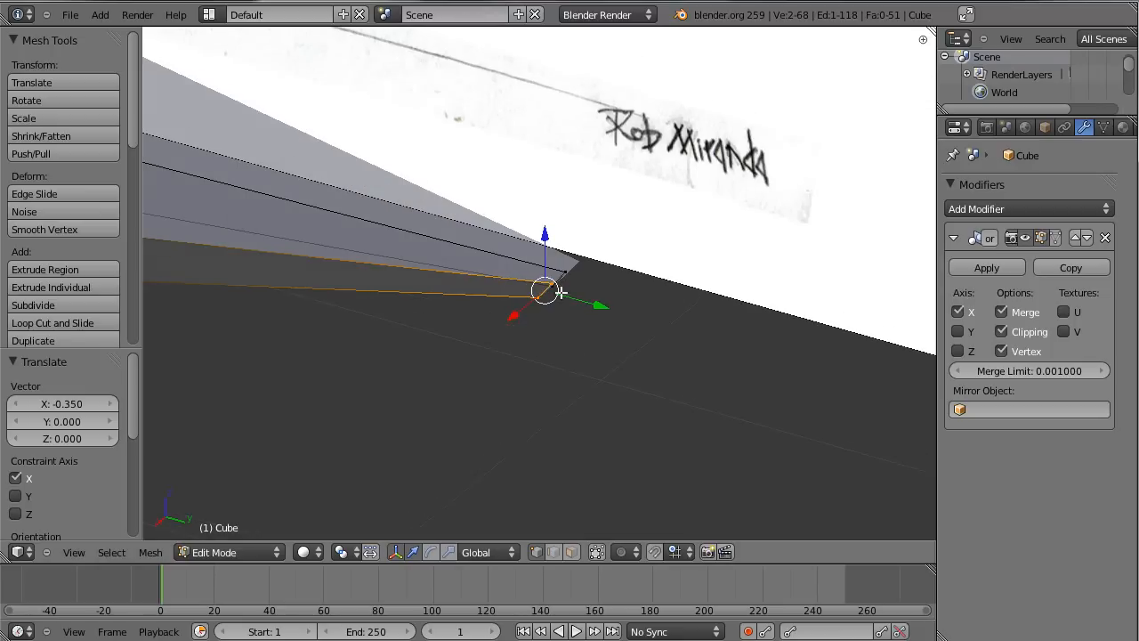
drag(603, 305, 581, 305)
middle_drag(534, 341, 345, 251)
drag(345, 251, 370, 242)
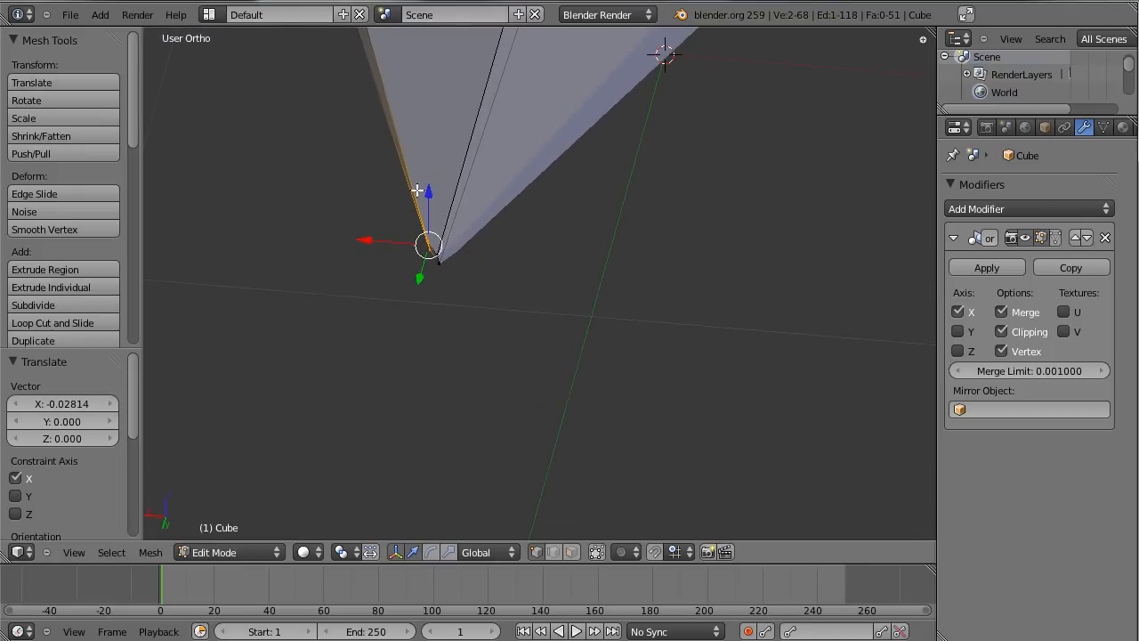
Step: Move the outer vertices of the tail's middle loop about 0.318 inward along X
middle_drag(383, 258, 430, 385)
middle_drag(398, 311, 310, 199)
key(a)
key(b)
drag(279, 189, 312, 230)
drag(243, 243, 340, 223)
Step: Move the outer vertices of the tail base loop 0.18 inward along X
middle_drag(485, 281, 527, 200)
middle_drag(433, 294, 484, 330)
middle_drag(370, 144, 759, 213)
right_click(365, 371)
middle_drag(484, 381, 415, 425)
key(g)
key(x)
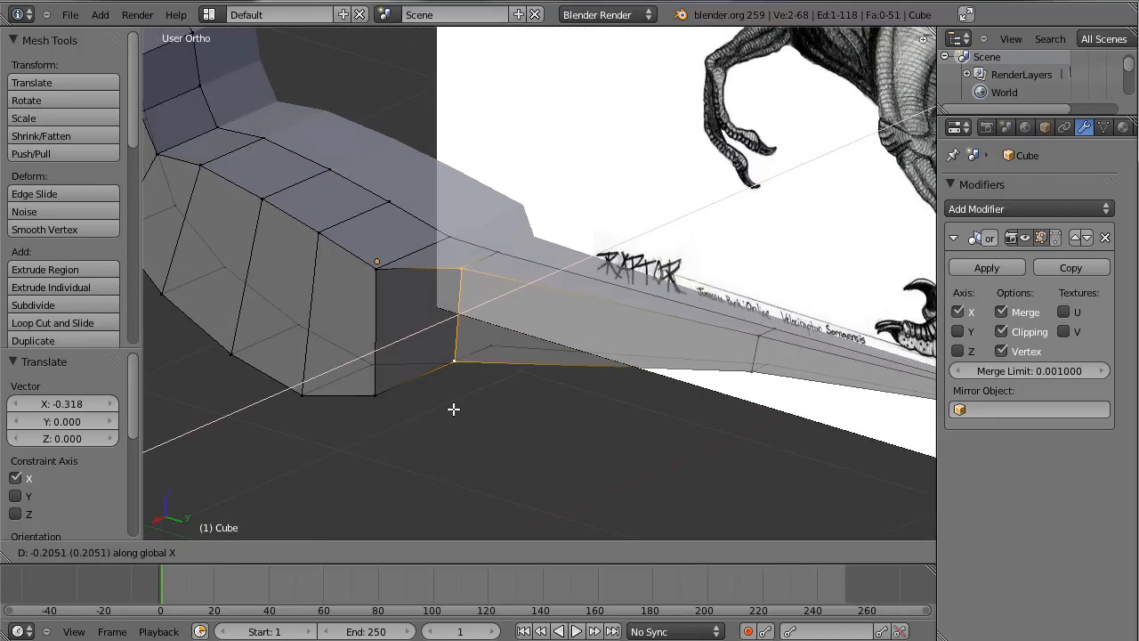
click(454, 407)
Step: Scale the outer edge of the tail base loop to about 0.655
middle_drag(490, 387, 649, 386)
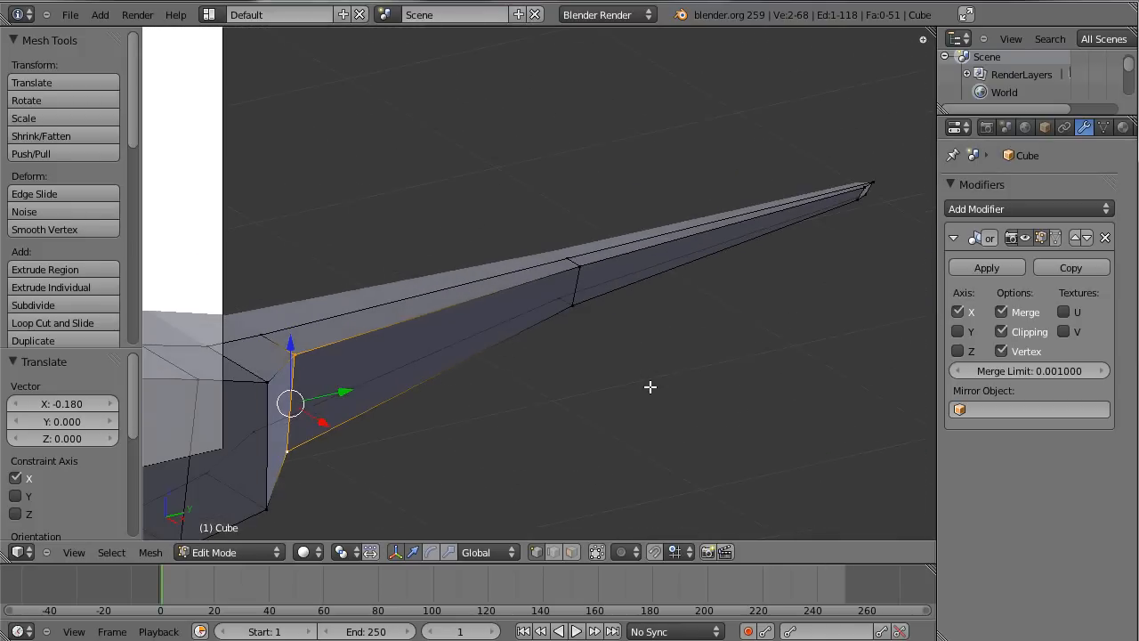
key(KP_3)
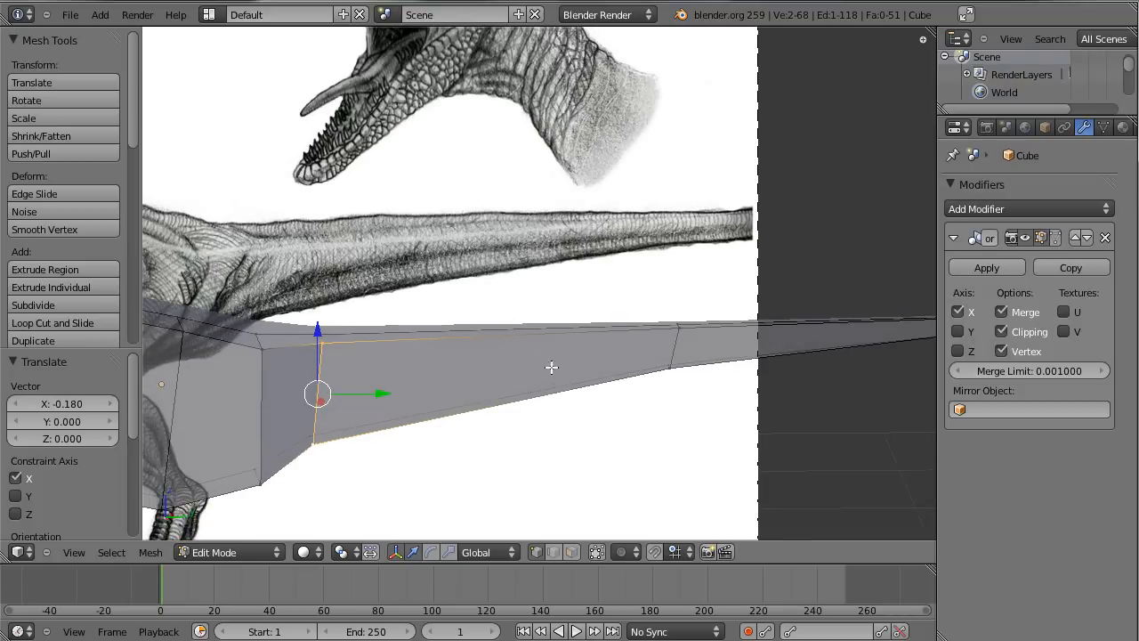
key(s)
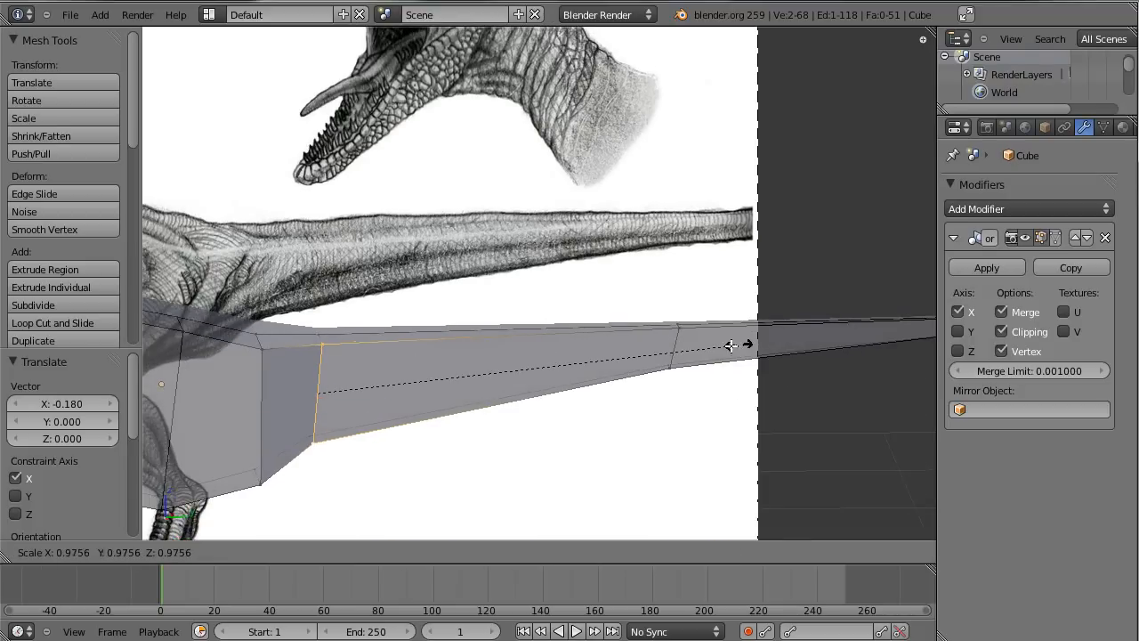
click(597, 343)
Step: Scale the outer edge of the tail's middle loop to about 0.507
middle_drag(713, 334, 528, 315)
middle_drag(584, 419, 563, 320)
shift+middle_drag(699, 354, 618, 341)
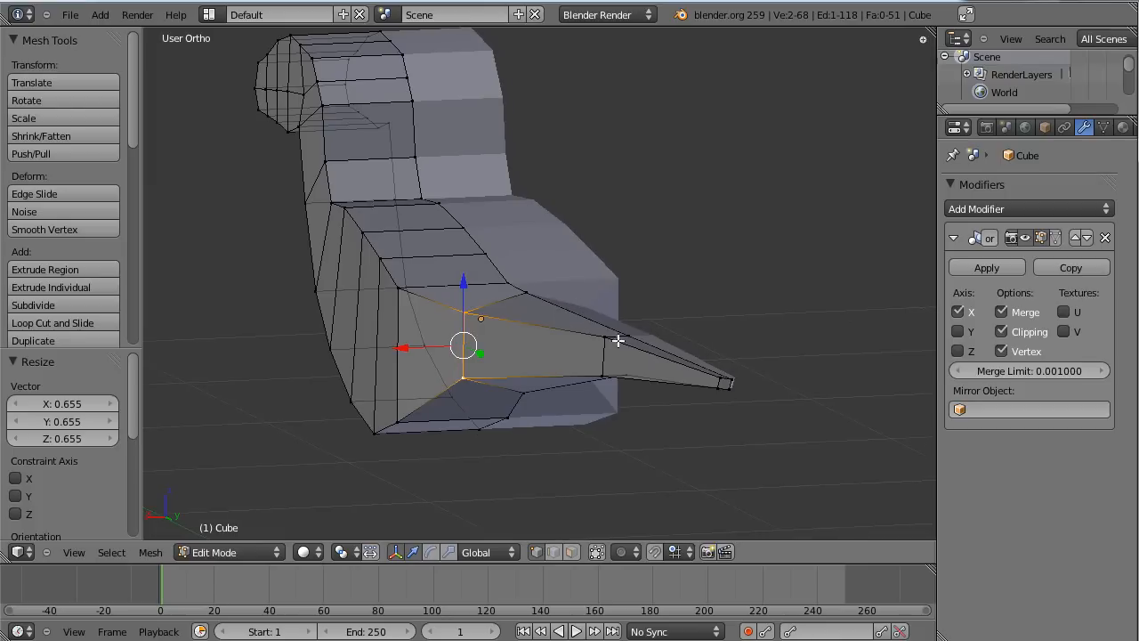
middle_drag(728, 372, 730, 332)
key(s)
click(596, 354)
Step: Scale down the outer edge of the tail tip and clear the selection
middle_drag(595, 354, 690, 341)
key(s)
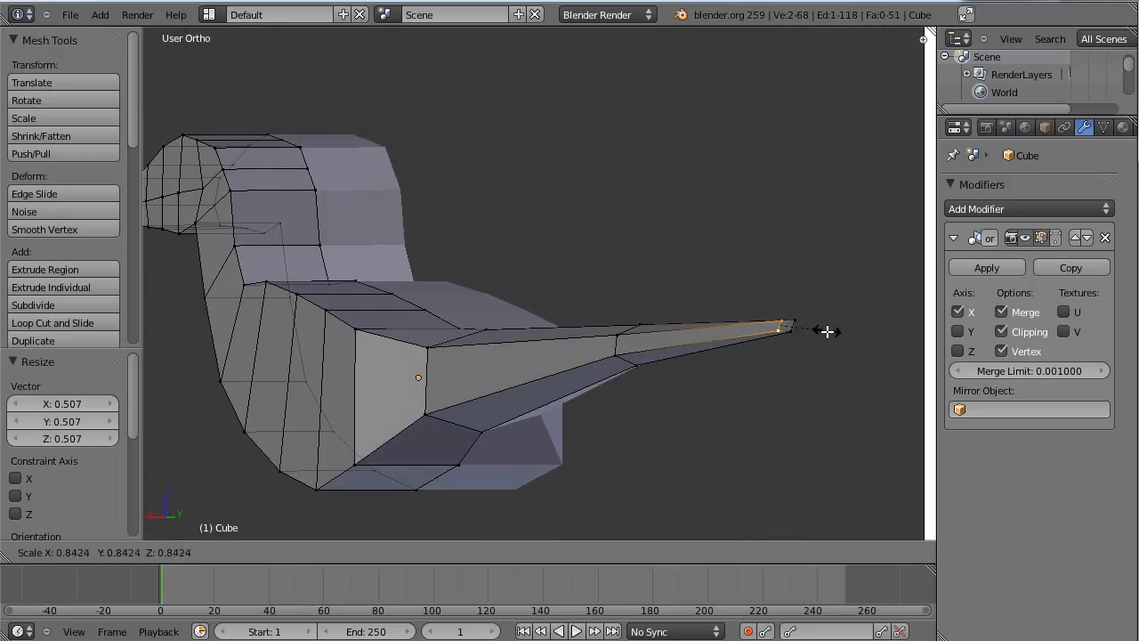
click(811, 331)
key(a)
middle_drag(811, 330, 595, 353)
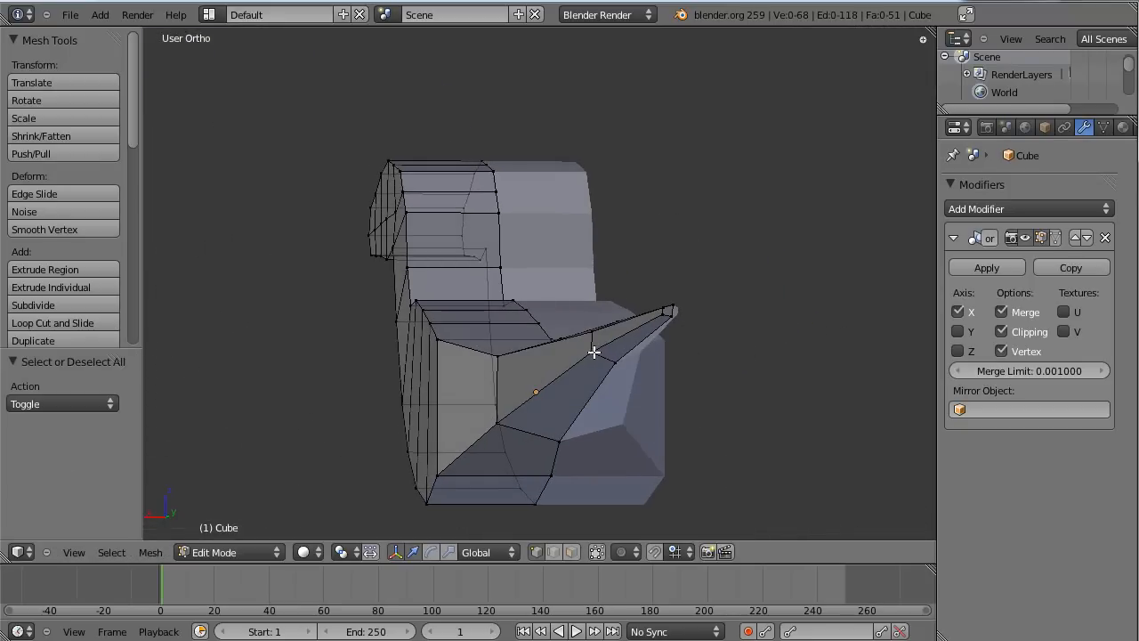
Step: Move the outer vertices of the tail's middle loop about 0.032 inward along X
middle_drag(657, 303, 591, 352)
drag(520, 348, 535, 348)
middle_drag(699, 342, 728, 305)
scroll(661, 345, down, 3)
middle_drag(662, 345, 292, 322)
scroll(425, 361, up, 2)
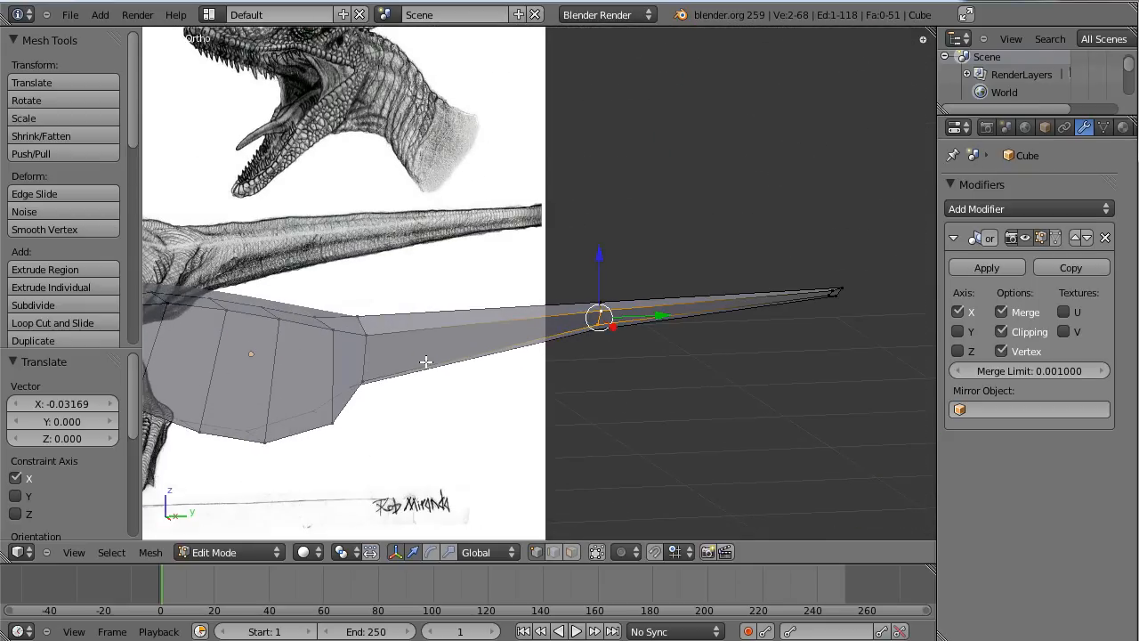
Step: Lower the four upper outer vertices along the torso's back by about 0.071 along Z
key(KP_1)
key(KP_3)
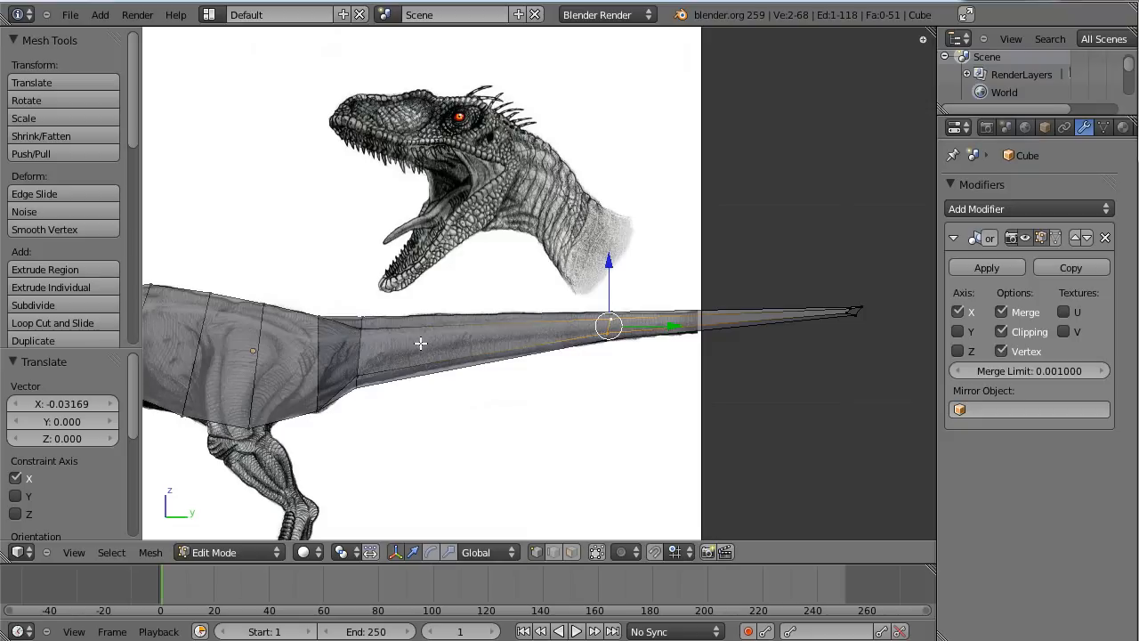
middle_drag(316, 294, 363, 294)
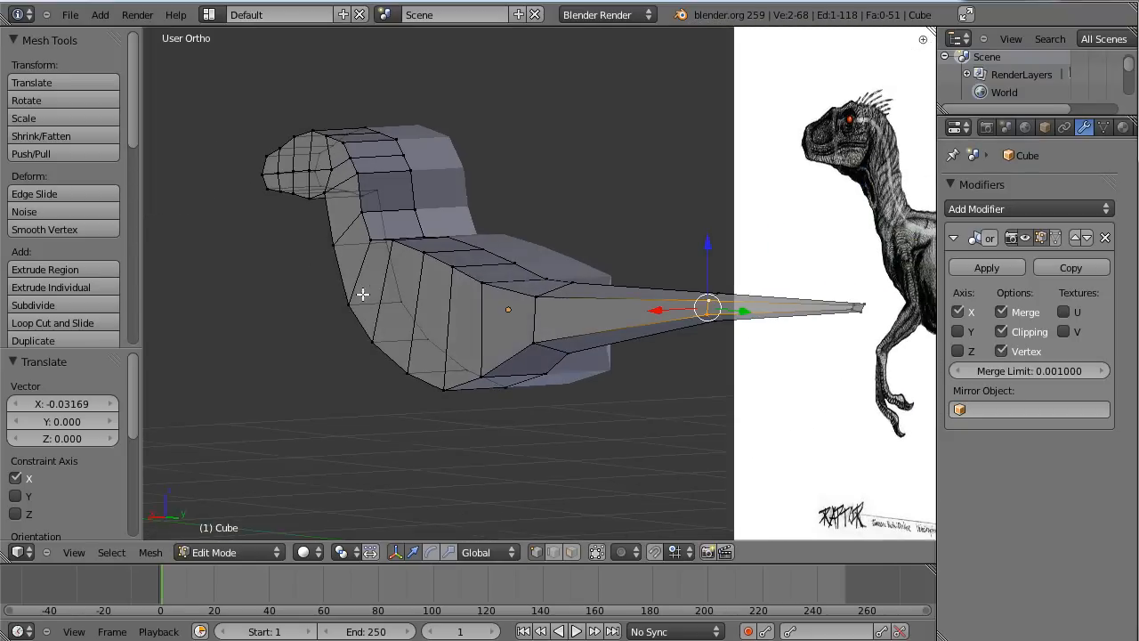
shift+right_click(406, 244)
middle_drag(397, 267, 427, 286)
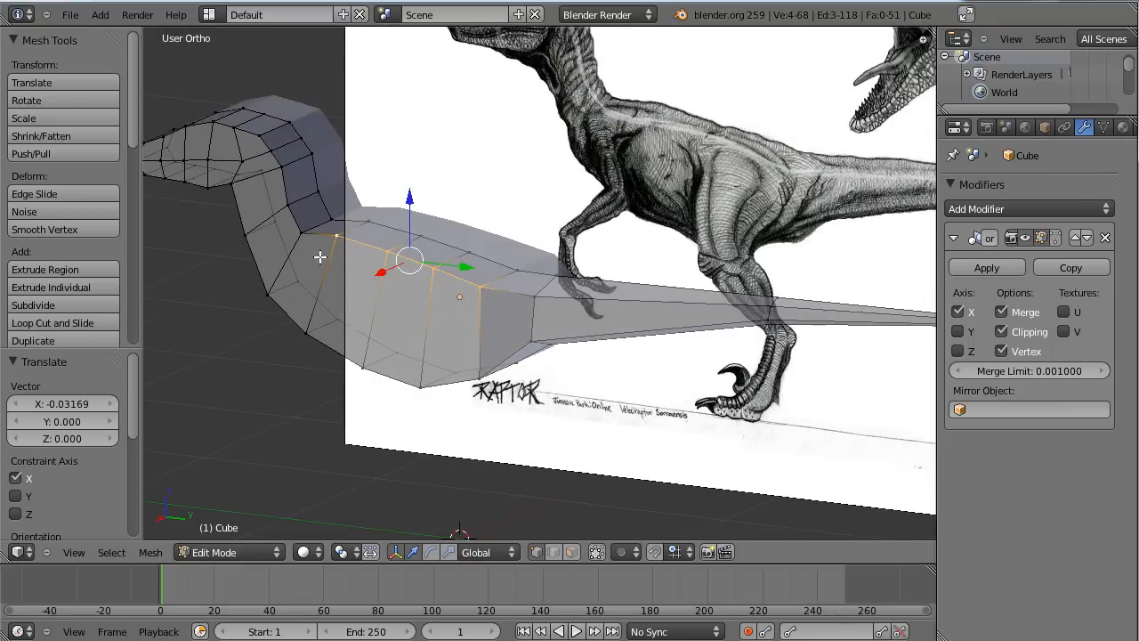
key(KP_1)
key(KP_3)
scroll(493, 297, up, 3)
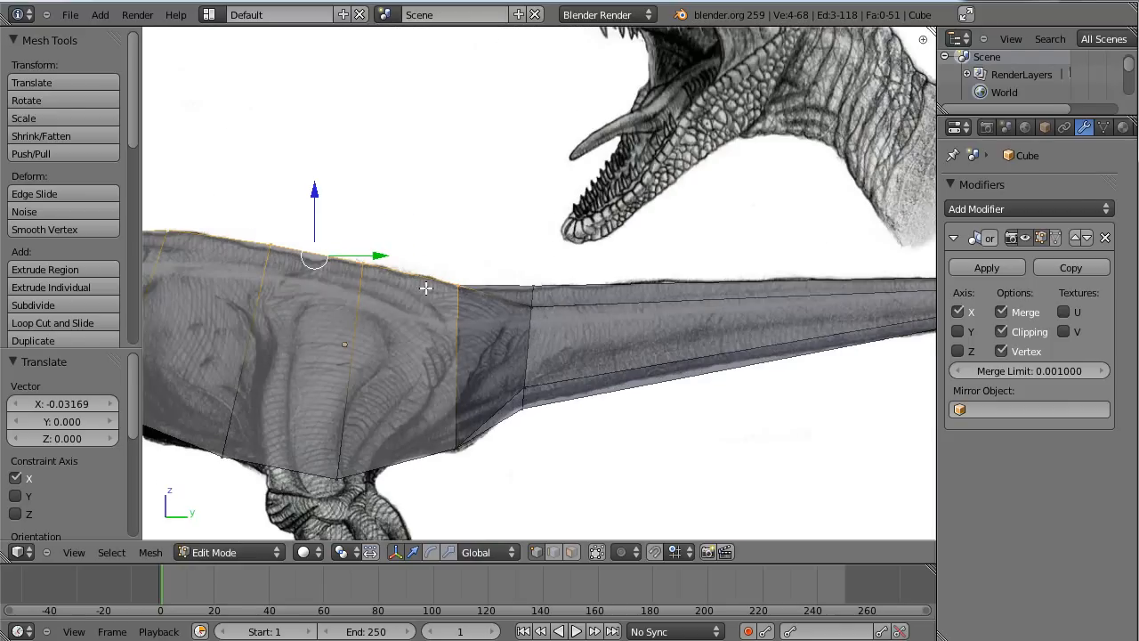
shift+middle_drag(354, 272, 533, 235)
drag(500, 161, 486, 184)
Step: Select all outer side vertices of the head, neck and torso and move them about 0.102 inward along X
middle_drag(566, 301, 452, 253)
middle_drag(541, 201, 534, 308)
scroll(534, 307, down, 2)
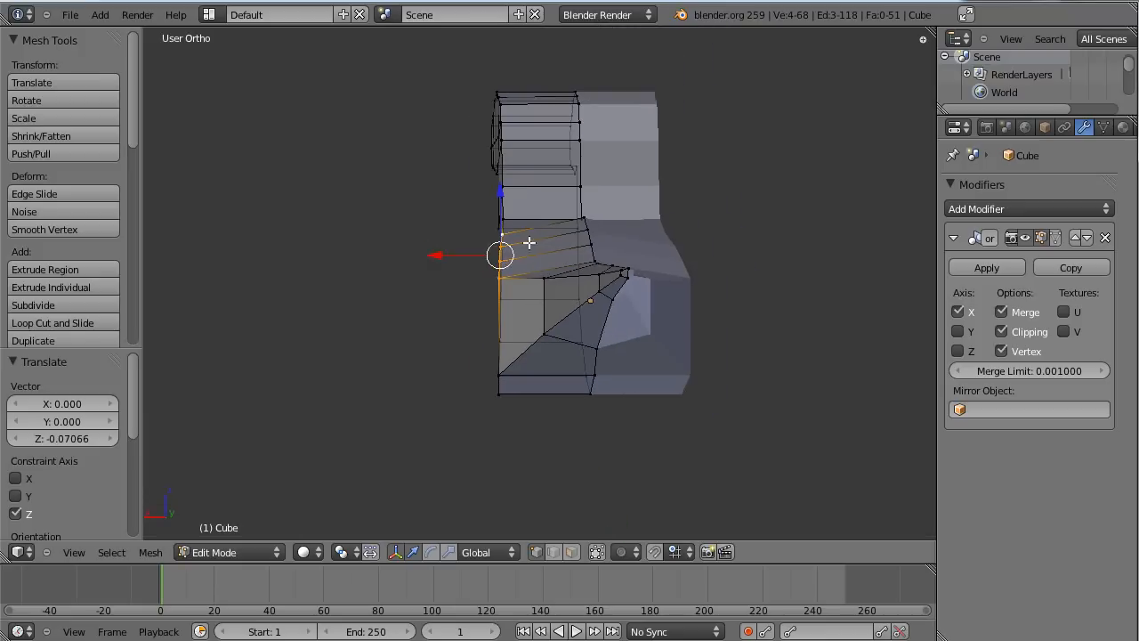
key(a)
key(b)
drag(447, 75, 522, 469)
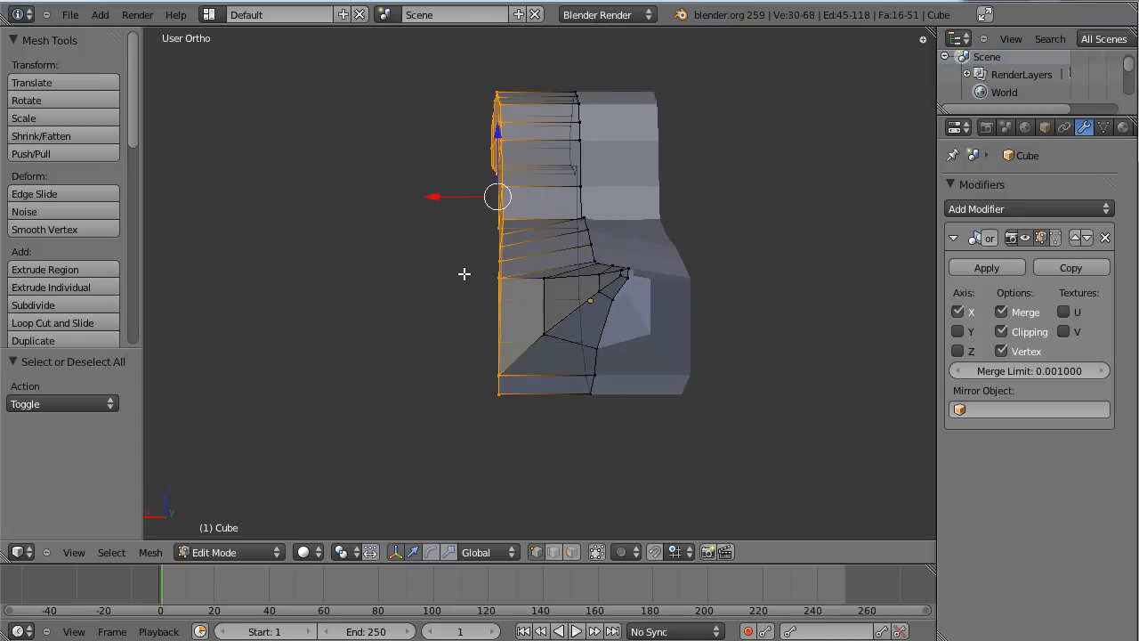
drag(436, 198, 460, 201)
Step: Widen the torso at the hip by moving that loop's two outer vertices about 0.117 outward along X
middle_drag(461, 201, 637, 248)
scroll(638, 247, down, 4)
middle_drag(615, 329, 481, 252)
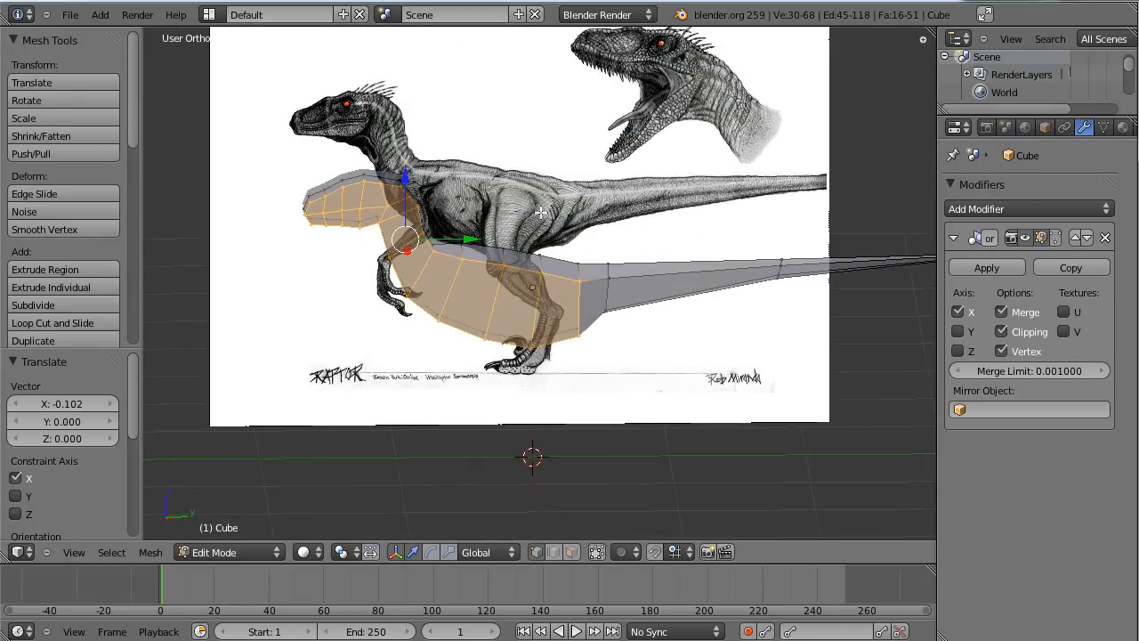
middle_drag(531, 216, 551, 302)
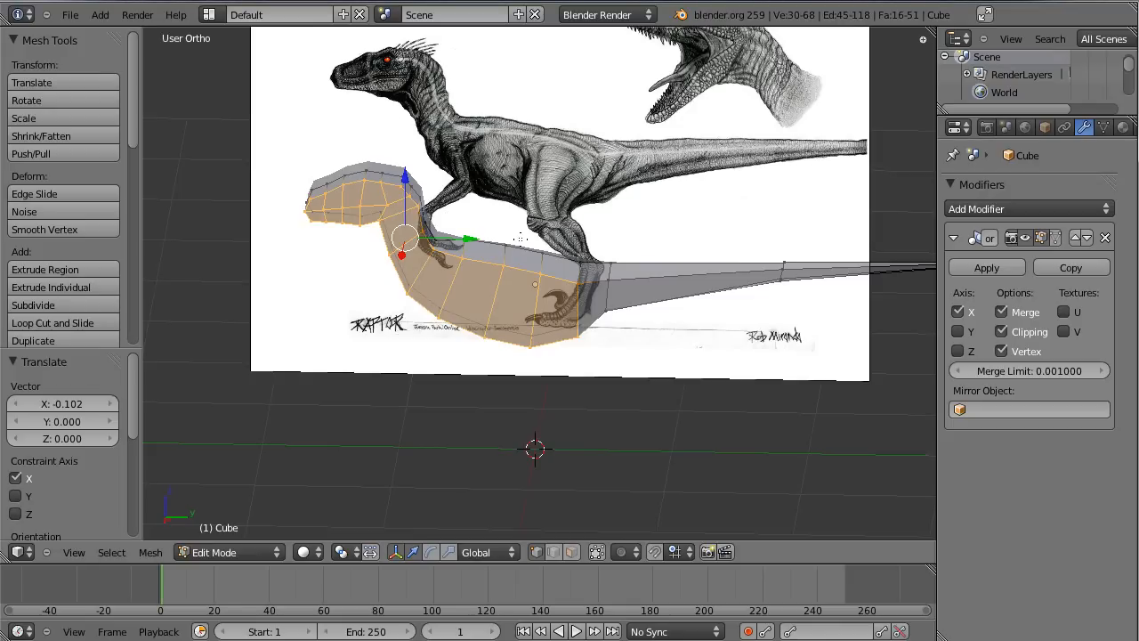
middle_drag(519, 249, 534, 333)
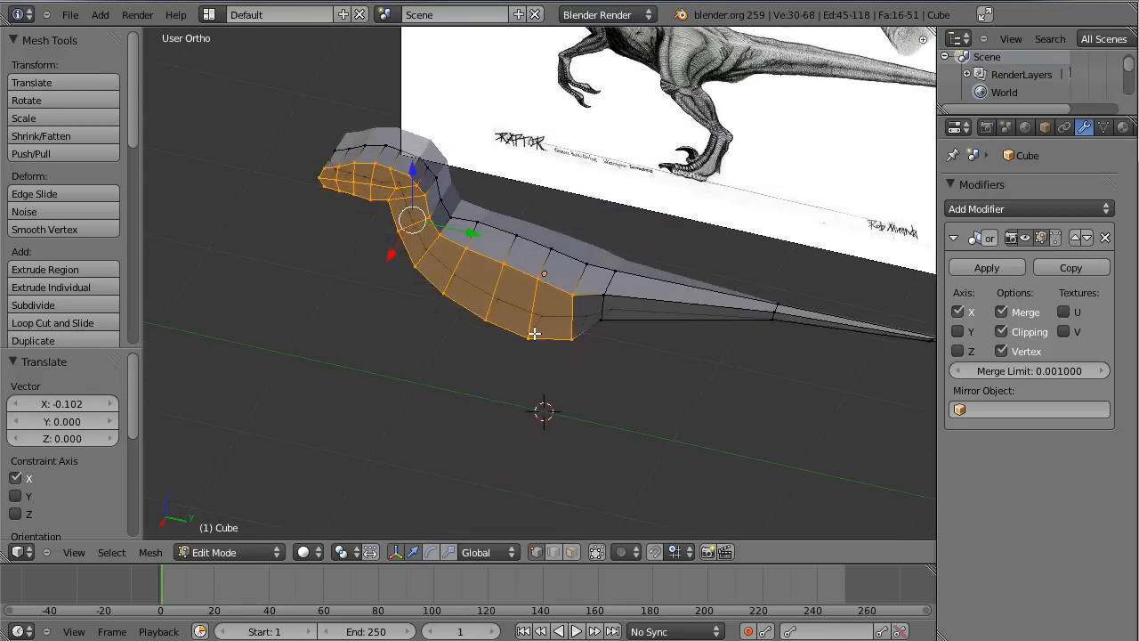
scroll(534, 333, up, 4)
middle_drag(485, 285, 588, 257)
right_click(552, 266)
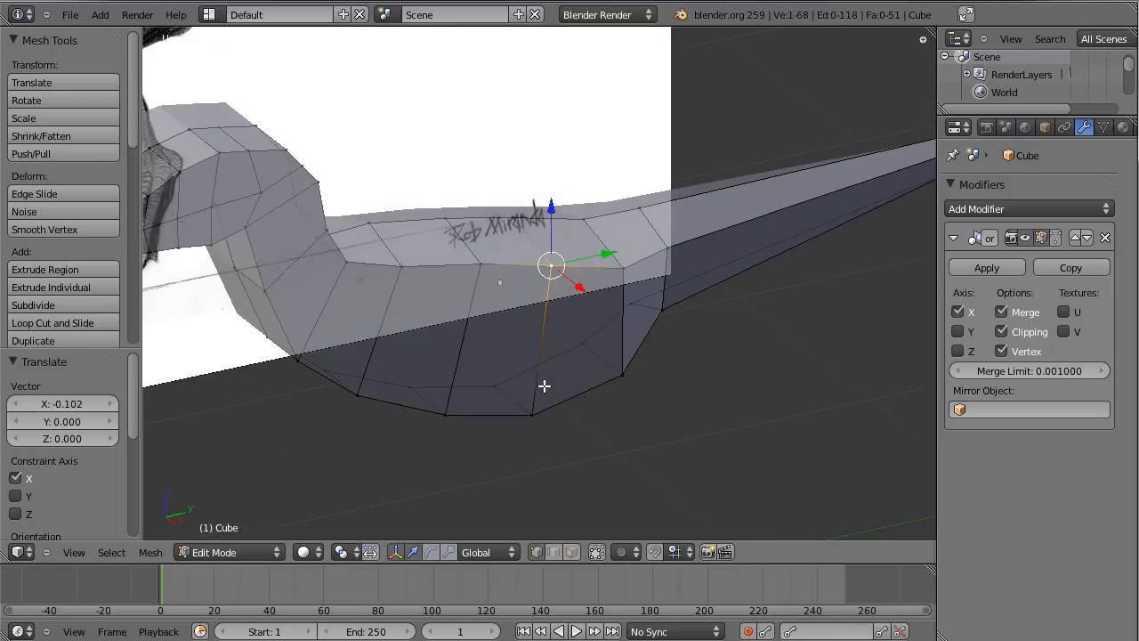
key(KP_3)
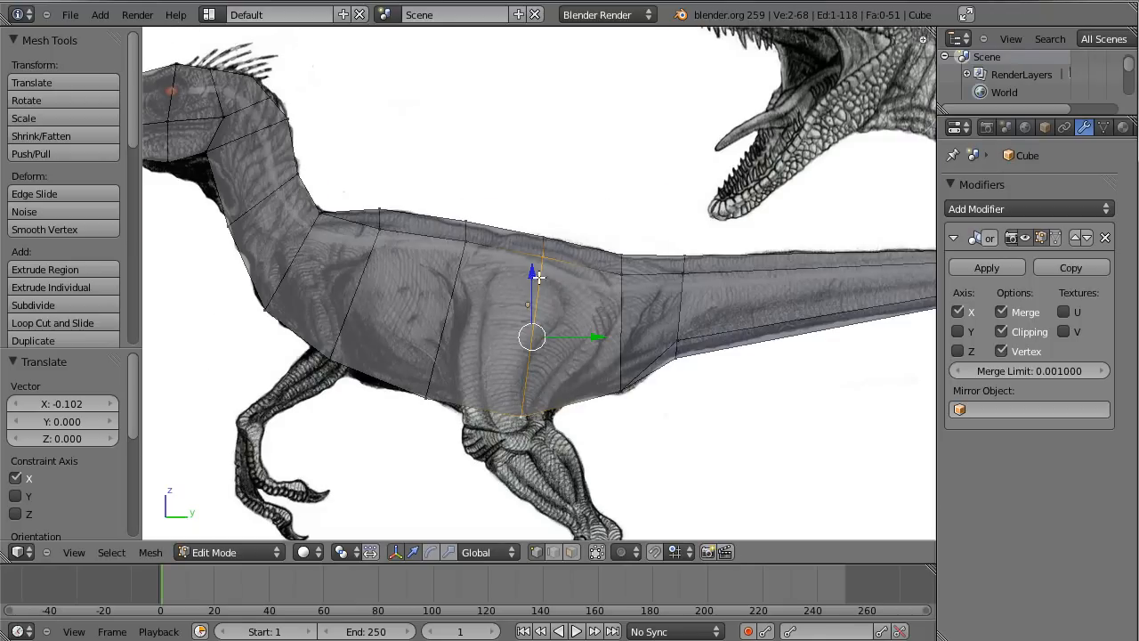
middle_drag(497, 438, 480, 338)
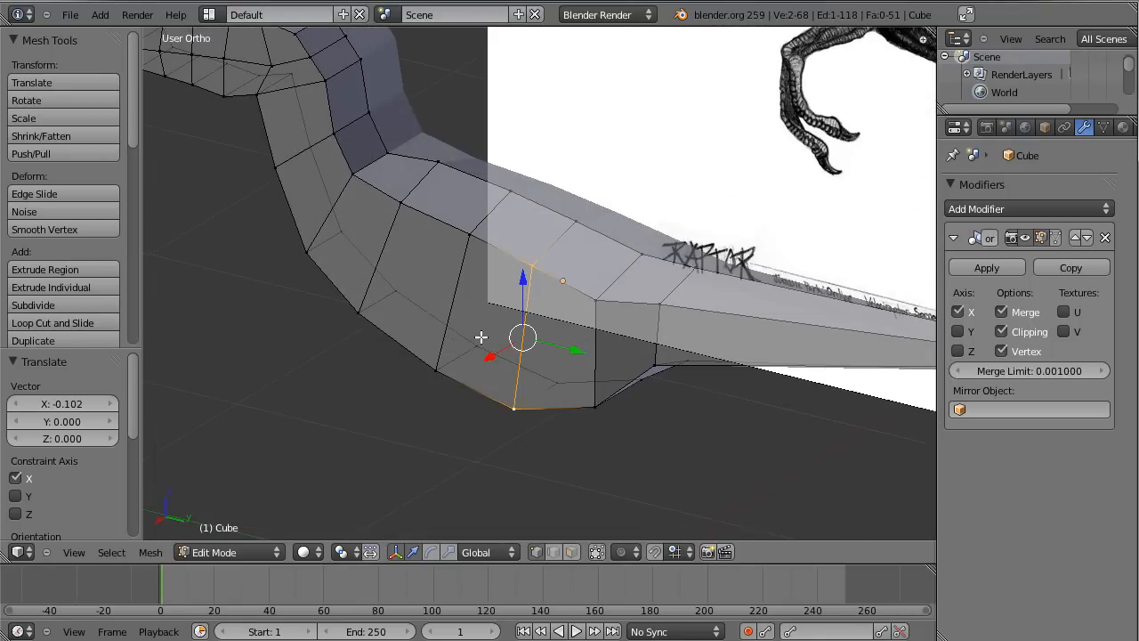
key(g)
key(x)
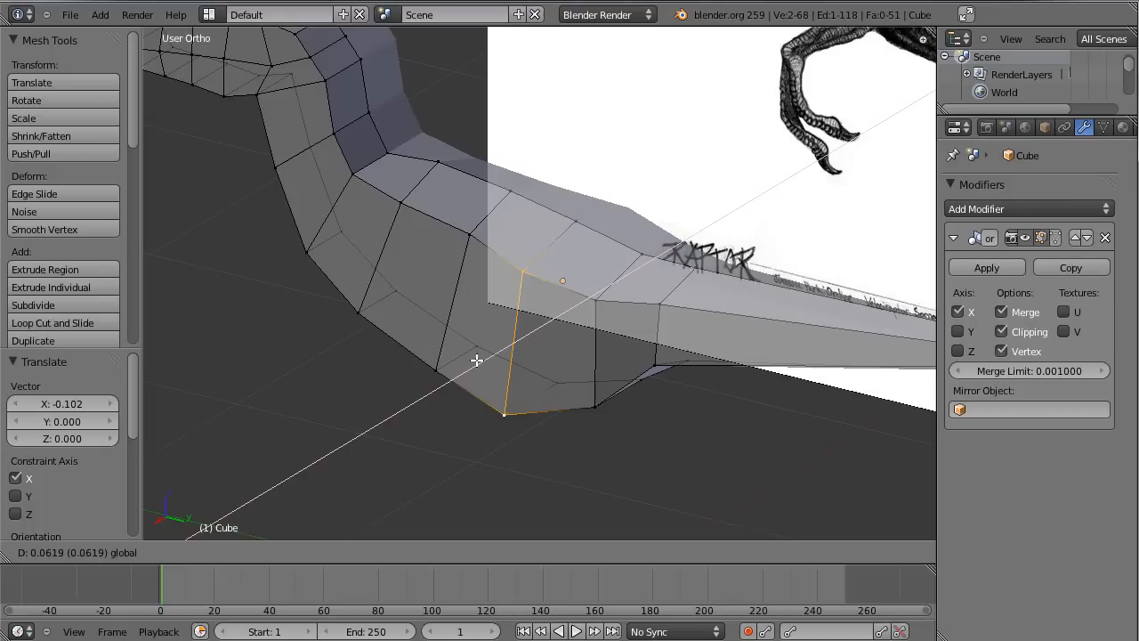
click(470, 332)
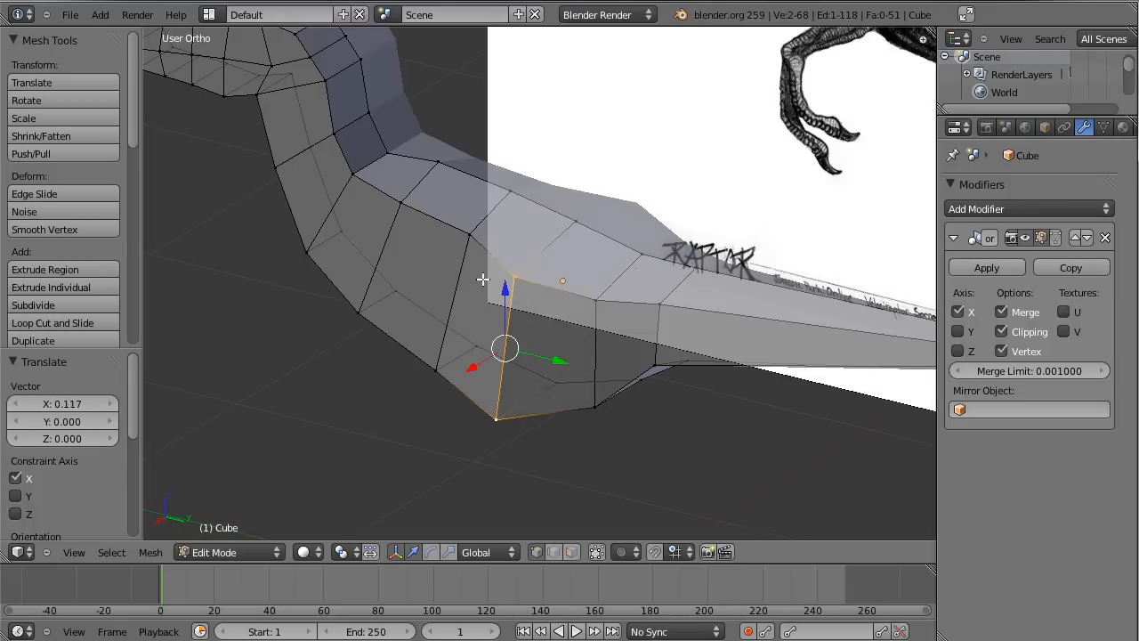
Step: Move the two outer vertices of the torso loop in front of the hip about 0.064 outward along X
key(g)
key(x)
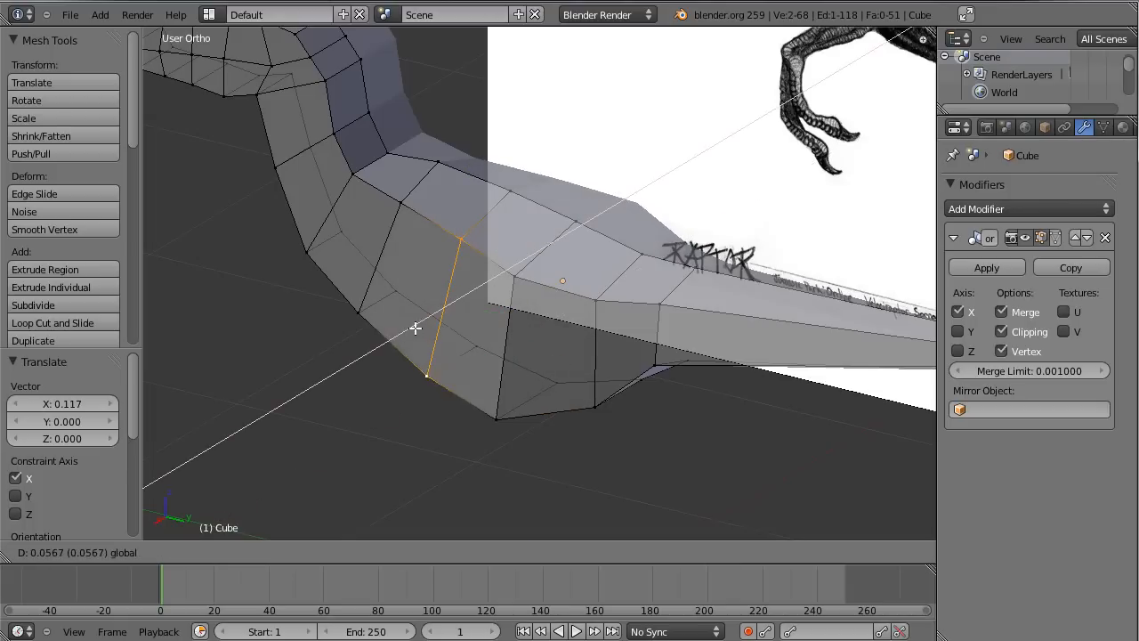
click(414, 329)
middle_drag(599, 300, 727, 310)
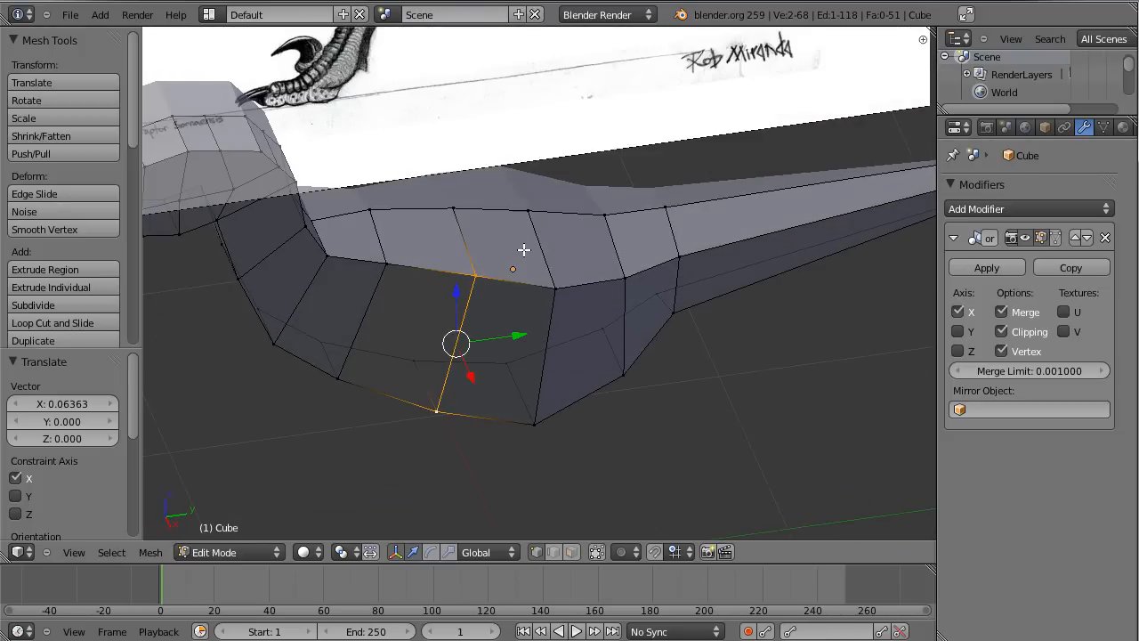
Step: Shift the four lower outer vertices along the belly along X and clear the selection
middle_drag(605, 320, 552, 375)
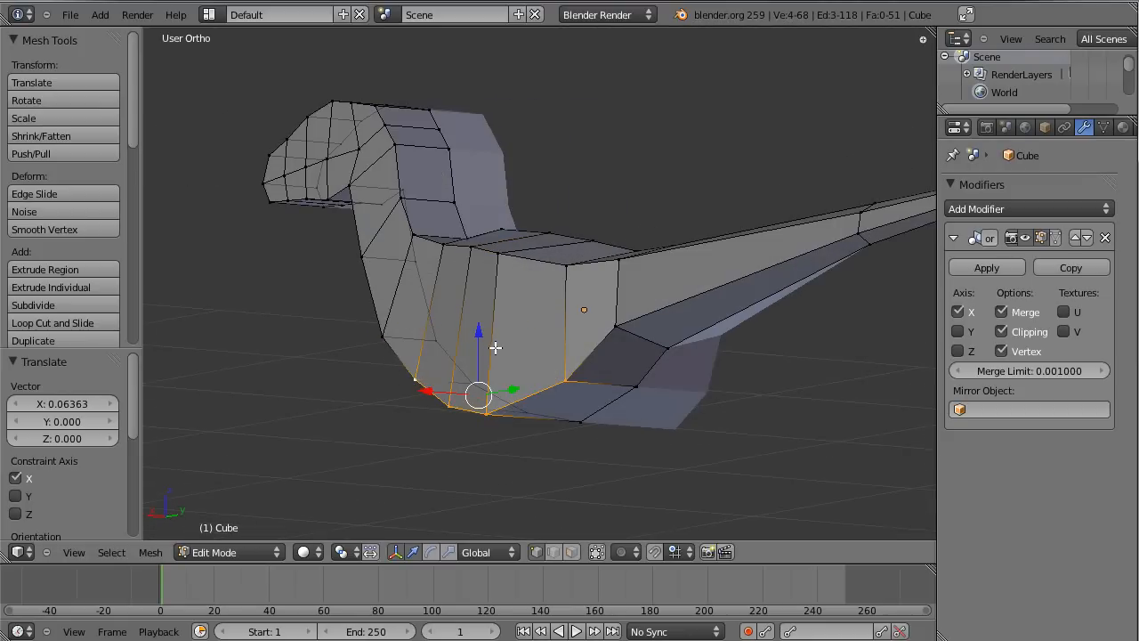
middle_drag(495, 347, 481, 329)
key(g)
key(x)
drag(480, 326, 480, 326)
middle_drag(543, 343, 519, 354)
drag(452, 366, 453, 367)
key(a)
Step: Select the outer side faces of the snout and head and move them about 0.116 inward along X
middle_drag(445, 334, 496, 332)
middle_drag(613, 280, 522, 323)
scroll(385, 457, up, 3)
shift+middle_drag(383, 457, 506, 291)
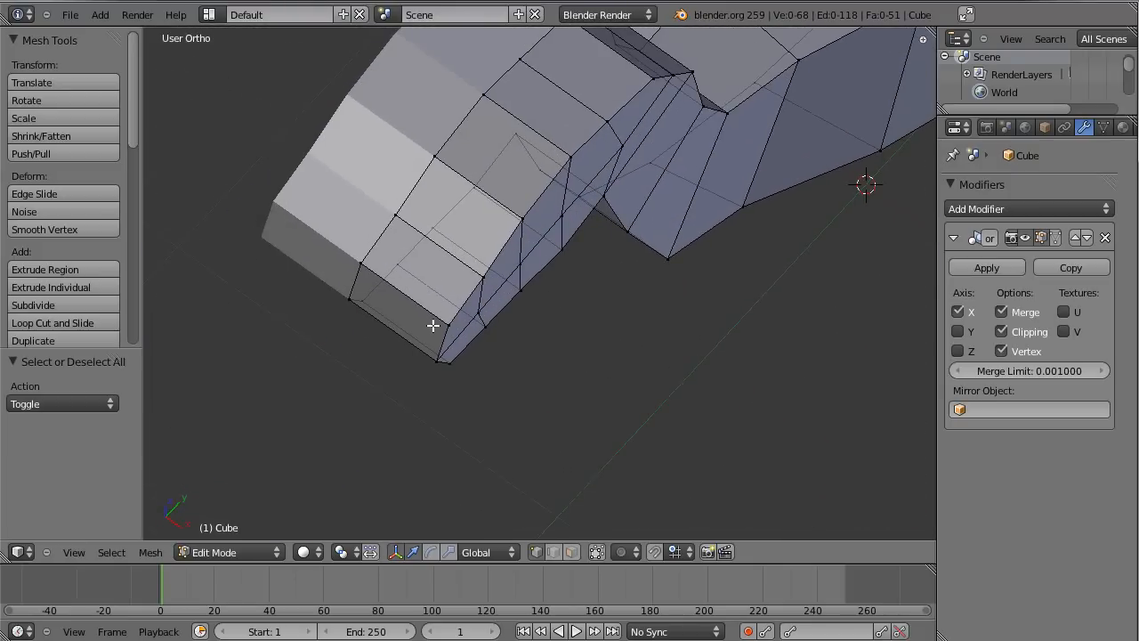
key(b)
drag(467, 230, 539, 351)
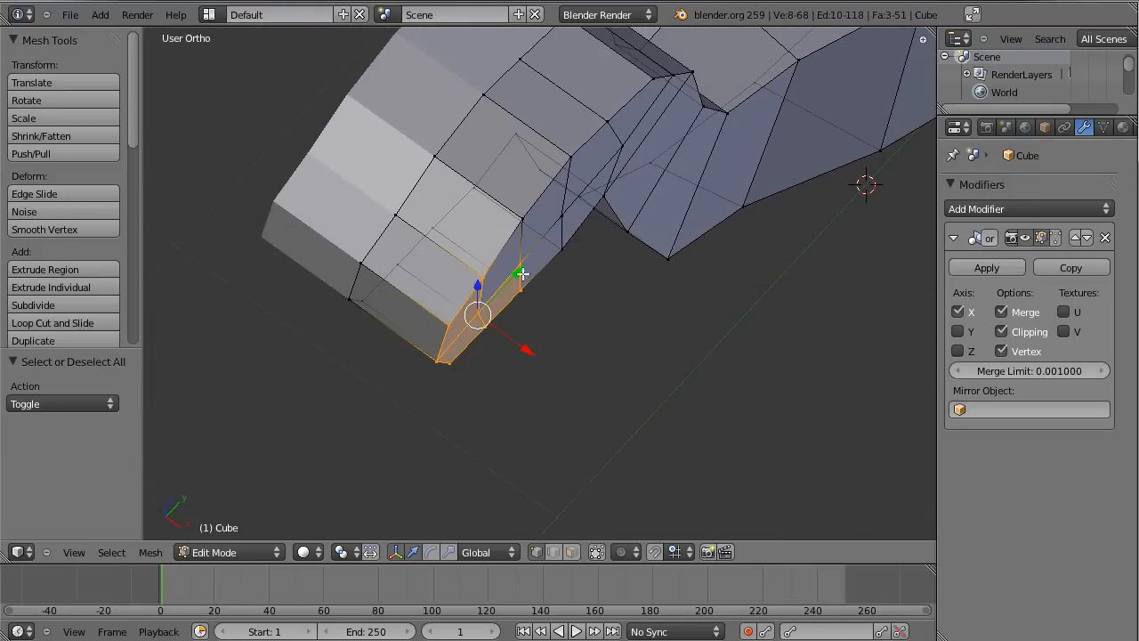
drag(568, 277, 568, 276)
middle_drag(549, 195, 655, 506)
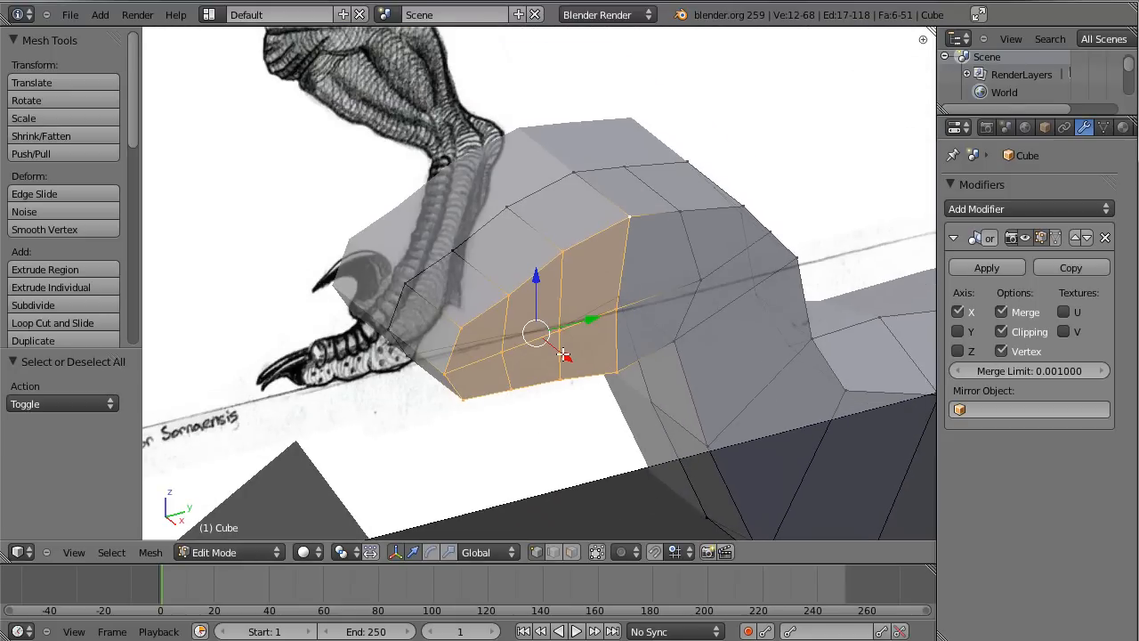
key(g)
key(x)
click(656, 356)
Step: Rotate the selected side faces of the head about -18.7° around Z to taper the snout
middle_drag(656, 356, 587, 472)
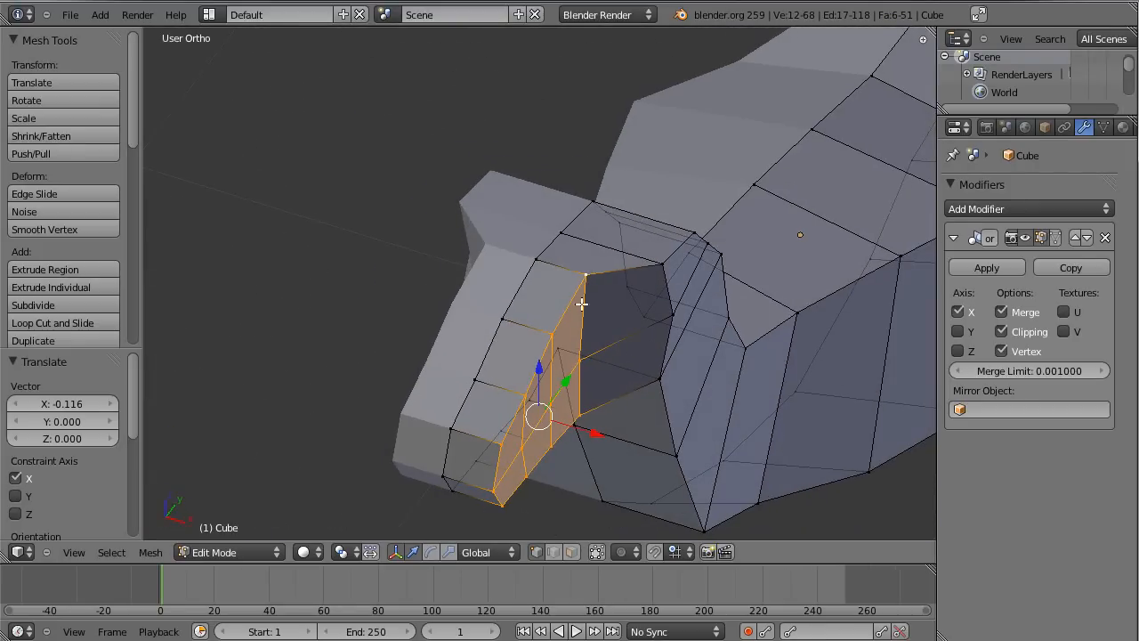
click(432, 553)
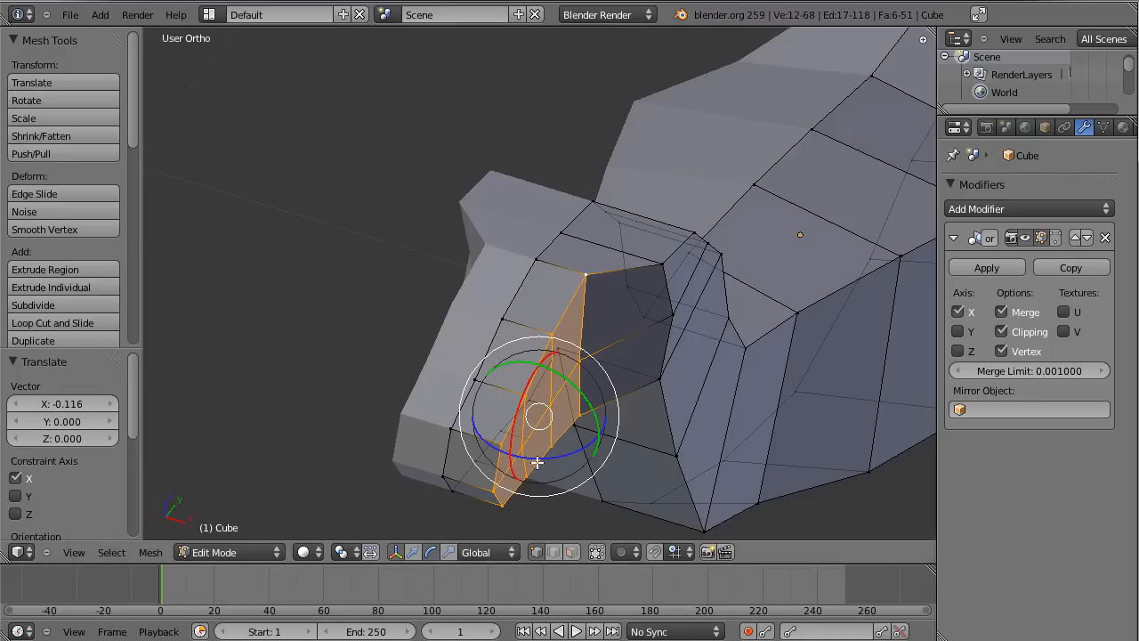
middle_drag(652, 446, 494, 384)
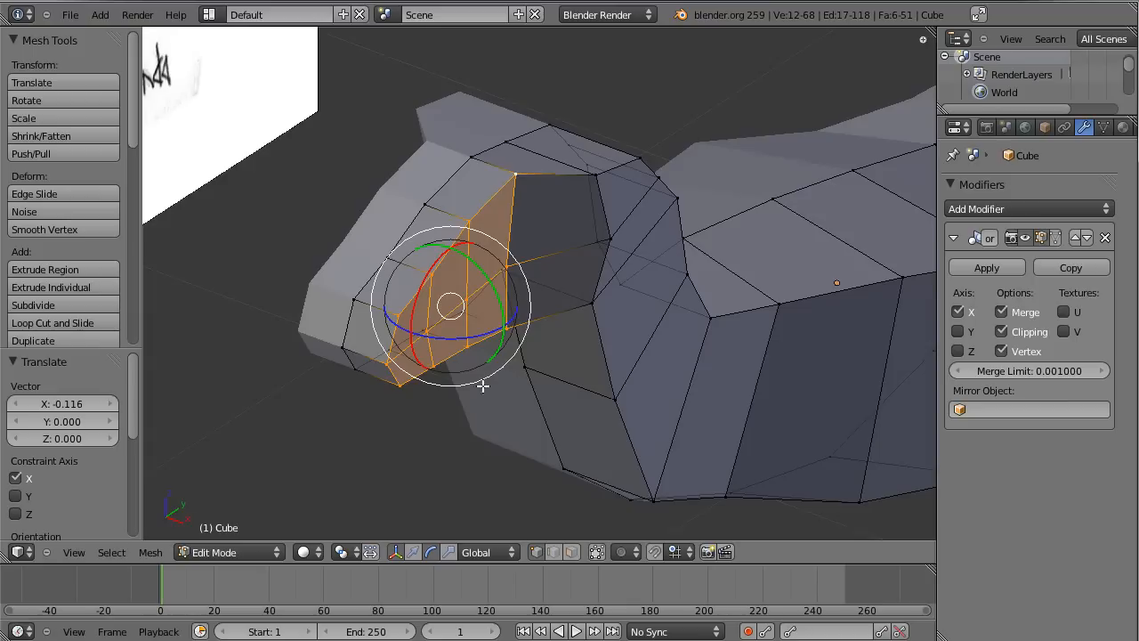
drag(492, 332, 477, 339)
Step: Fine-tune the rotation of the head's side faces around Z, ending with a turn of about 0.88°
middle_drag(453, 319, 483, 369)
middle_drag(615, 319, 578, 381)
key(r)
key(z)
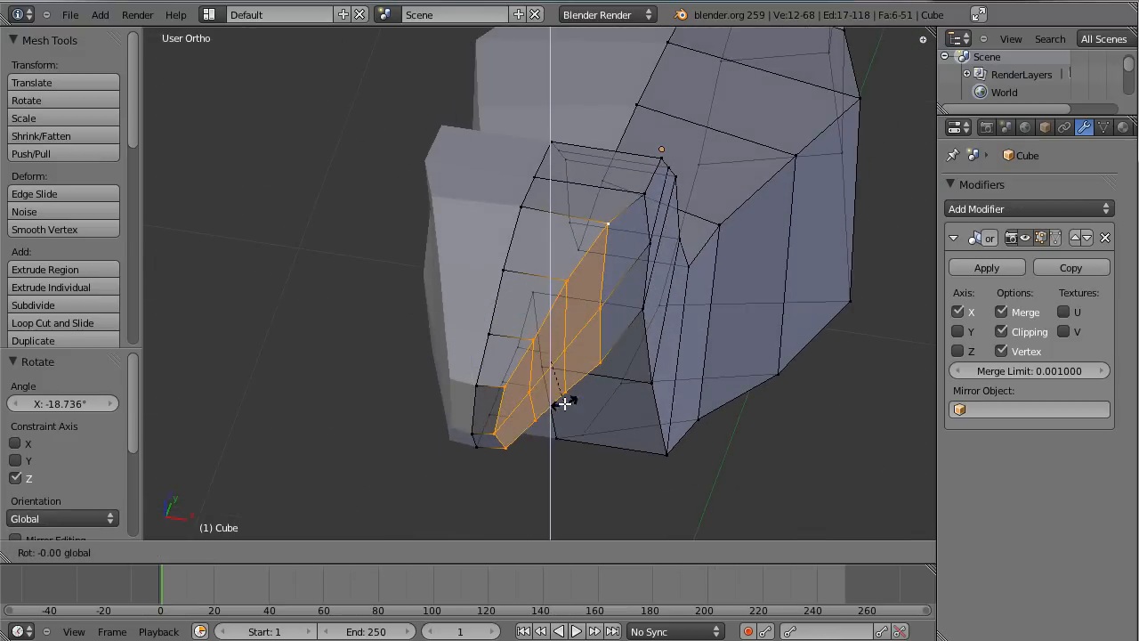
click(566, 402)
middle_drag(567, 402, 541, 514)
key(r)
key(z)
click(490, 483)
Step: Select the outer vertices where the head meets the neck and move them about 0.041 inward along X
middle_drag(490, 483, 317, 373)
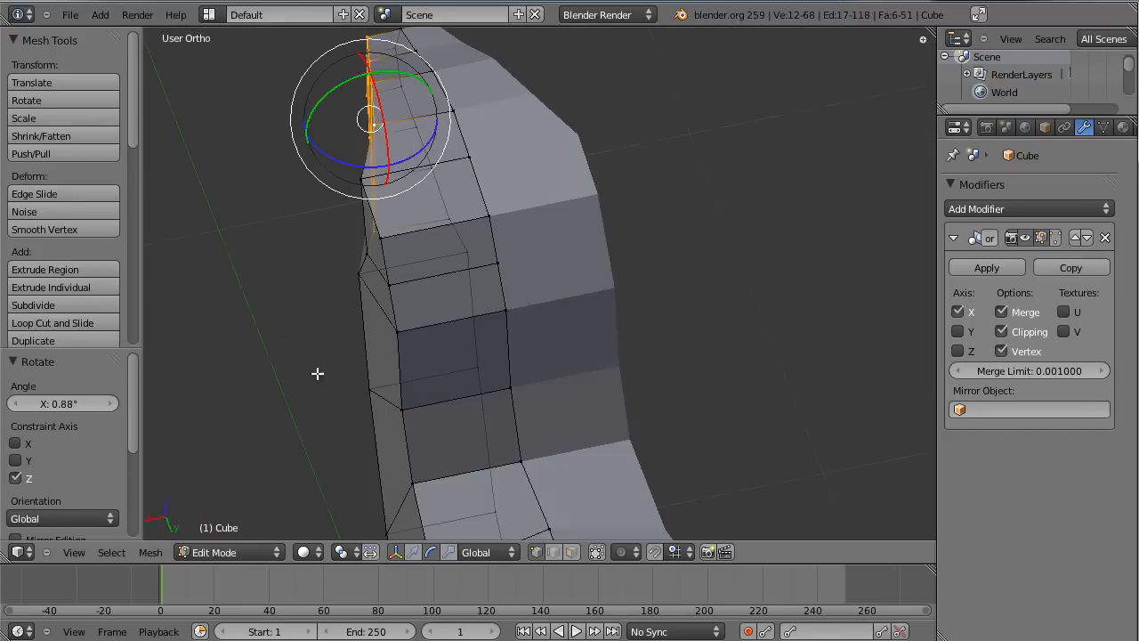
middle_drag(369, 316, 362, 237)
key(a)
key(b)
drag(313, 102, 386, 343)
middle_drag(434, 292, 637, 314)
click(414, 554)
middle_drag(520, 347, 341, 294)
key(g)
key(x)
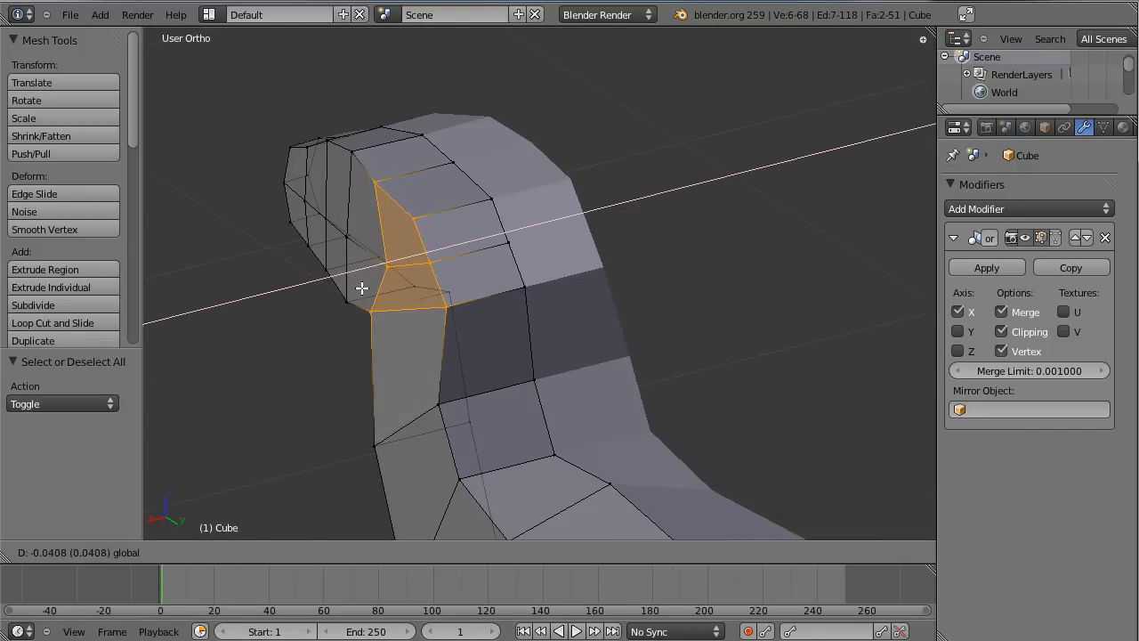
click(363, 288)
Step: In side view, move the three outer vertices at the back of the head forward and down, and clear the selection
key(KP_3)
middle_drag(563, 307, 578, 194)
key(KP_5)
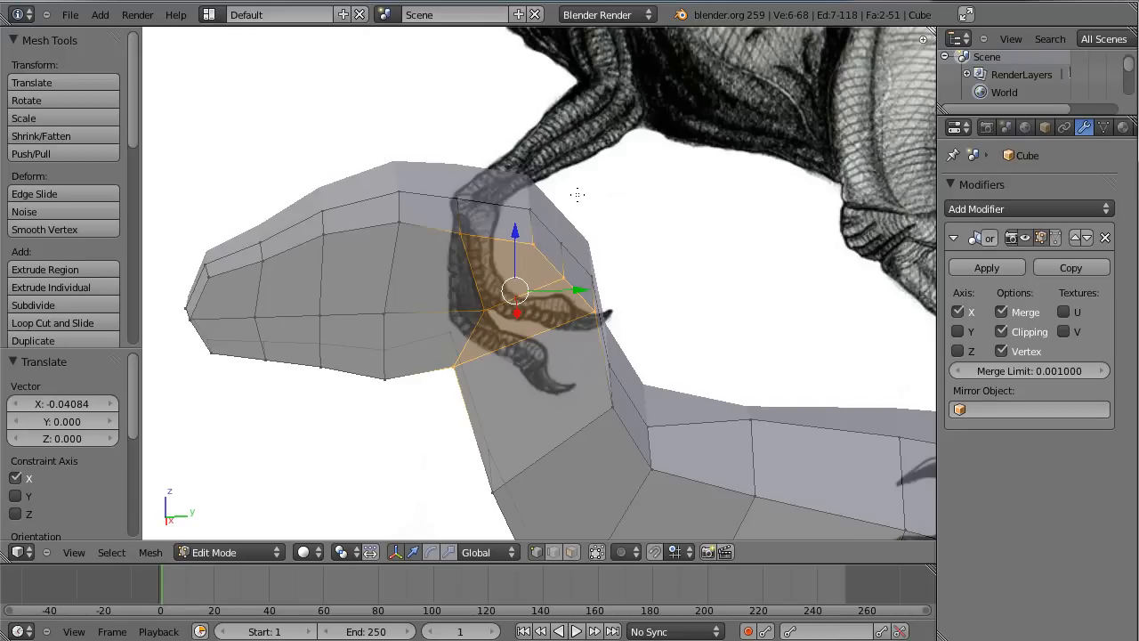
key(KP_3)
scroll(596, 267, up, 5)
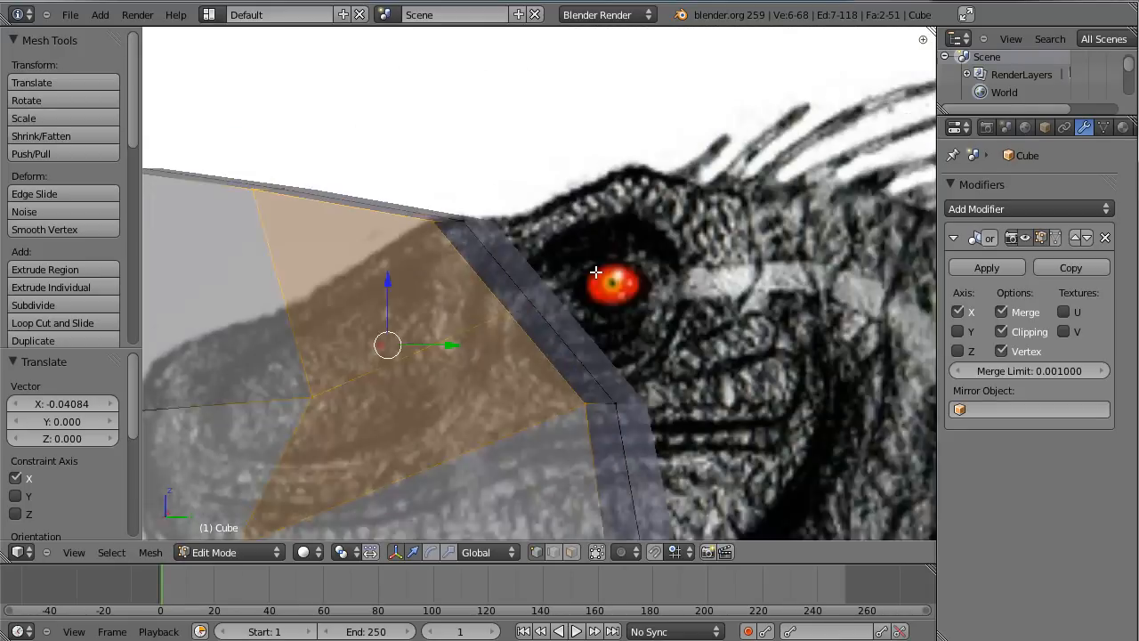
middle_drag(596, 272, 590, 272)
right_click(421, 221)
shift+right_click(509, 320)
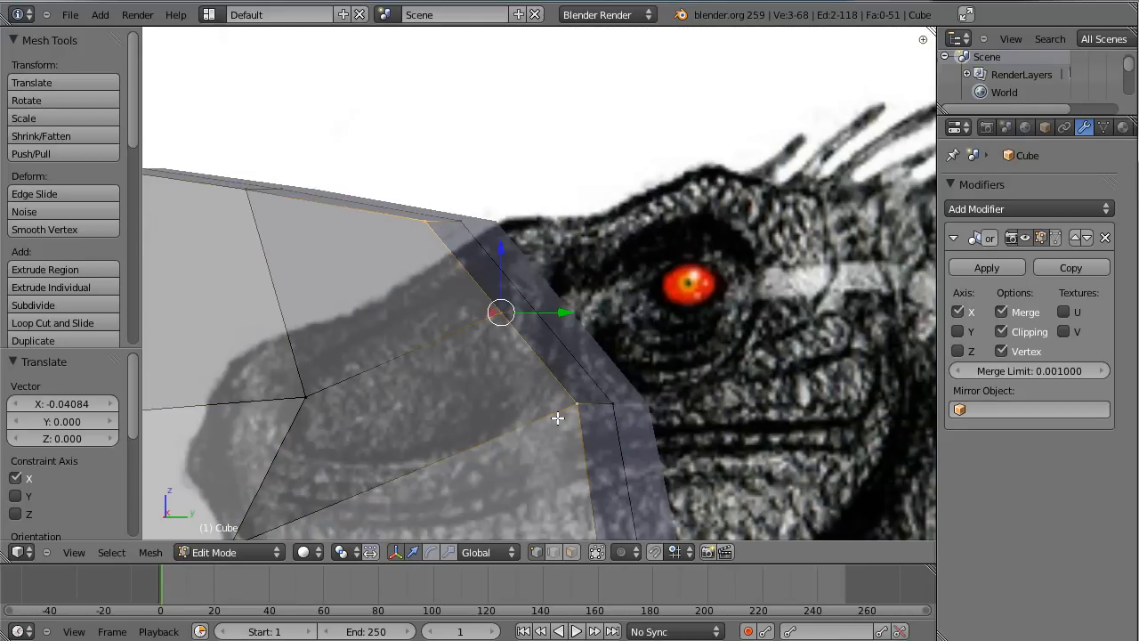
key(KP_3)
scroll(558, 418, up, 1)
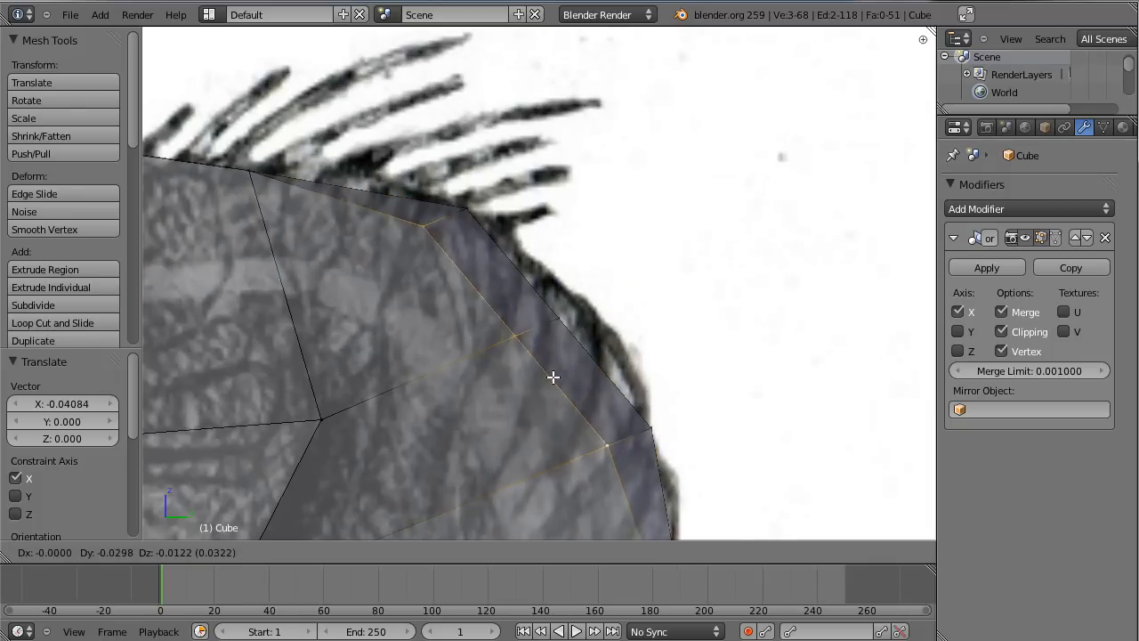
click(550, 386)
key(a)
Step: Lower the outer head-top vertices behind, above and in front of the eye, the front one by about 0.026
scroll(498, 341, down, 1)
shift+middle_drag(339, 291, 665, 328)
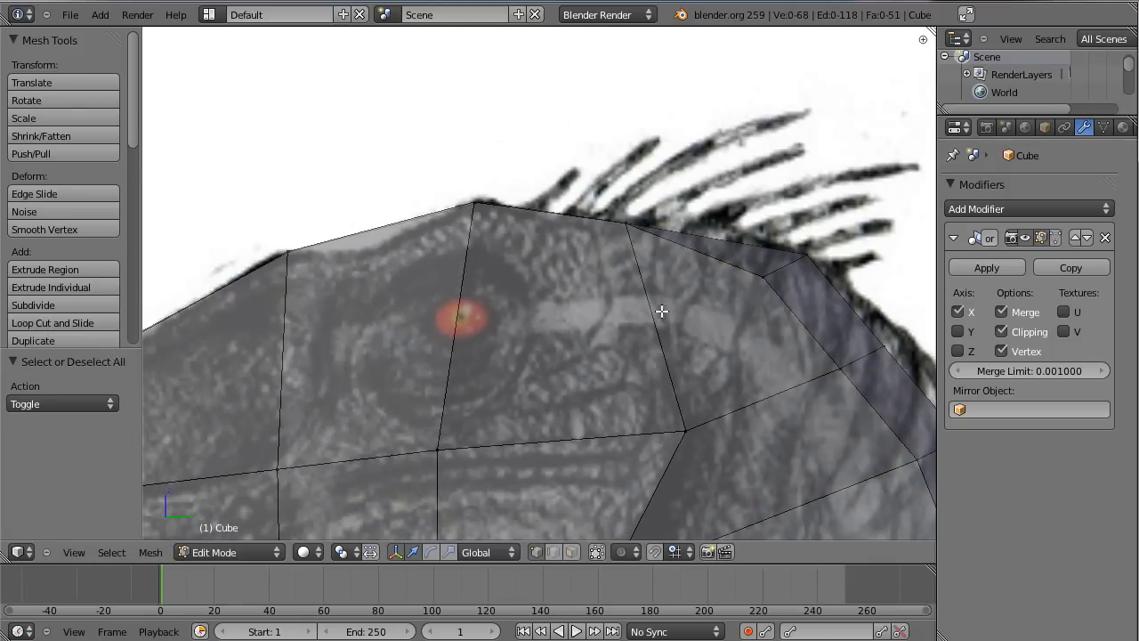
key(g)
click(628, 253)
right_click(474, 206)
key(g)
click(451, 279)
key(g)
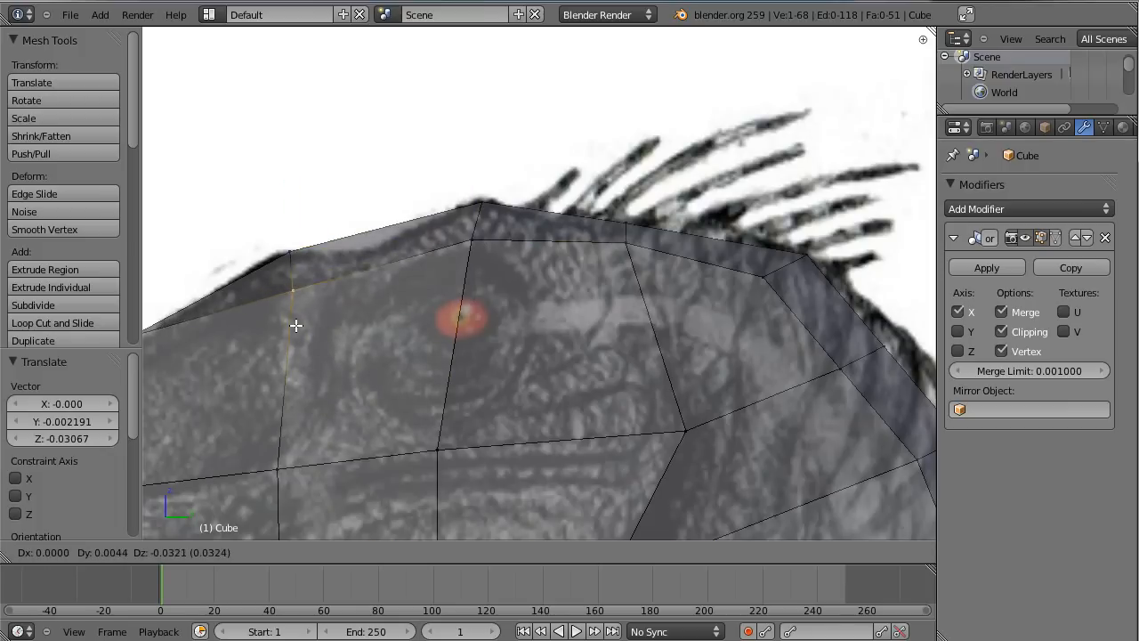
click(296, 320)
Step: Leave Edit Mode and examine the whole mirrored body from the front
scroll(495, 246, down, 4)
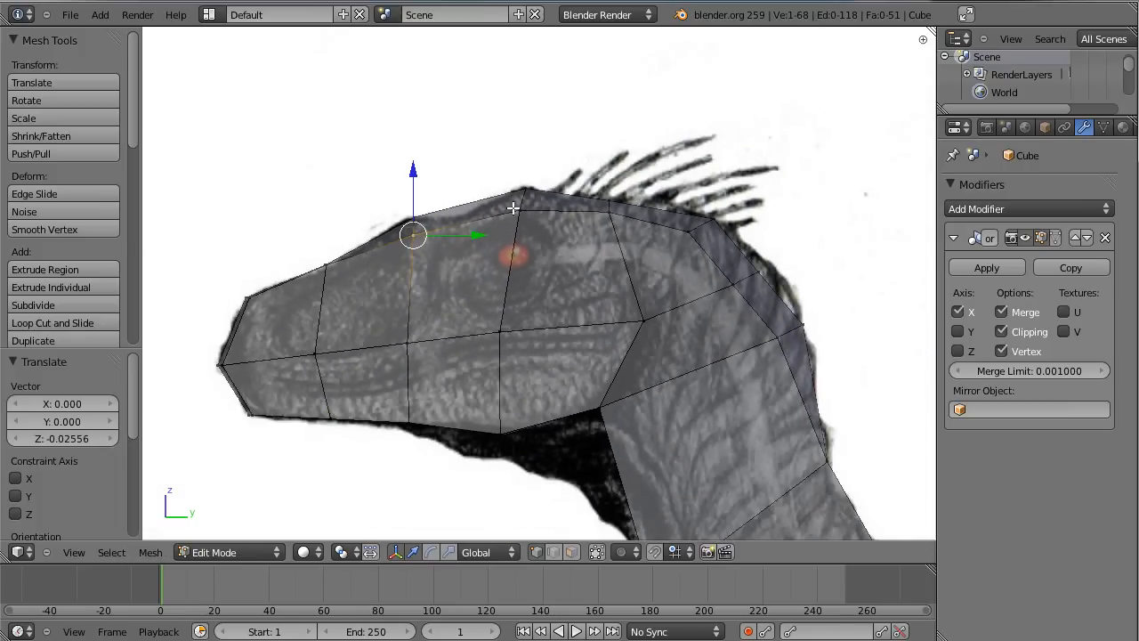
key(Tab)
middle_drag(553, 282, 695, 279)
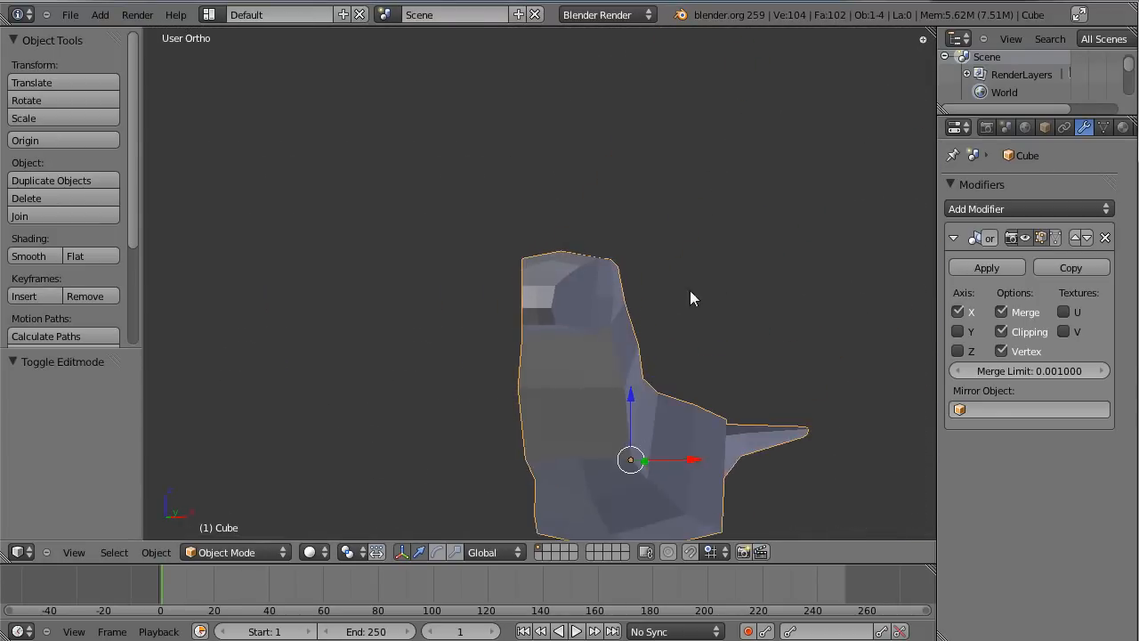
Step: Enter Edit Mode, move the four outer mouth-line vertices about 0.036 outward along X, and clear the selection in side view
scroll(691, 285, up, 4)
key(Tab)
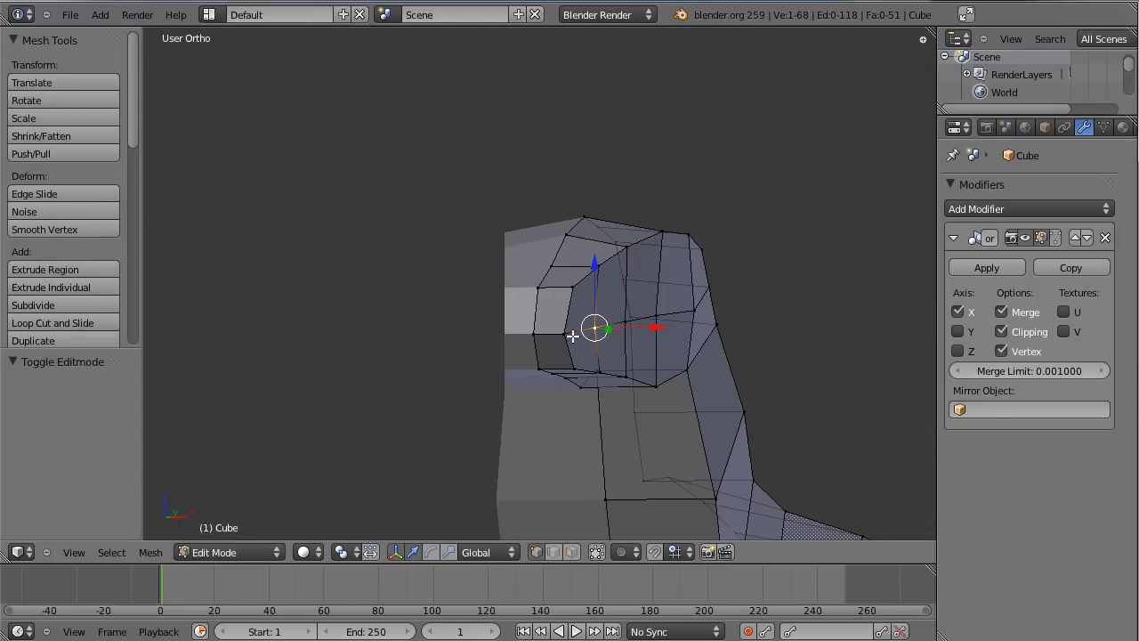
drag(674, 329, 687, 323)
scroll(681, 322, down, 3)
middle_drag(602, 315, 505, 305)
key(KP_3)
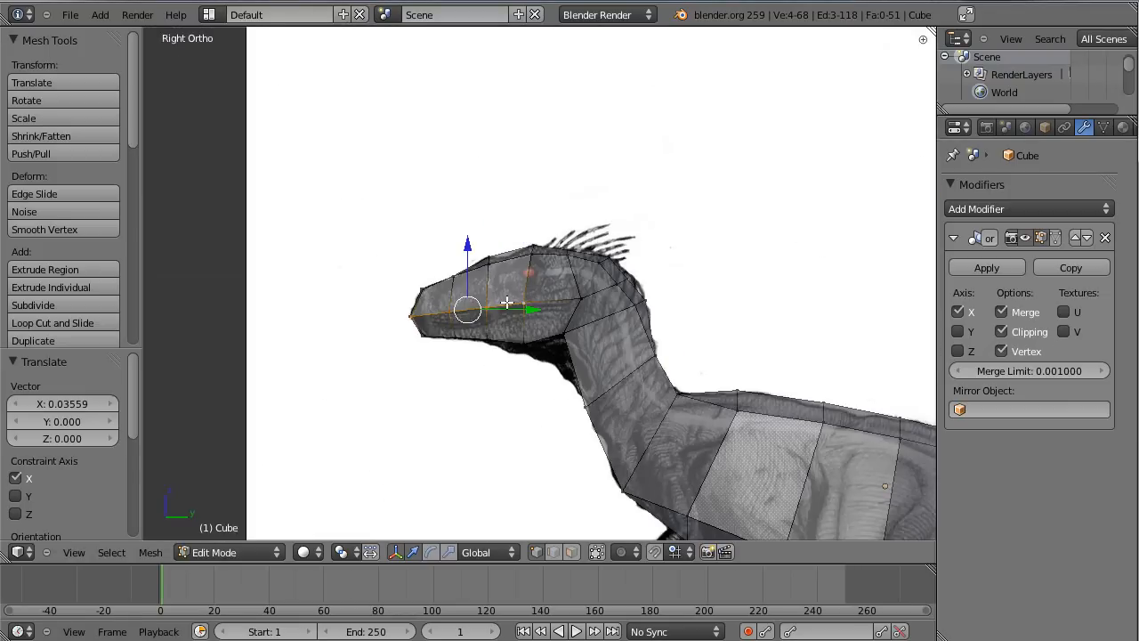
scroll(552, 285, up, 6)
scroll(594, 271, up, 2)
key(a)
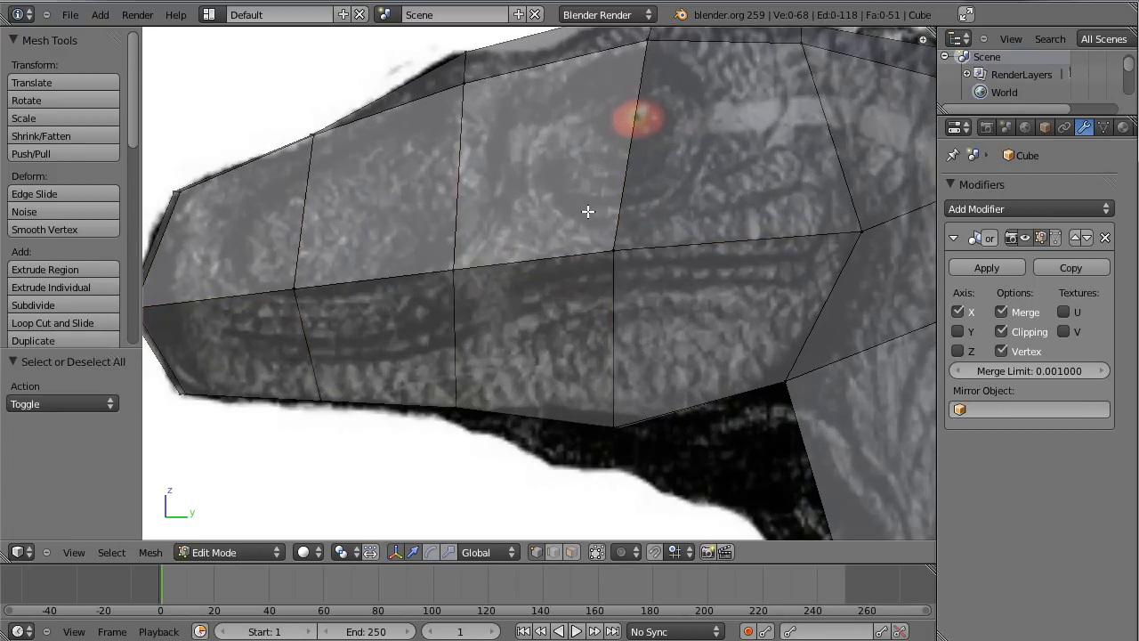
Step: Lower the outer mouth-line vertex below the eye and the one at the rear corner of the jaw
drag(652, 294, 653, 296)
key(g)
click(647, 313)
key(a)
key(b)
drag(828, 205, 886, 279)
key(g)
click(874, 276)
key(a)
Step: Lower the next two mouth-line vertices toward the snout onto the drawn mouth, the foremost by about 0.039
drag(469, 325, 481, 322)
key(g)
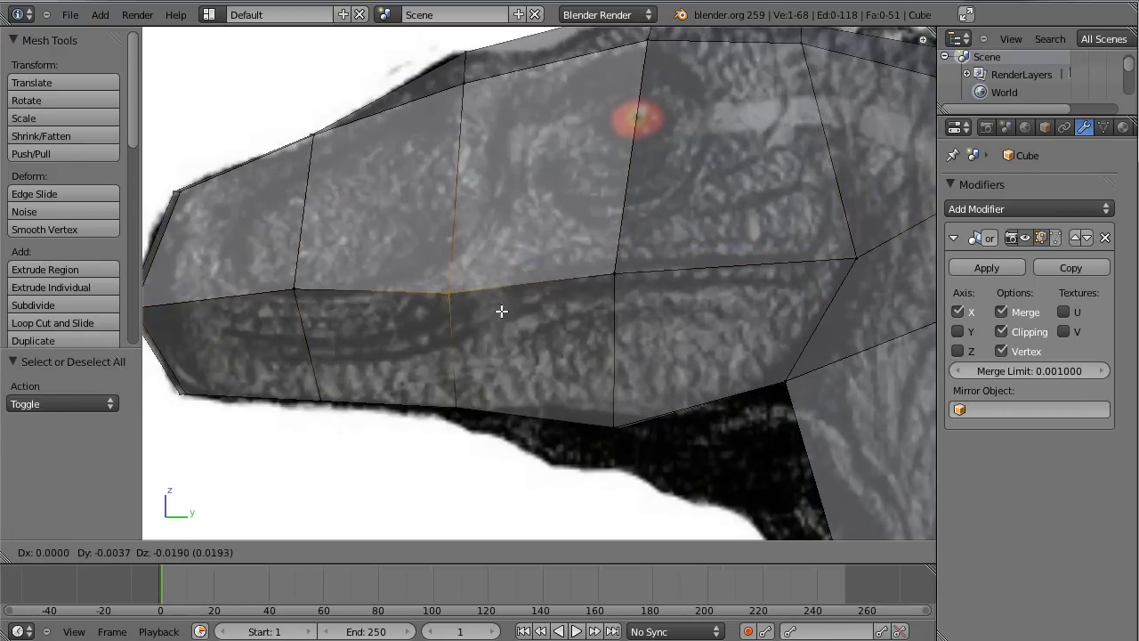
click(501, 331)
key(g)
click(498, 335)
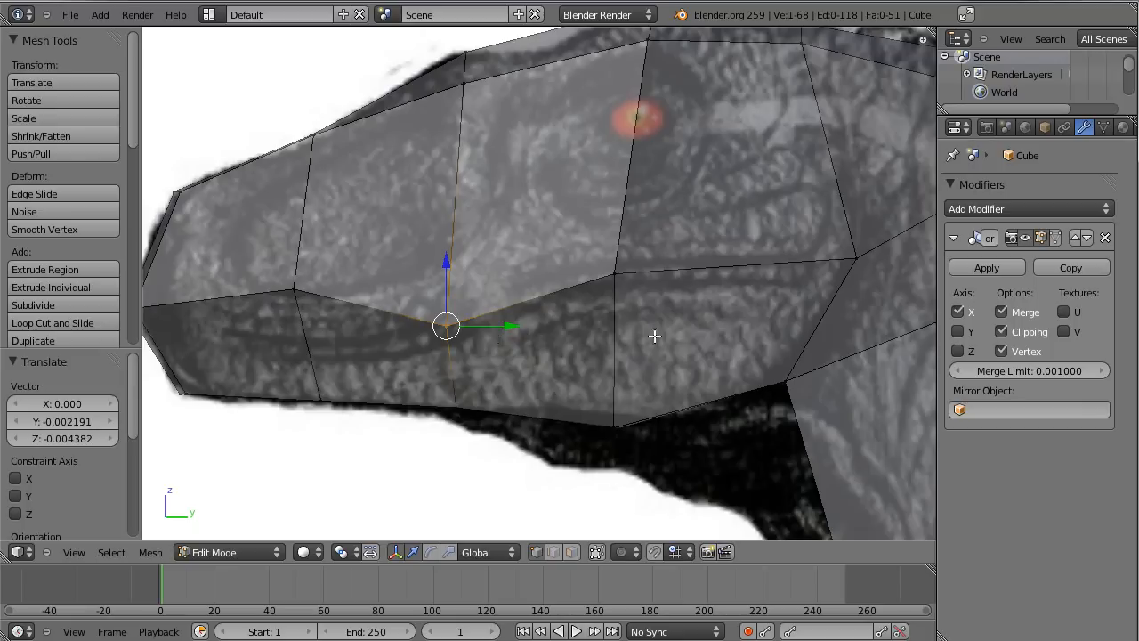
key(a)
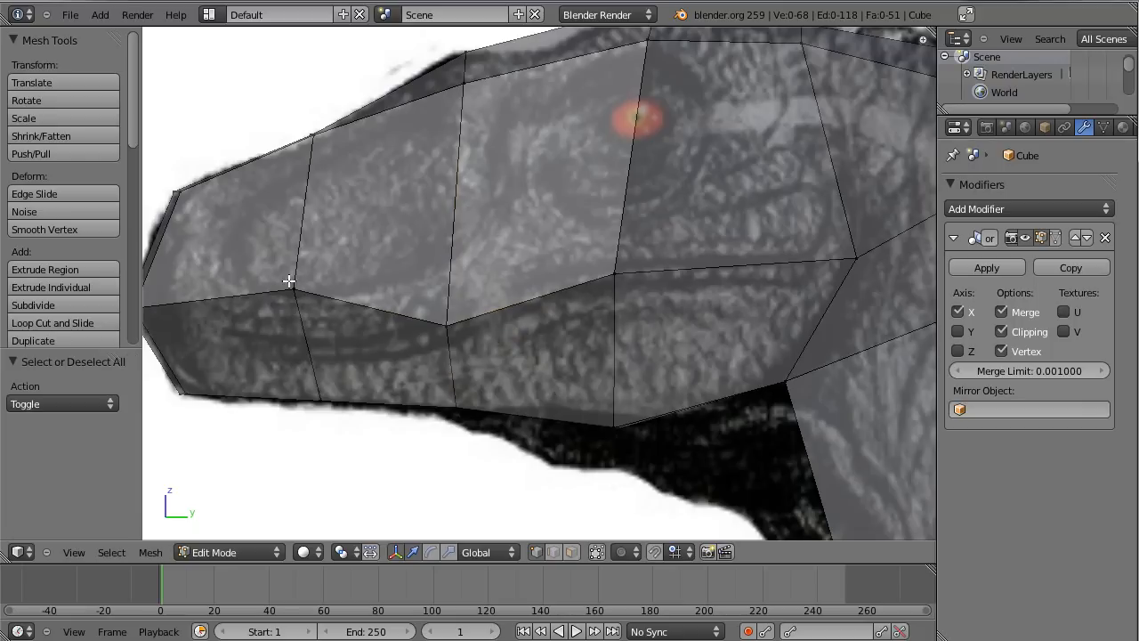
drag(278, 278, 305, 297)
key(g)
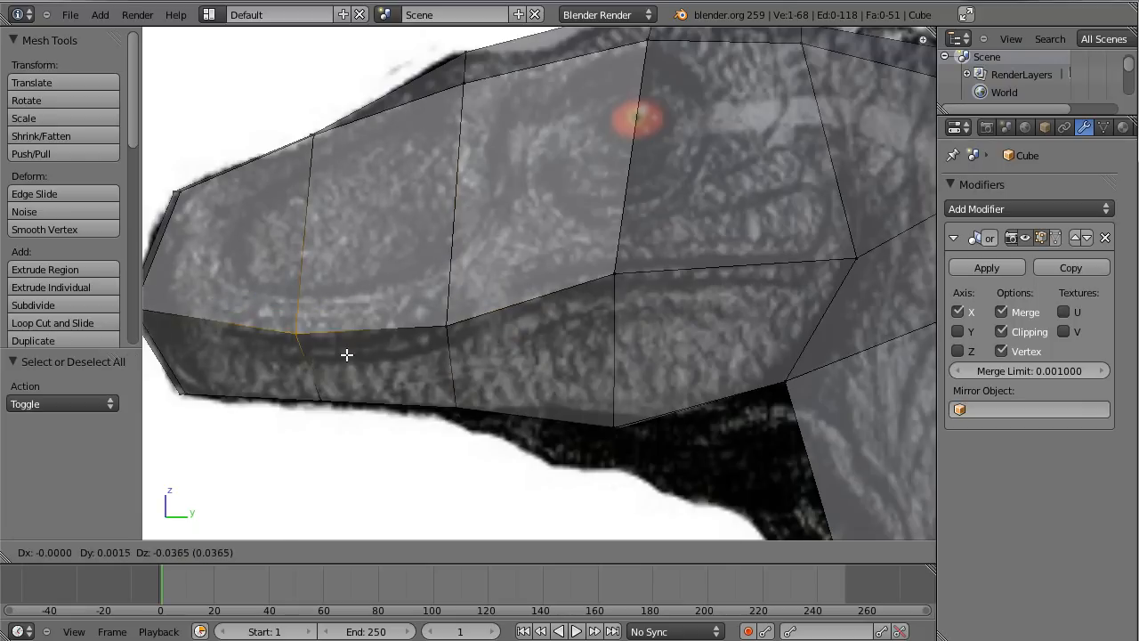
click(345, 358)
Step: Select the two vertices at the snout tip, reposition them in side view, and clear the selection
shift+middle_drag(428, 311, 574, 288)
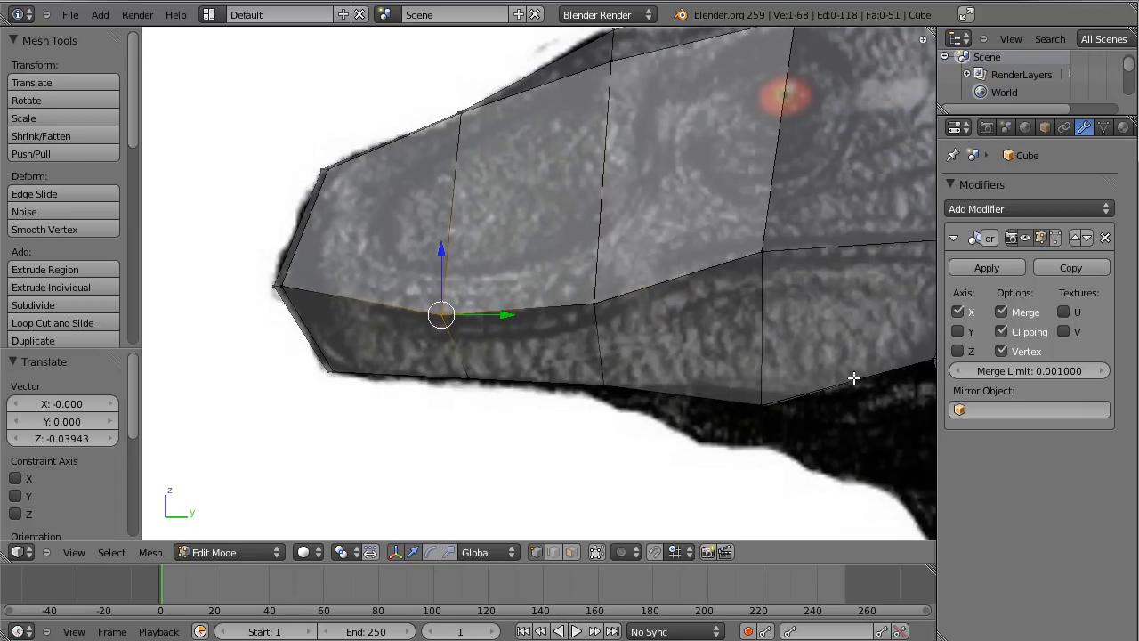
scroll(398, 368, up, 1)
scroll(398, 368, up, 1)
scroll(267, 333, down, 2)
key(a)
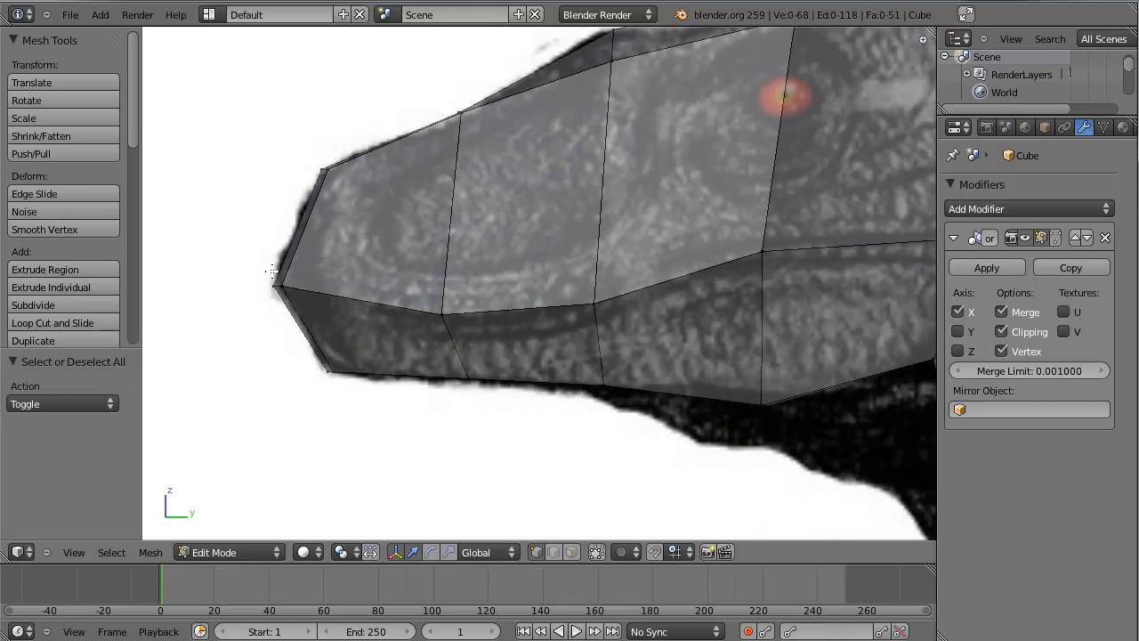
drag(242, 248, 303, 303)
key(g)
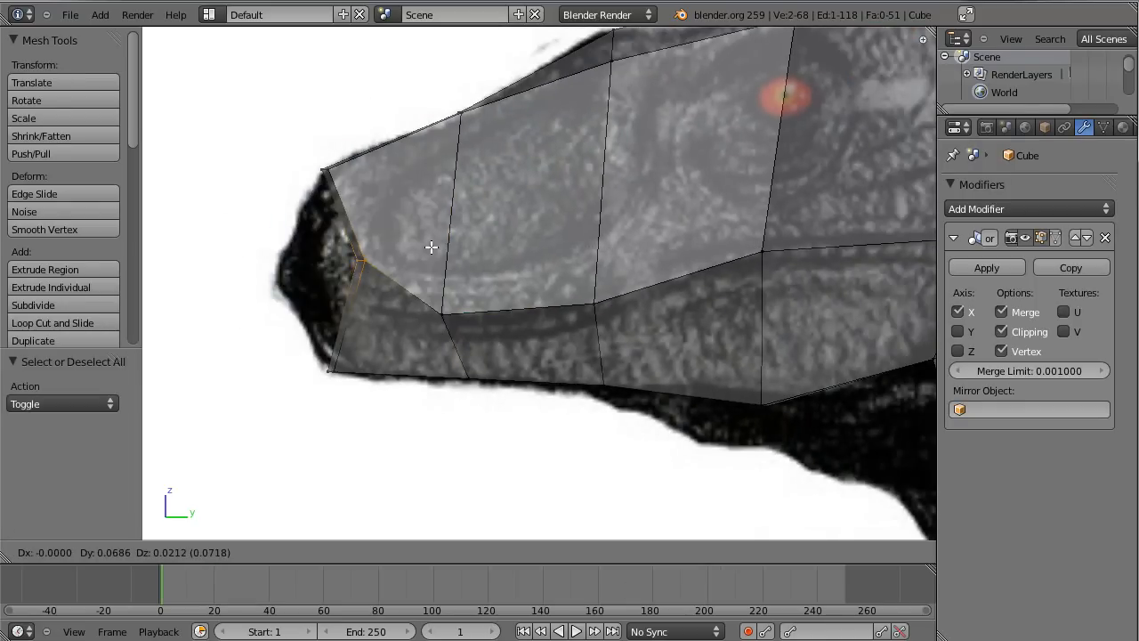
click(400, 285)
key(a)
Step: Select the outer vertices around the back of the head and move them about 0.035 inward along X
mouse_move(399, 285)
middle_down()
mouse_move(445, 312)
mouse_move(605, 312)
mouse_move(706, 293)
mouse_move(745, 252)
mouse_move(685, 290)
mouse_move(775, 303)
mouse_move(811, 275)
mouse_move(920, 275)
mouse_move(757, 320)
middle_up()
key(z)
key(z)
right_click(747, 325)
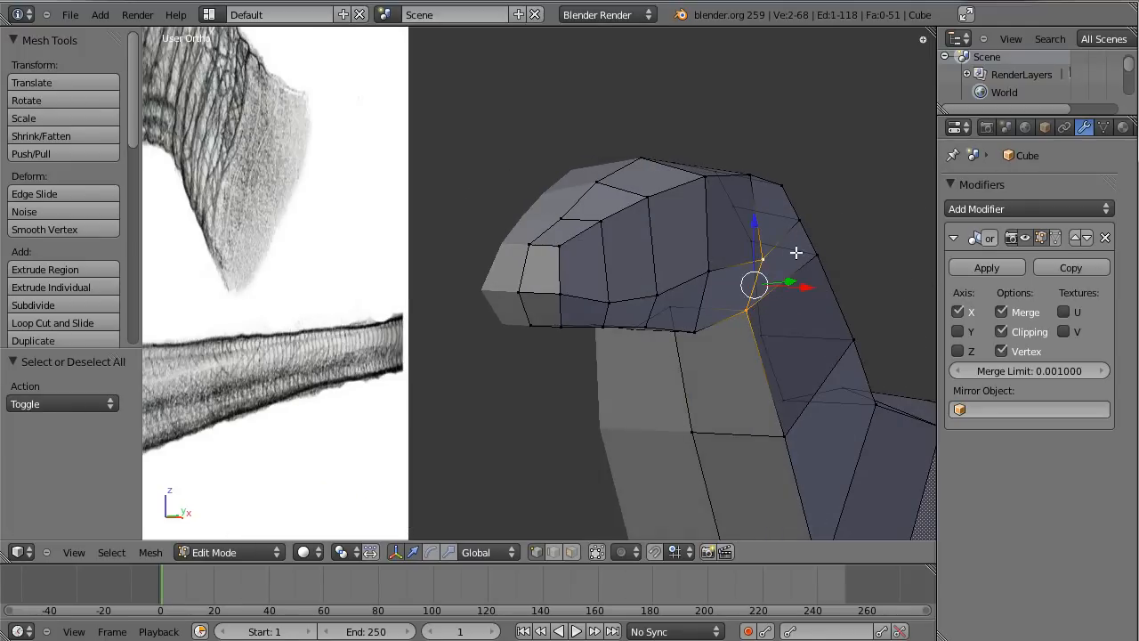
shift+right_click(750, 177)
middle_drag(750, 177, 786, 211)
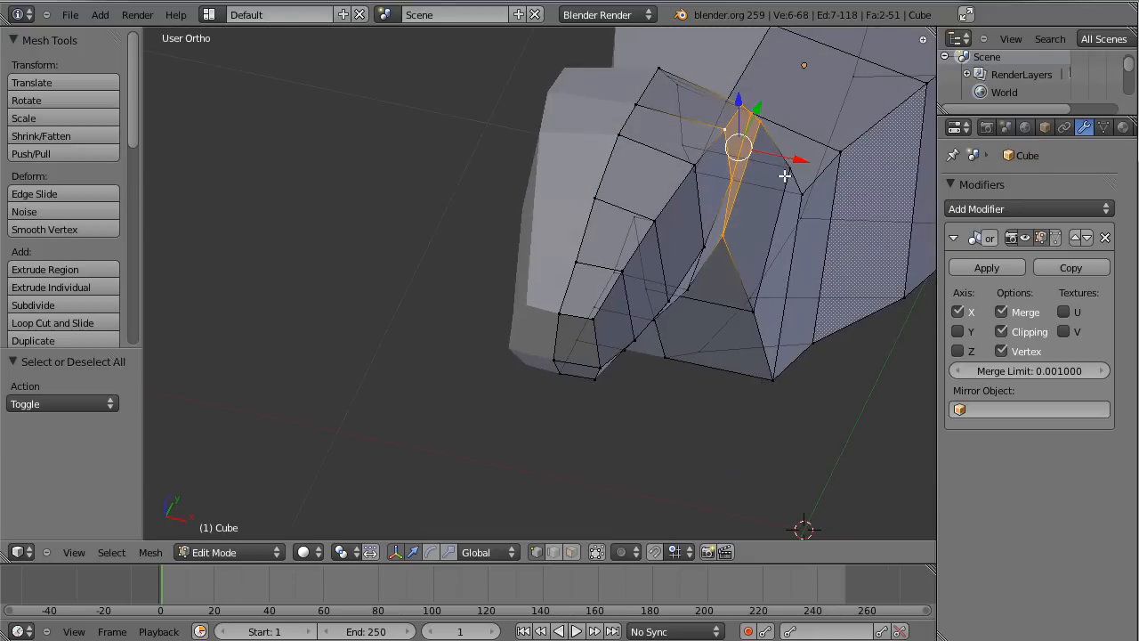
drag(783, 153, 770, 157)
click(765, 156)
Step: Select the column of three outer vertices behind the eye, move it slightly inward along X, and check the mirrored shape
right_click(692, 165)
middle_drag(692, 164, 698, 266)
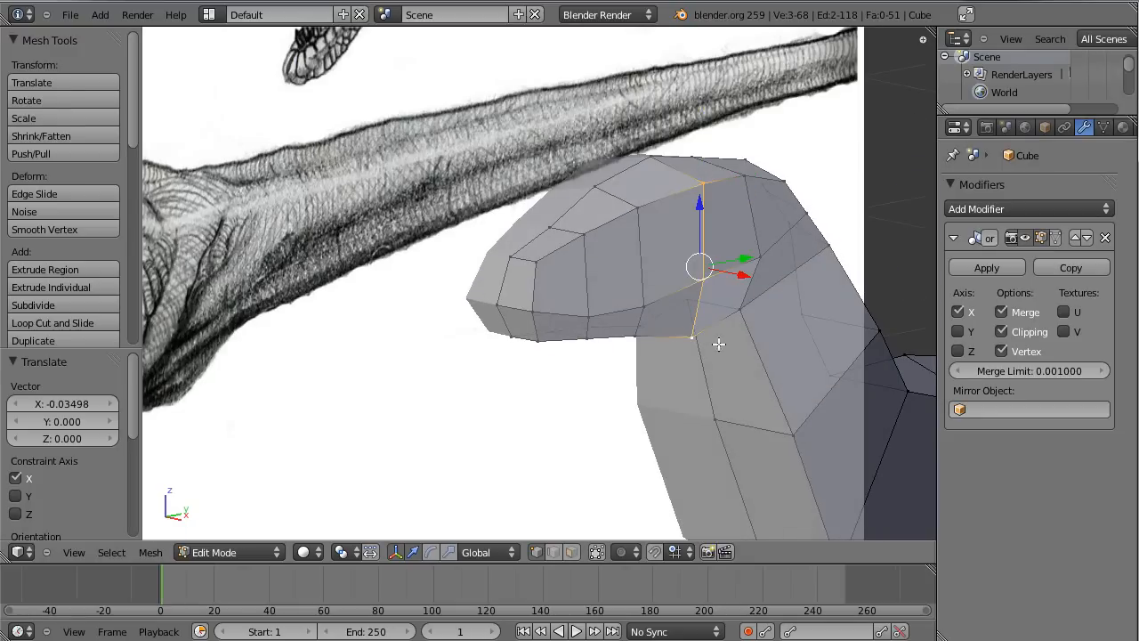
middle_drag(718, 344, 775, 301)
drag(753, 265, 738, 261)
middle_drag(737, 262, 378, 292)
key(Tab)
scroll(709, 234, down, 5)
Step: Select the two outer side vertices at mid-neck and move them about 0.052 inward along X
key(Tab)
shift+middle_drag(659, 406, 631, 348)
middle_drag(518, 271, 511, 304)
right_click(510, 303)
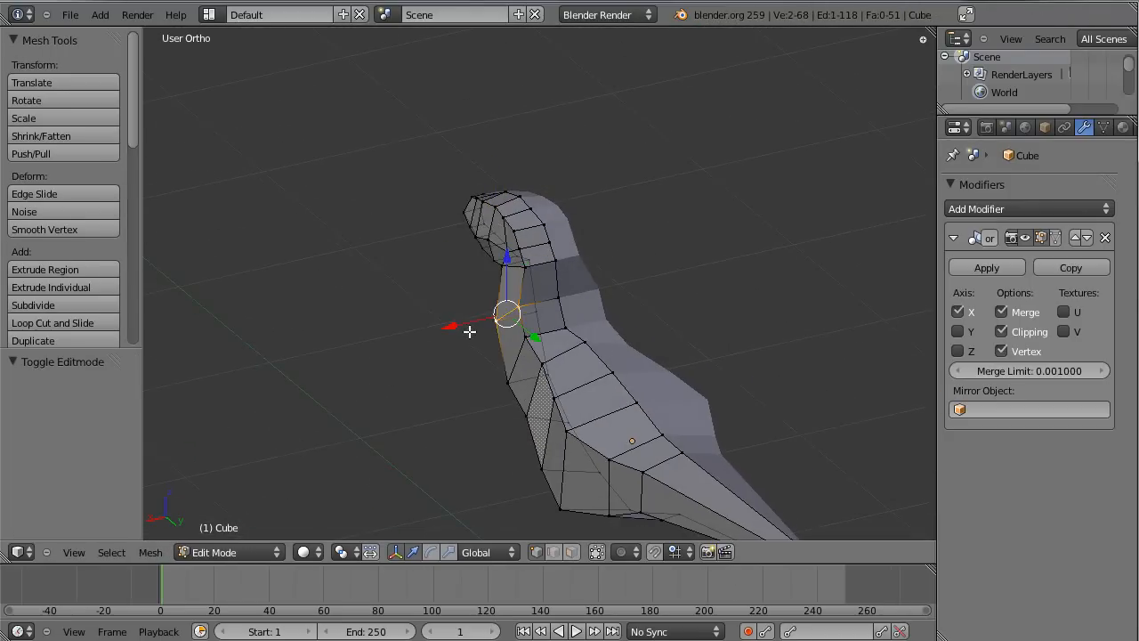
key(g)
key(x)
click(513, 339)
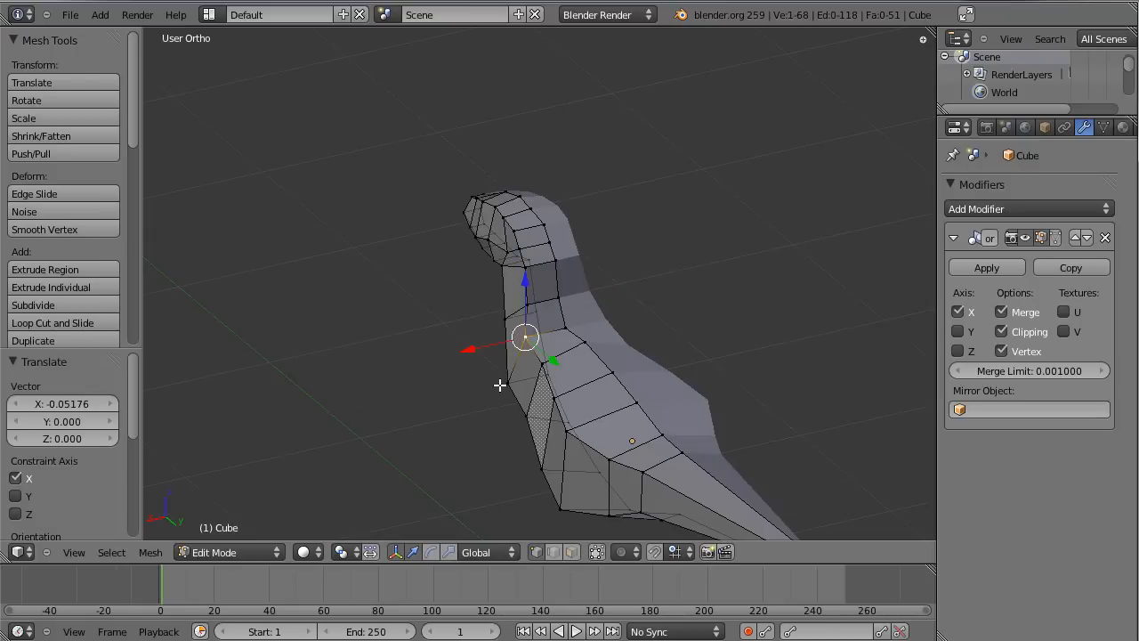
Step: In side view, scale the pair of outer mid-neck vertices to 0.626 and scale the pair at the neck base
middle_drag(470, 397, 572, 350)
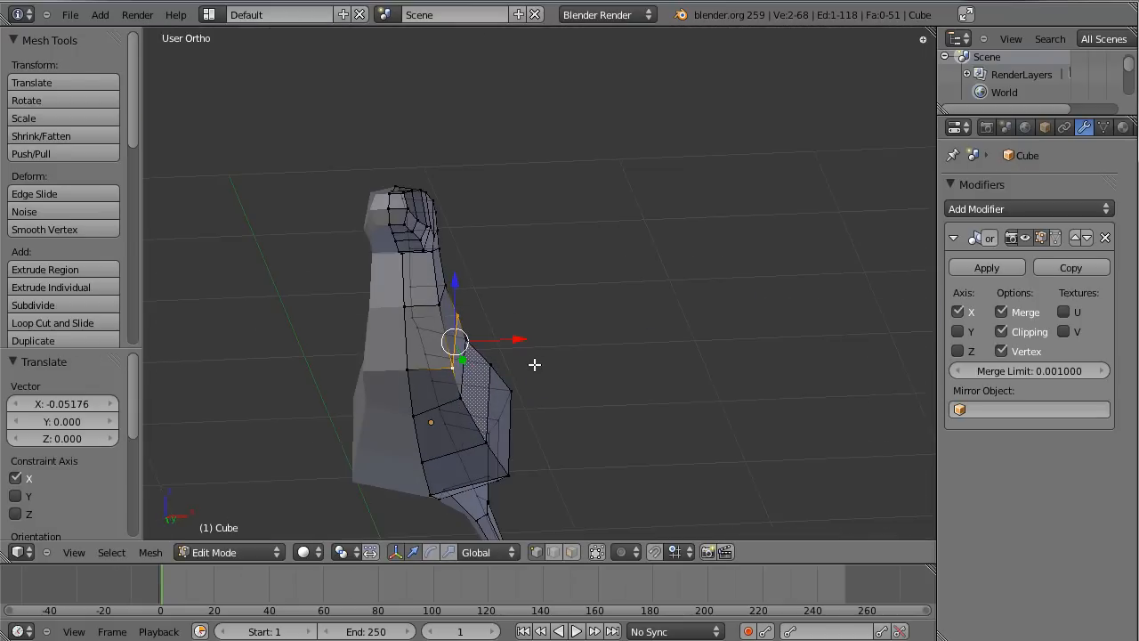
scroll(587, 366, up, 4)
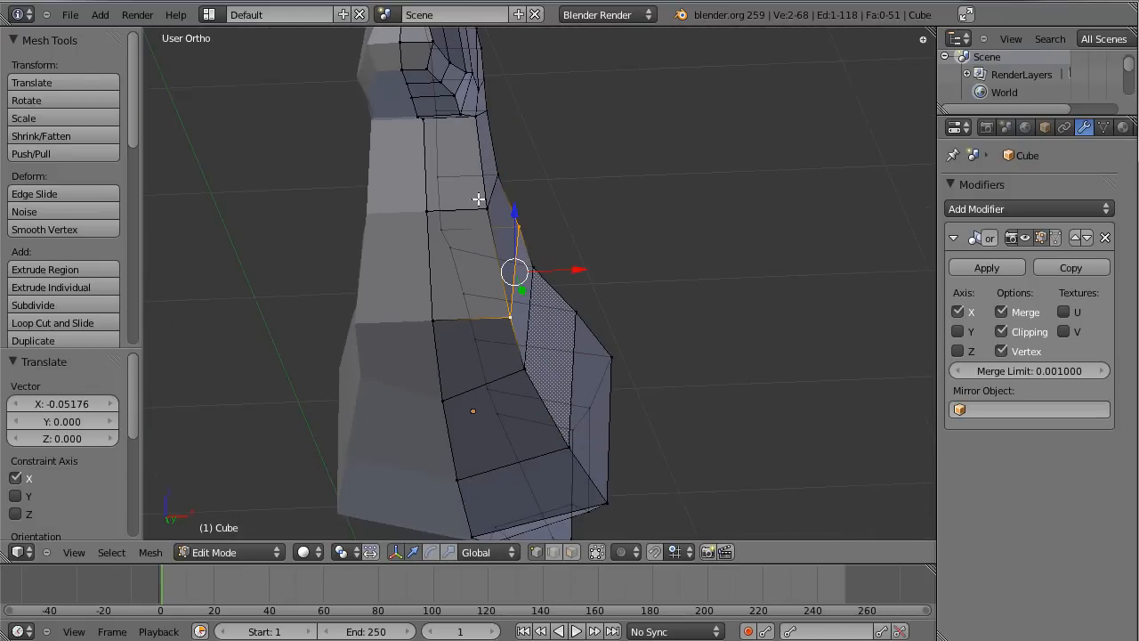
key(KP_3)
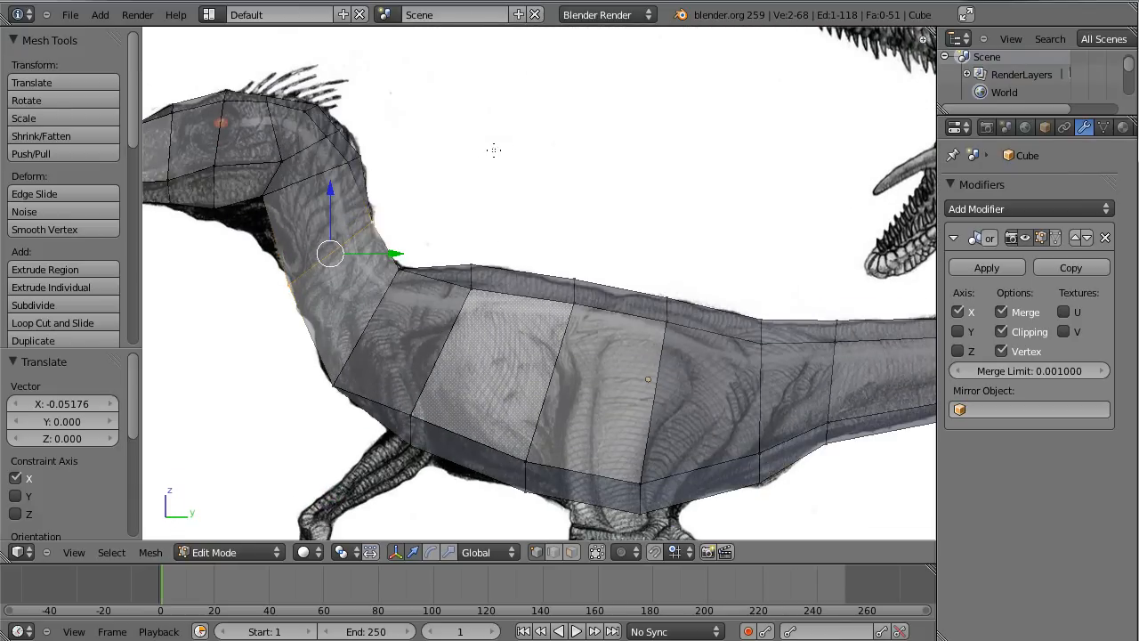
key(s)
click(431, 185)
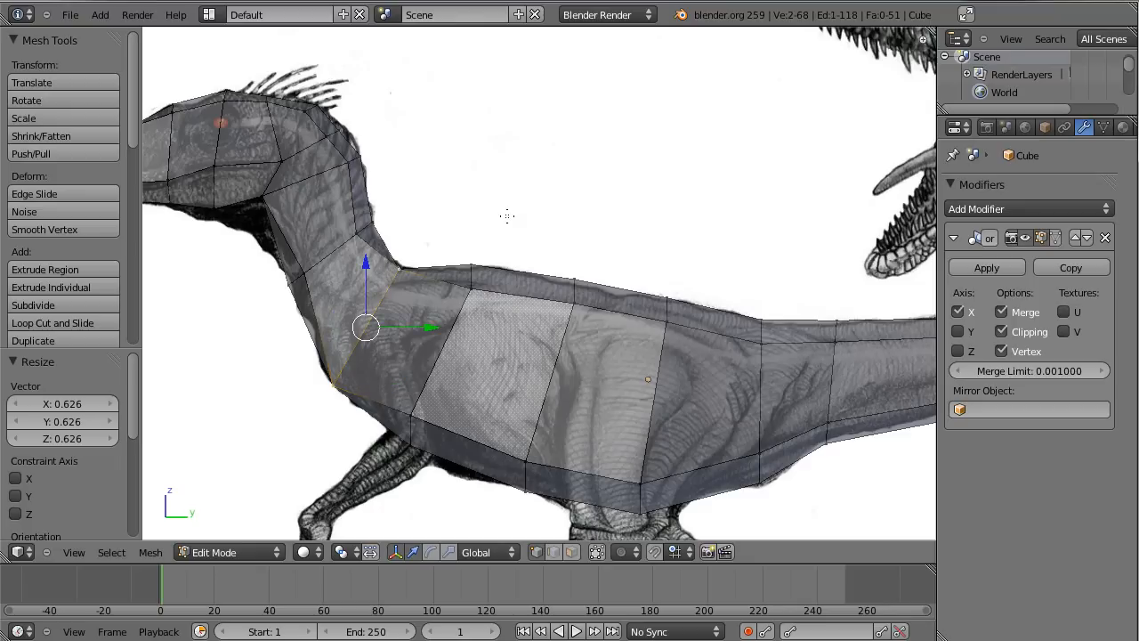
key(s)
click(454, 253)
Step: Clear the selection and examine the mirrored neck and torso in Object Mode
scroll(481, 251, down, 3)
key(z)
mouse_move(432, 300)
middle_down()
mouse_move(445, 323)
mouse_move(549, 313)
middle_up()
key(a)
key(Tab)
key(z)
mouse_move(597, 237)
middle_down()
mouse_move(638, 279)
mouse_move(712, 251)
mouse_move(690, 325)
mouse_move(658, 327)
mouse_move(634, 225)
mouse_move(540, 241)
mouse_move(625, 314)
middle_up()
Step: In Edit Mode, select the four outer shoulder vertices and adjust their width along X, moving them inward and back outward
key(Tab)
scroll(579, 289, up, 4)
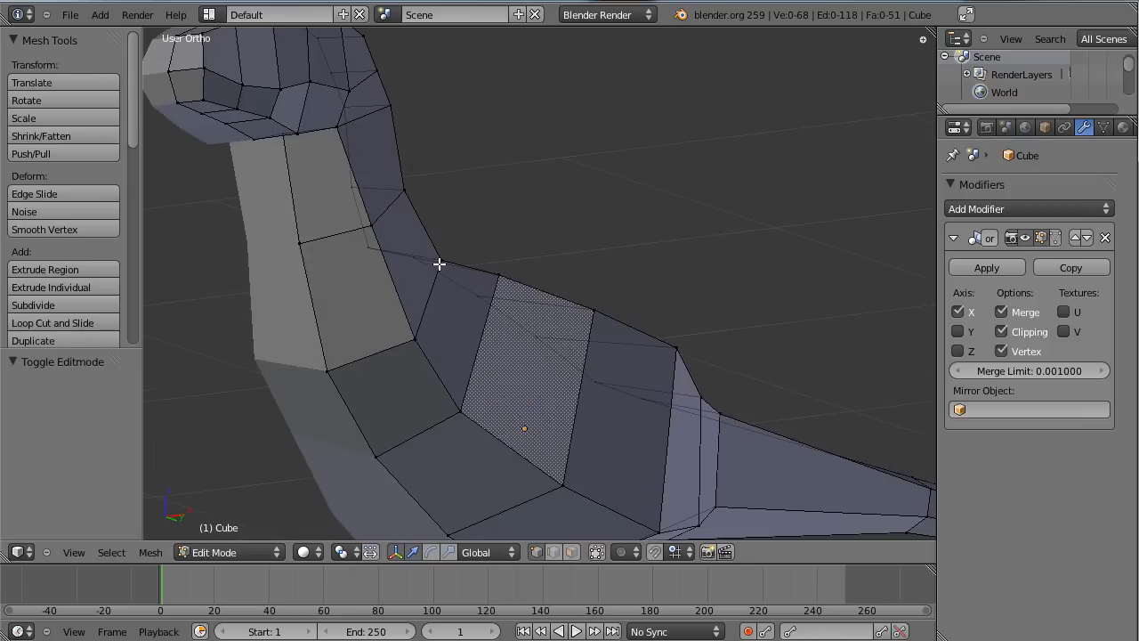
shift+right_click(507, 258)
middle_drag(497, 281, 567, 340)
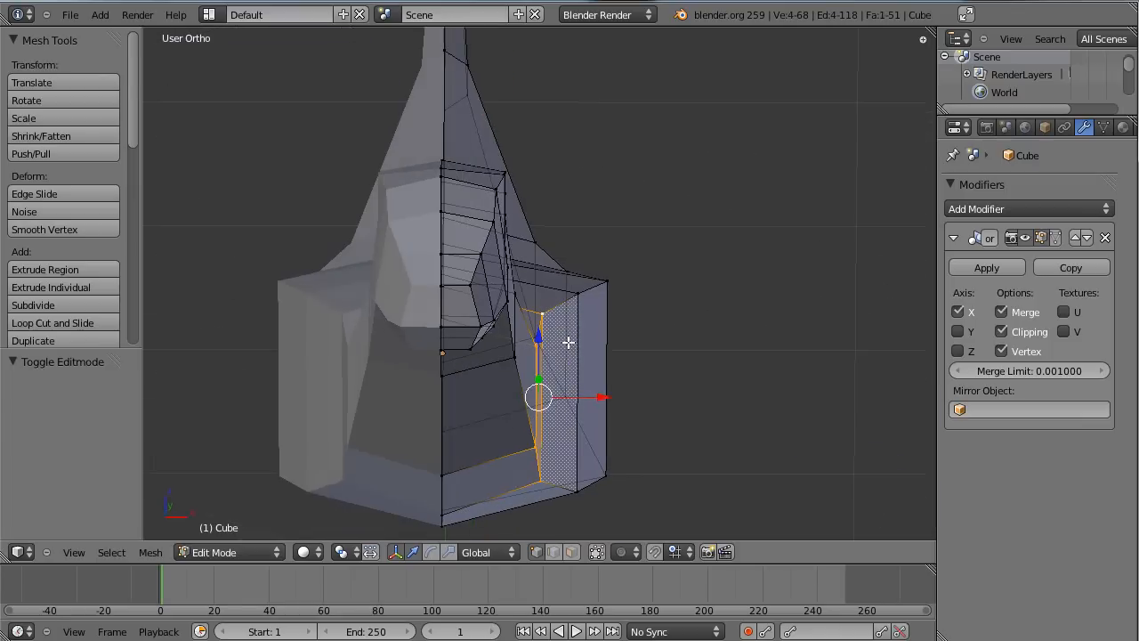
drag(604, 392, 587, 392)
key(a)
middle_drag(599, 355, 592, 395)
key(ctrl+z)
drag(609, 385, 632, 385)
key(a)
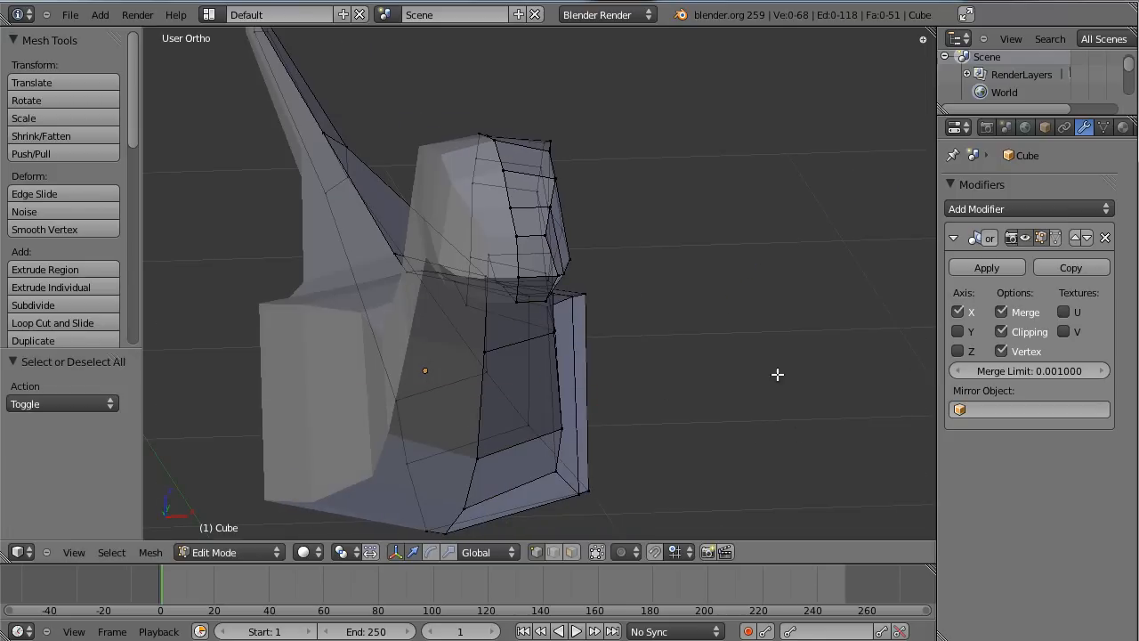
Step: In side view, select the two lower vertices at the front of the belly and move them about 0.04 backward and down
middle_drag(718, 303, 615, 317)
key(KP_3)
middle_drag(429, 296, 374, 289)
scroll(460, 273, down, 2)
mouse_move(569, 341)
middle_down()
mouse_move(503, 350)
mouse_move(586, 352)
middle_up()
key(KP_3)
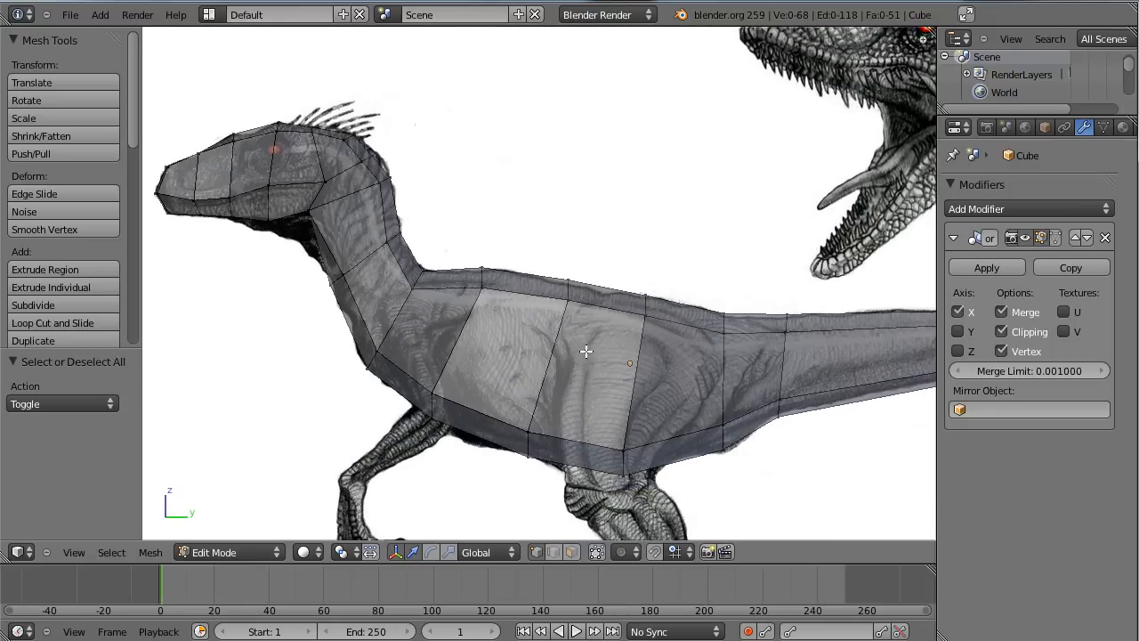
scroll(585, 351, up, 4)
shift+middle_drag(370, 440, 410, 221)
key(a)
key(b)
key(a)
key(b)
drag(297, 241, 411, 363)
key(g)
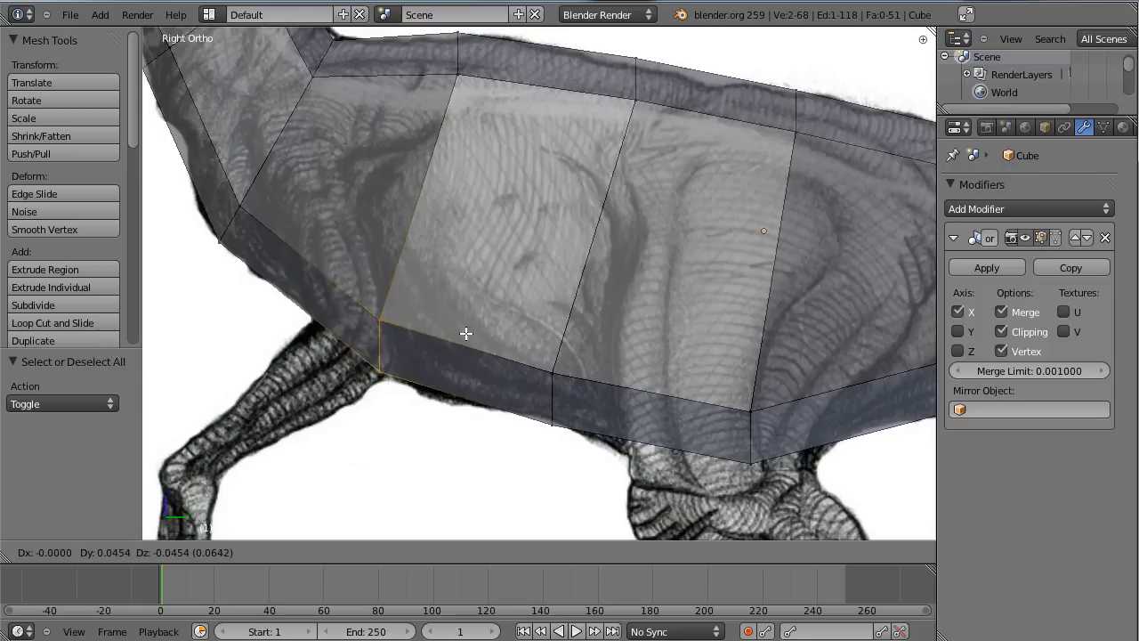
click(462, 332)
Step: Leave Edit Mode and examine the mirrored body against the side reference drawing
scroll(398, 150, down, 2)
shift+middle_drag(408, 147, 401, 201)
scroll(398, 216, down, 3)
key(Tab)
middle_drag(397, 326, 604, 299)
key(a)
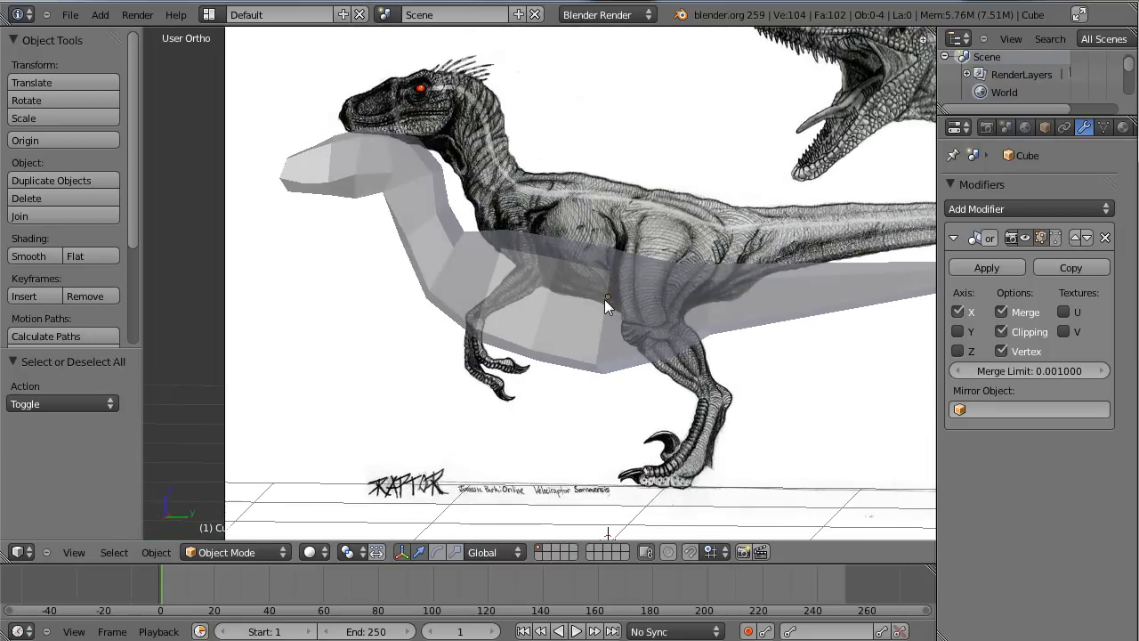
scroll(605, 299, up, 2)
scroll(604, 299, up, 3)
key(KP_3)
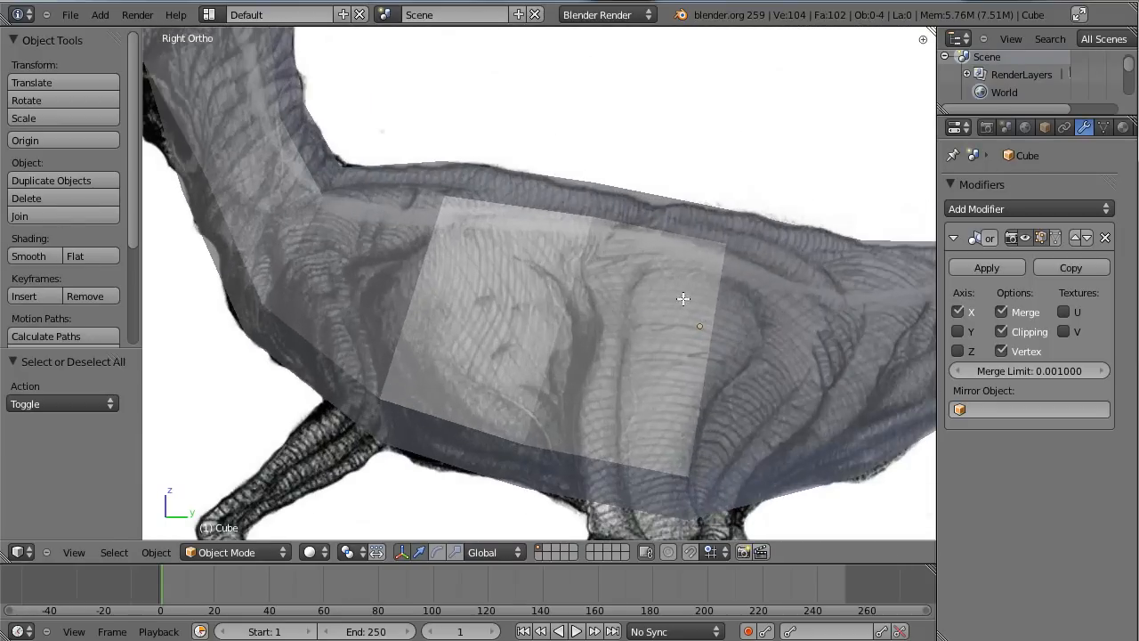
Step: In face selection, extrude the two side faces at the hip outward and pull the extrusion back about 0.034 along X
key(Tab)
scroll(721, 252, up, 2)
key(ctrl+Tab)
click(554, 265)
right_click(552, 220)
shift+right_click(681, 232)
scroll(614, 227, down, 1)
middle_drag(611, 229, 544, 219)
key(e)
click(708, 250)
middle_drag(641, 155, 613, 116)
drag(630, 118, 628, 127)
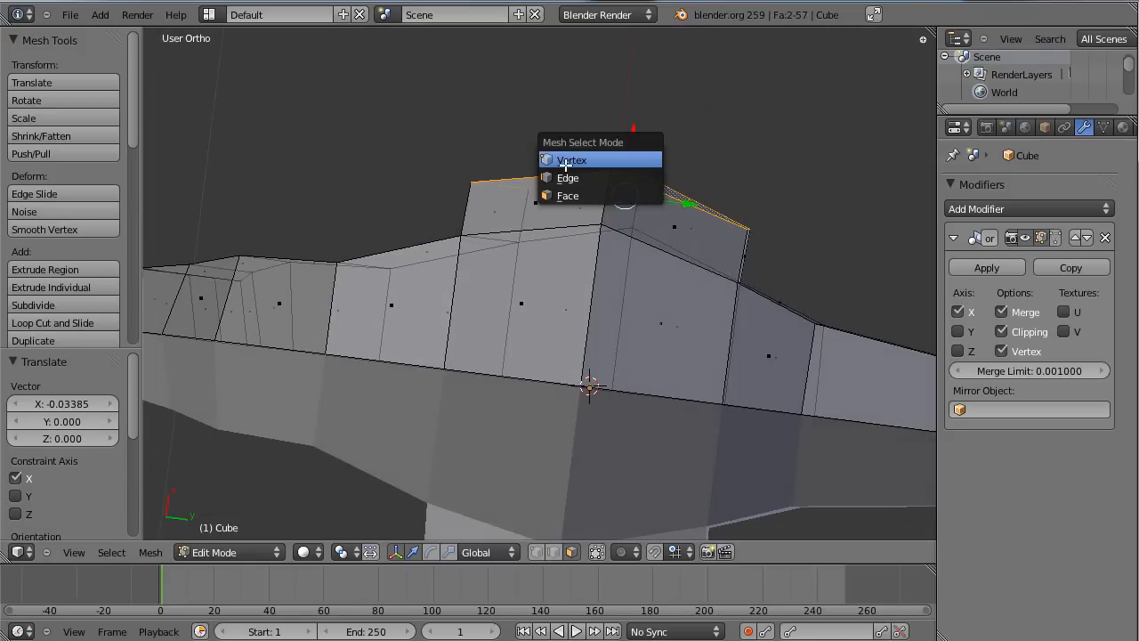
Step: Switch to vertex selection and pull the lower middle base vertex of the hip extrusion inward toward the belly
middle_drag(625, 236, 674, 292)
key(g)
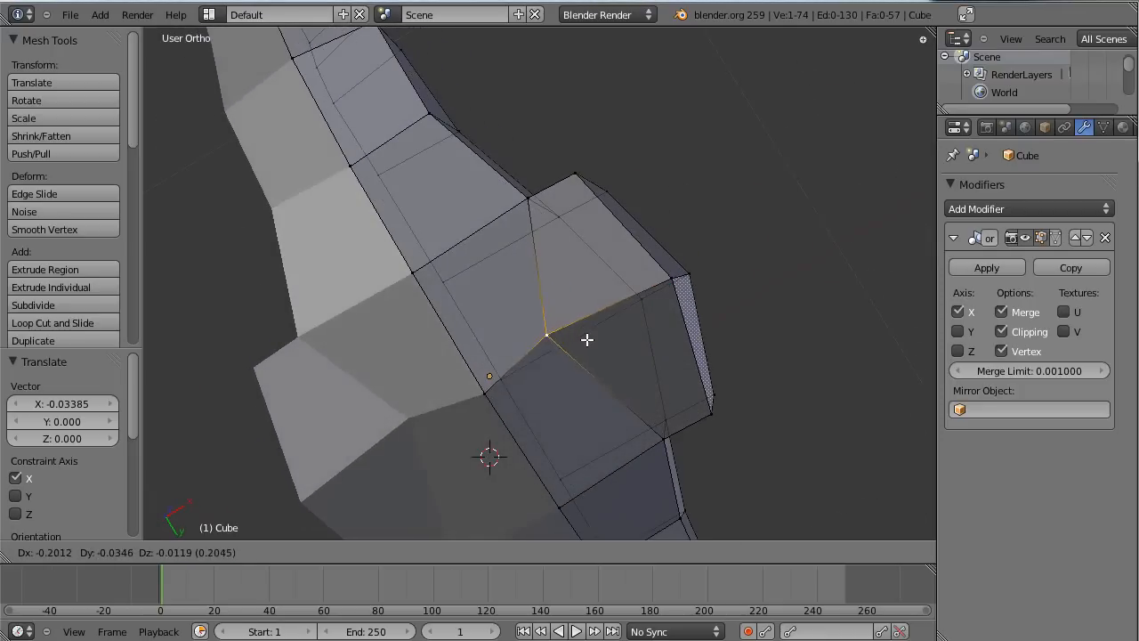
click(594, 344)
middle_drag(594, 344, 661, 356)
key(g)
click(687, 360)
key(a)
Step: Move the upper middle base vertex of the hip extrusion about 0.024 inward and 0.028 up
middle_drag(608, 122, 667, 117)
right_click(667, 116)
key(g)
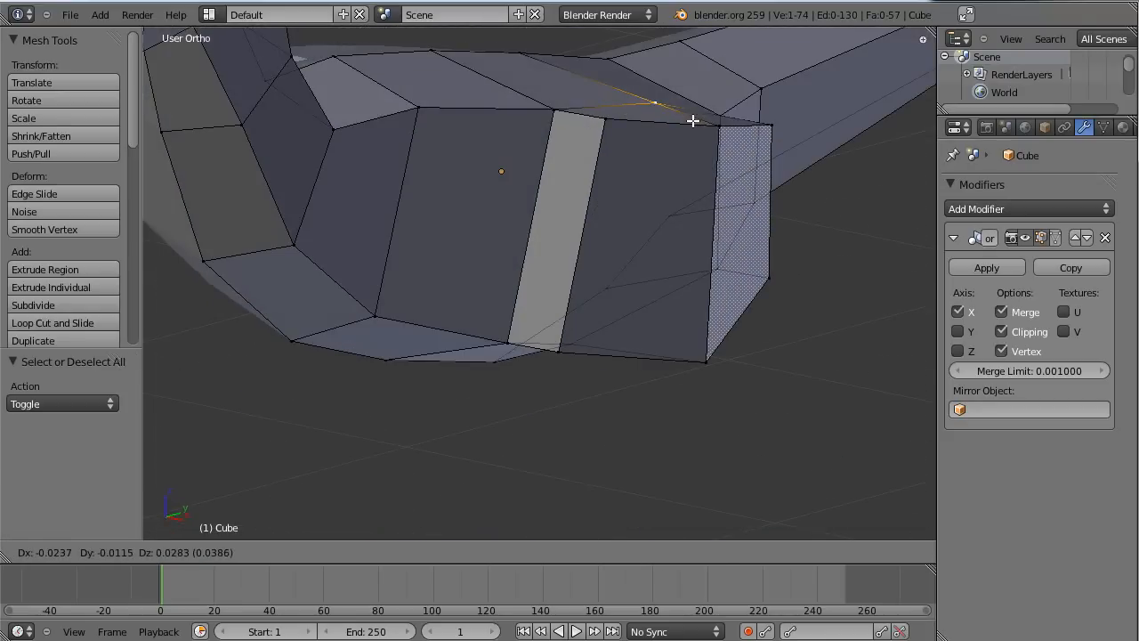
click(728, 136)
Step: In side view, move the upper front vertex of the hip extrusion about 0.04 backward and 0.1 down
right_click(614, 131)
middle_drag(661, 130, 611, 129)
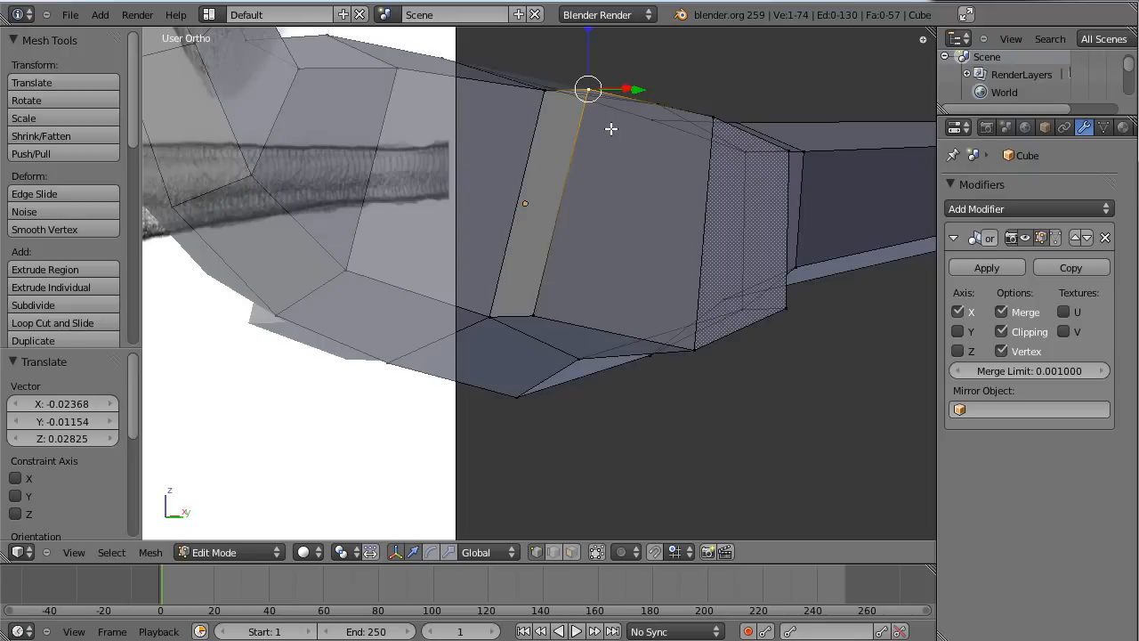
key(KP_3)
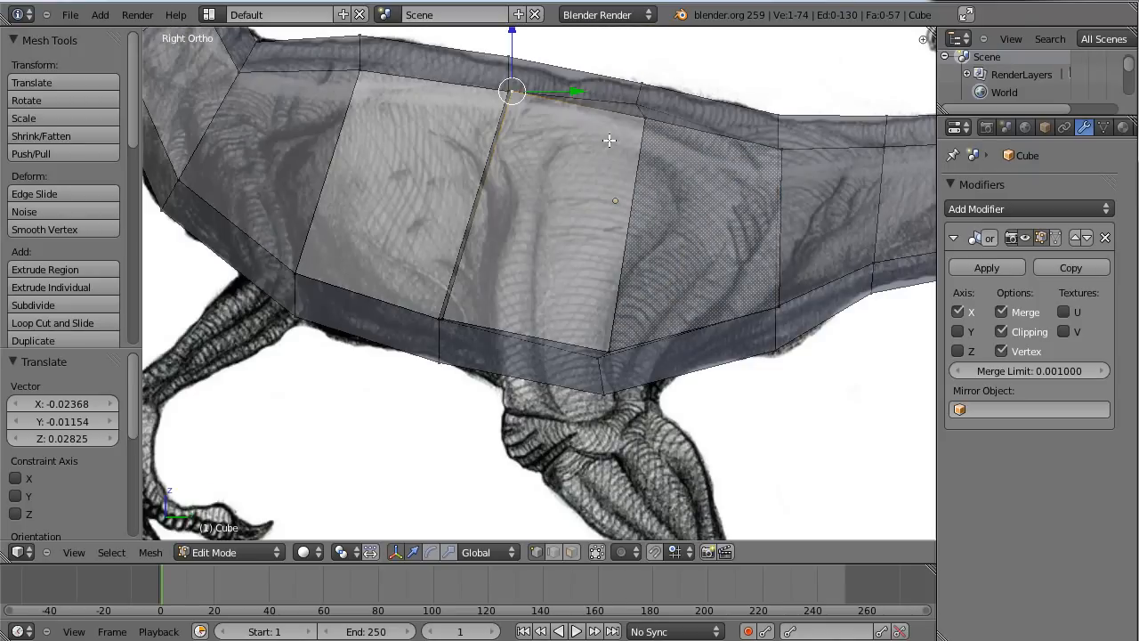
key(g)
click(628, 188)
Step: Move the upper rear vertex of the hip extrusion about 0.064 forward and 0.038 down
key(g)
right_click(811, 166)
right_click(791, 161)
key(g)
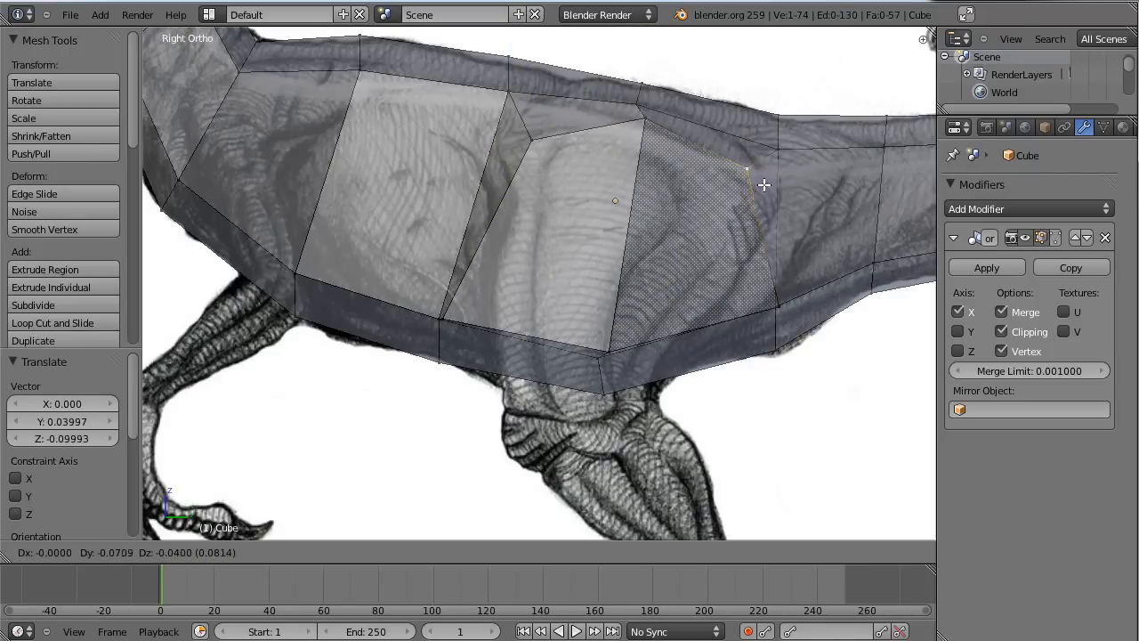
click(763, 184)
Step: Move the lower rear outer and base vertices of the hip extrusion forward, shifting the outer one about 0.024 back and up
key(g)
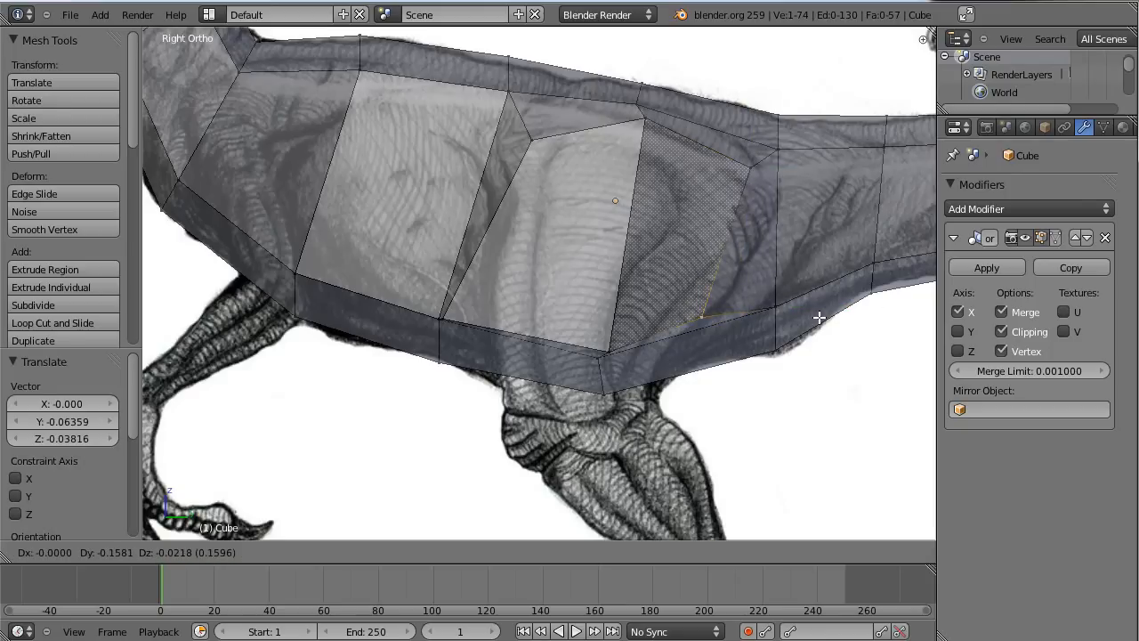
click(838, 316)
key(g)
click(753, 326)
key(g)
click(752, 328)
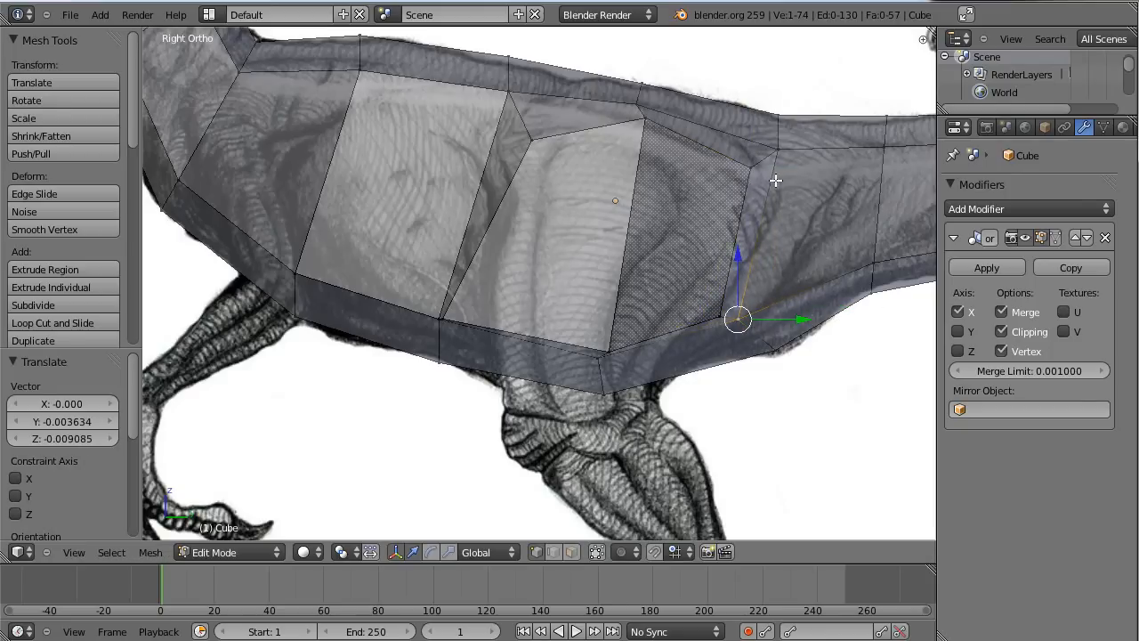
key(g)
click(728, 295)
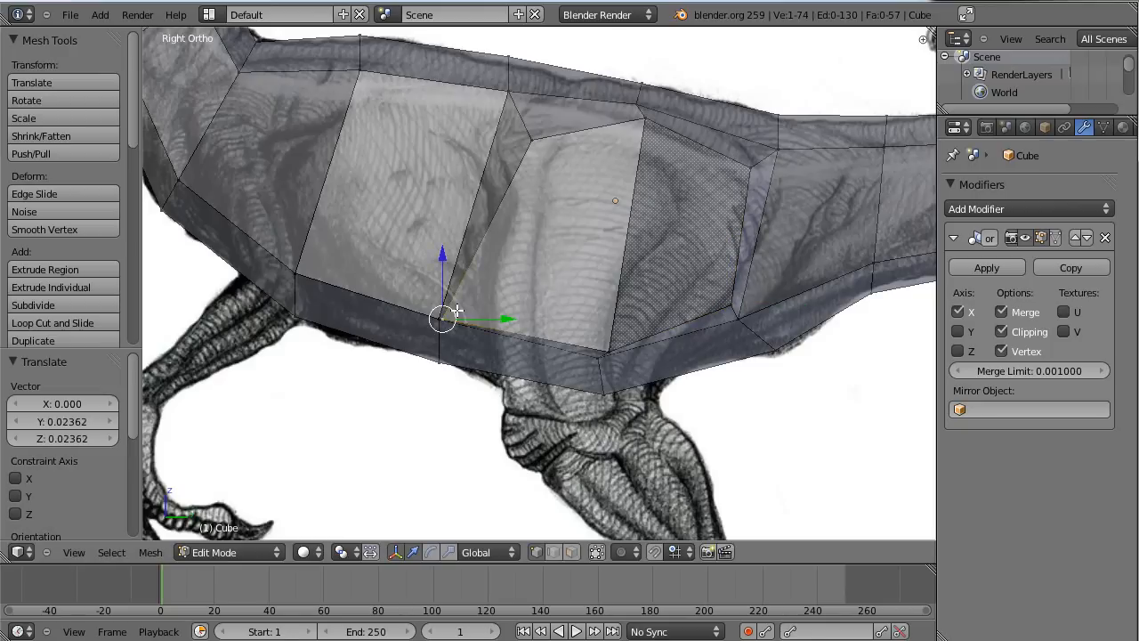
Step: Move the lower front outer vertex of the hip extrusion about 0.155 backward in two moves
right_click(456, 310)
key(g)
click(529, 308)
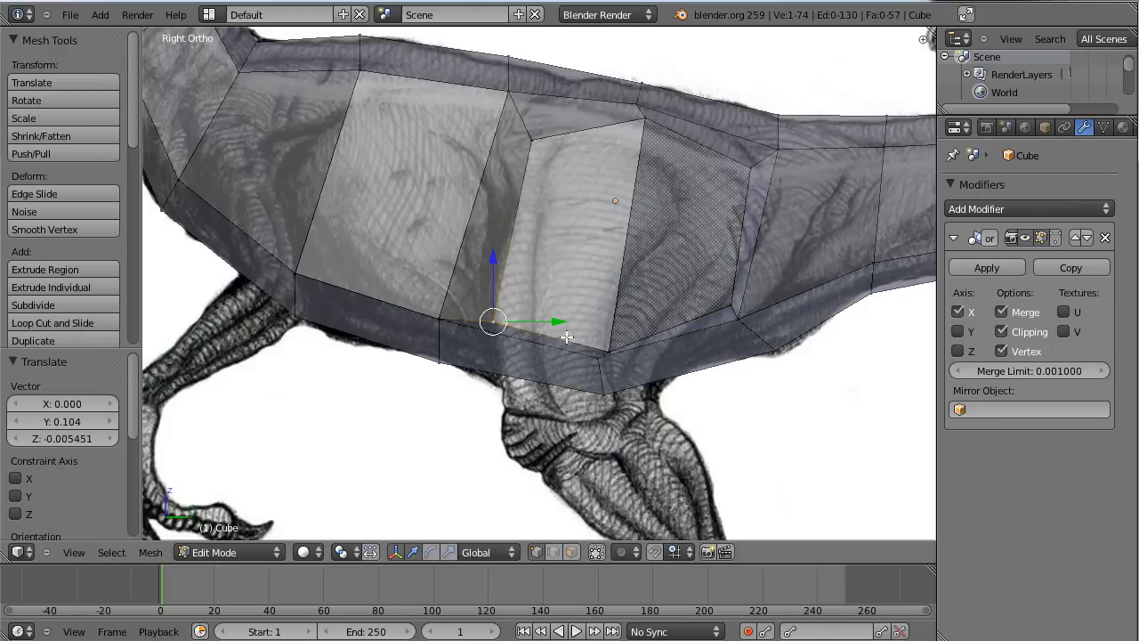
key(g)
click(523, 316)
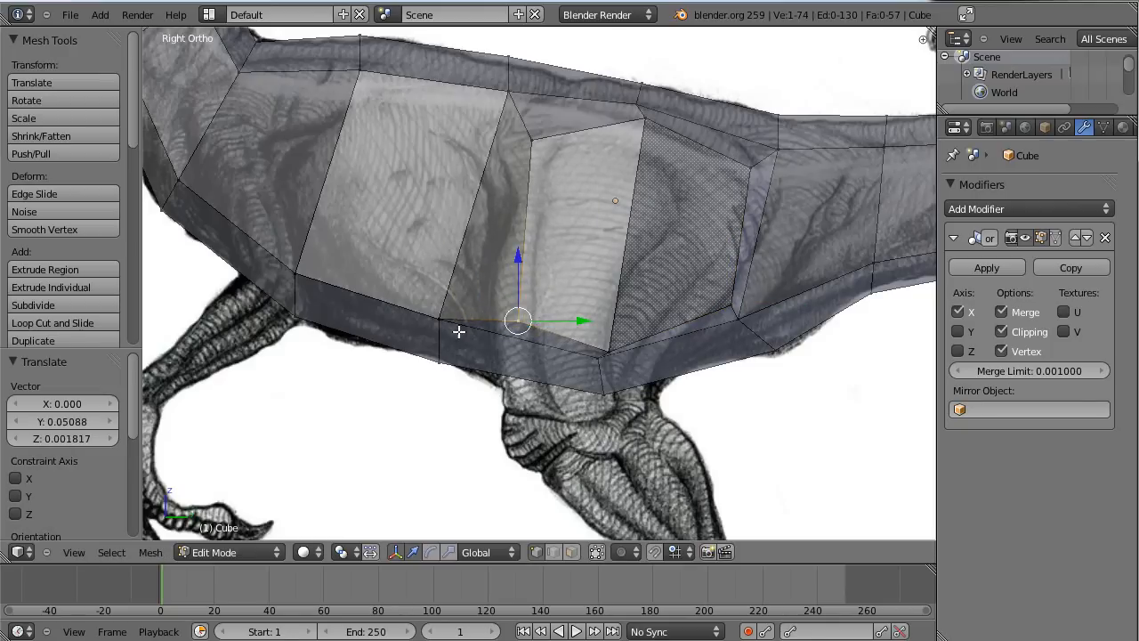
Step: Move the lower front base vertex of the hip extrusion backward and shift the lower middle base vertex slightly backward
key(g)
click(501, 336)
key(a)
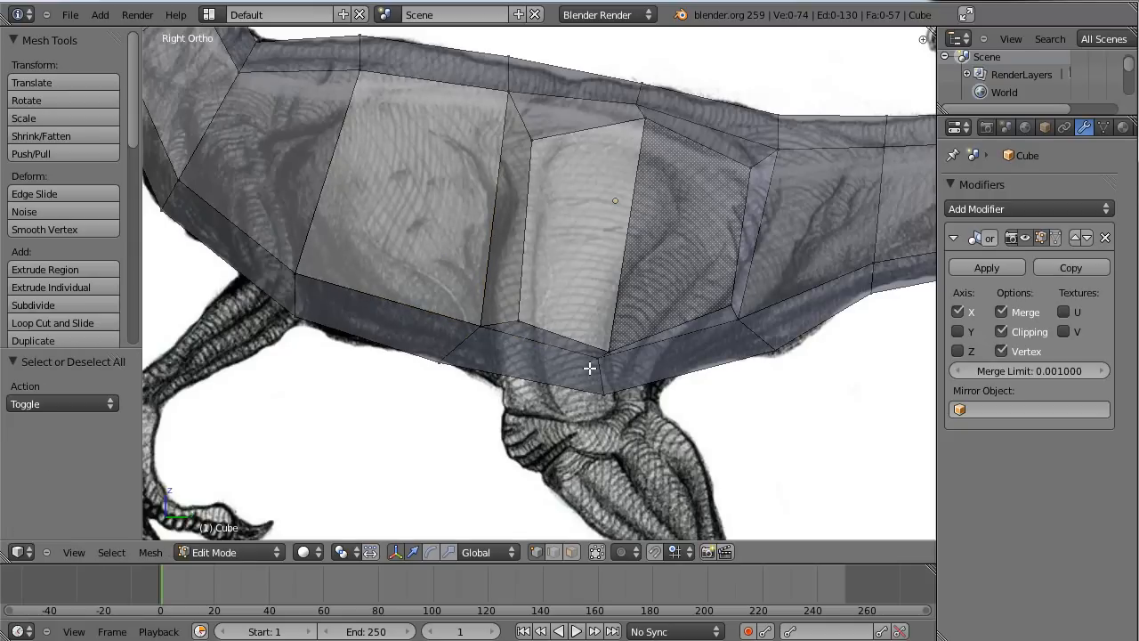
key(g)
click(624, 378)
key(a)
Step: Move the upper middle outer hip vertex about 0.106 inward, then a further 0.069 inward along X
right_click(648, 105)
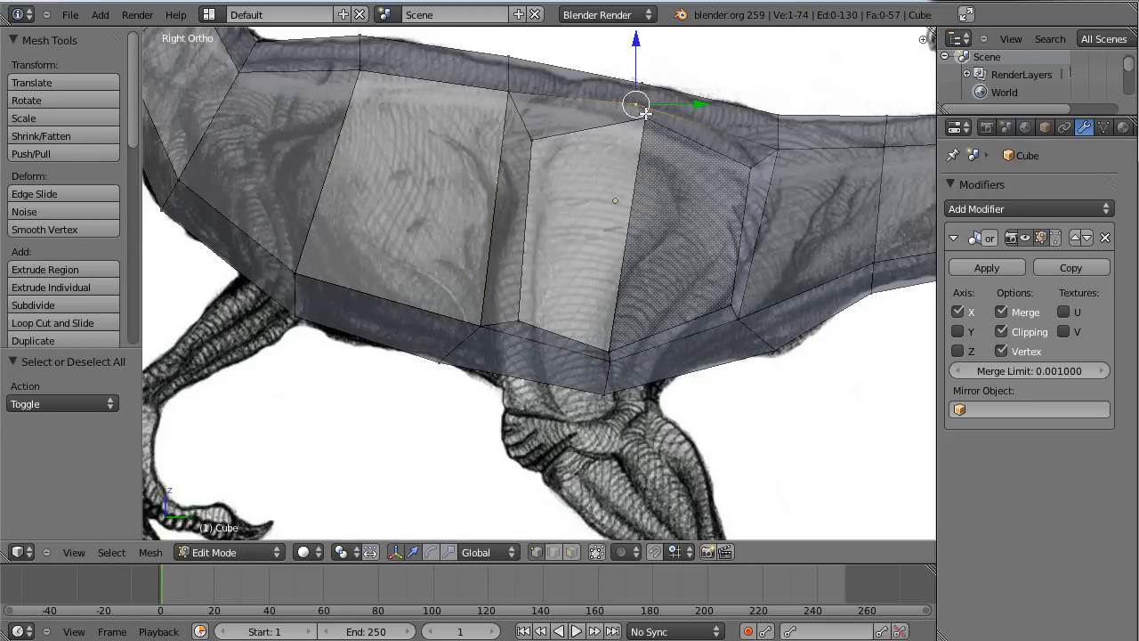
middle_drag(646, 105, 774, 174)
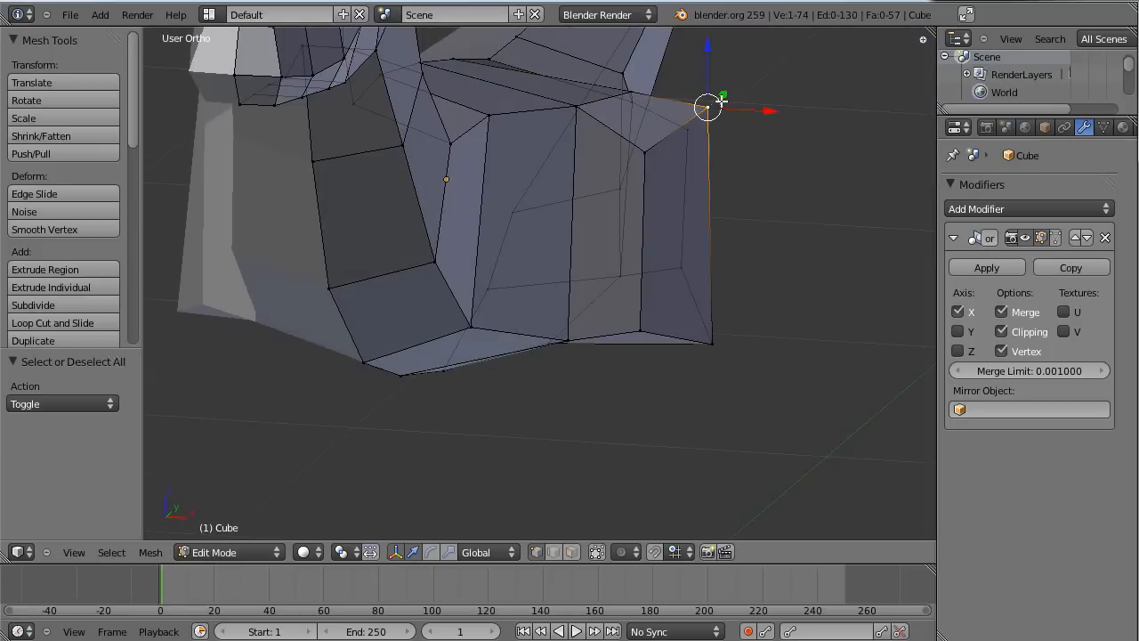
key(g)
click(760, 144)
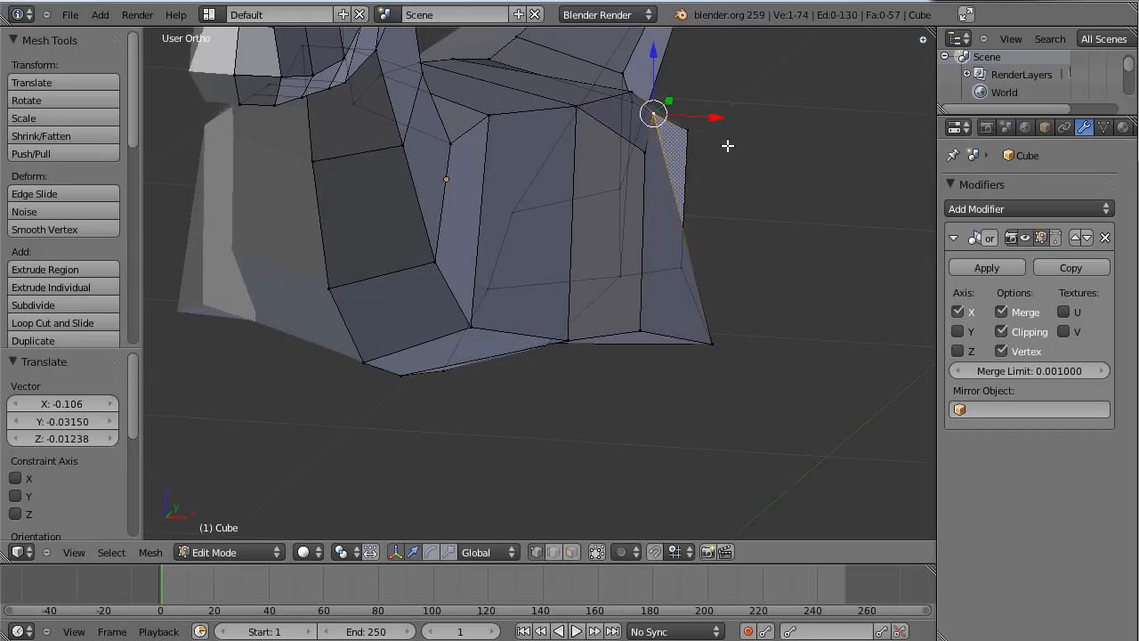
key(g)
key(x)
click(646, 108)
Step: Move the two selected upper hip vertices about 0.047 inward along X
middle_drag(669, 88, 652, 127)
key(g)
key(x)
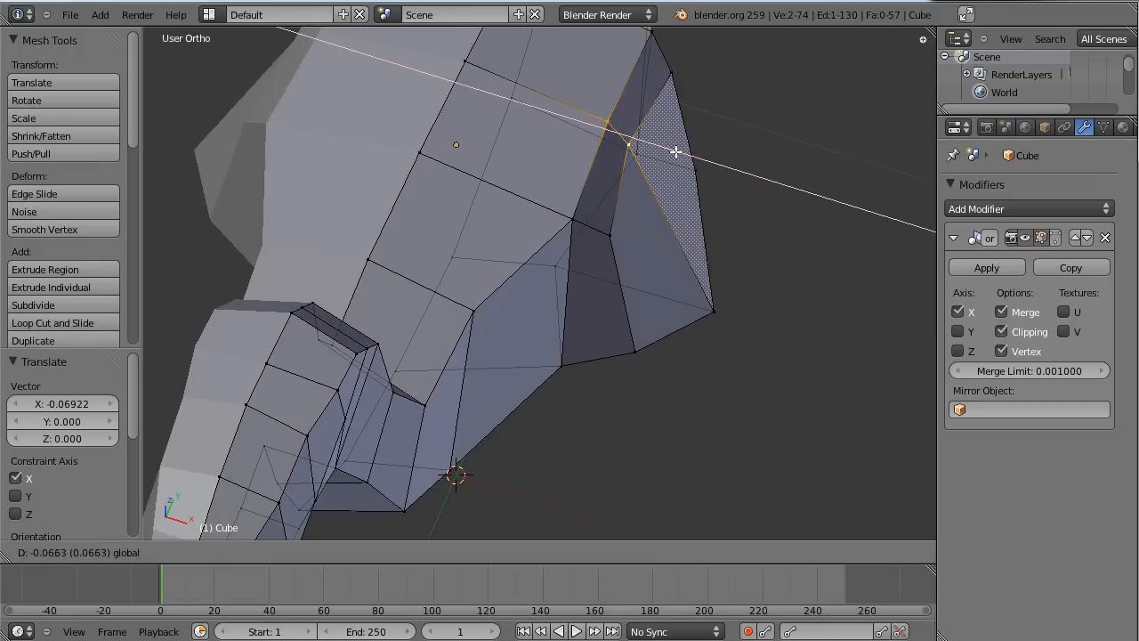
click(684, 149)
Step: Select the six lower vertices around the hip extrusion and move them about 0.049 inward along X
middle_drag(697, 251, 599, 139)
scroll(599, 139, down, 3)
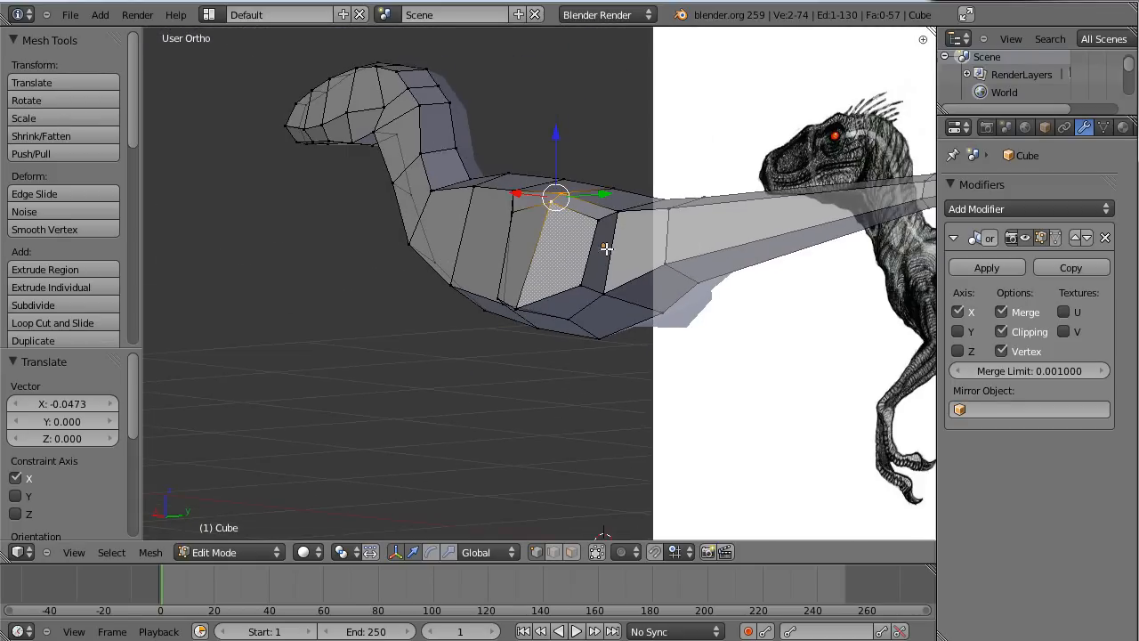
scroll(470, 213, up, 5)
key(a)
middle_drag(552, 258, 455, 203)
right_click(455, 203)
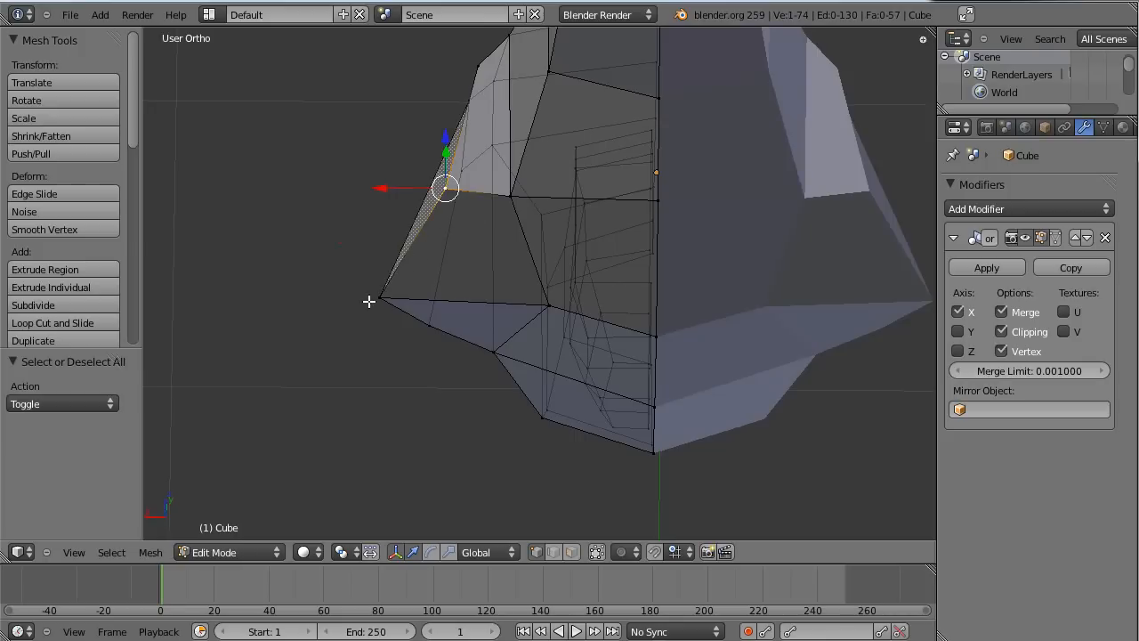
shift+right_click(538, 297)
shift+right_click(514, 190)
drag(398, 284, 430, 288)
click(427, 288)
Step: Add a lengthwise loop cut around the middle of the body's side, running through the neck, hip and tail
middle_drag(427, 228, 806, 282)
scroll(803, 280, down, 2)
middle_drag(629, 238, 529, 245)
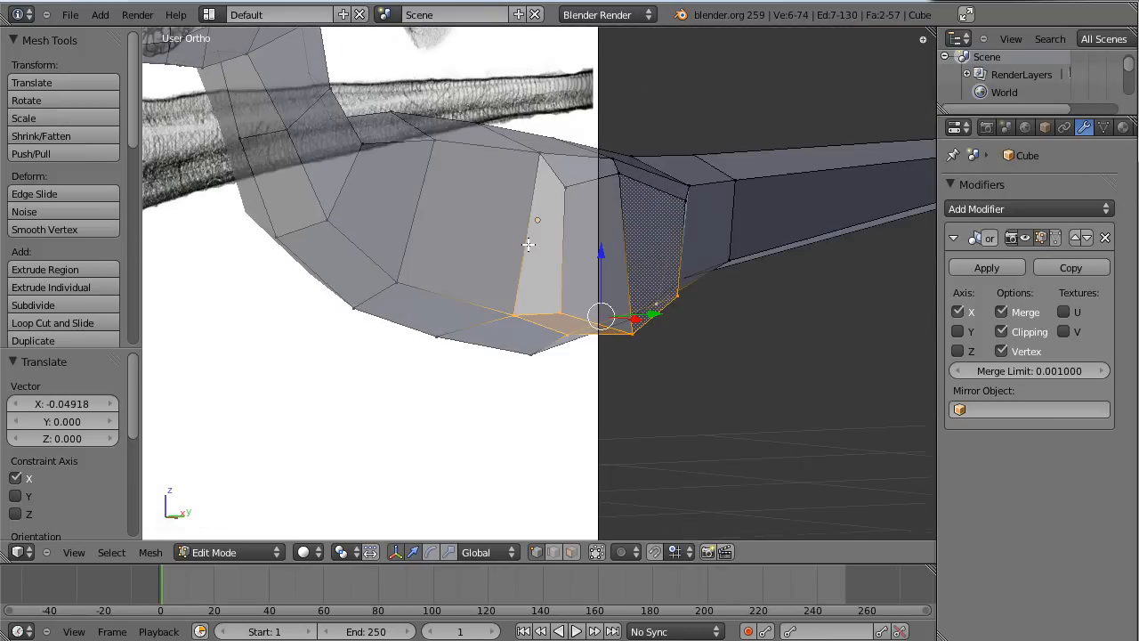
key(ctrl+r)
click(525, 247)
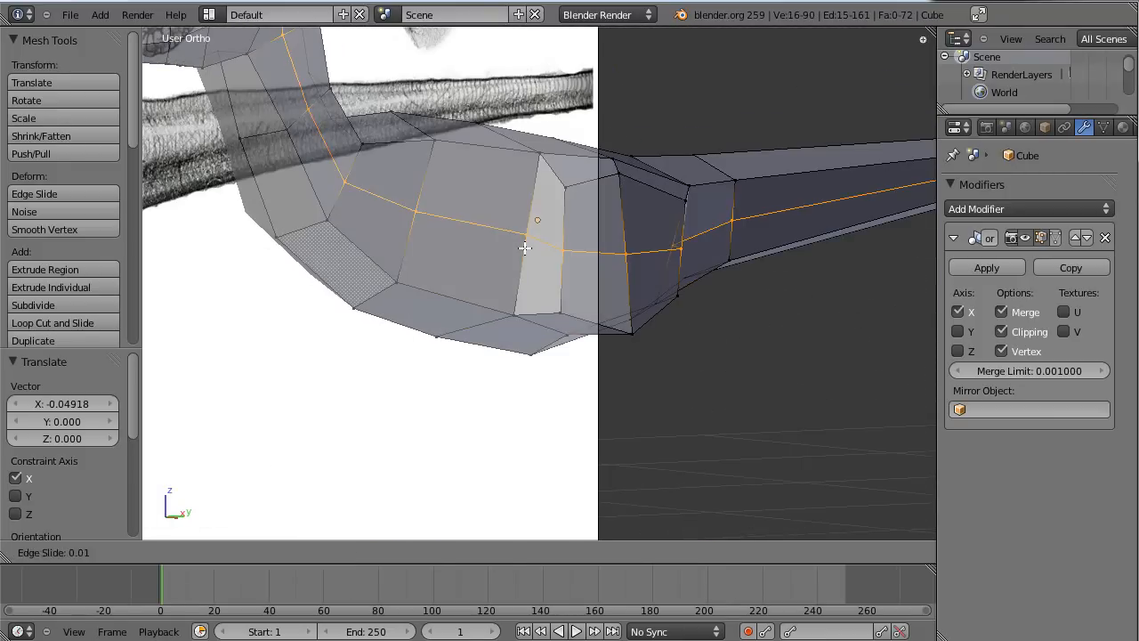
click(524, 246)
key(a)
Step: Select the five new loop vertices across the hip and move them about 0.031 outward along X
middle_drag(524, 227, 391, 247)
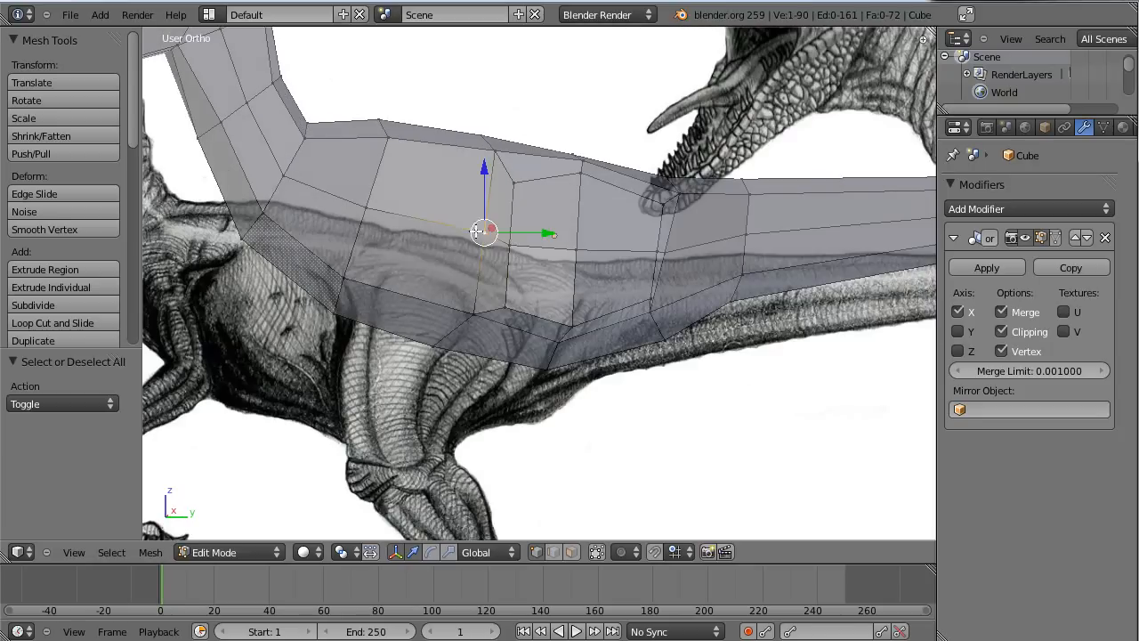
shift+right_click(575, 251)
shift+right_click(657, 253)
shift+right_click(664, 253)
middle_drag(561, 275, 628, 294)
key(g)
key(x)
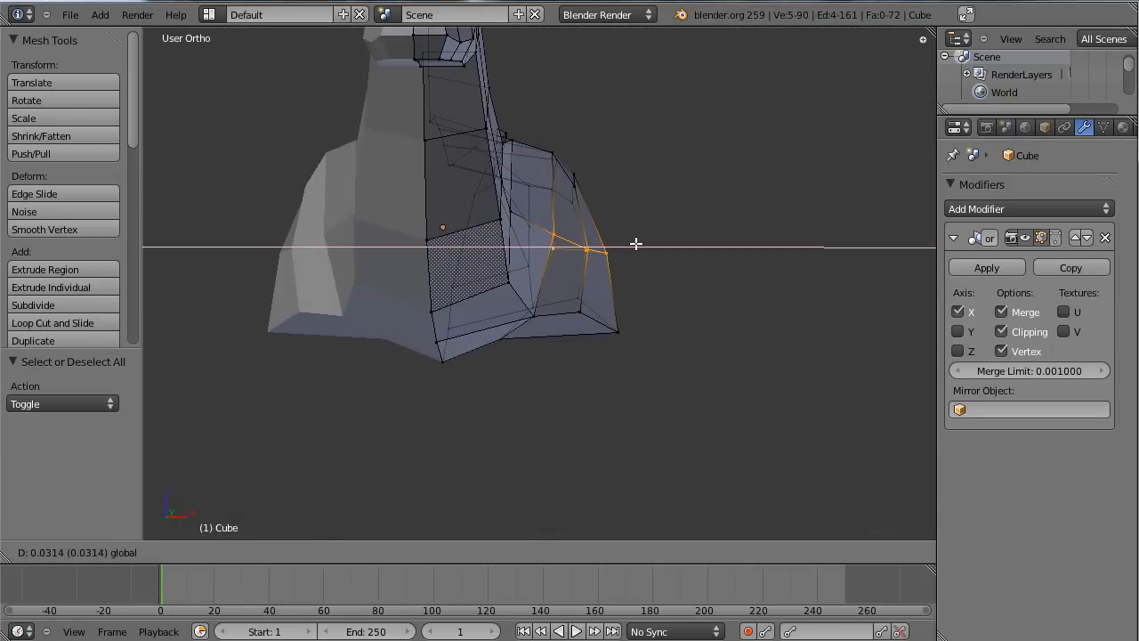
click(636, 243)
middle_drag(636, 243, 598, 286)
scroll(557, 252, down, 4)
scroll(674, 232, up, 4)
scroll(583, 158, up, 3)
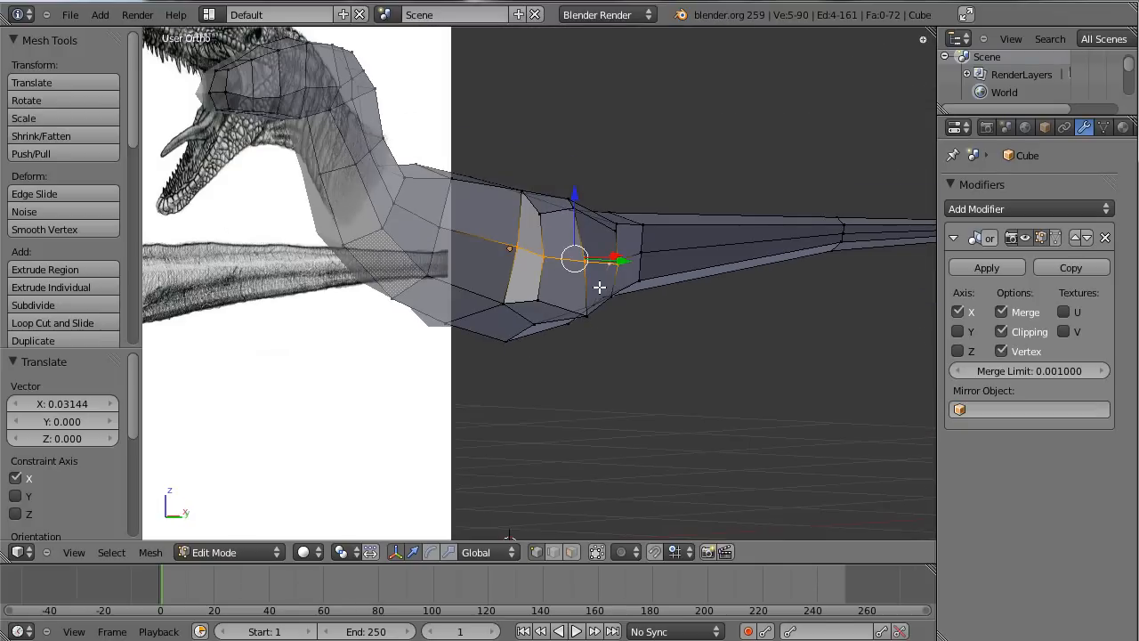
Step: Enable smooth proportional editing and move the middle and lower outermost hip vertices about 0.121 inward along X with a proportional size of 1.21
middle_drag(587, 233, 605, 257)
right_click(605, 257)
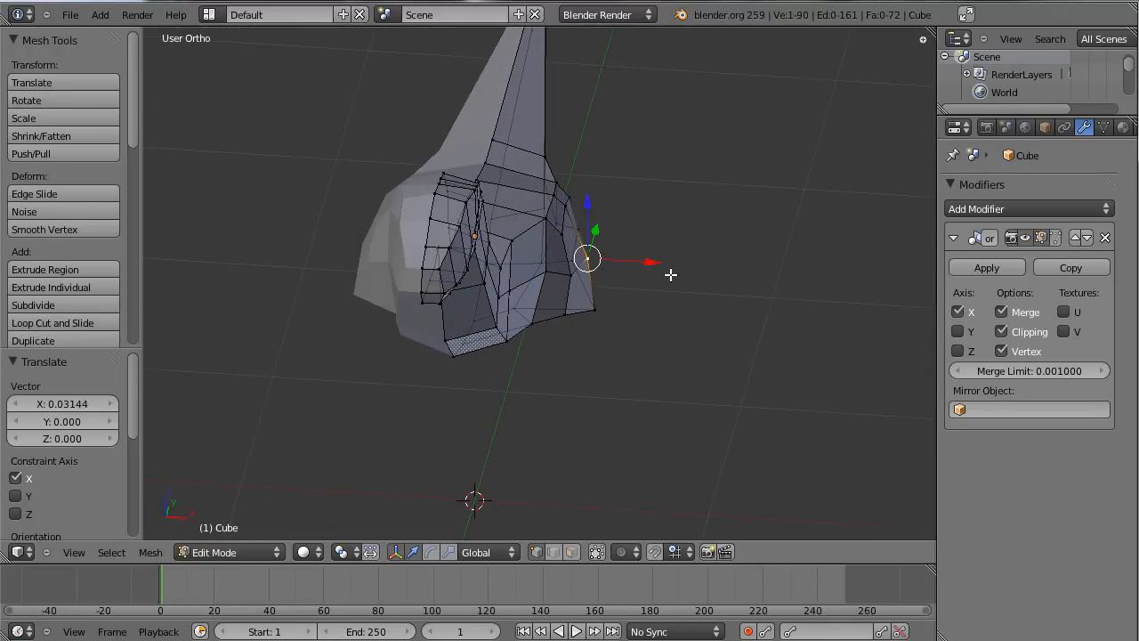
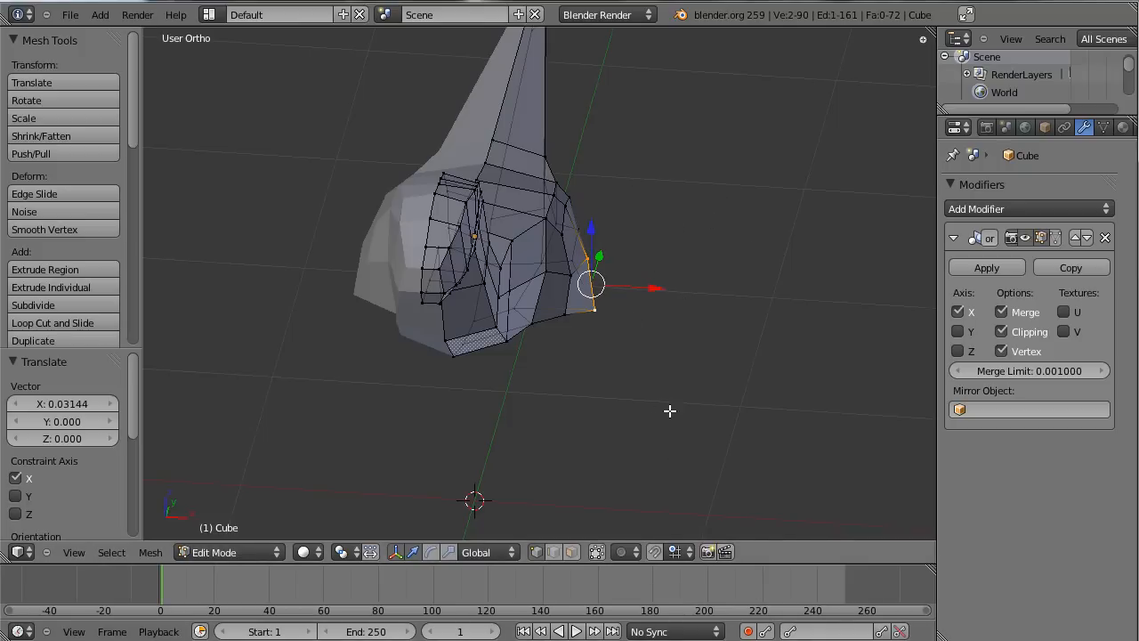
key(o)
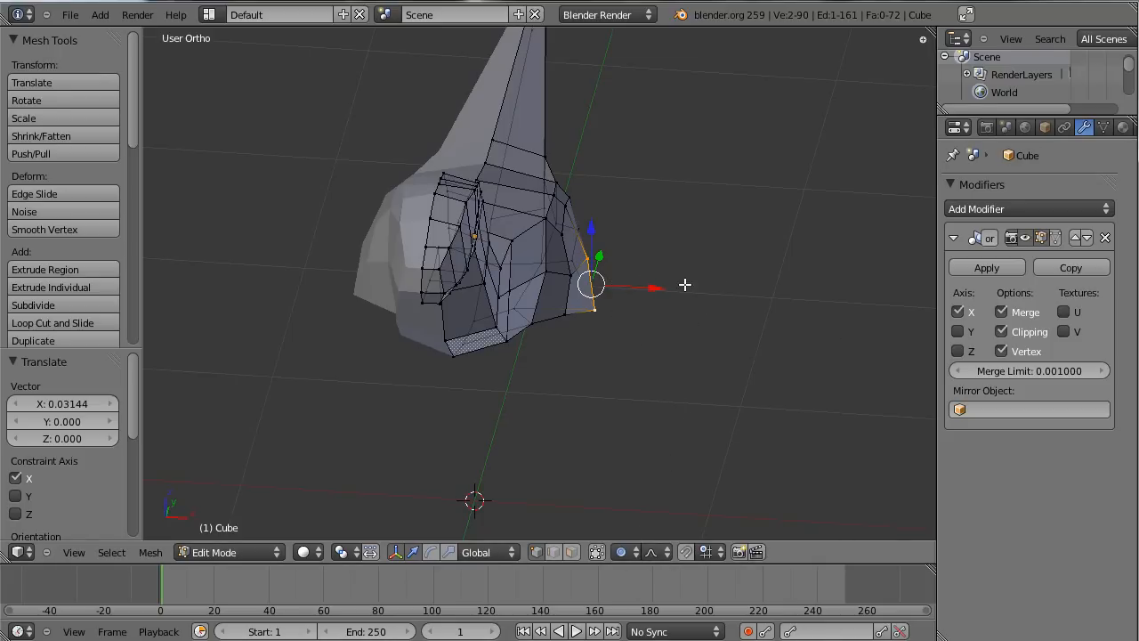
drag(655, 287, 634, 308)
scroll(636, 297, up, 6)
scroll(634, 308, down, 15)
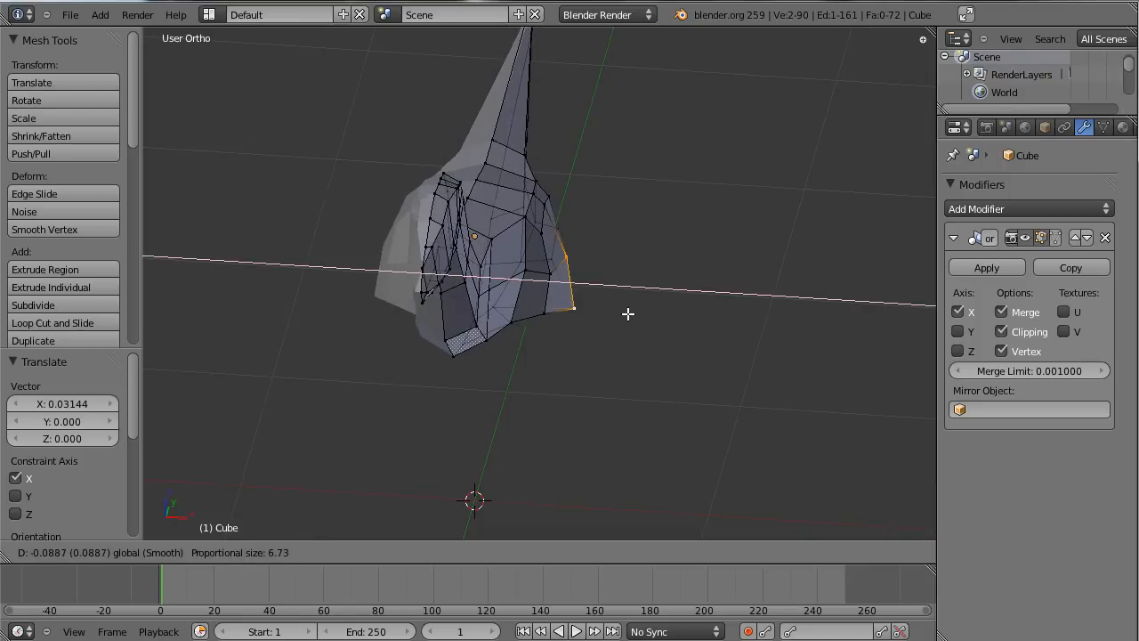
scroll(647, 303, up, 11)
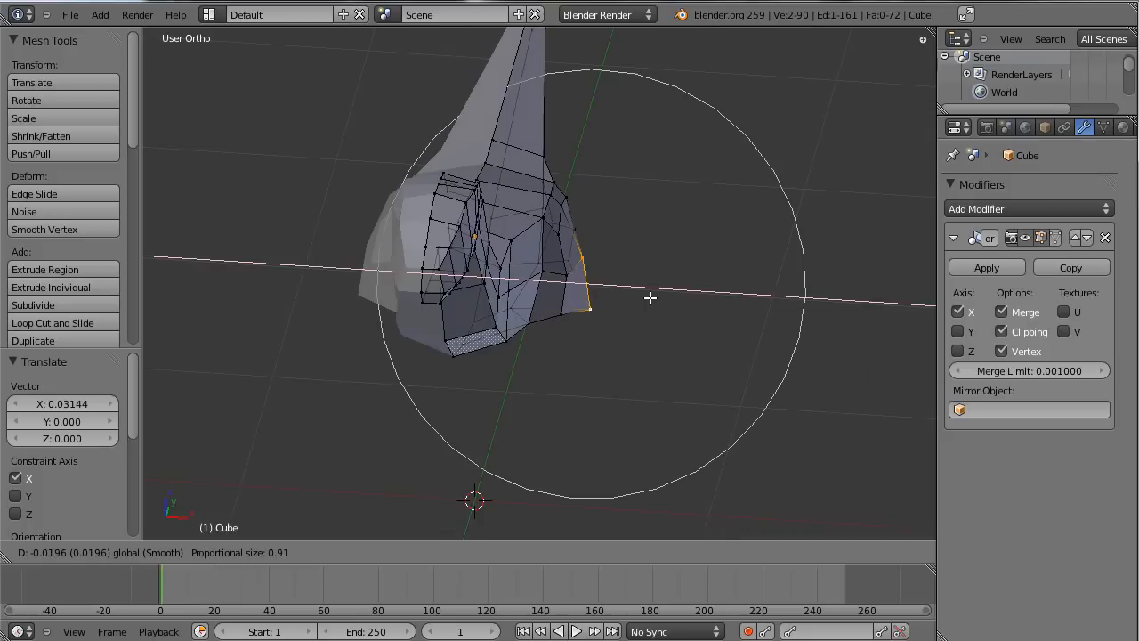
scroll(647, 297, down, 6)
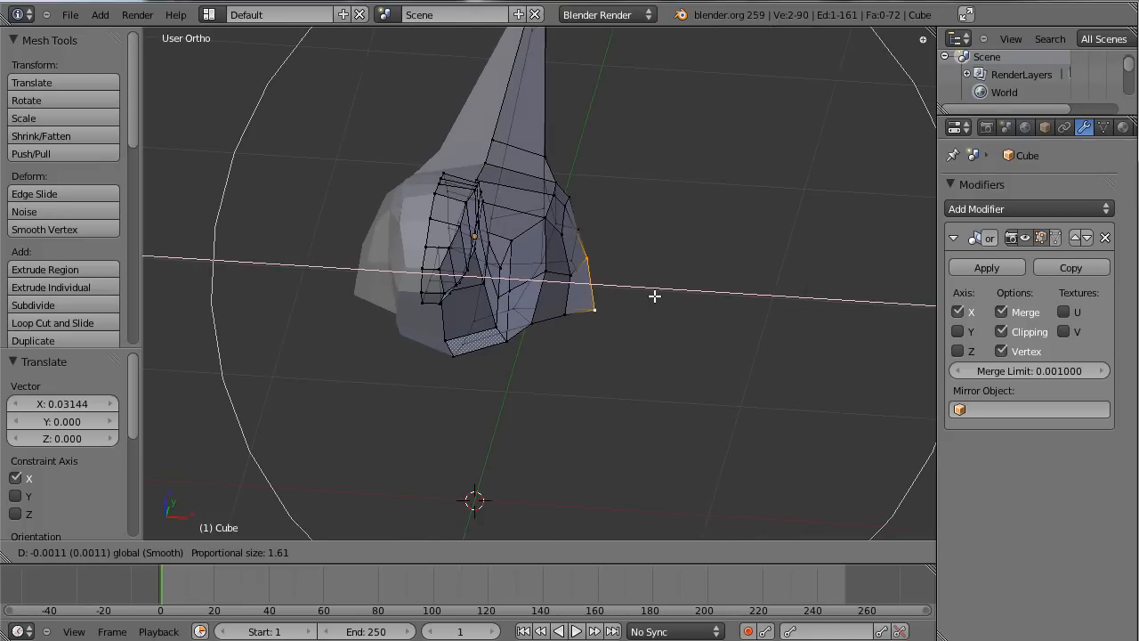
scroll(648, 295, up, 3)
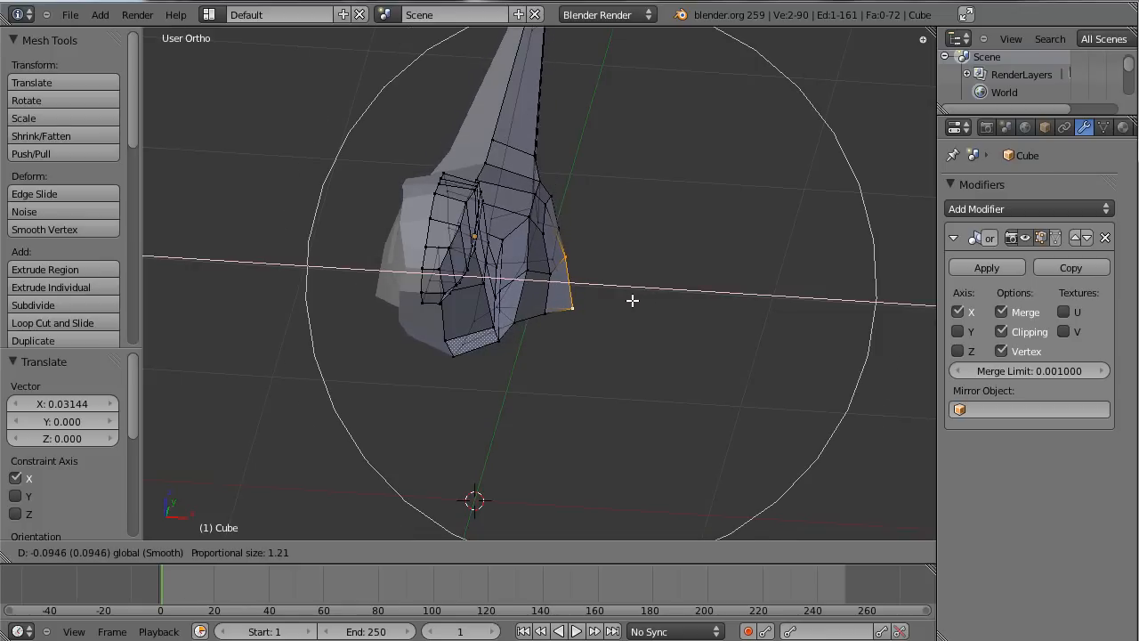
click(626, 303)
Step: Move the side vertex at the front neck base about 0.04 inward along X with a proportional size of 0.62
middle_drag(570, 363, 505, 257)
key(g)
key(x)
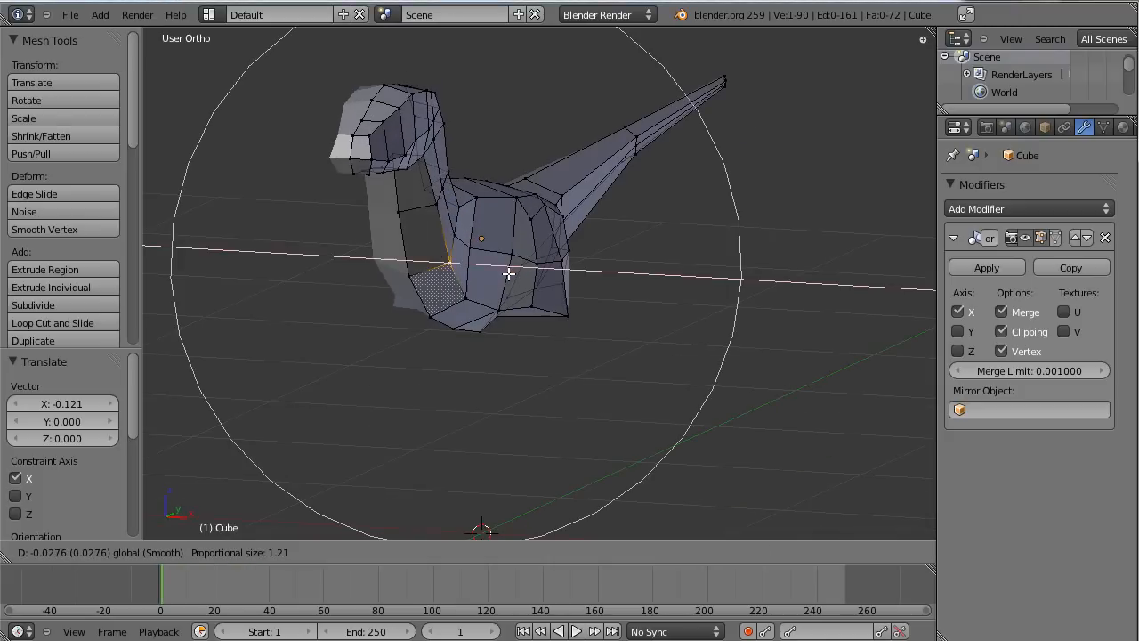
scroll(508, 273, up, 7)
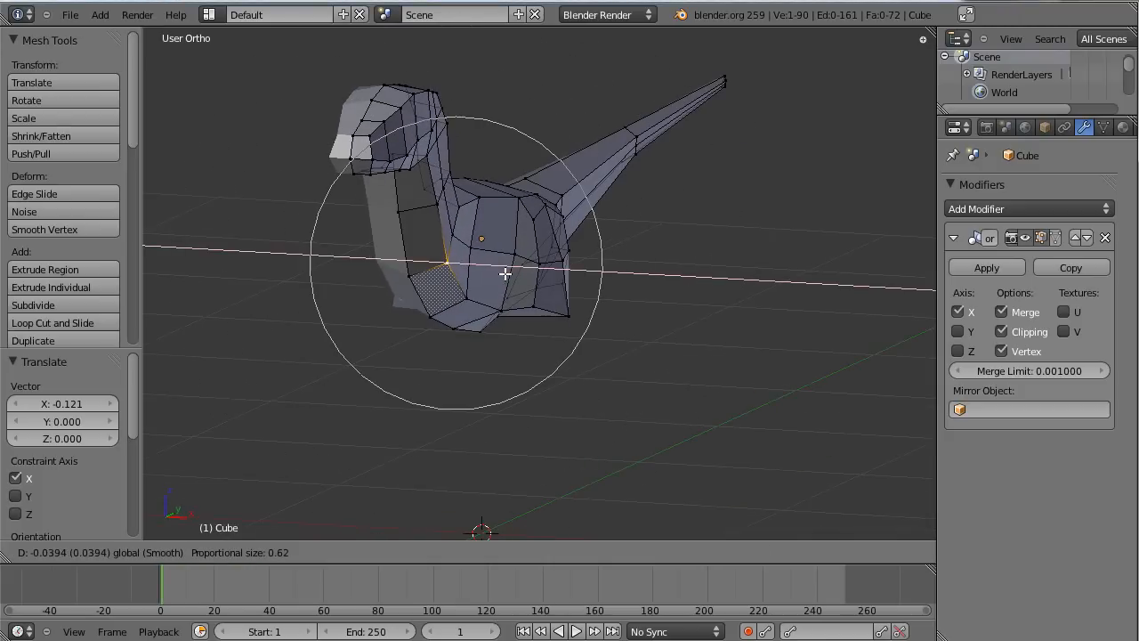
click(506, 275)
Step: Turn off proportional editing and adjust vertices around the neck base along X, moving the last one about 0.029 outward
middle_drag(509, 264, 433, 155)
key(o)
scroll(549, 325, up, 3)
key(g)
key(x)
click(517, 329)
right_click(409, 155)
key(g)
key(x)
click(474, 155)
Step: Move four side vertices around the lower neck about 0.04 inward along X
middle_drag(485, 125, 353, 212)
shift+right_click(380, 318)
key(g)
key(x)
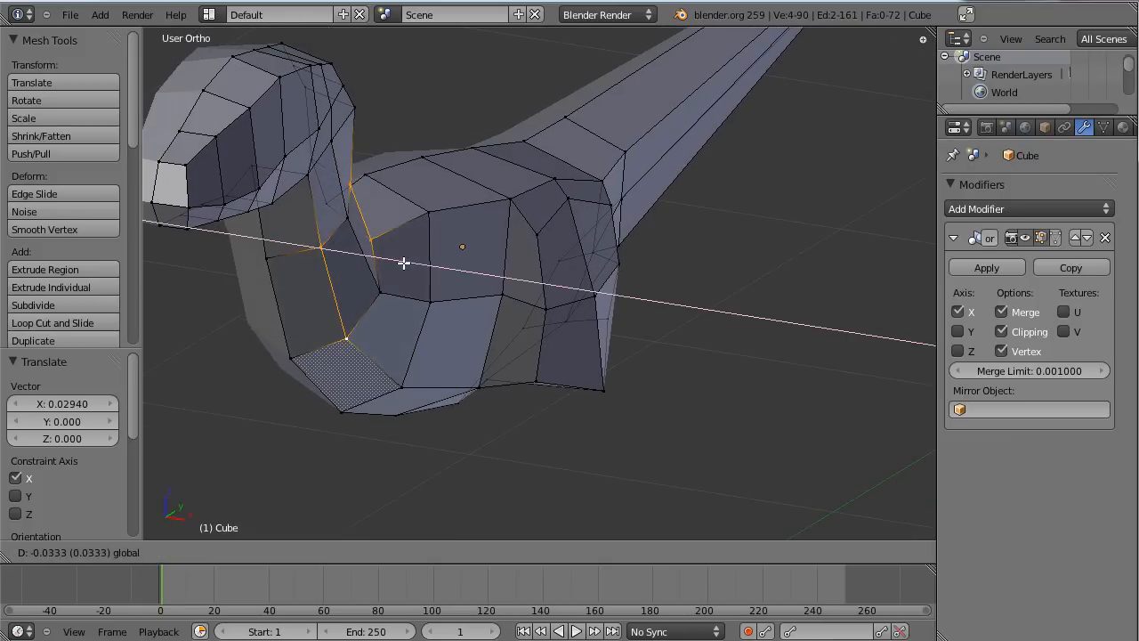
click(402, 260)
Step: In side view, select the two vertices at the rear top corner of the head and move them slightly back and down
middle_drag(394, 115, 448, 275)
key(KP_3)
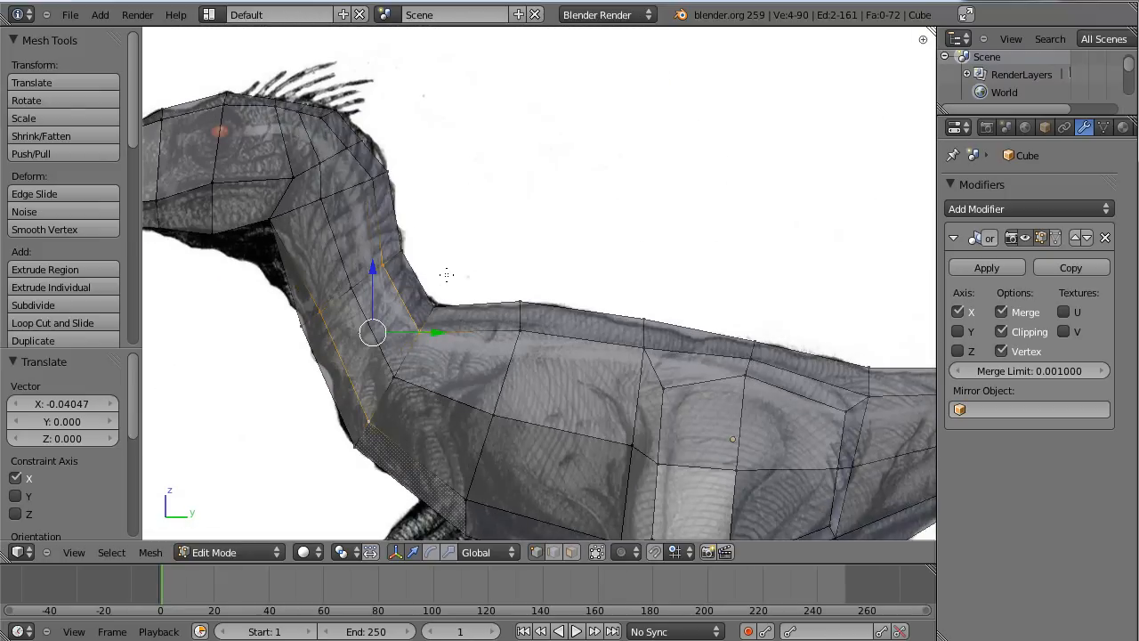
scroll(433, 272, up, 3)
shift+middle_drag(404, 322, 651, 387)
shift+middle_drag(456, 141, 478, 278)
scroll(478, 279, up, 3)
key(a)
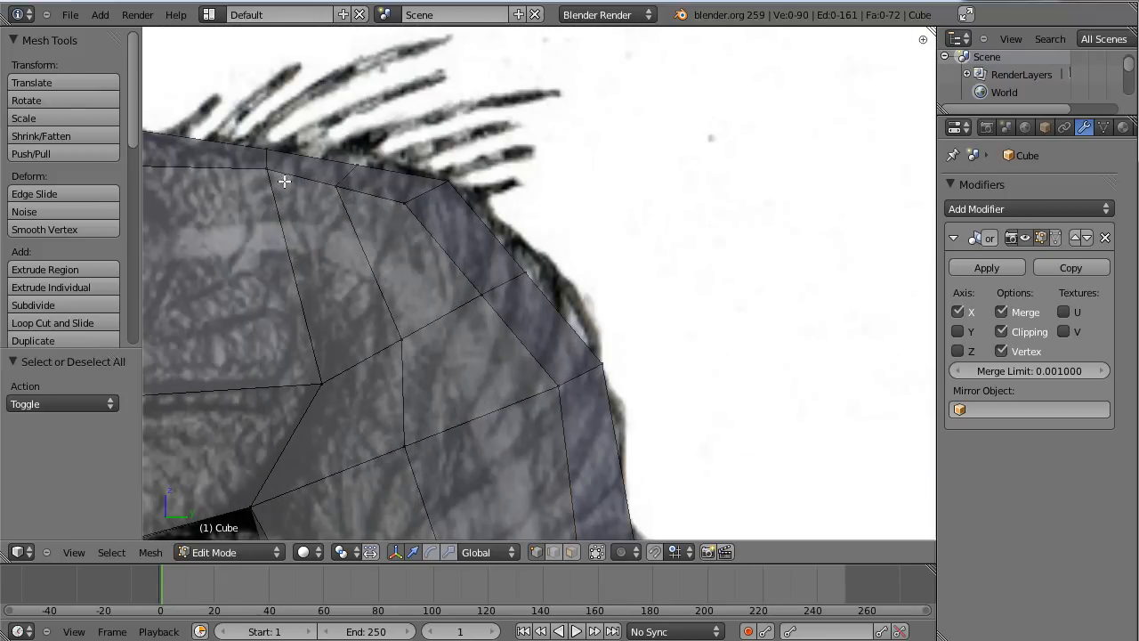
key(b)
drag(383, 144, 484, 227)
key(g)
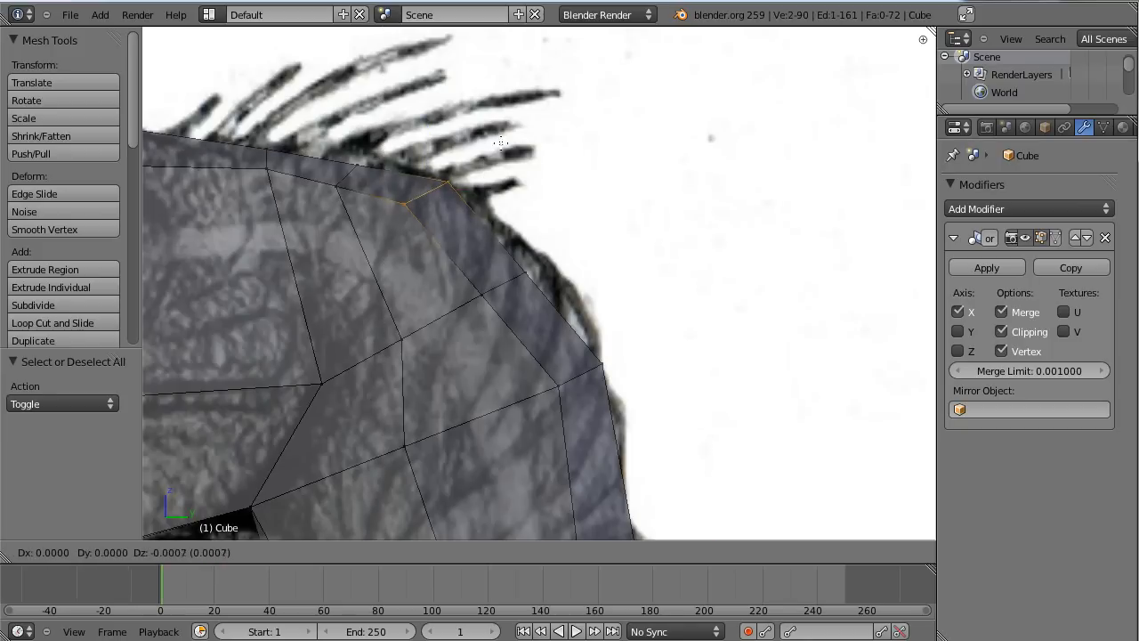
click(510, 154)
key(a)
Step: Reposition the neighbouring pair of vertices just in front of the head's rear top corner
key(b)
drag(332, 149, 379, 230)
key(g)
click(404, 222)
key(a)
Step: Move two side vertices where the head joins the upper neck outward, the upper one by about 0.02
shift+middle_drag(442, 302, 591, 145)
scroll(560, 204, down, 4)
middle_drag(599, 261, 379, 275)
scroll(378, 275, up, 3)
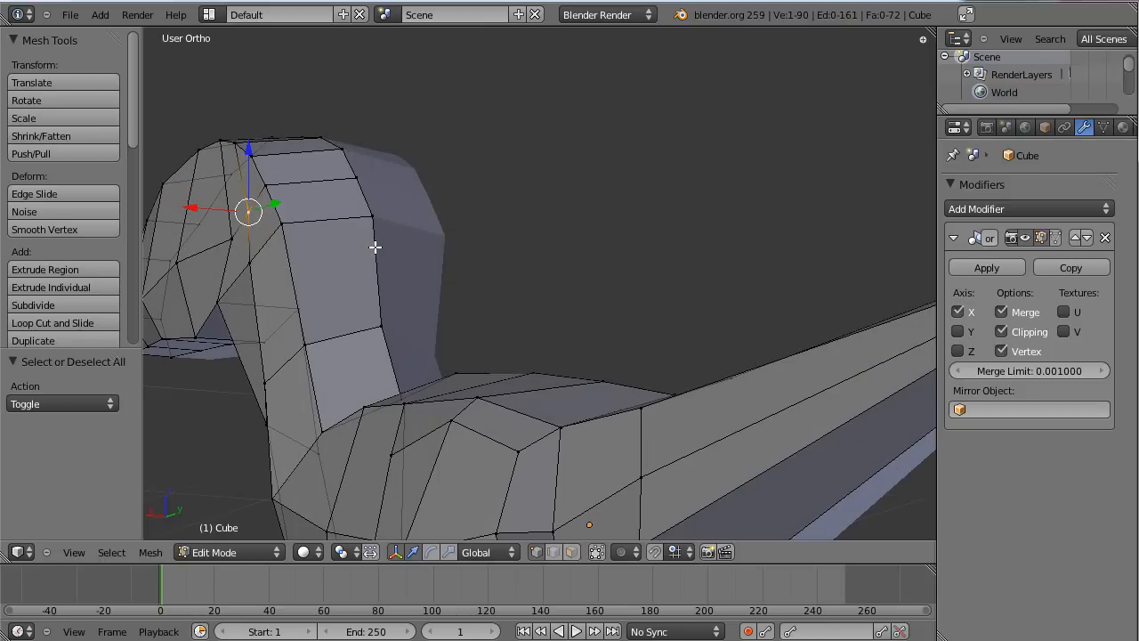
key(g)
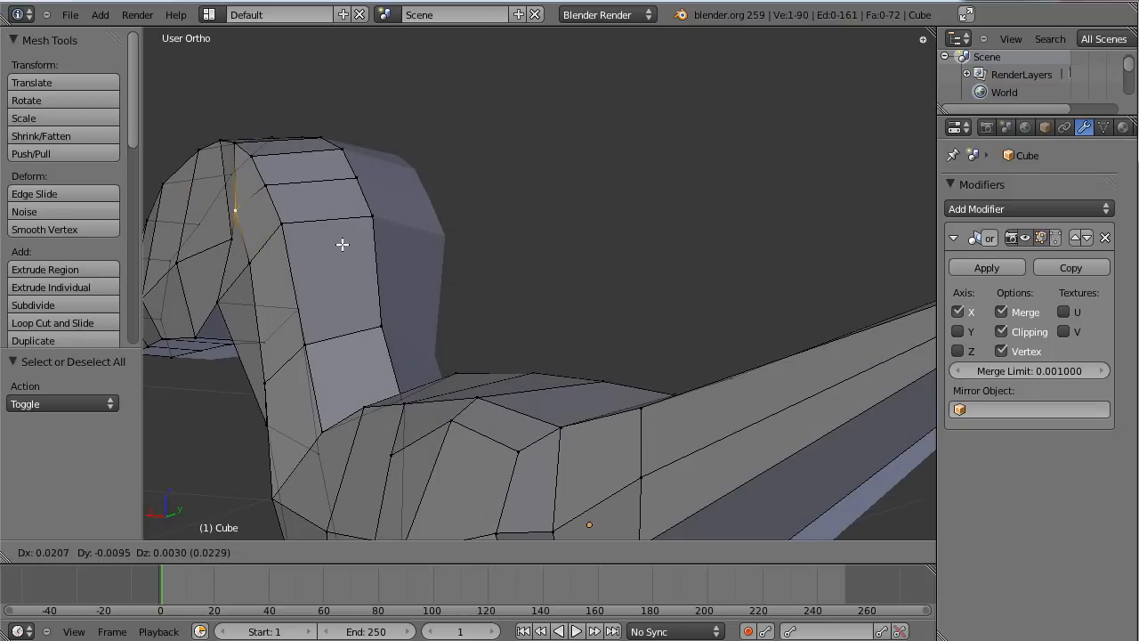
click(340, 246)
right_click(240, 266)
key(g)
click(288, 272)
key(a)
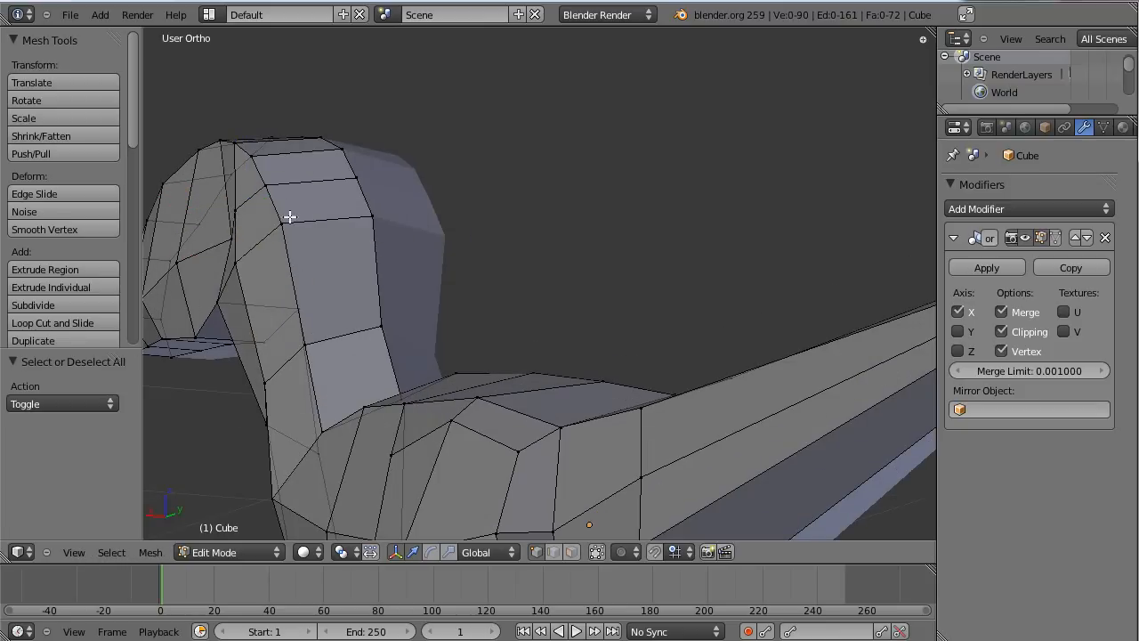
Step: Select three vertices along the rear edge of the head and upper neck and move them about 0.046 inward along X
shift+right_click(281, 223)
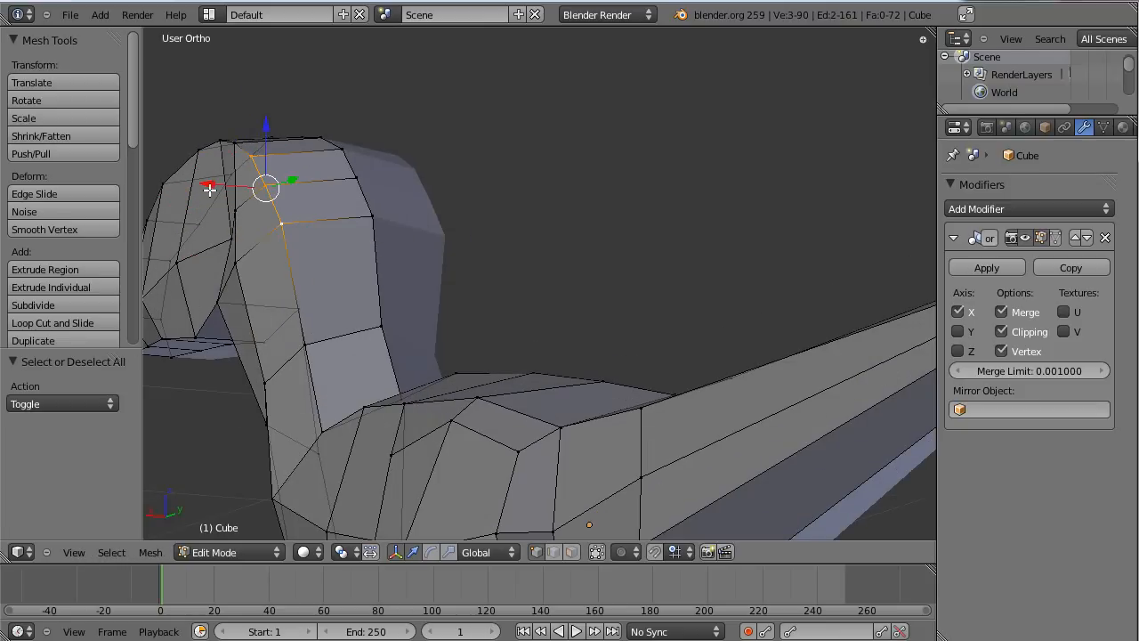
key(g)
key(x)
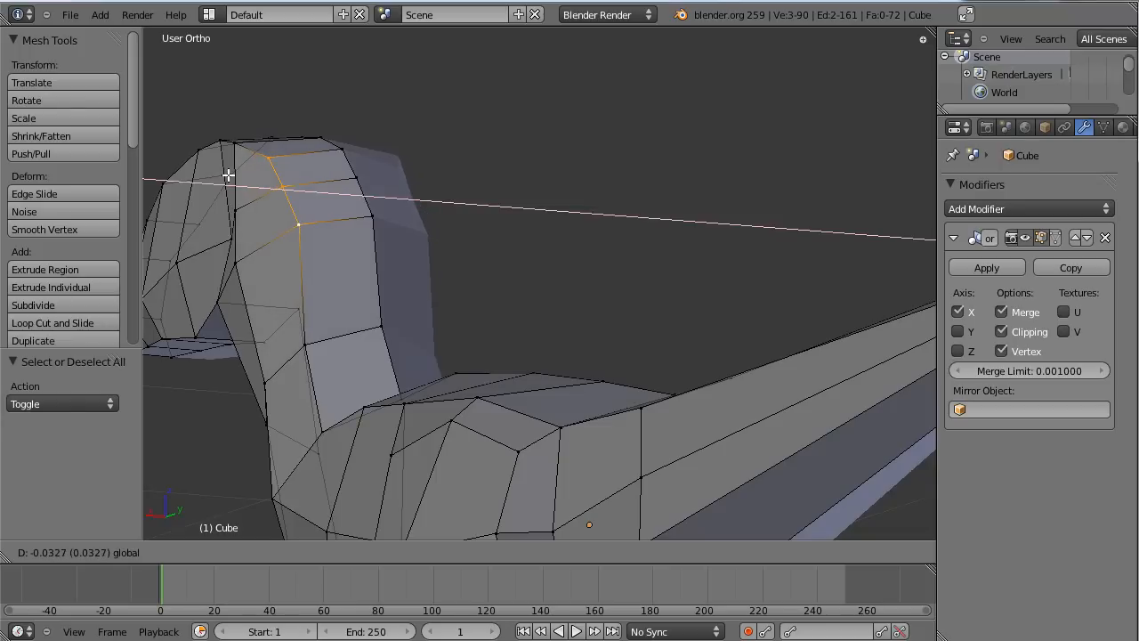
click(236, 175)
Step: Move the upper neck vertex just behind the jaw about 0.034 inward along X
middle_drag(215, 158, 326, 234)
shift+middle_drag(408, 237, 272, 170)
middle_drag(452, 256, 644, 204)
right_click(665, 184)
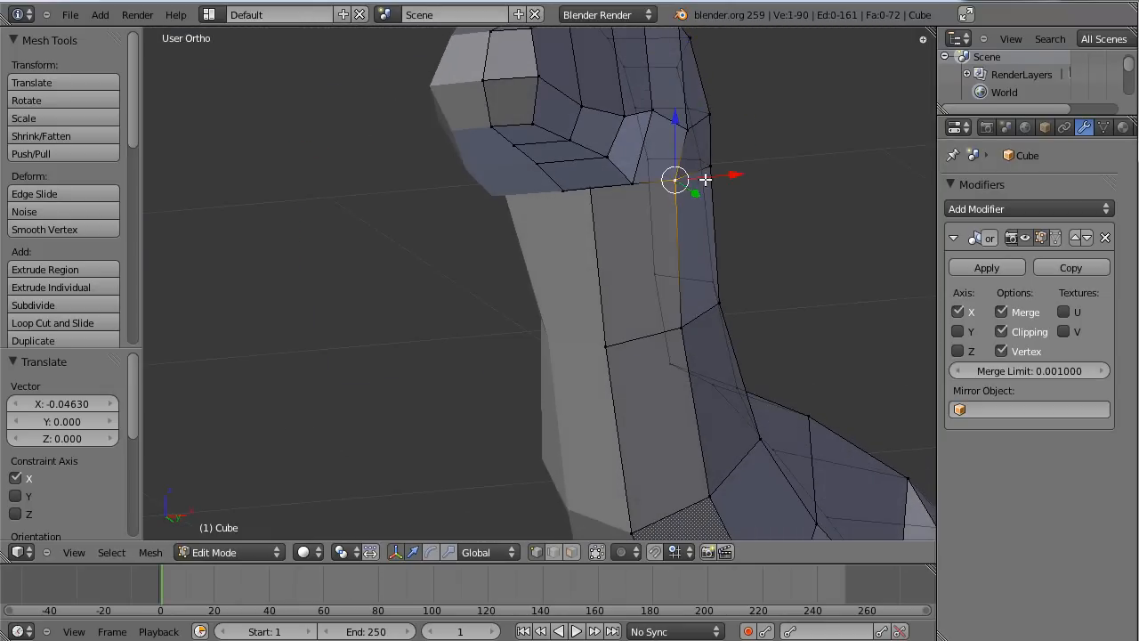
key(g)
key(x)
click(714, 180)
Step: Move the side vertex at the lower rear of the head about 0.024 inward along X
right_click(703, 130)
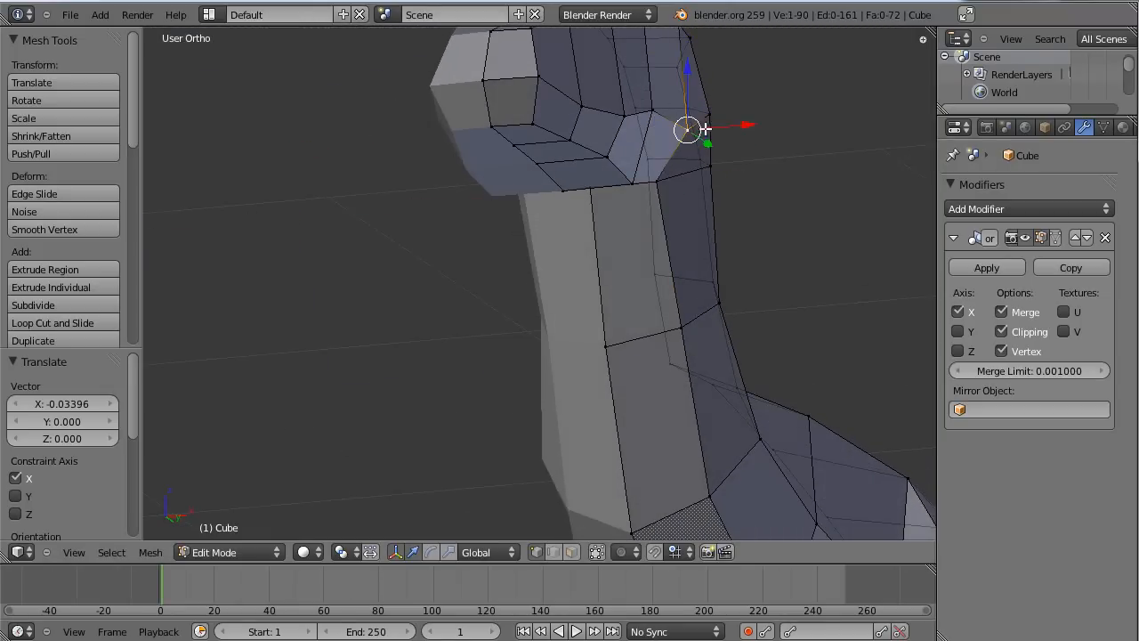
middle_drag(616, 133, 596, 272)
key(g)
key(x)
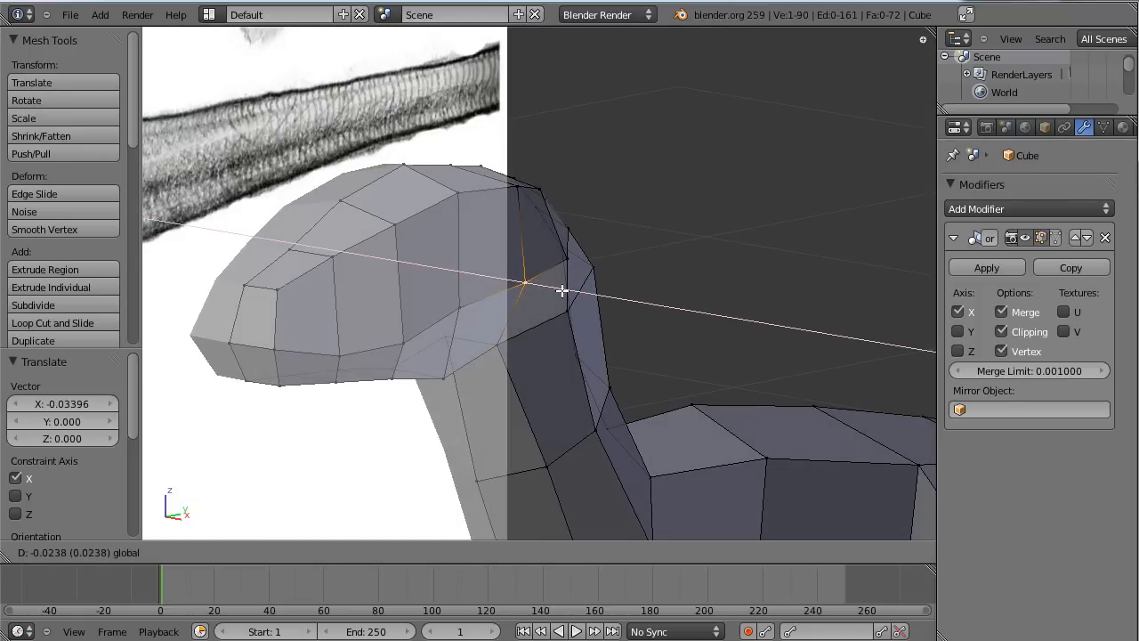
click(563, 291)
key(a)
Step: Move the side vertex at the neck's base about 0.036 inward along X and shift the mid-neck vertex above it inward too
middle_drag(567, 275, 653, 284)
right_click(434, 351)
scroll(460, 364, up, 5)
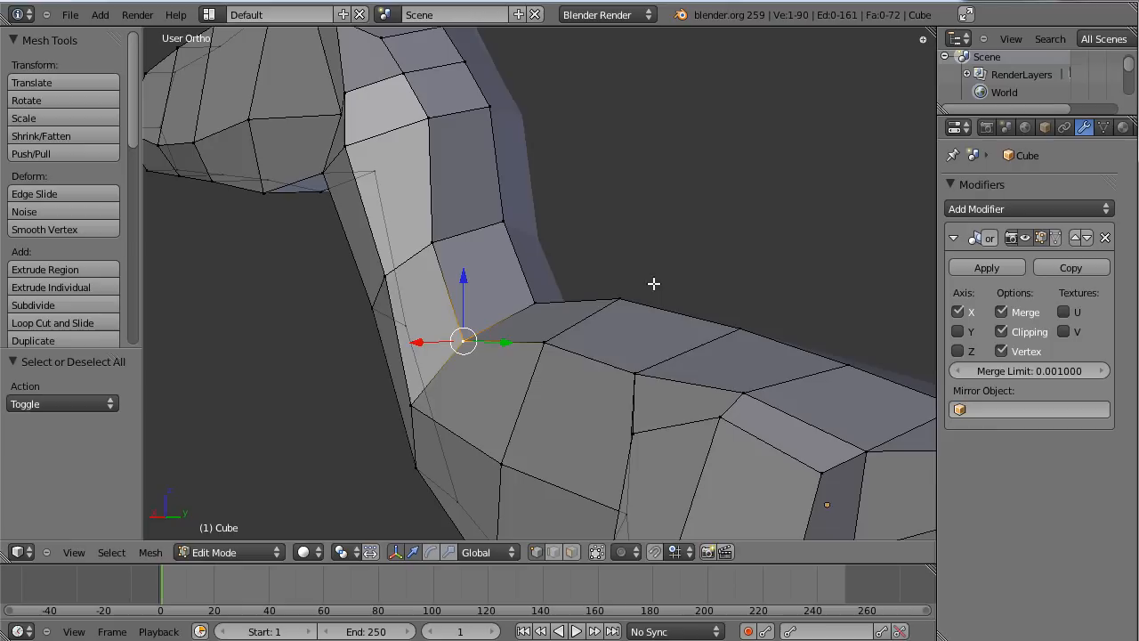
key(g)
key(x)
click(423, 248)
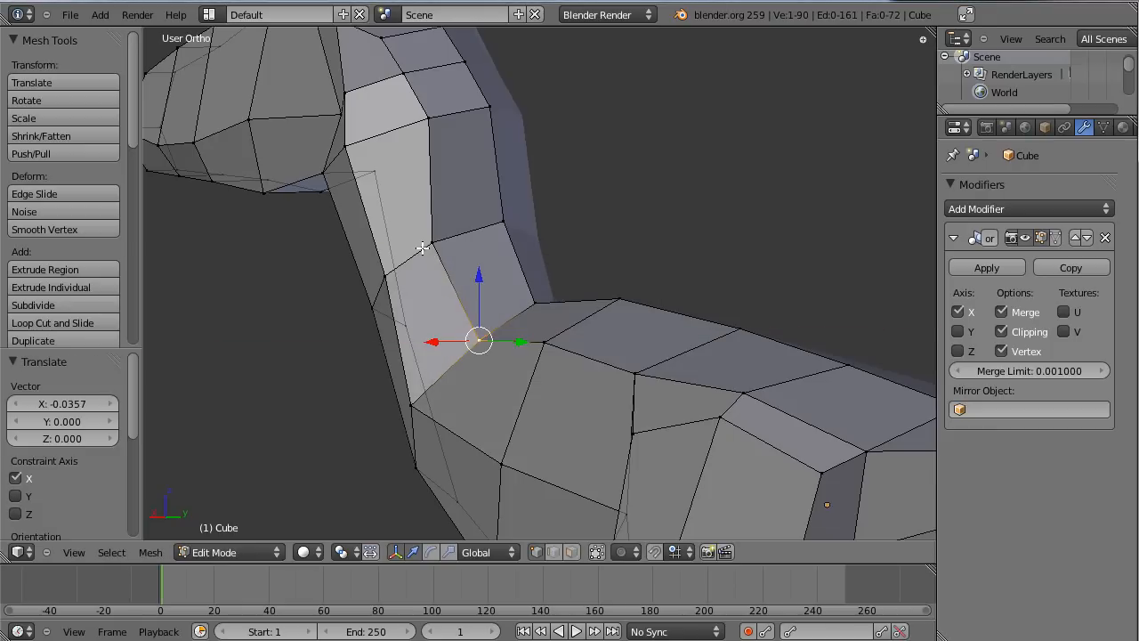
drag(383, 241, 405, 236)
key(a)
Step: Reposition the vertex at the rear base of the neck where it meets the back
scroll(481, 278, down, 3)
middle_drag(508, 295, 544, 259)
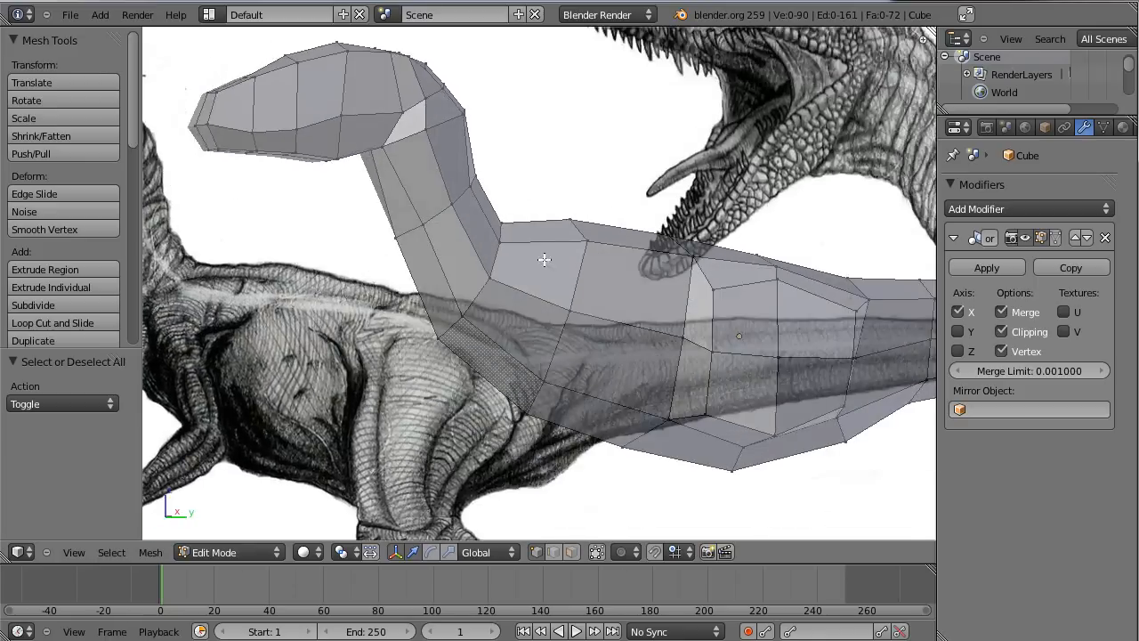
scroll(541, 255, up, 2)
right_click(484, 198)
key(g)
click(525, 224)
key(a)
Step: Move the side vertex near the front of the lower neck about 0.04 inward along X
middle_drag(501, 297, 384, 330)
middle_drag(472, 254, 362, 265)
drag(318, 272, 334, 283)
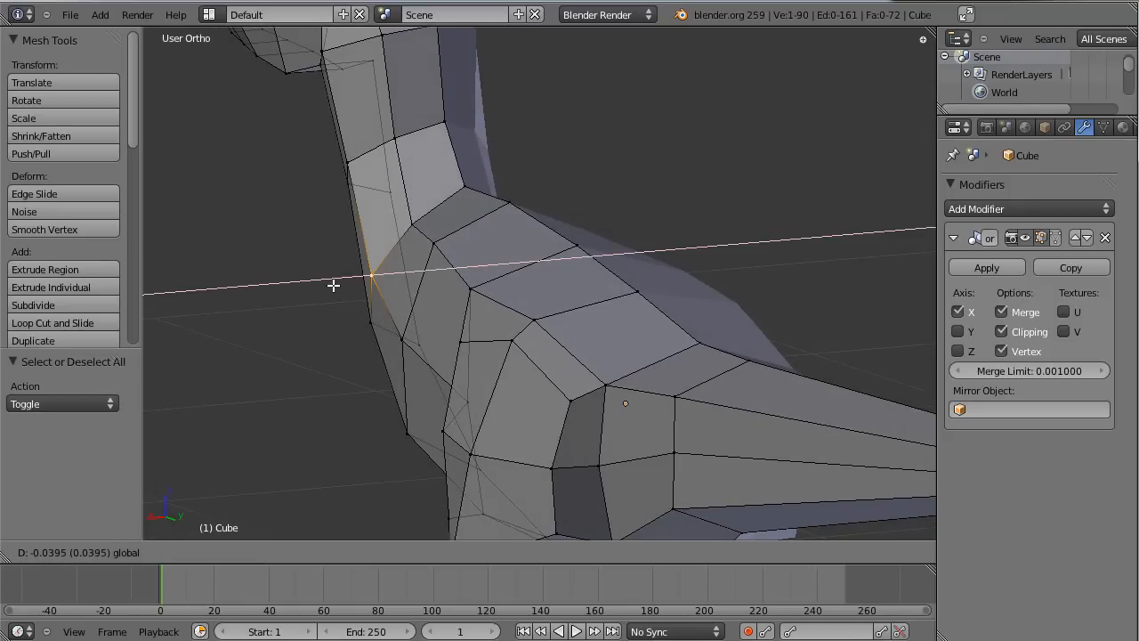
key(a)
Step: In the right side view, shift the upper front vertices of the hip outline toward the tail
scroll(493, 186, down, 4)
middle_drag(453, 249, 555, 281)
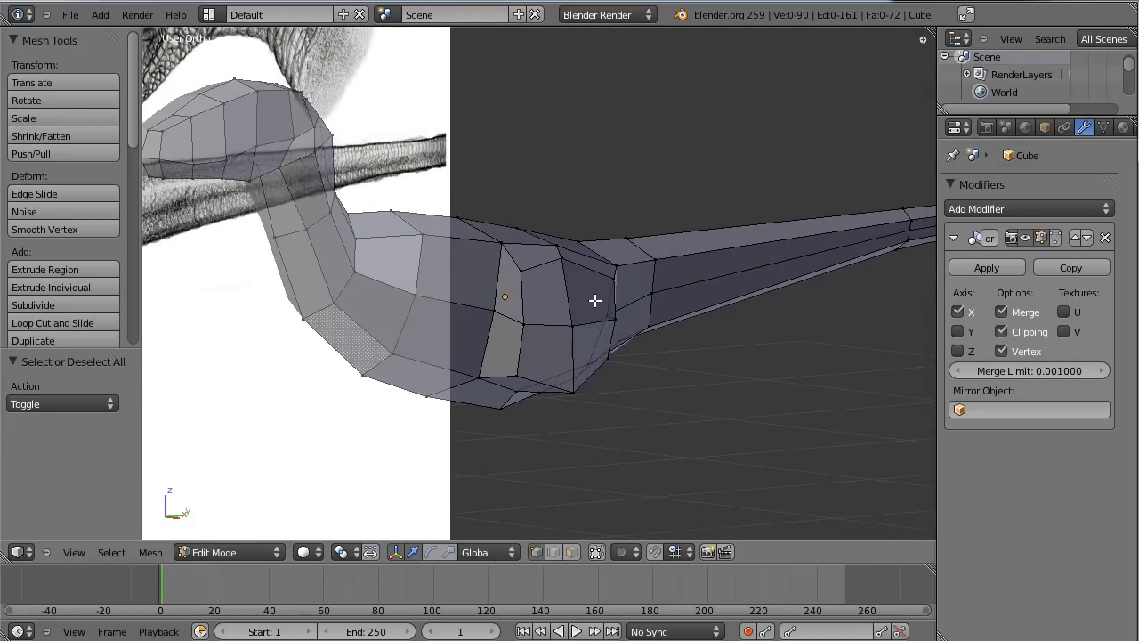
key(KP_1)
key(KP_3)
scroll(550, 320, up, 3)
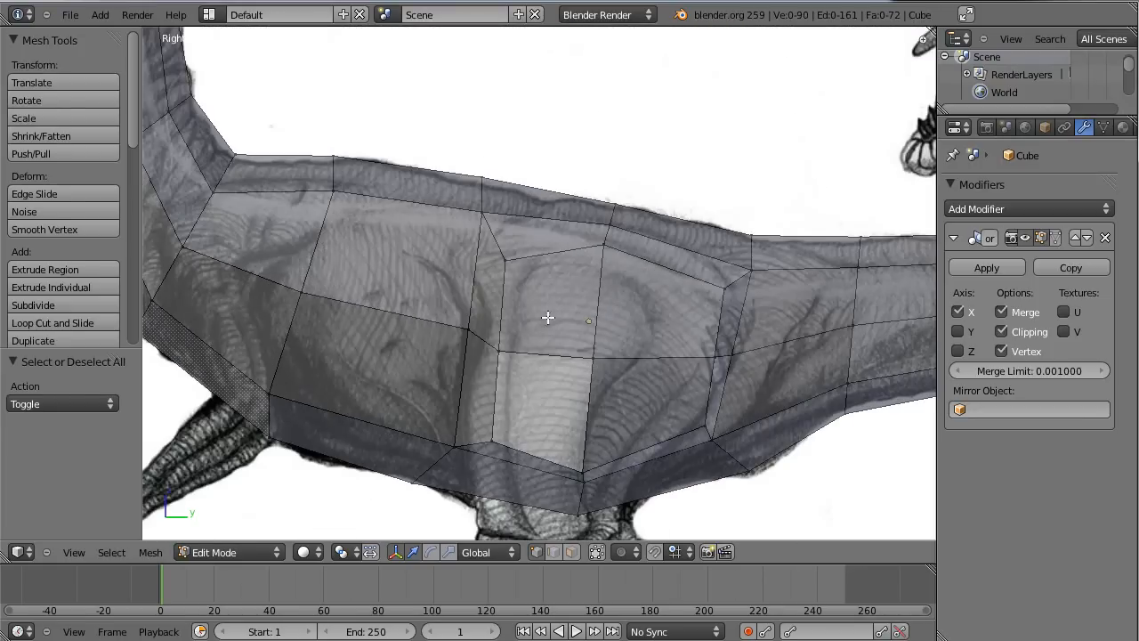
scroll(493, 246, up, 2)
scroll(493, 246, up, 2)
right_click(384, 51)
drag(453, 96, 494, 107)
drag(438, 49, 437, 64)
key(a)
right_drag(456, 152, 450, 140)
key(a)
Step: Select the two mid-height vertices along the hip's front edge and nudge them slightly toward the head
right_click(396, 294)
shift+right_click(345, 258)
drag(438, 276, 409, 270)
key(a)
Step: Move the pair of lower rear hip vertices forward and down to follow the thigh in the reference
scroll(542, 229, down, 4)
shift+middle_drag(536, 270, 437, 265)
scroll(597, 374, up, 3)
drag(522, 370, 582, 421)
key(g)
click(542, 434)
key(g)
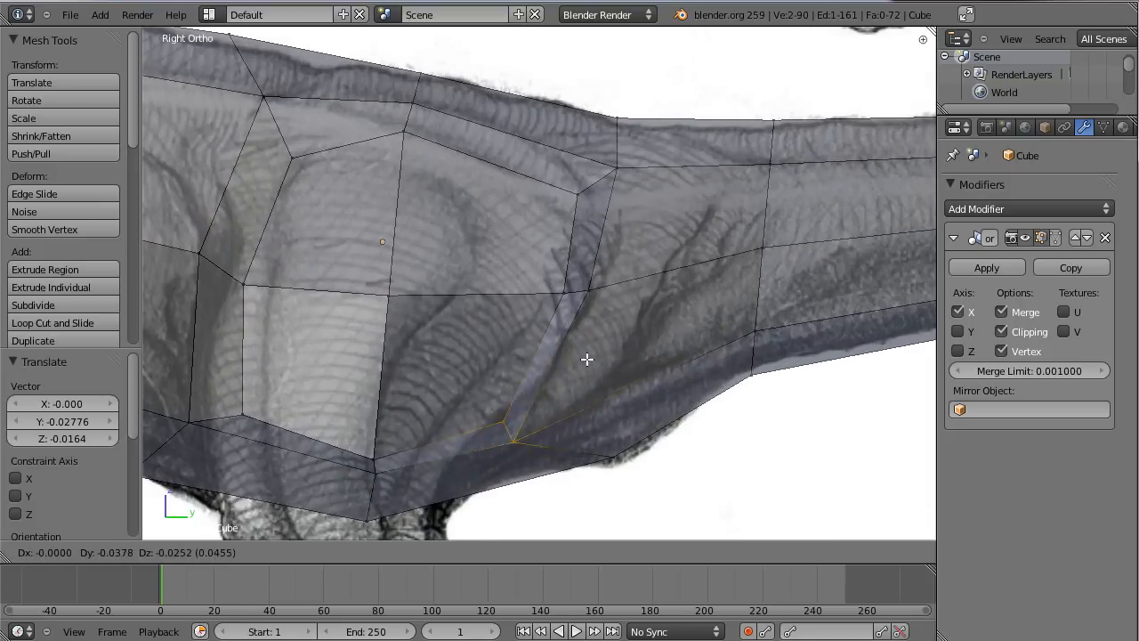
click(564, 374)
key(a)
Step: Move the mid-height and upper pairs of rear hip vertices forward and down to match the thigh's rear contour
key(b)
drag(512, 237, 645, 322)
key(g)
click(625, 338)
key(a)
key(b)
drag(522, 123, 627, 208)
key(g)
click(606, 225)
key(a)
Step: Shift the three vertices above the hip's centre toward the tail and adjust the upper front hip corner vertex
key(b)
drag(388, 83, 389, 83)
drag(429, 130, 430, 130)
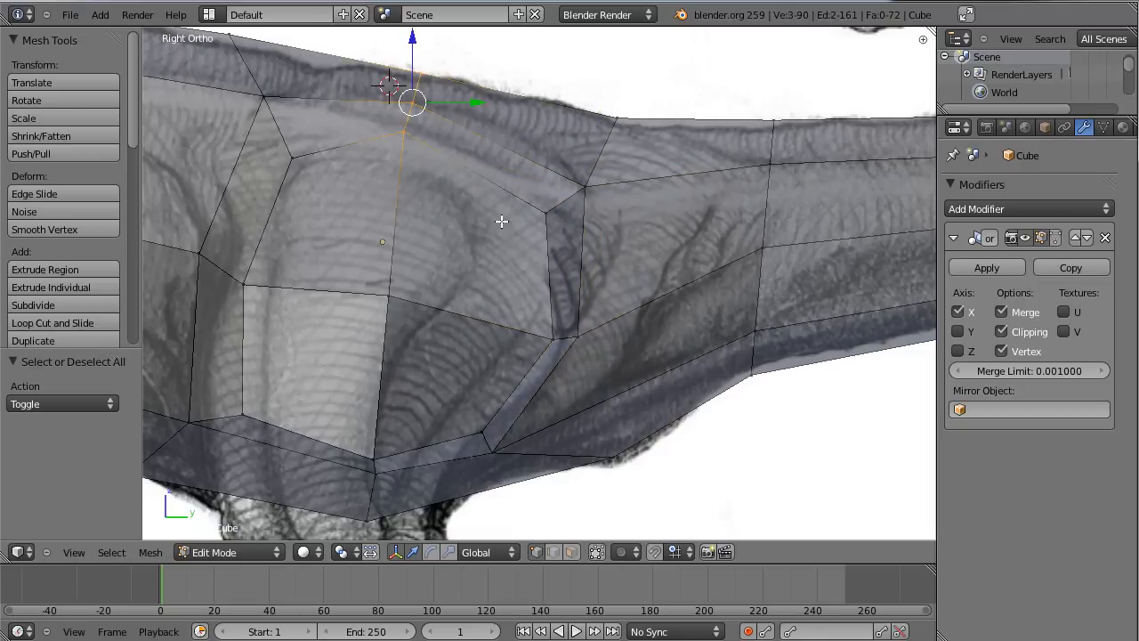
key(g)
click(531, 227)
key(a)
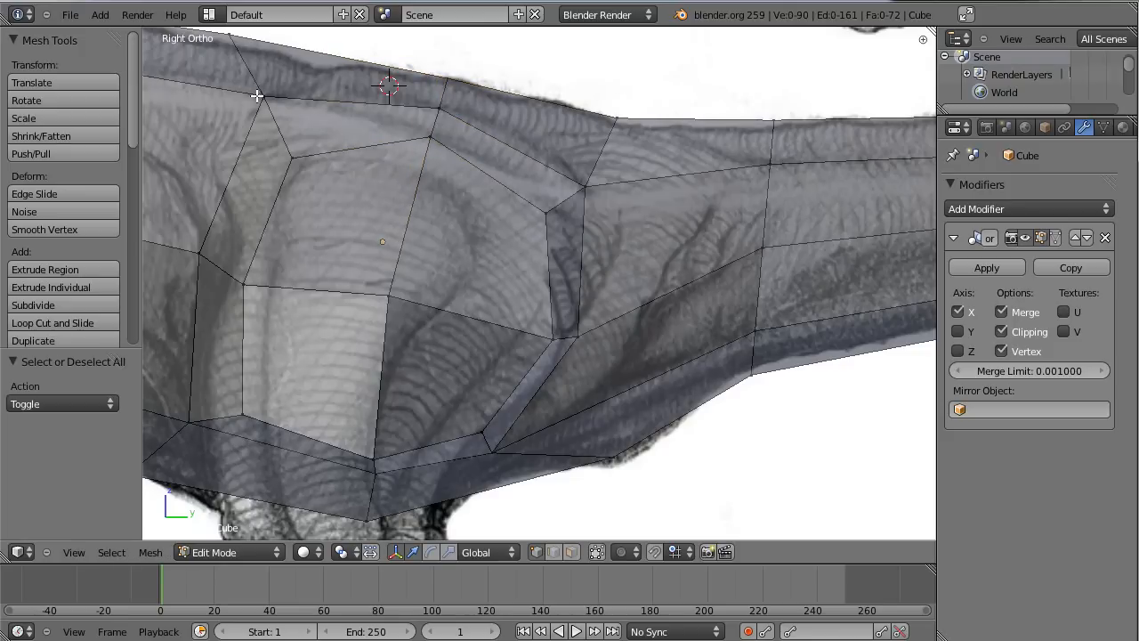
key(g)
click(272, 119)
key(a)
Step: Select the six vertices of the hip's underside and extrude them about 0.588 downward and 0.07 outward to start the leg
scroll(466, 255, down, 4)
middle_drag(466, 255, 495, 260)
middle_drag(503, 344, 557, 361)
scroll(601, 284, up, 3)
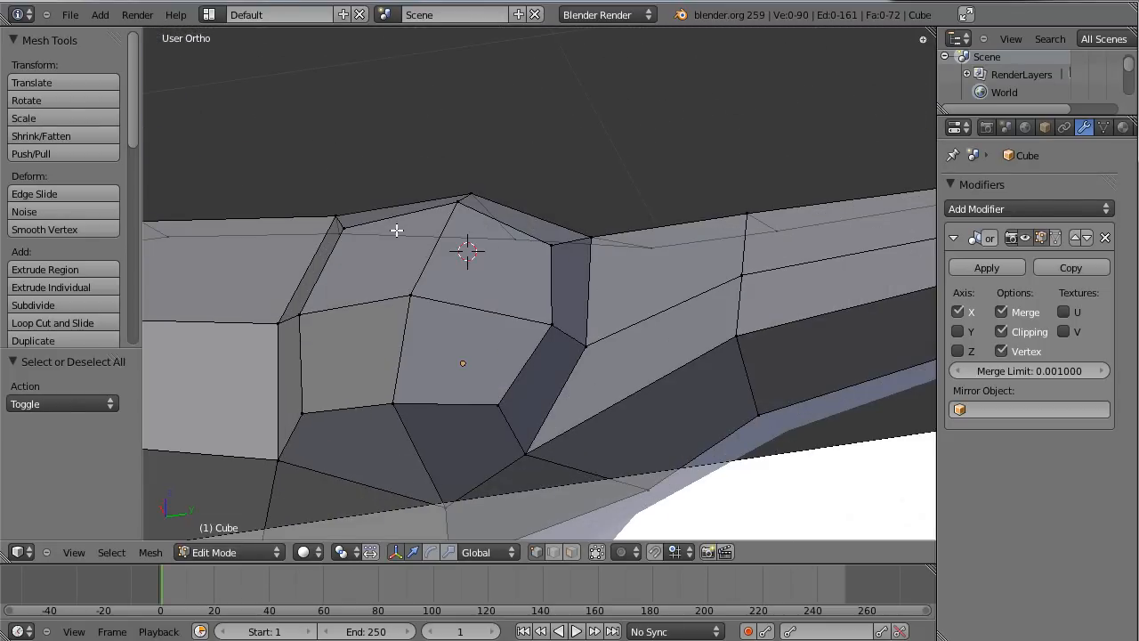
middle_drag(463, 388, 437, 269)
middle_drag(510, 331, 444, 239)
shift+right_click(281, 303)
shift+right_click(342, 420)
shift+right_click(448, 423)
shift+right_click(476, 342)
shift+right_click(502, 380)
middle_drag(516, 227, 581, 278)
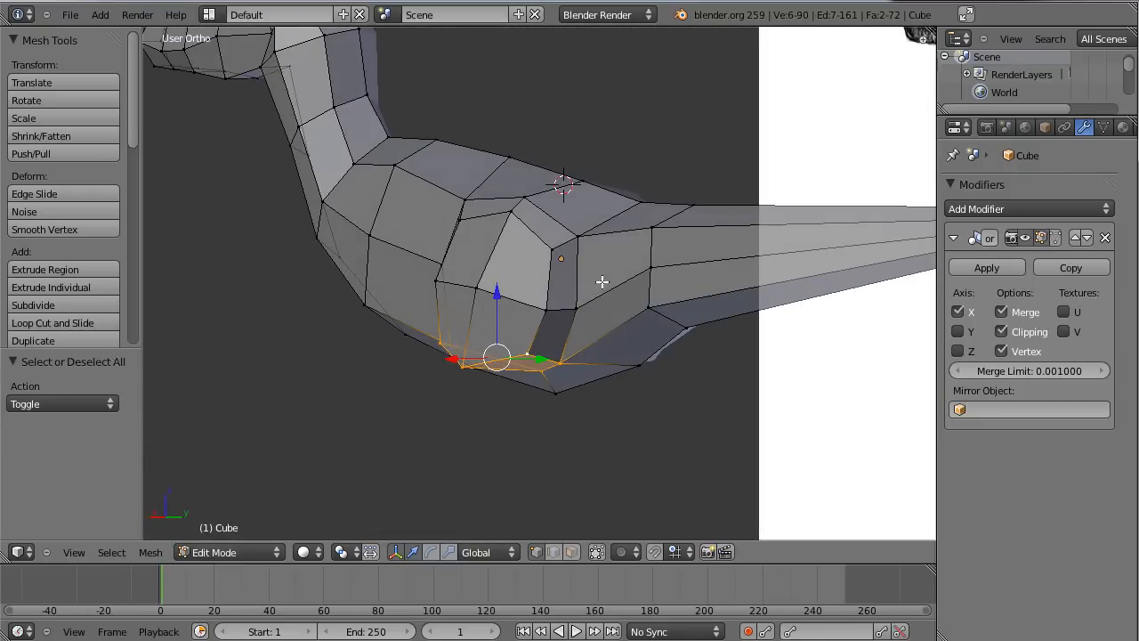
key(KP_1)
key(e)
click(544, 487)
Step: Raise the extruded leg end 0.408 along Z to the knee level of the side reference
shift+middle_drag(669, 414, 596, 129)
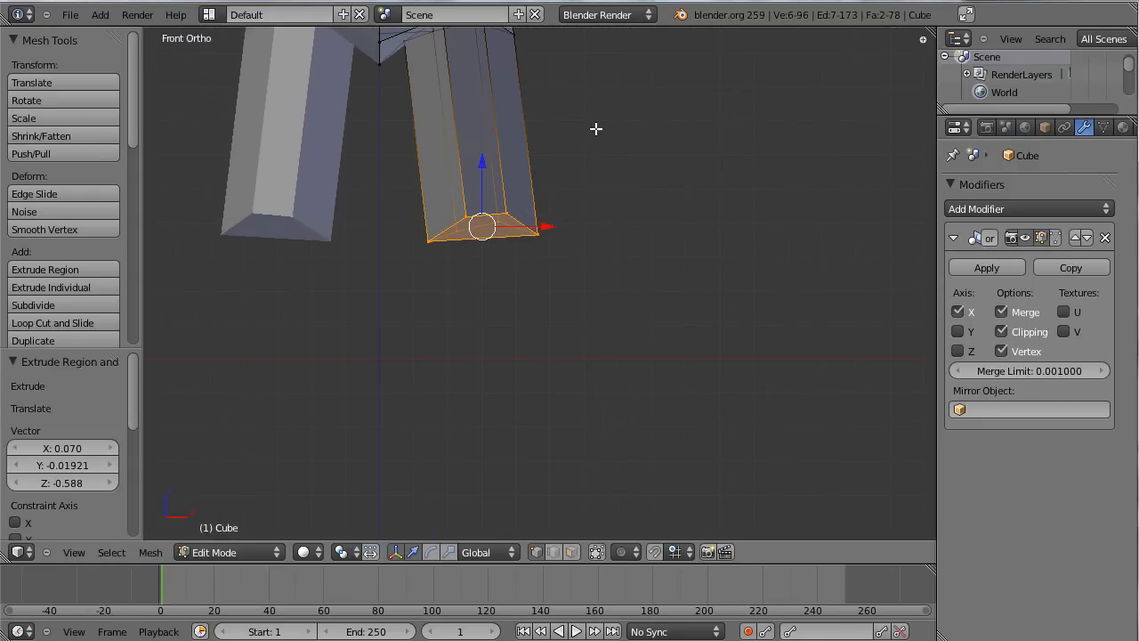
key(KP_3)
shift+middle_drag(634, 228, 628, 370)
scroll(628, 371, up, 1)
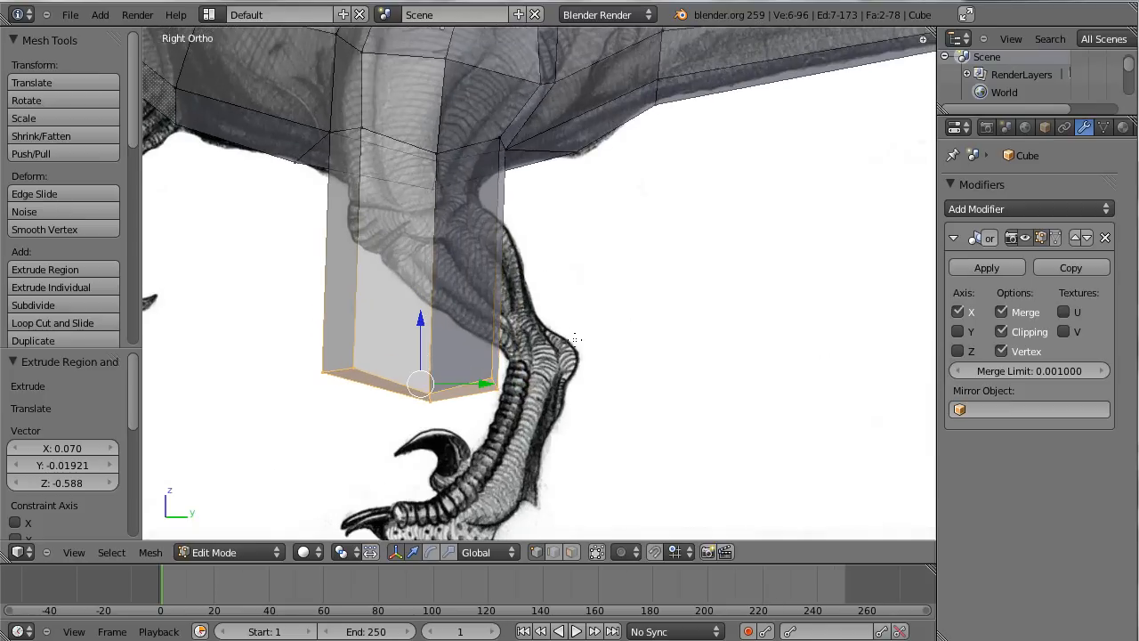
shift+middle_drag(525, 253, 524, 289)
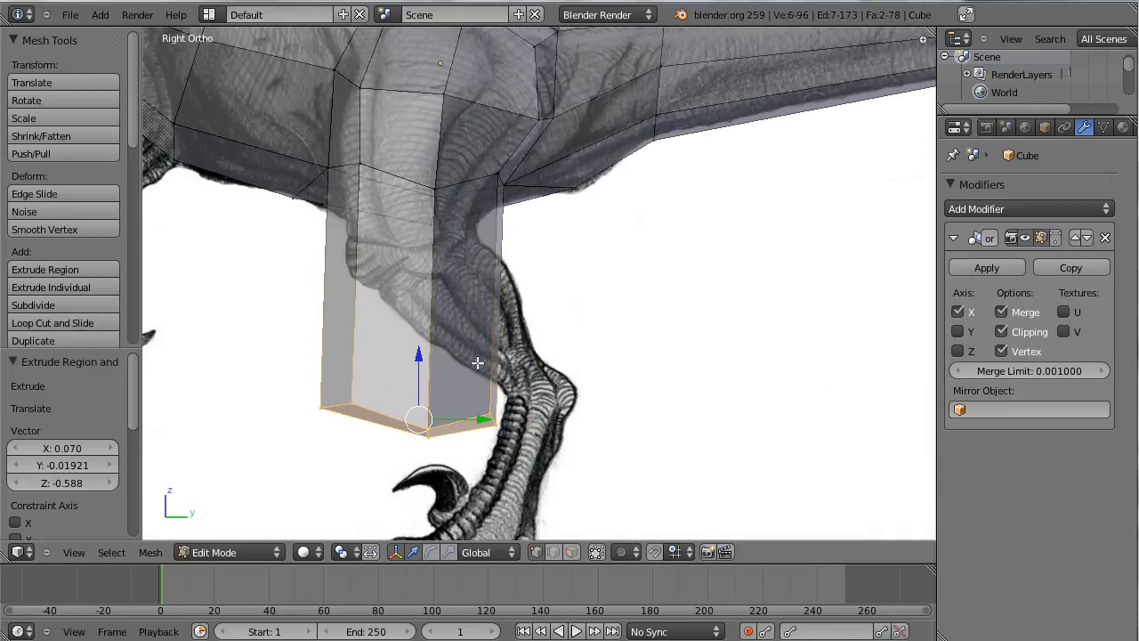
scroll(467, 304, down, 1)
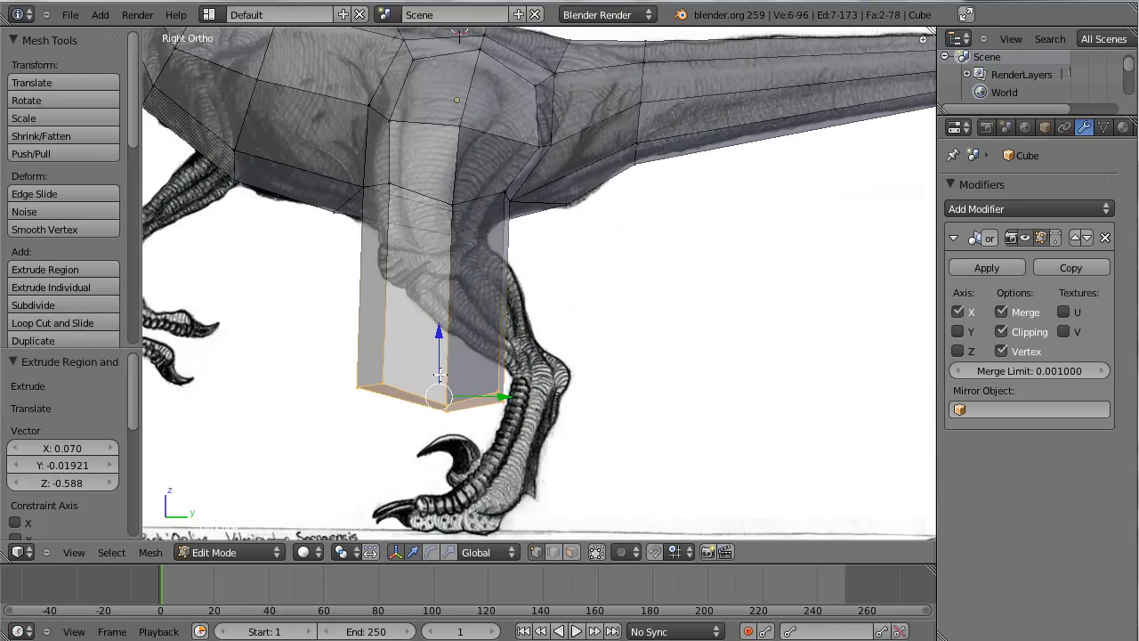
drag(440, 342, 445, 202)
Step: Rotate the leg's lower end about -22.7° in the side view
scroll(446, 202, up, 4)
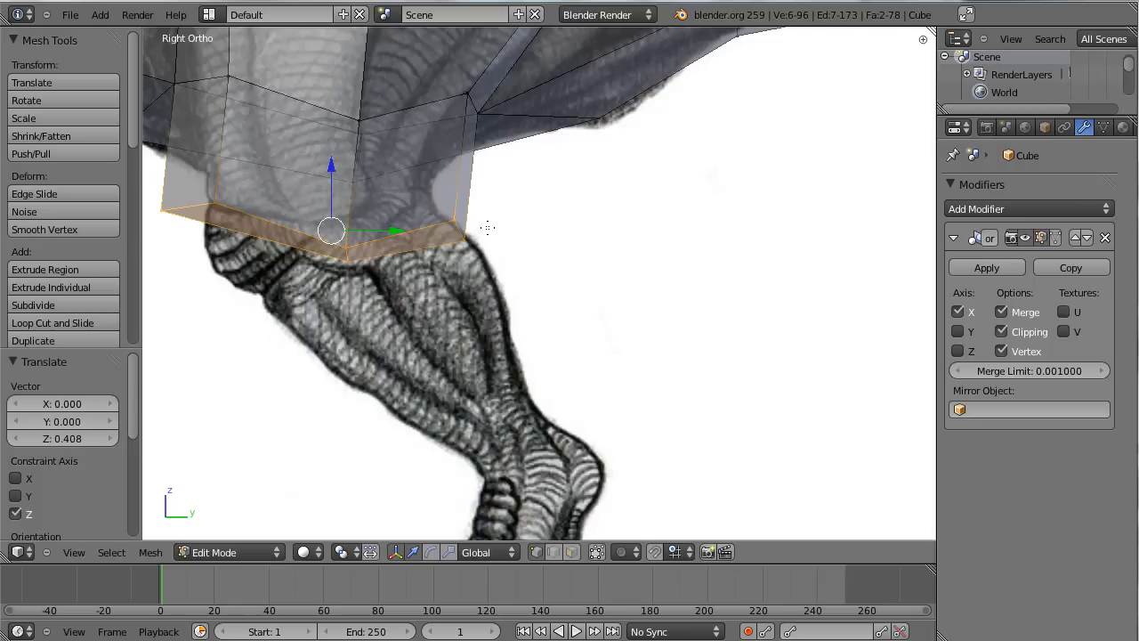
shift+middle_drag(495, 224, 587, 247)
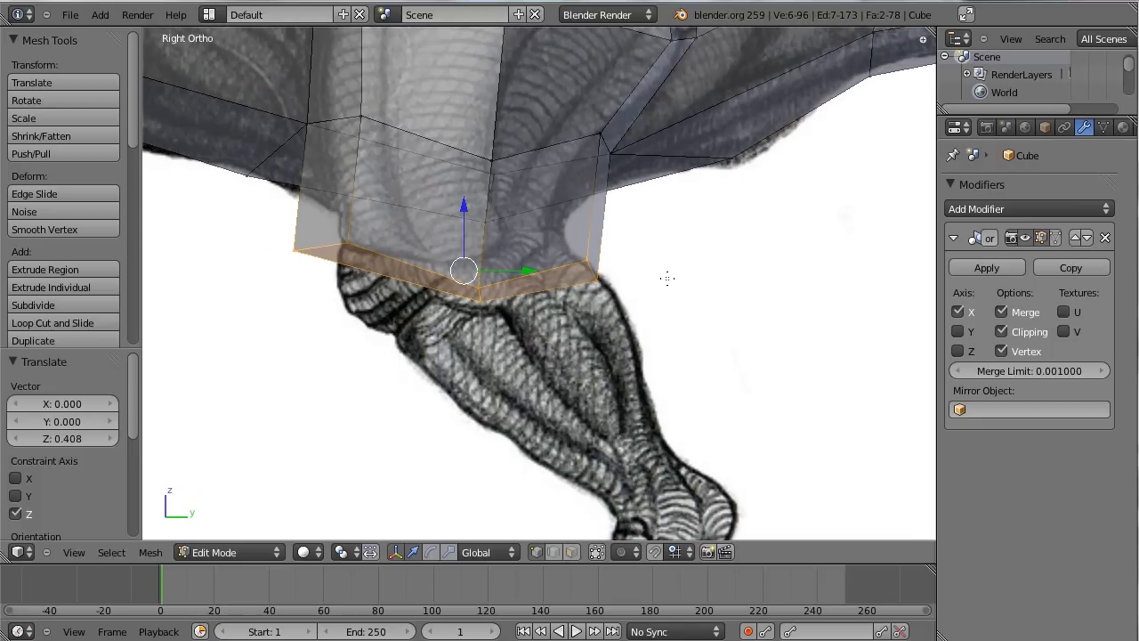
key(r)
click(630, 192)
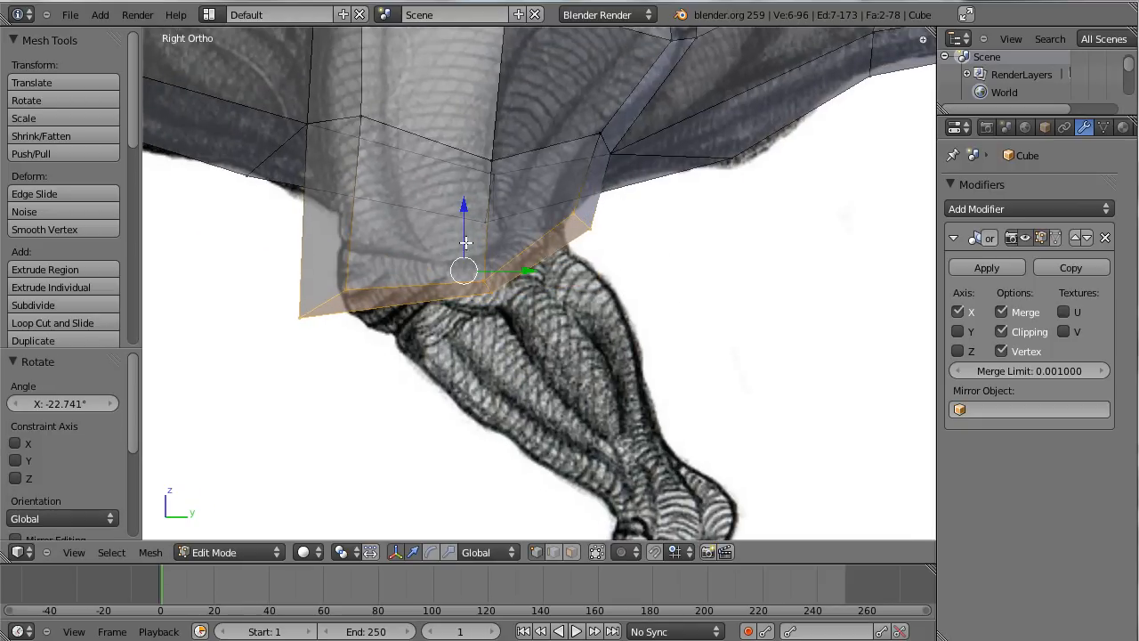
Step: Move the two rear vertices of the leg's lower end down and forward onto the reference leg's rear outline
scroll(485, 330, down, 3)
shift+middle_drag(525, 310, 475, 234)
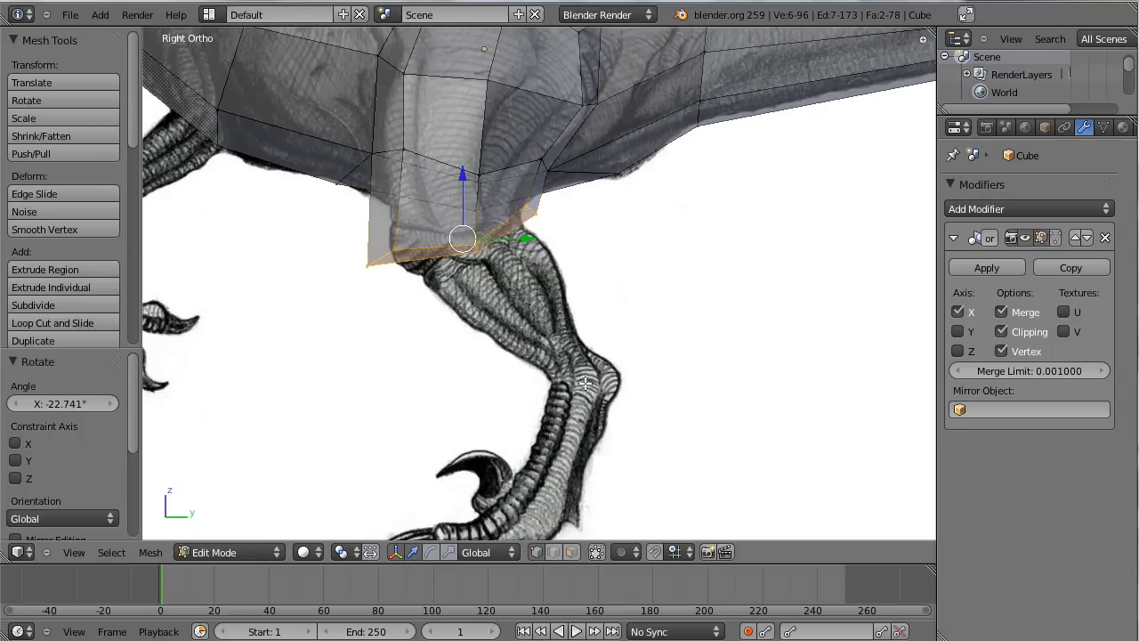
scroll(580, 315, down, 2)
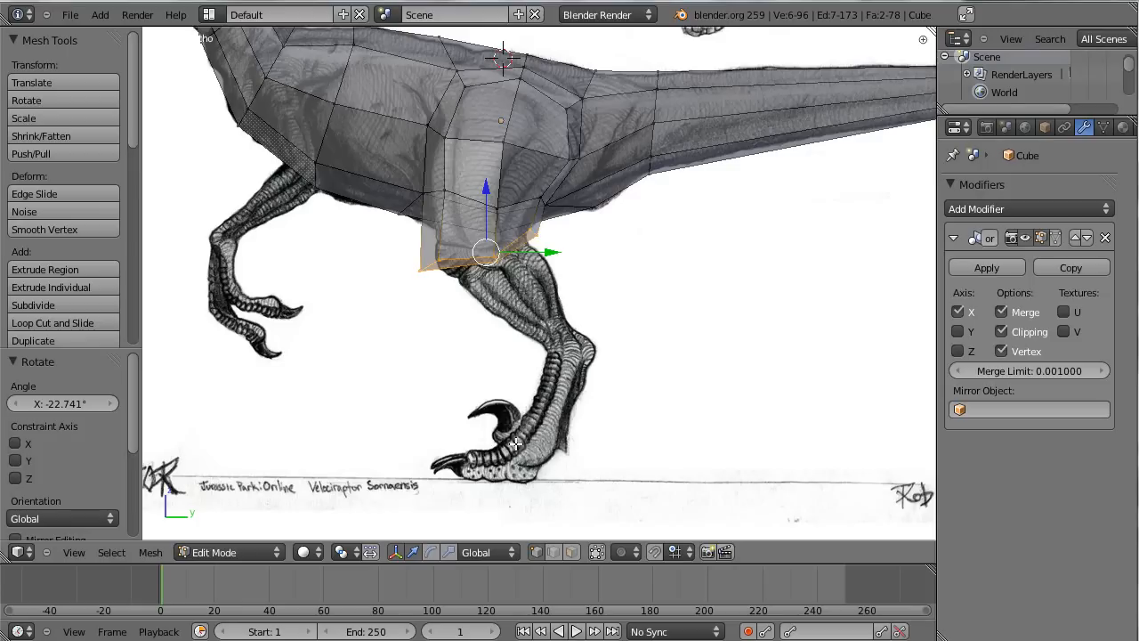
scroll(559, 396, up, 3)
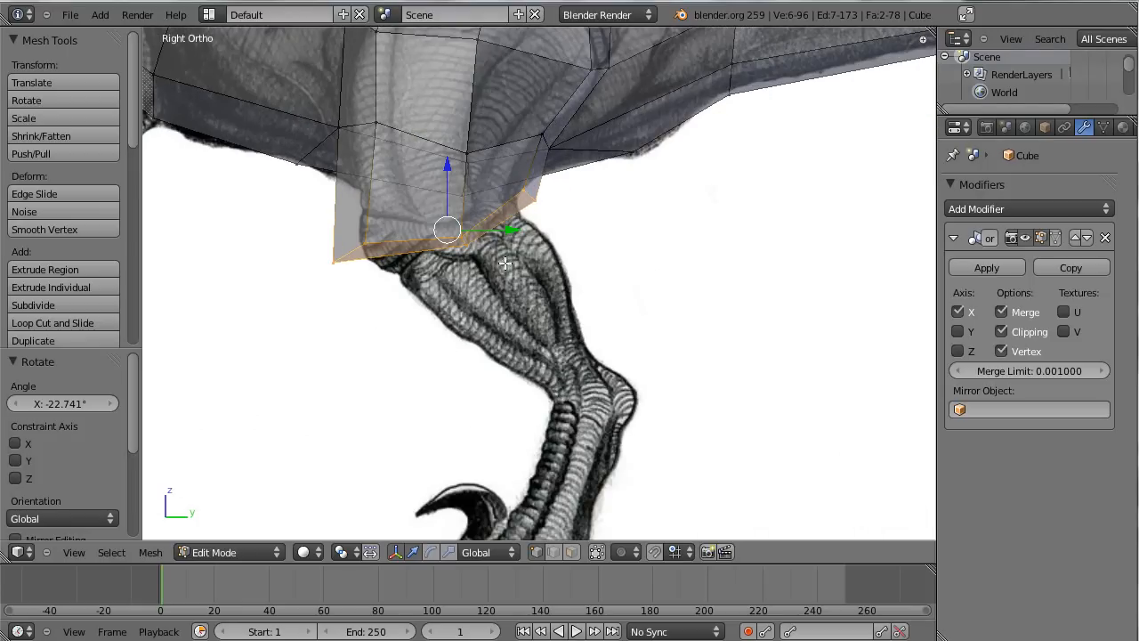
scroll(541, 433, up, 4)
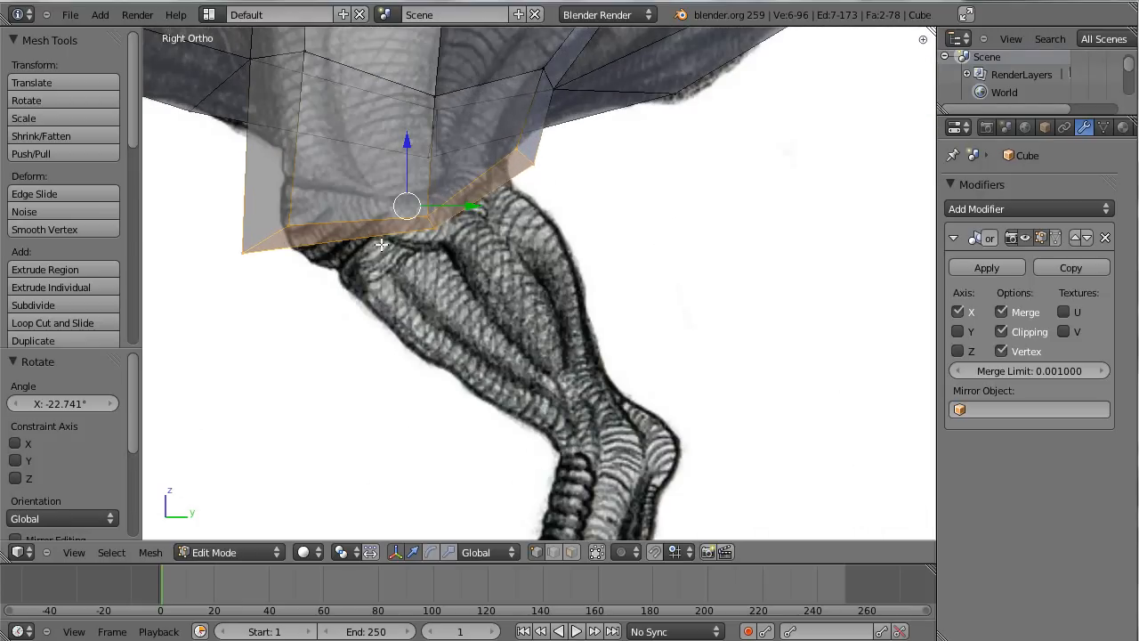
scroll(462, 340, up, 1)
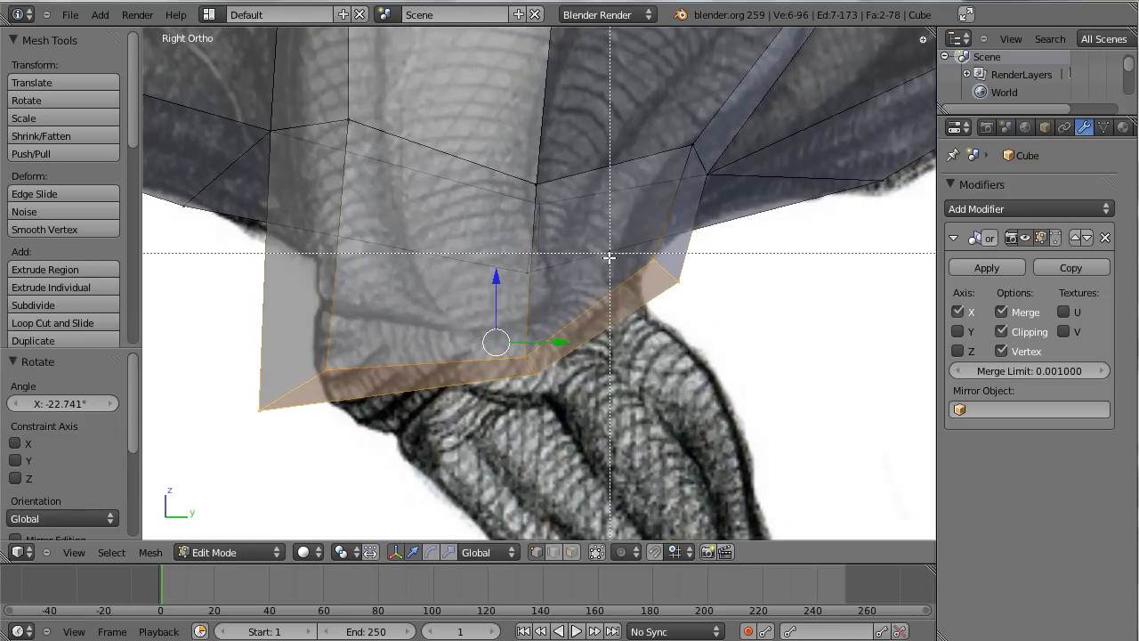
right_click(672, 283)
key(a)
right_click(675, 281)
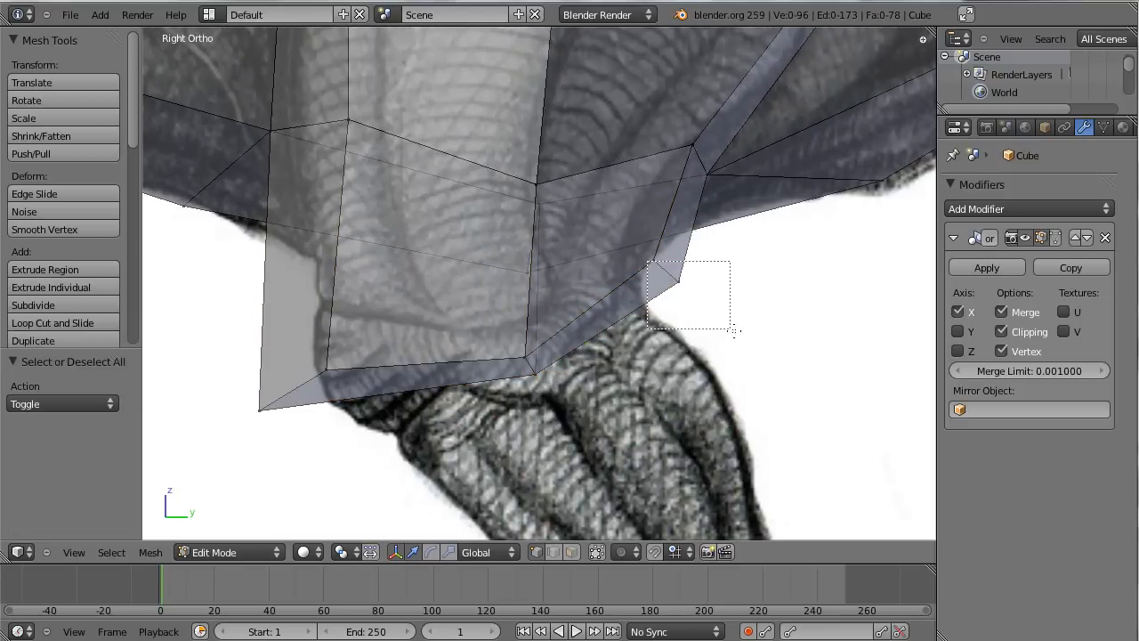
drag(686, 283, 710, 301)
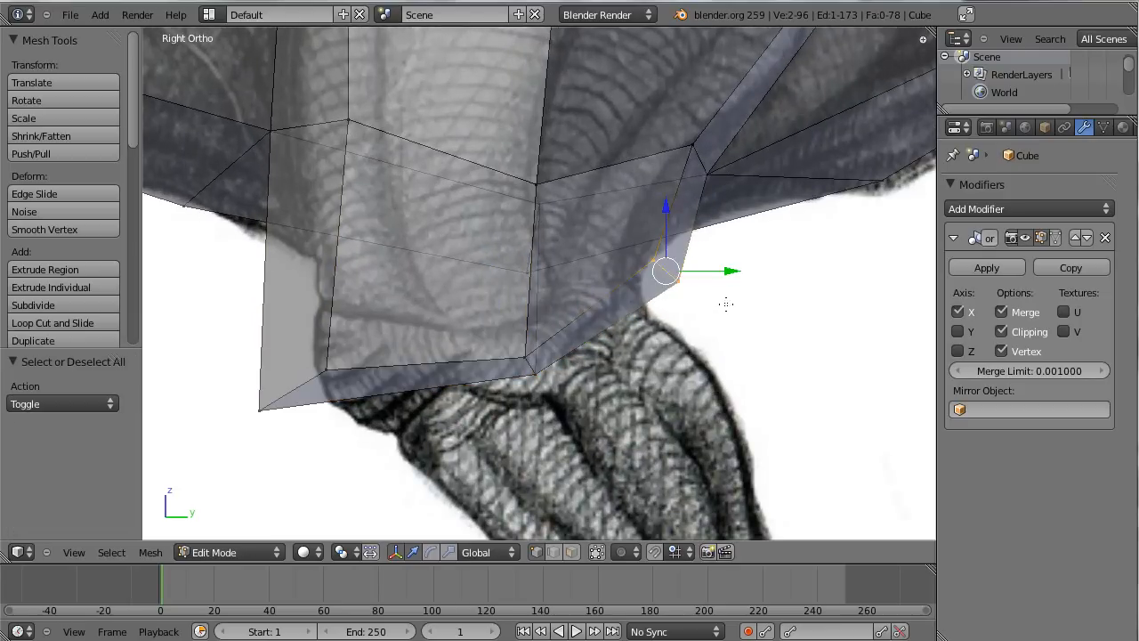
key(g)
click(692, 338)
key(a)
Step: Move the two front vertices of the leg's lower end about 0.072 rearward onto the reference knee's outline
key(b)
drag(249, 355, 343, 419)
key(g)
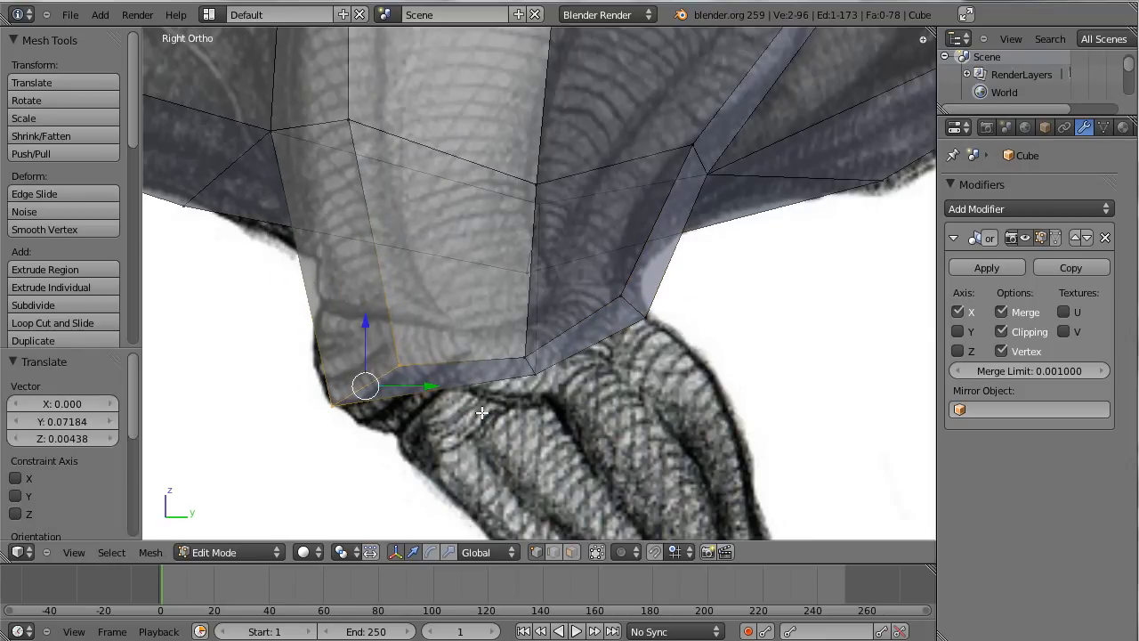
click(481, 412)
key(a)
Step: Reposition the middle pair of vertices on the leg's lower end in the side view
scroll(379, 244, down, 3)
drag(511, 308, 556, 361)
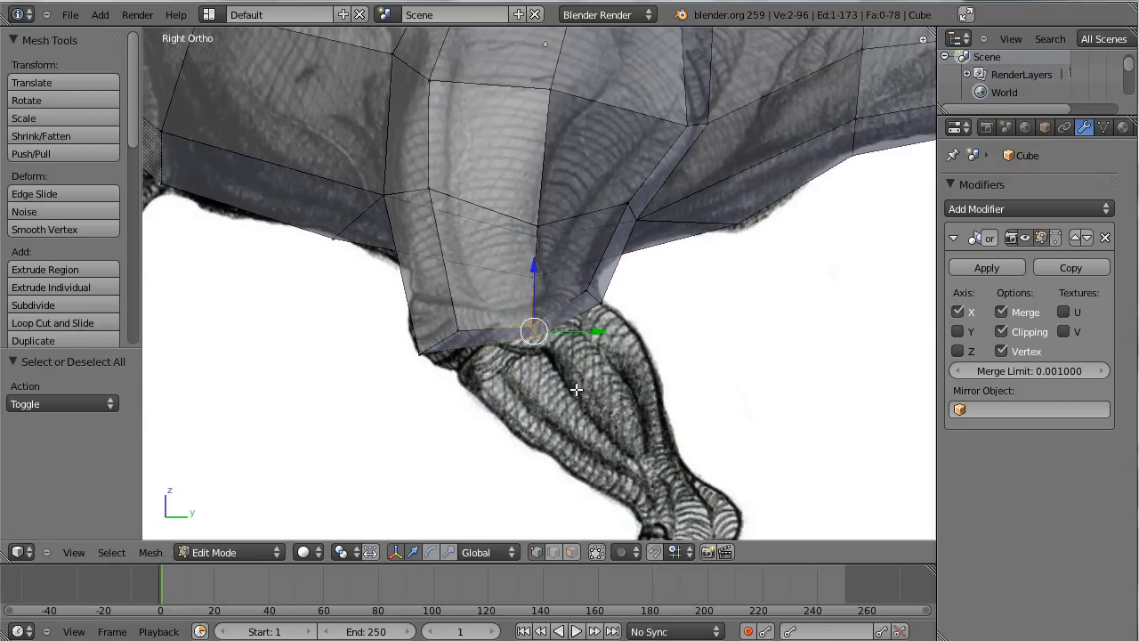
key(g)
click(557, 359)
key(a)
Step: Move the outermost vertex of the leg's lower end inward along X
scroll(550, 291, down, 2)
middle_drag(550, 291, 494, 285)
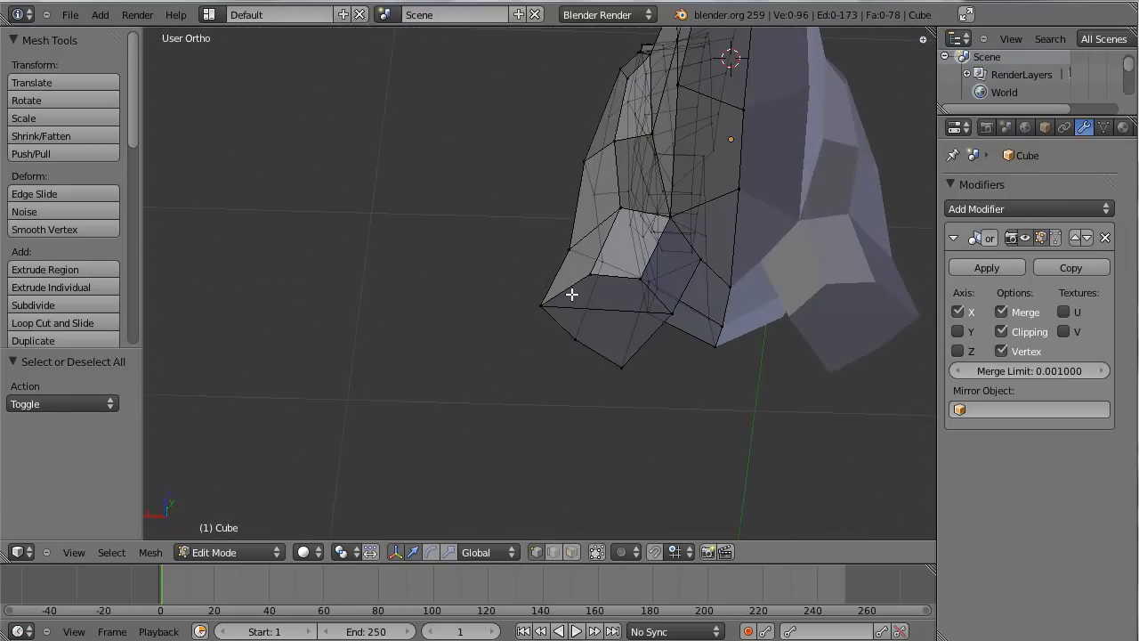
key(g)
key(x)
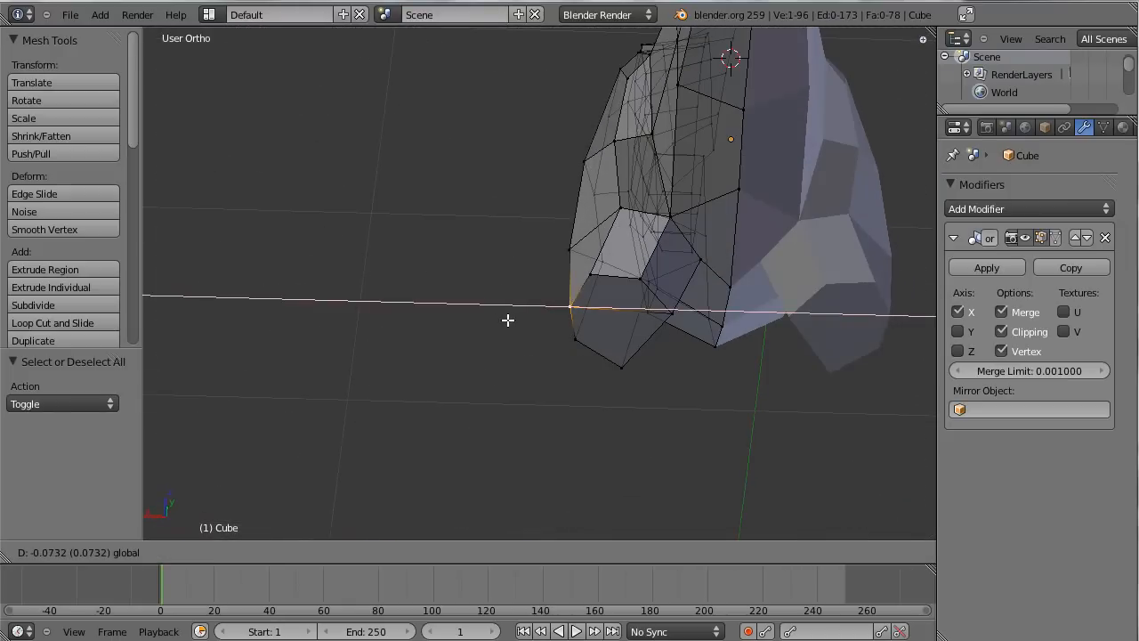
click(590, 287)
Step: Select the two rear vertices of the leg's lower end and move them inward along X
shift+right_click(649, 278)
right_click(635, 278)
shift+right_click(597, 276)
drag(552, 278, 574, 285)
click(574, 285)
Step: Adjust two more vertices of the leg's lower end along X, moving the front inner one about 0.044 toward the midline
middle_drag(694, 303, 566, 345)
right_click(564, 345)
drag(514, 346, 520, 347)
right_click(518, 434)
drag(484, 427, 500, 425)
Step: Move the two front vertices of the leg's lower end about 0.038 forward along Y and scale them to 0.721
middle_drag(534, 392, 643, 344)
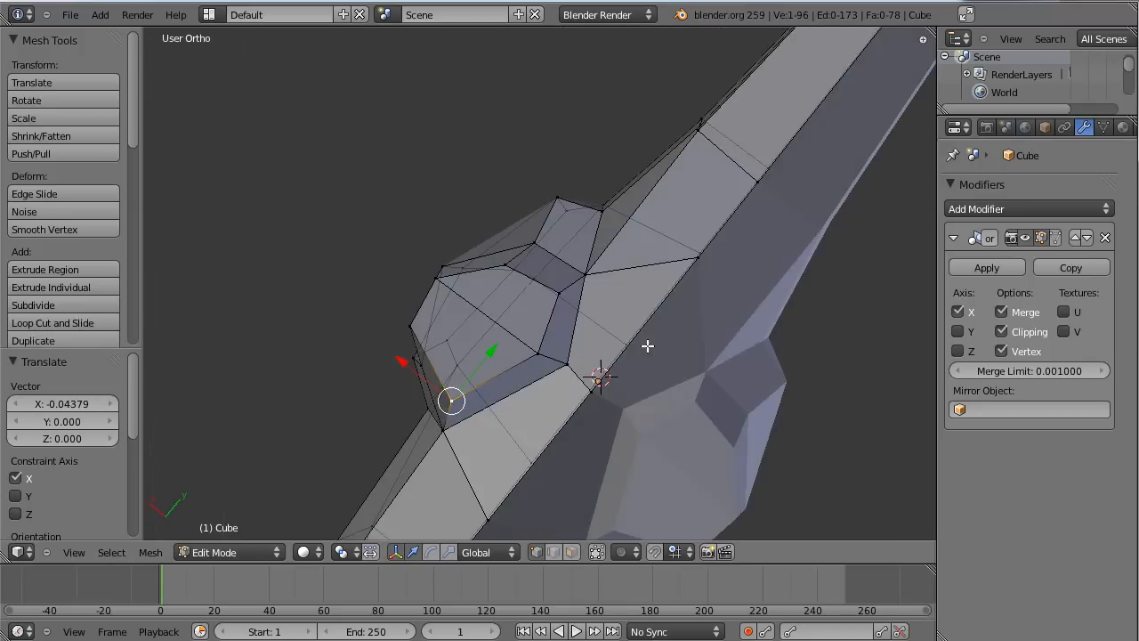
drag(496, 350, 498, 350)
right_drag(411, 327, 415, 326)
right_click(430, 311)
drag(445, 283, 434, 295)
click(448, 380)
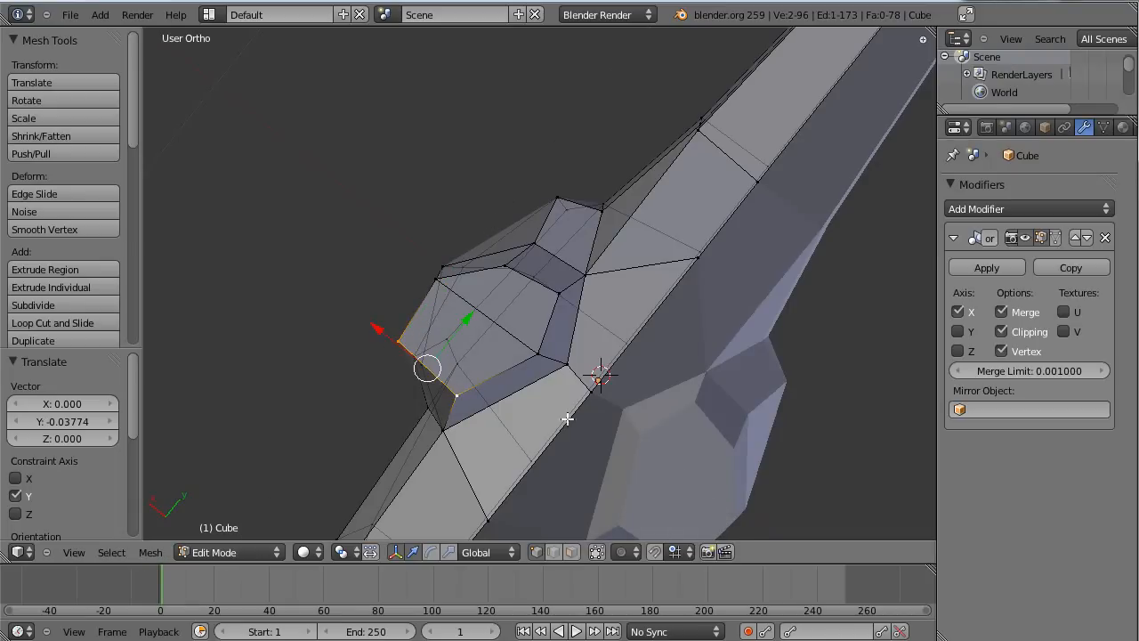
key(s)
click(537, 402)
Step: Nudge the rear outer vertex of the leg's lower end to round its cross-section
right_click(516, 285)
key(g)
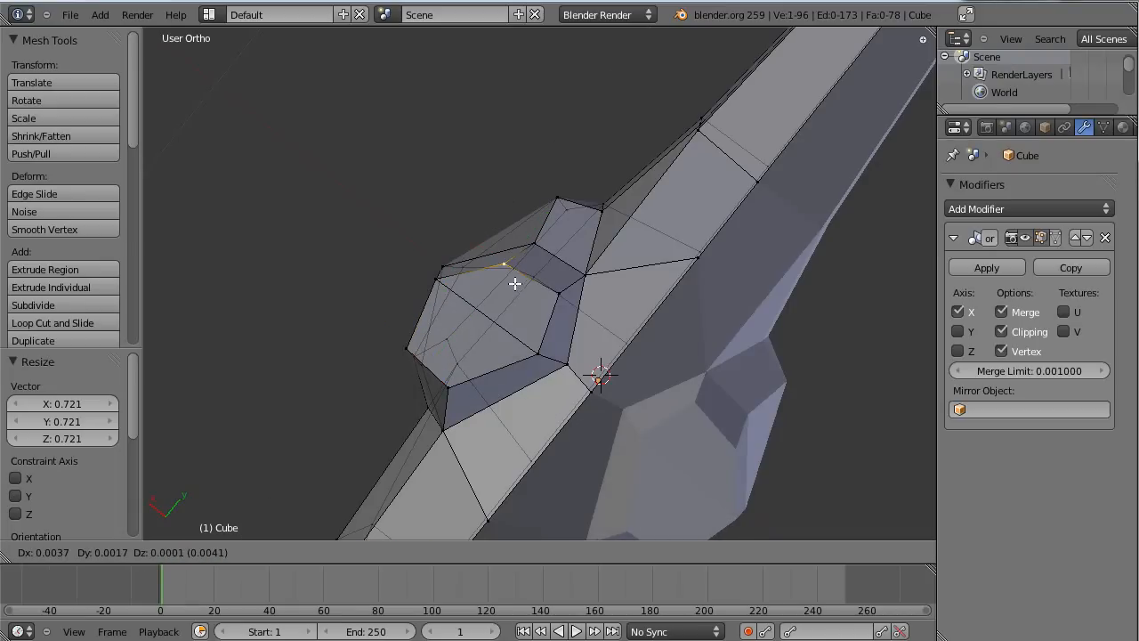
click(516, 286)
key(a)
middle_drag(521, 259, 671, 389)
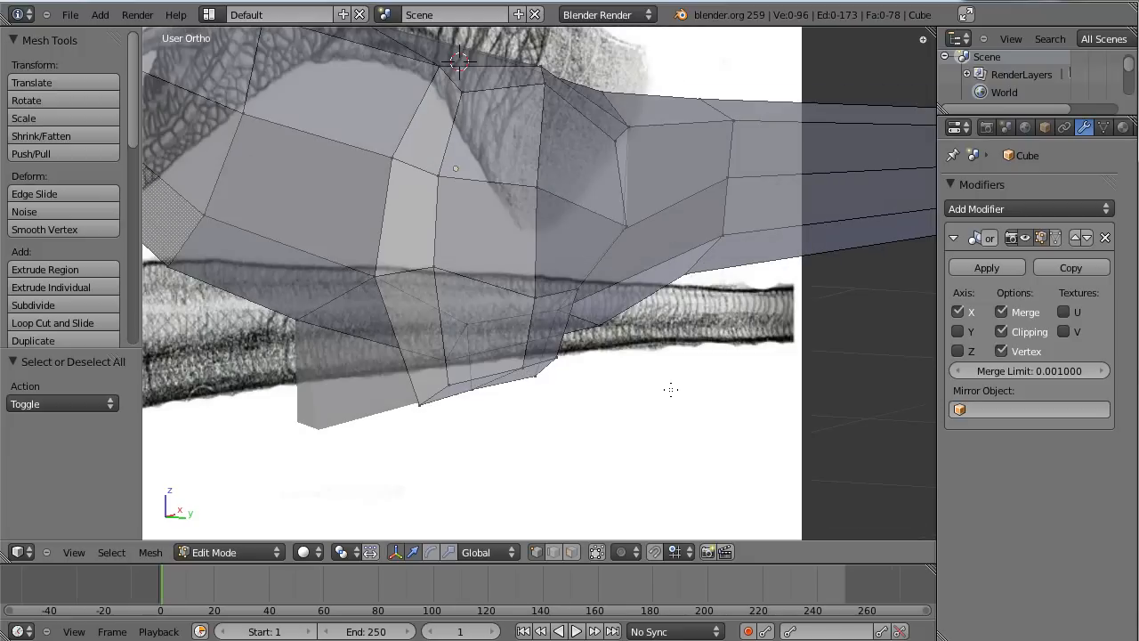
Step: Select the two faces closing the leg's lower end and extrude them about 0.419 down and 0.126 back
key(KP_3)
scroll(671, 389, up, 3)
key(b)
drag(232, 350, 652, 596)
middle_drag(488, 389, 490, 392)
shift+middle_drag(633, 379, 631, 277)
key(ctrl+Tab)
click(537, 370)
middle_drag(508, 329, 584, 395)
key(KP_3)
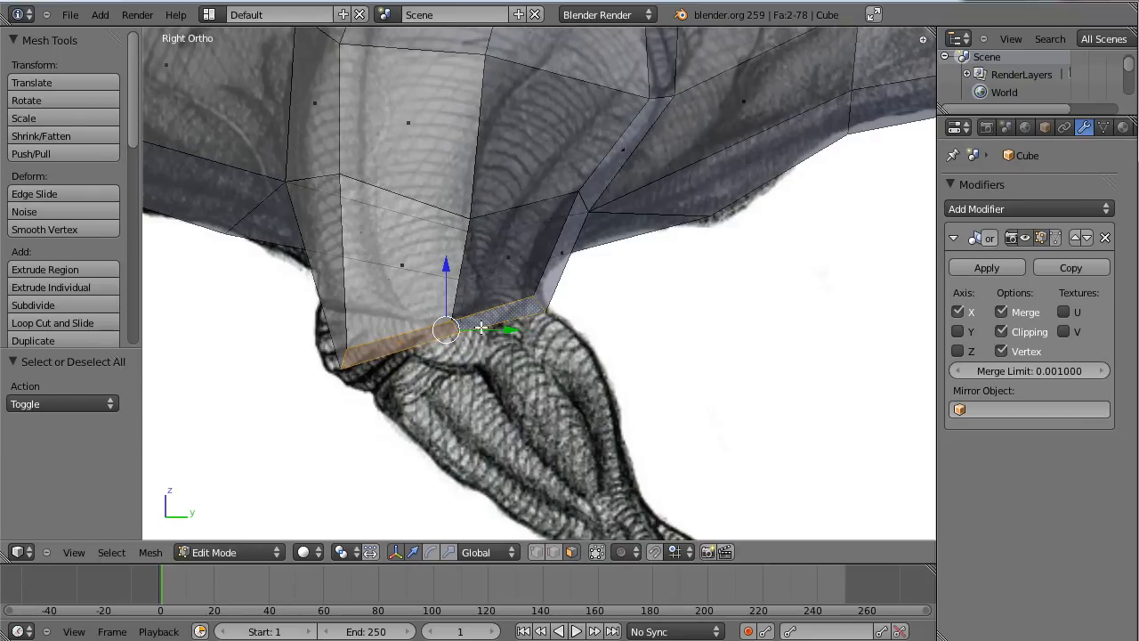
scroll(522, 331, down, 1)
shift+middle_drag(522, 331, 421, 247)
key(e)
click(649, 476)
Step: Rotate the extruded shin end to follow the reference and move it 0.165 along Y and 0.115 up
key(r)
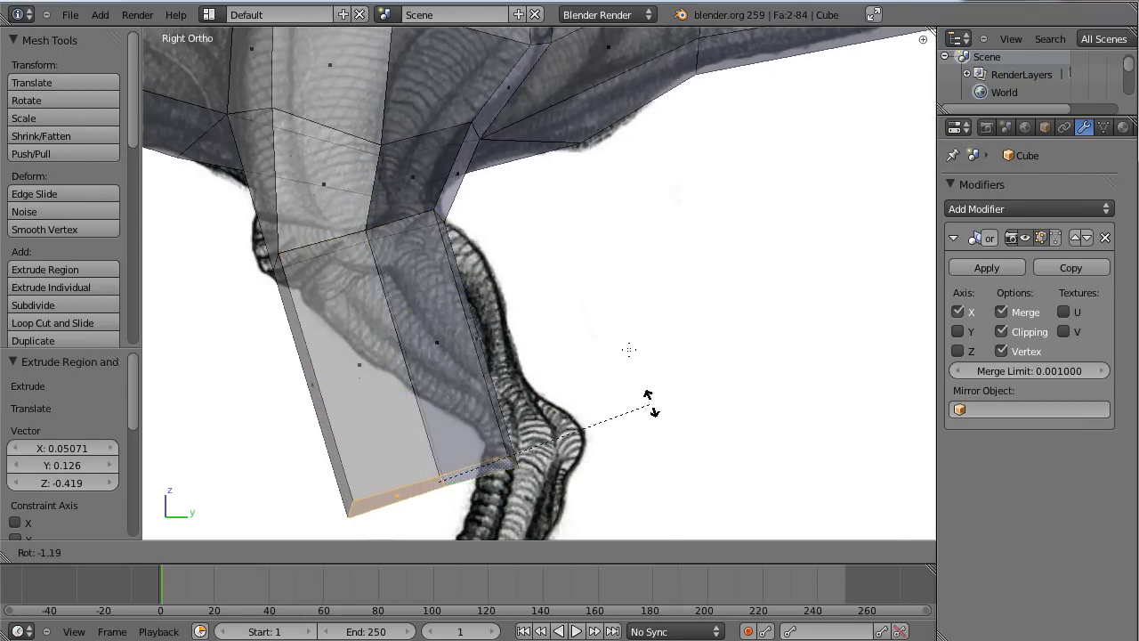
click(617, 325)
key(g)
click(674, 371)
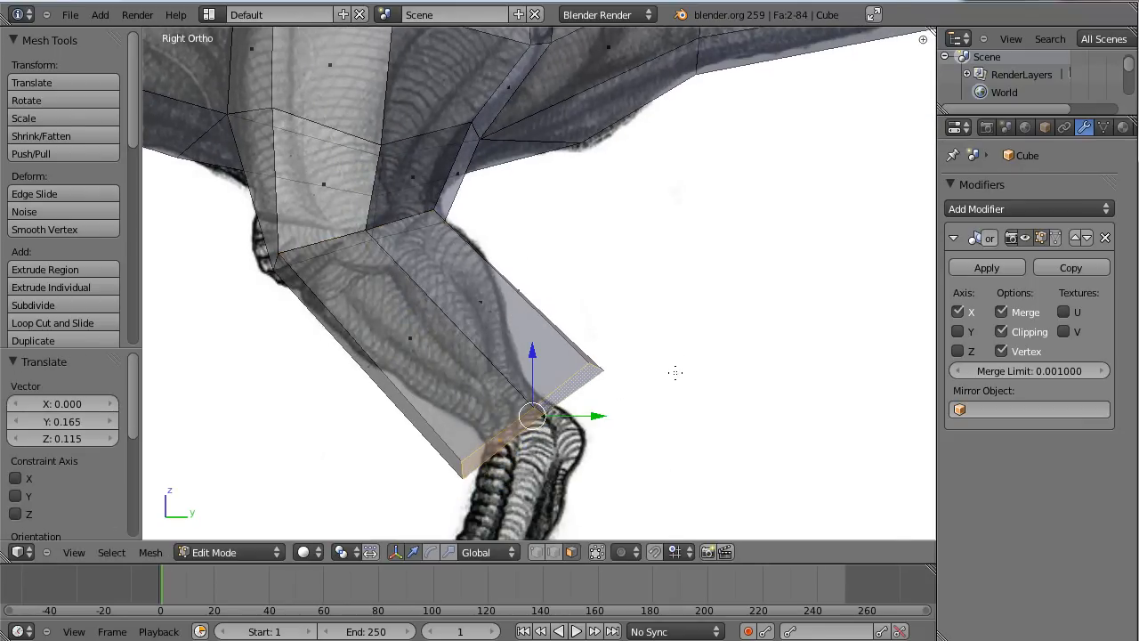
Step: Scale down the shin end to the ankle's width and shift it about 0.042 forward along Y
shift+middle_drag(673, 371, 752, 221)
key(s)
click(634, 300)
key(g)
click(622, 282)
Step: Widen the shin's lower end along X by a factor of 1.310
middle_drag(623, 282, 434, 265)
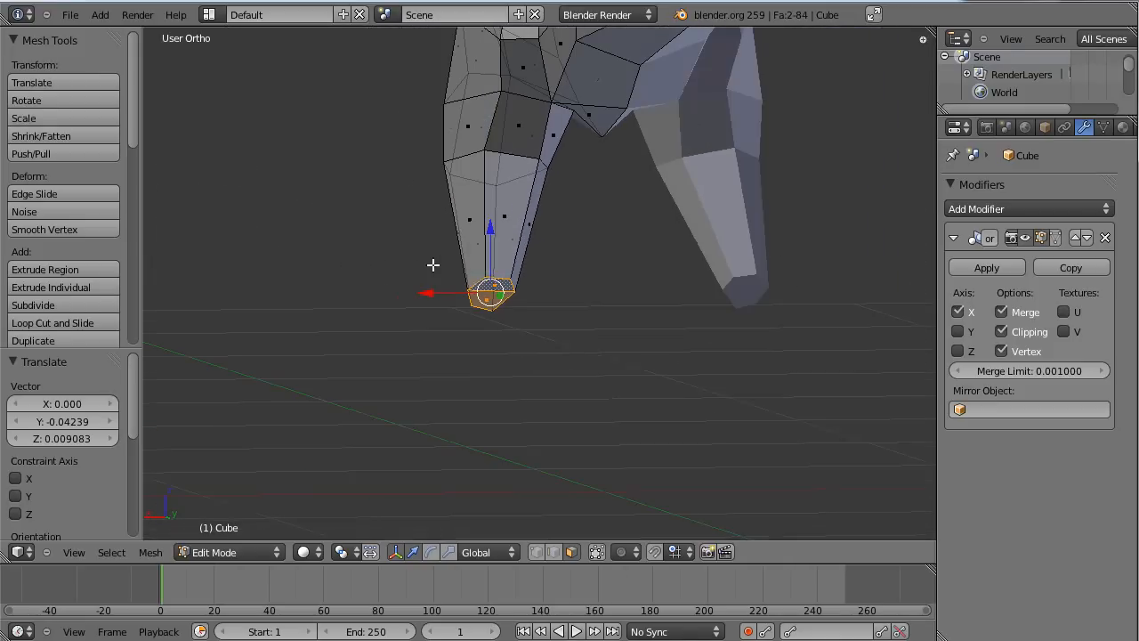
key(s)
key(x)
click(593, 303)
Step: Move the shin's lower end 0.129 toward the midline along X
middle_drag(592, 303, 681, 271)
key(KP_1)
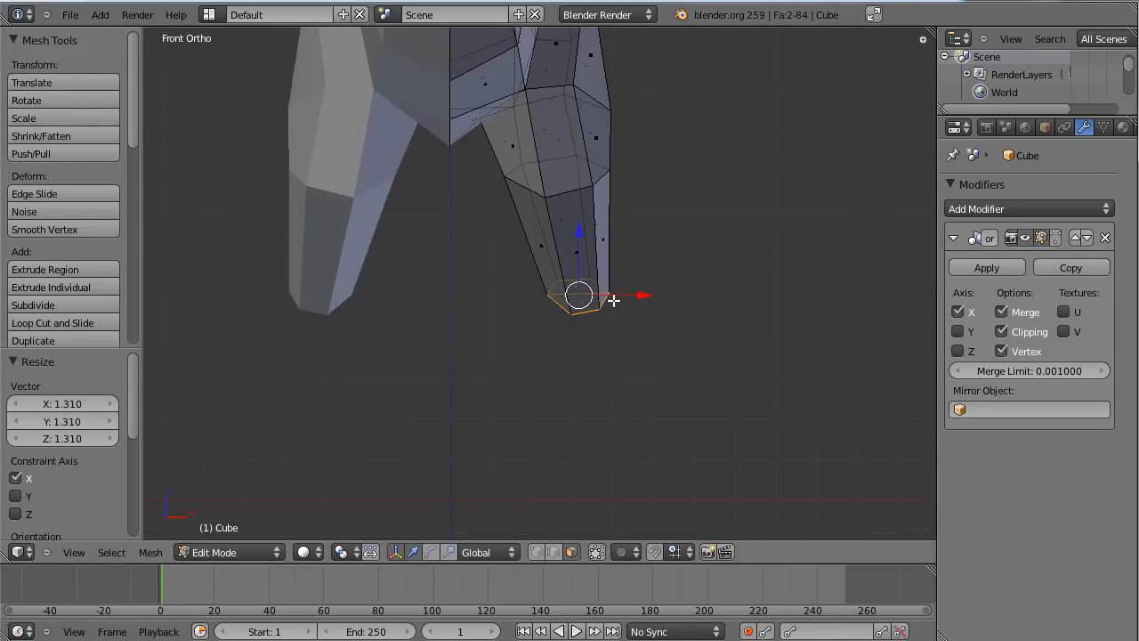
key(KP_3)
key(KP_1)
key(g)
key(x)
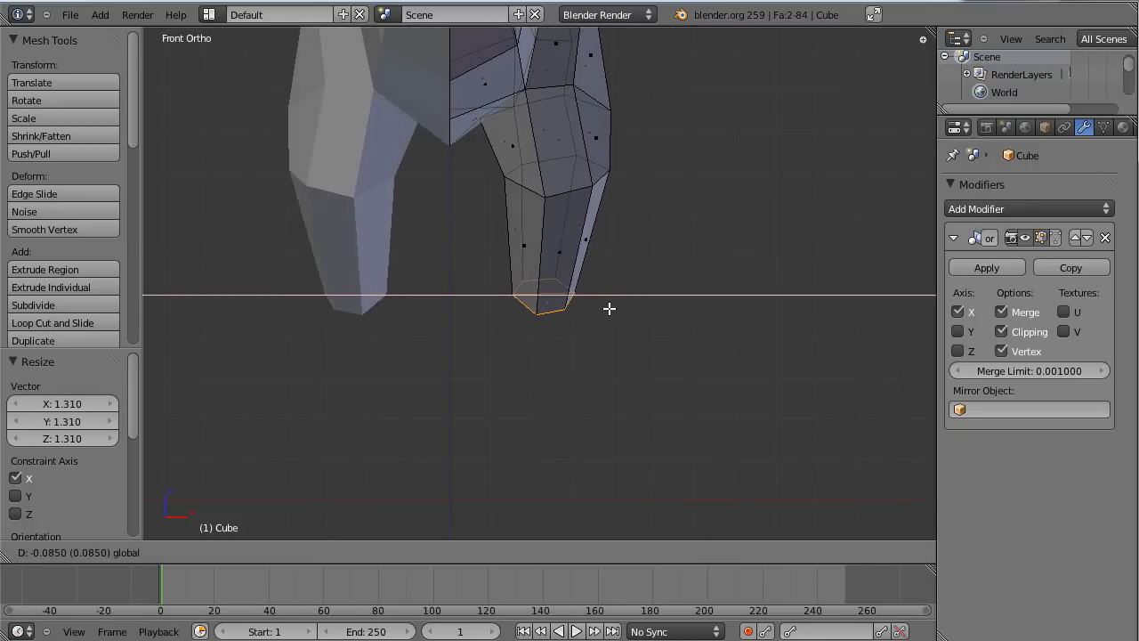
click(587, 315)
Step: Select the edge loop around the knee and move it 0.0545 toward the midline along X
key(ctrl+Tab)
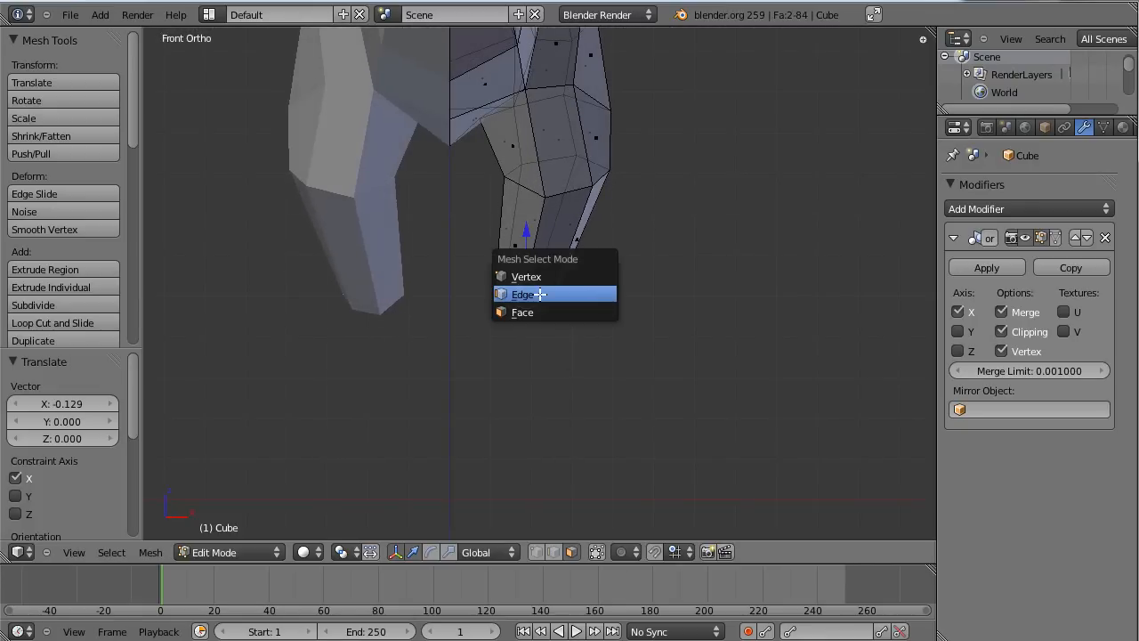
click(539, 294)
alt+right_click(579, 186)
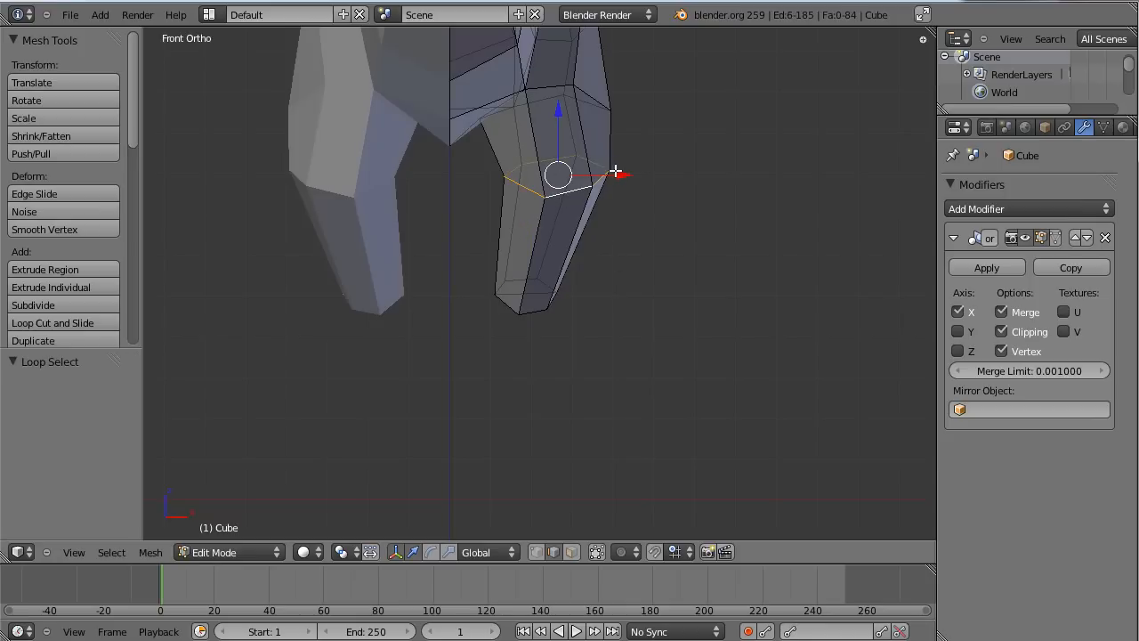
key(g)
key(x)
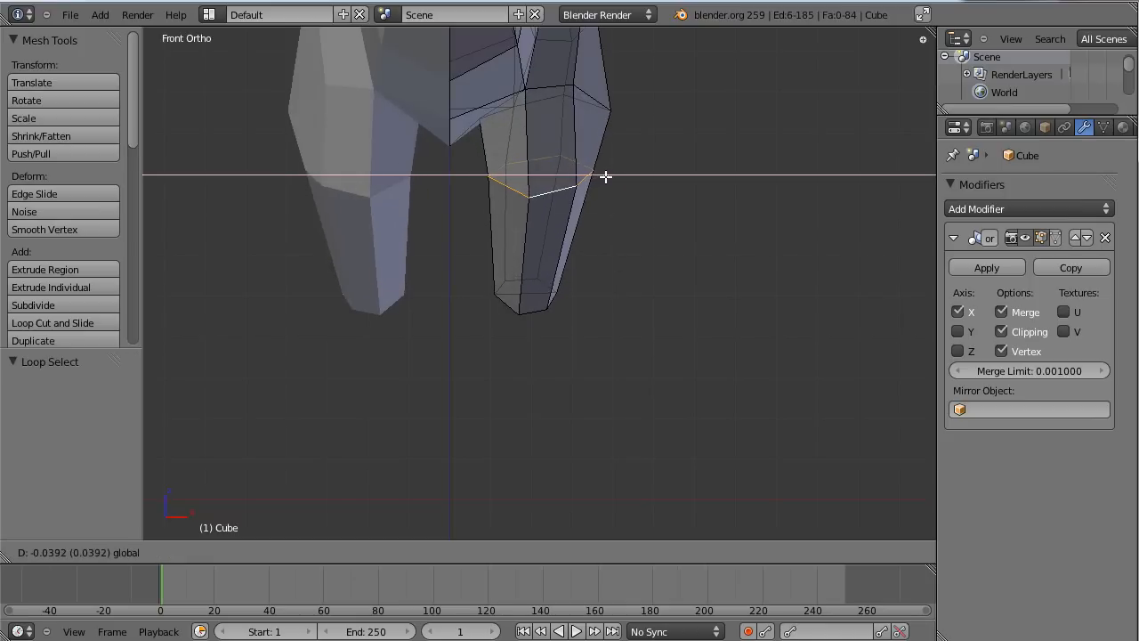
click(599, 181)
Step: Move the outermost thigh vertex above the knee about 0.035 inward along X
shift+middle_drag(610, 191, 587, 315)
key(ctrl+Tab)
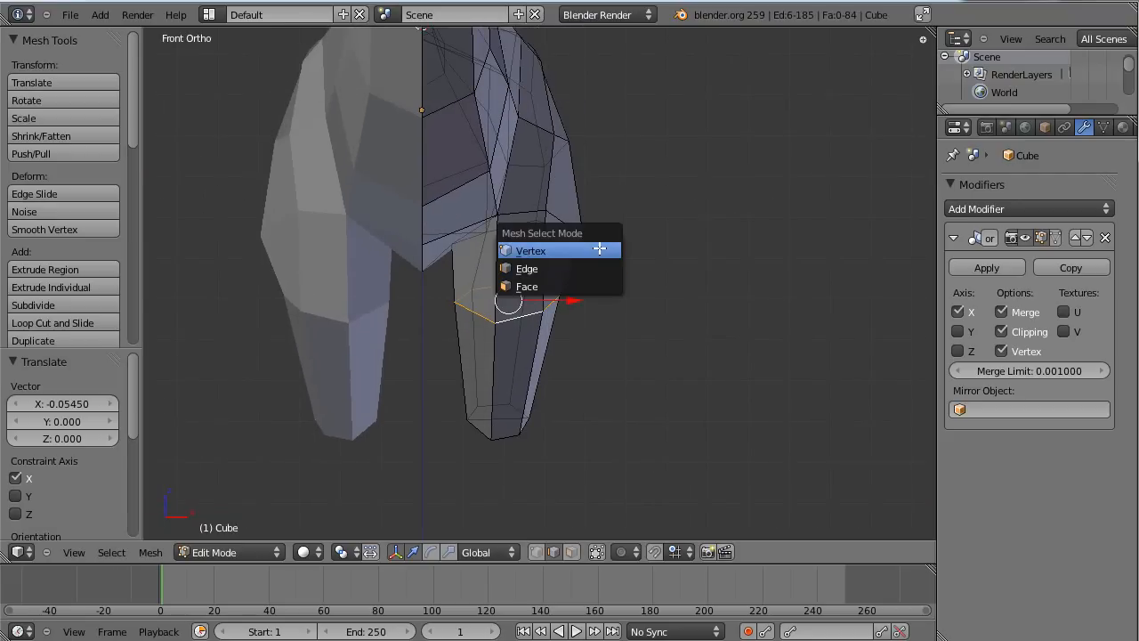
click(599, 250)
right_click(585, 233)
key(g)
key(x)
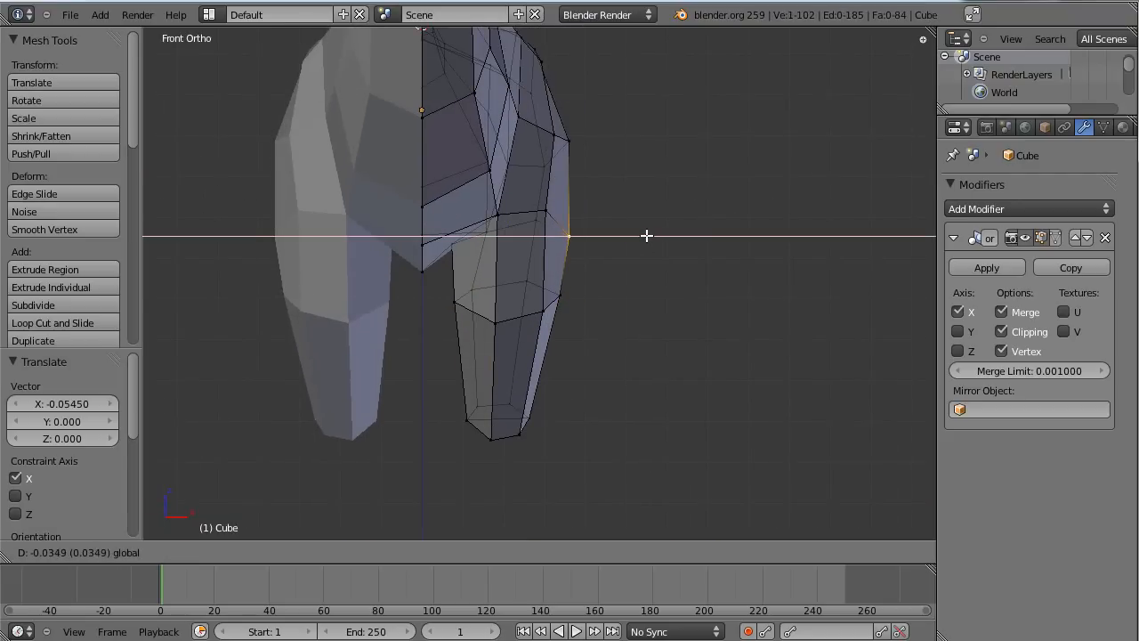
click(647, 235)
key(a)
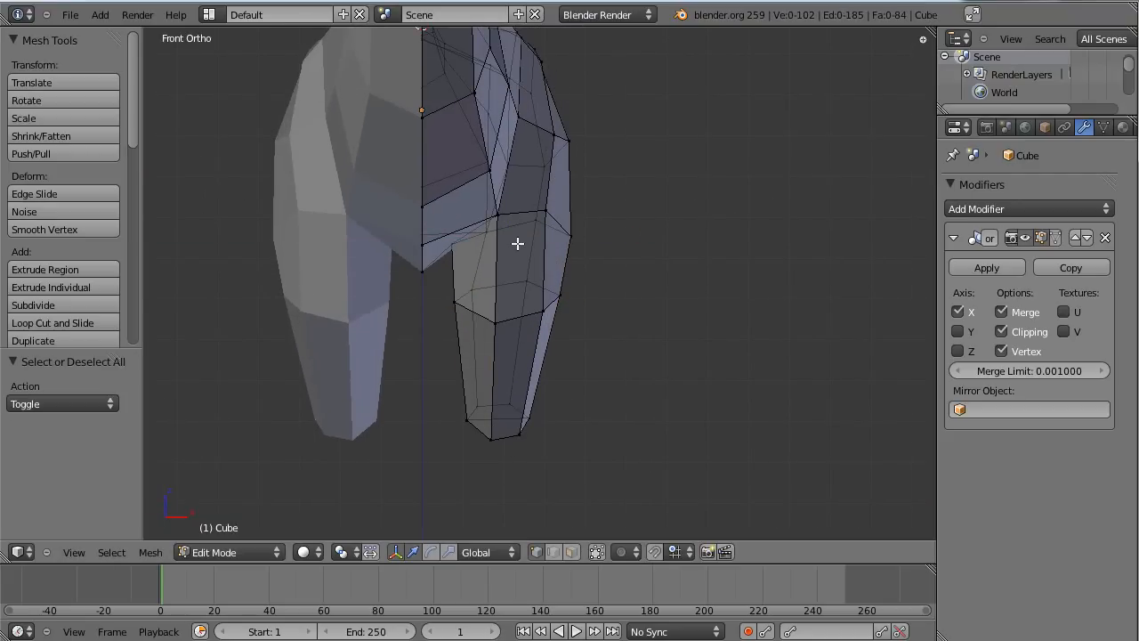
Step: Select the shin's lower end vertices and extrude them about 0.083 back and 0.104 down into the ankle
key(KP_3)
scroll(509, 264, down, 1)
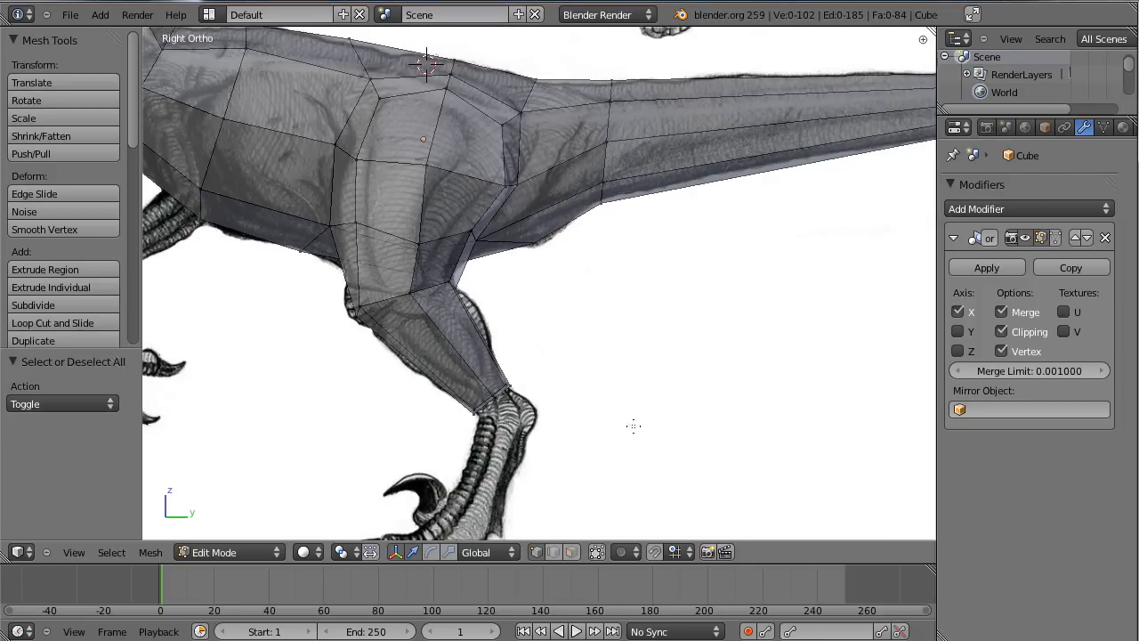
shift+middle_drag(633, 425, 599, 211)
scroll(501, 224, up, 2)
key(b)
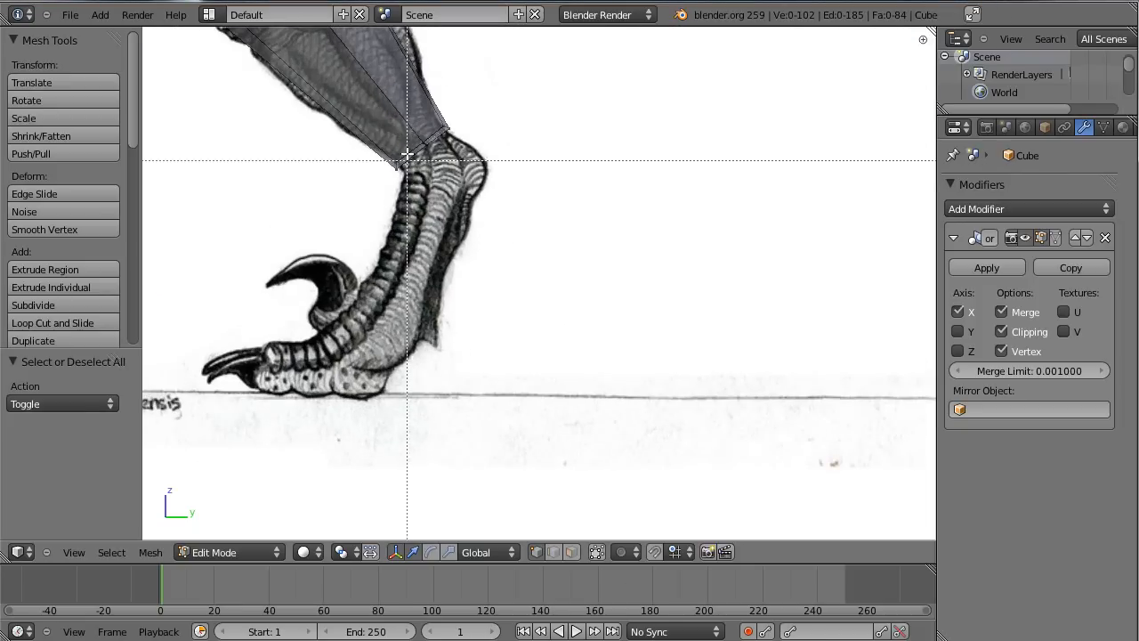
drag(401, 161, 487, 61)
key(e)
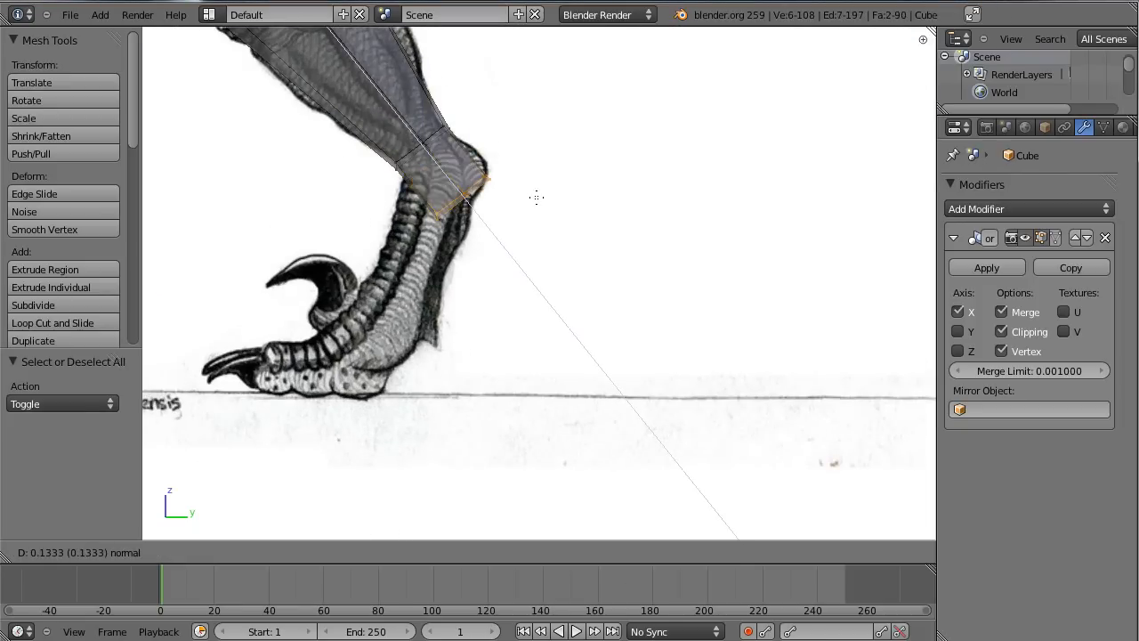
click(526, 139)
Step: Rotate the new ankle end by about 52.35° and move it 0.0436 forward along Y
key(r)
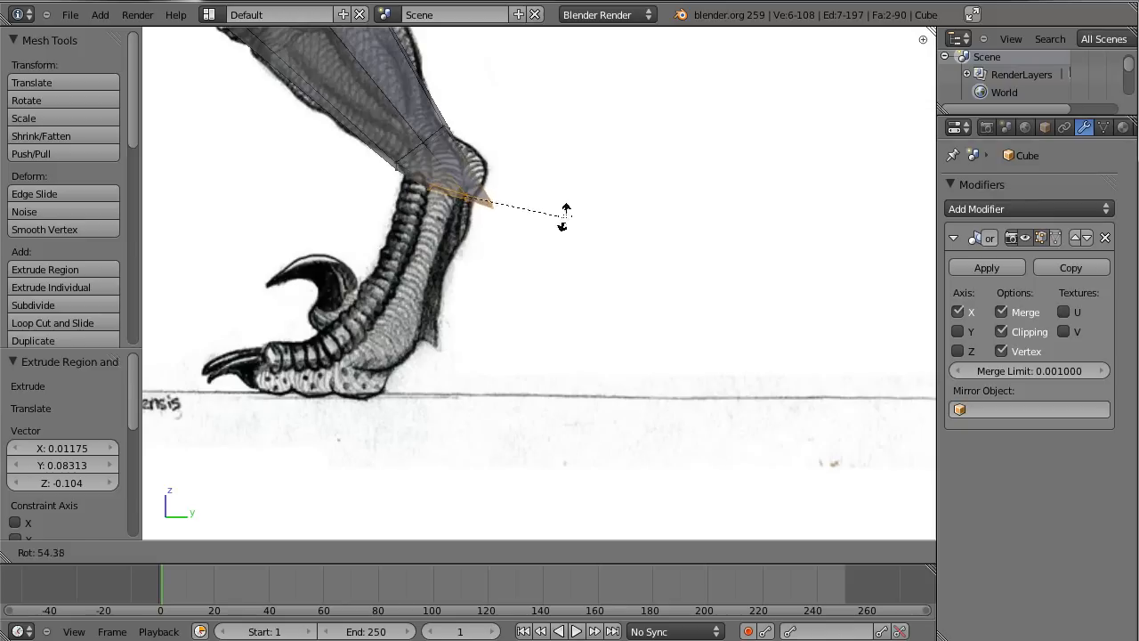
click(524, 209)
key(g)
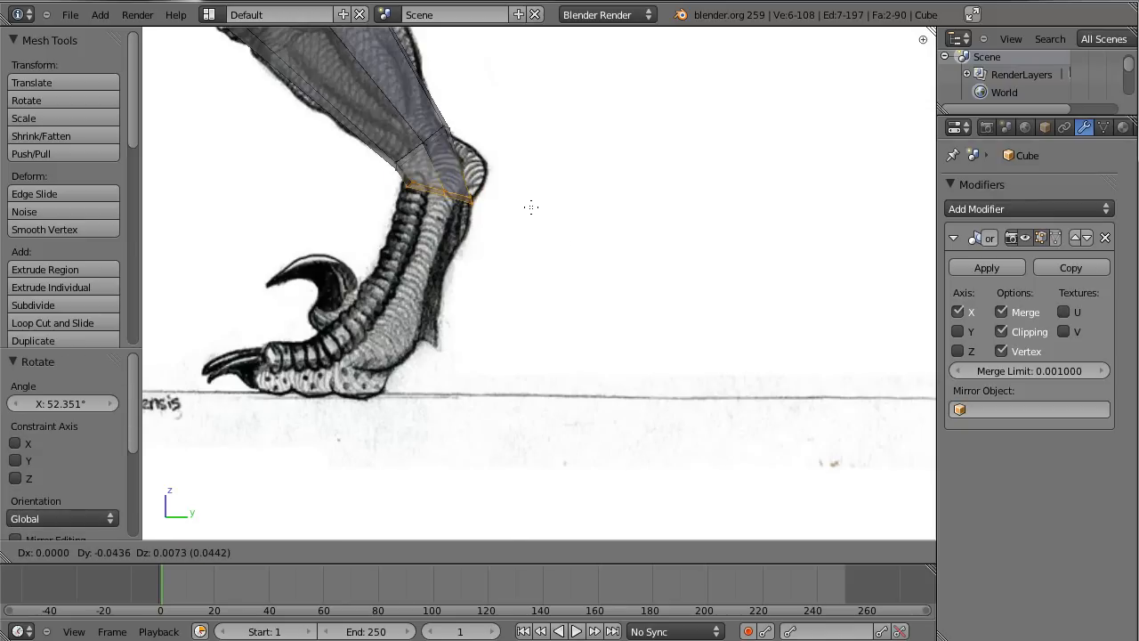
click(531, 207)
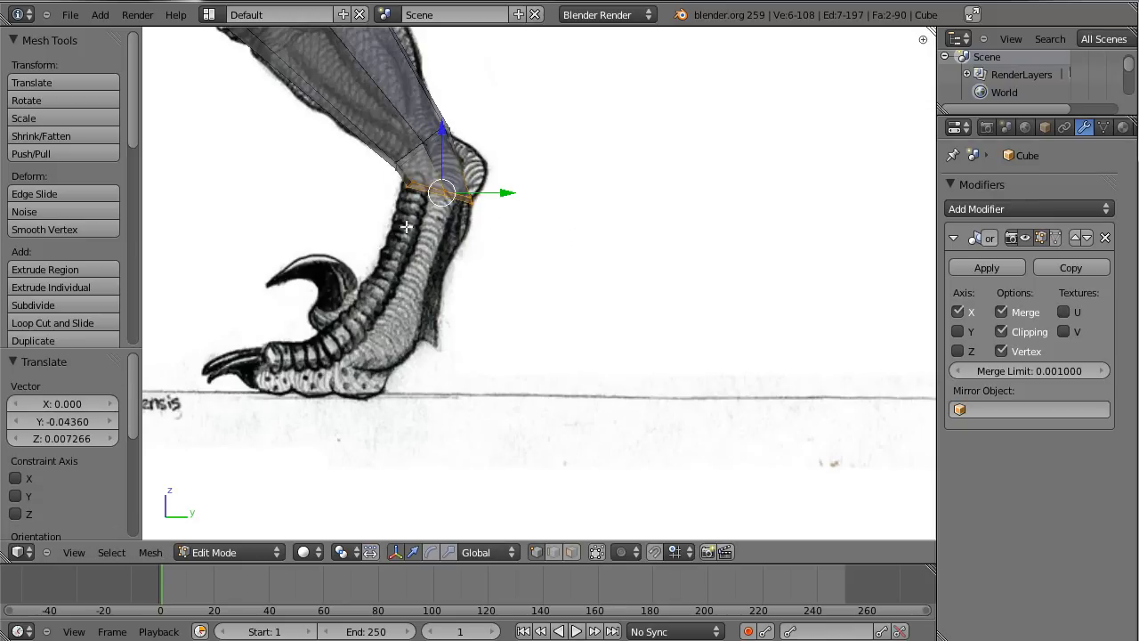
Step: Extrude the ankle end down to the ground line, shift it 0.071 forward along Y, and raise it slightly
key(e)
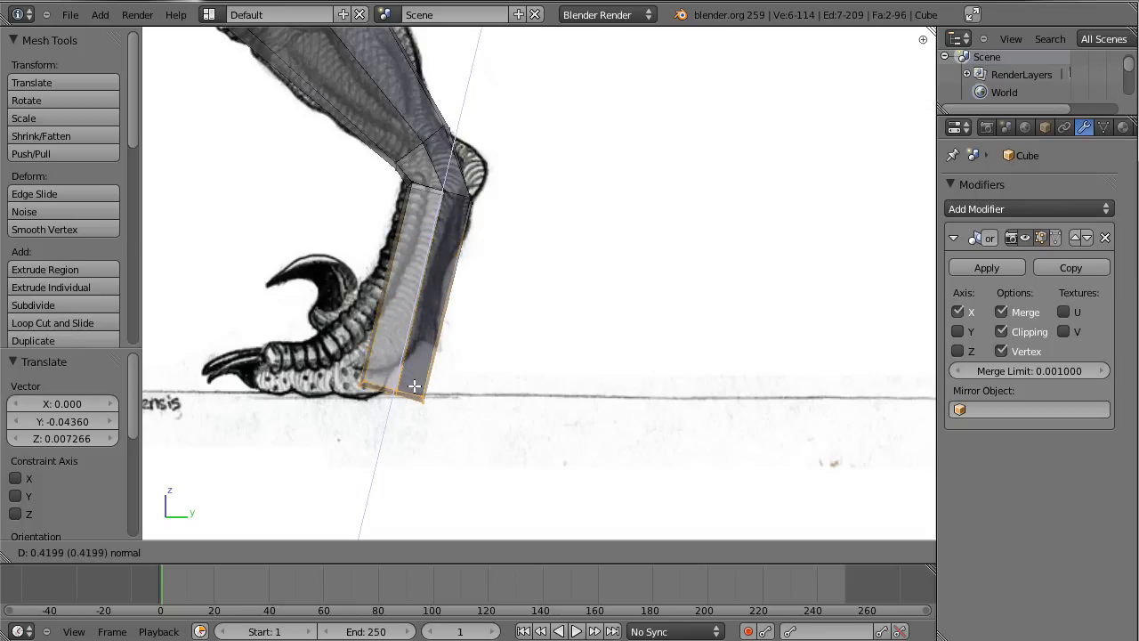
click(463, 392)
drag(462, 391, 427, 392)
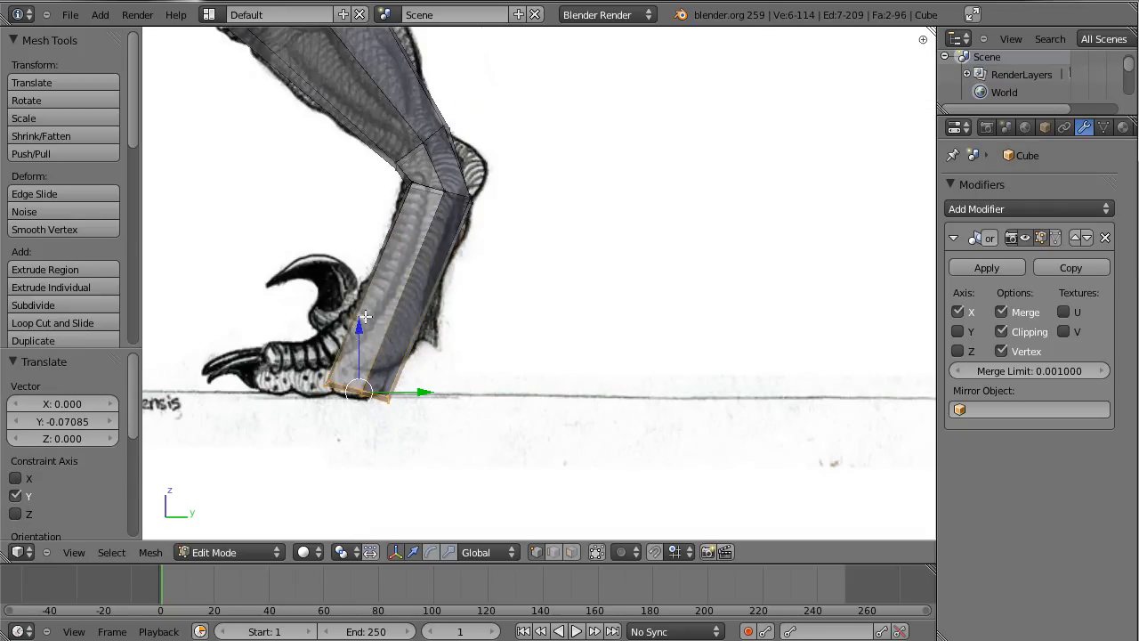
drag(365, 316, 366, 297)
Step: Rotate the lower end of the metatarsal section by about 24.13° and nudge it 0.007 back and down
key(r)
click(460, 370)
key(g)
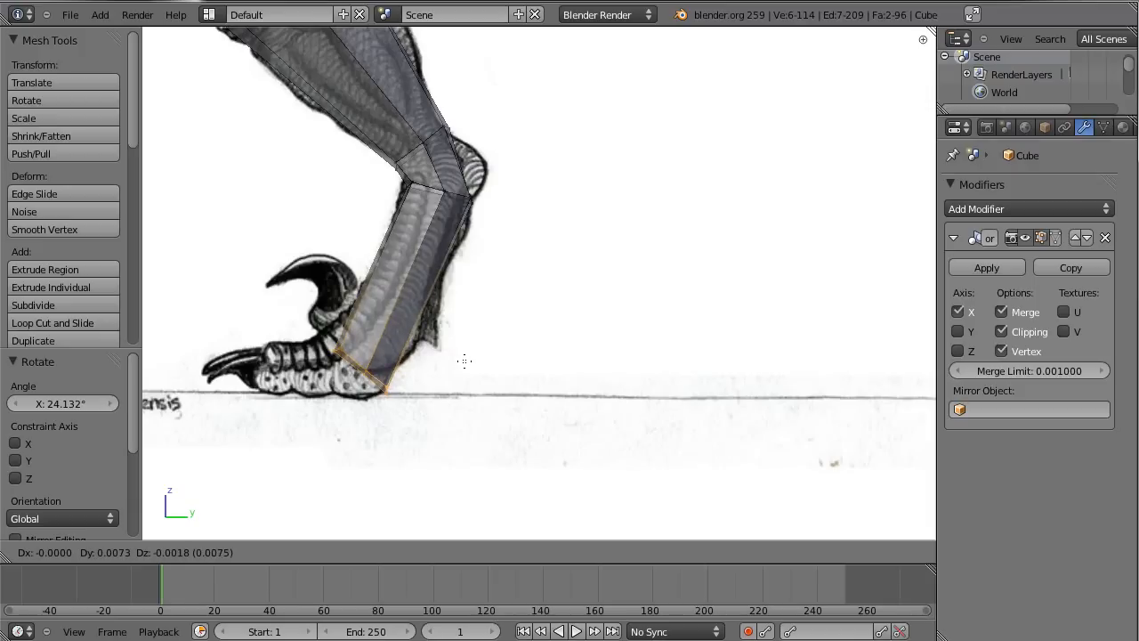
click(464, 363)
Step: Extrude the foot section about 0.173 forward and 0.224 down, and rotate its end by about 56.51°
key(e)
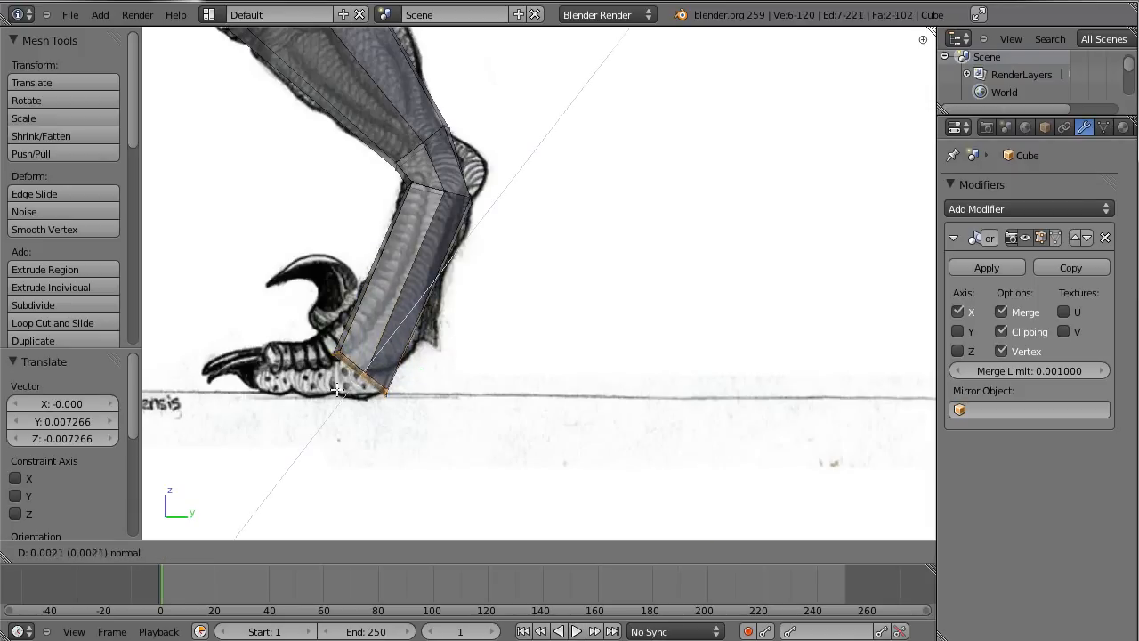
click(224, 471)
key(r)
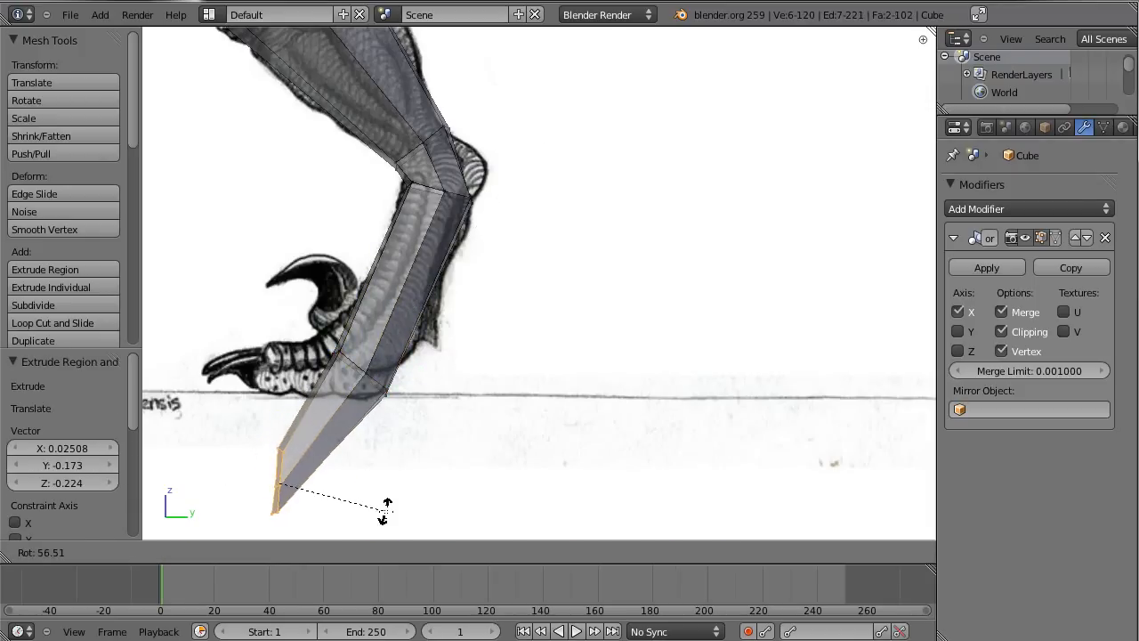
click(385, 520)
Step: Raise the foot's front end 0.227 along Z and move it forward along Y over the reference toes
key(g)
key(z)
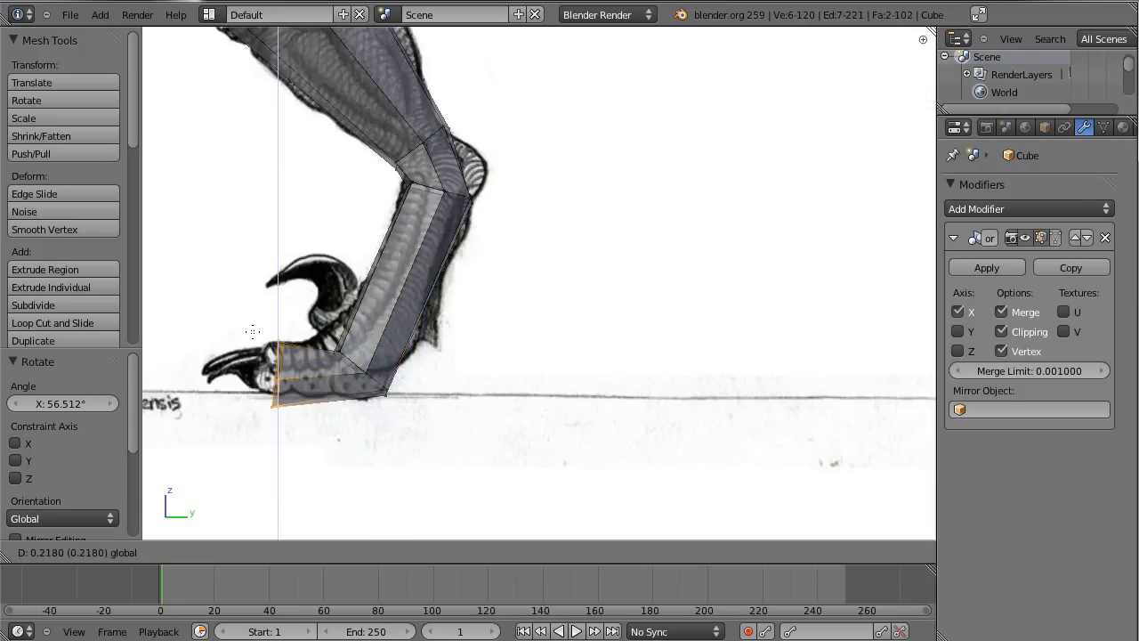
click(256, 326)
key(g)
key(y)
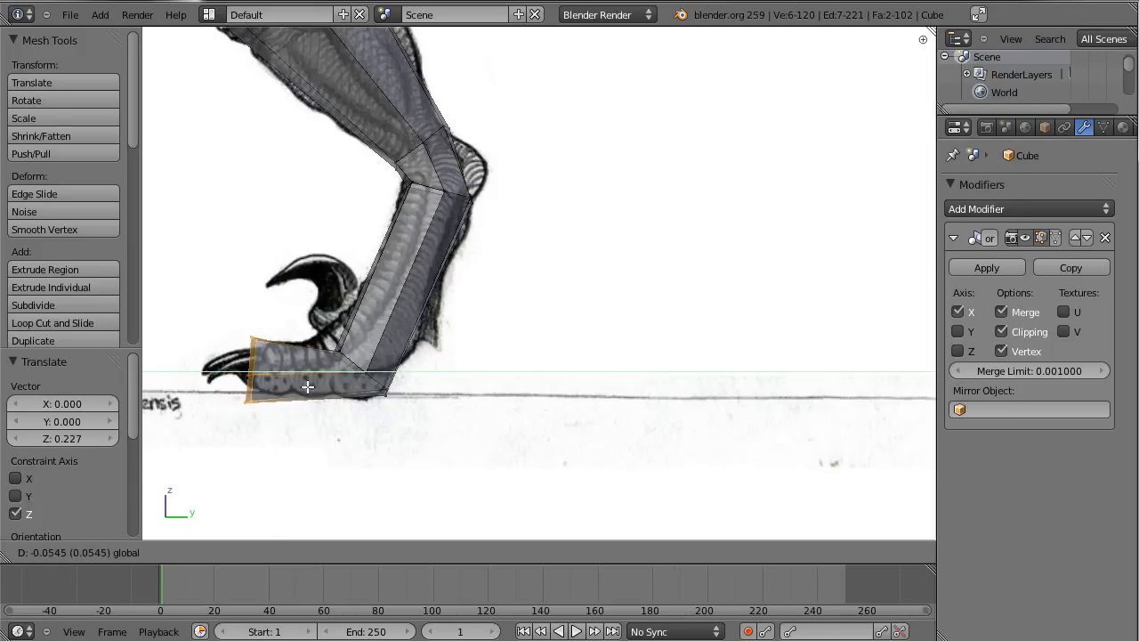
click(265, 386)
Step: Reposition the foot's front end vertices to taper the foot toward the reference claw tips
key(b)
key(Escape)
drag(203, 316, 251, 370)
click(203, 295)
key(a)
key(b)
drag(205, 284, 256, 363)
key(a)
key(b)
key(g)
click(233, 353)
key(a)
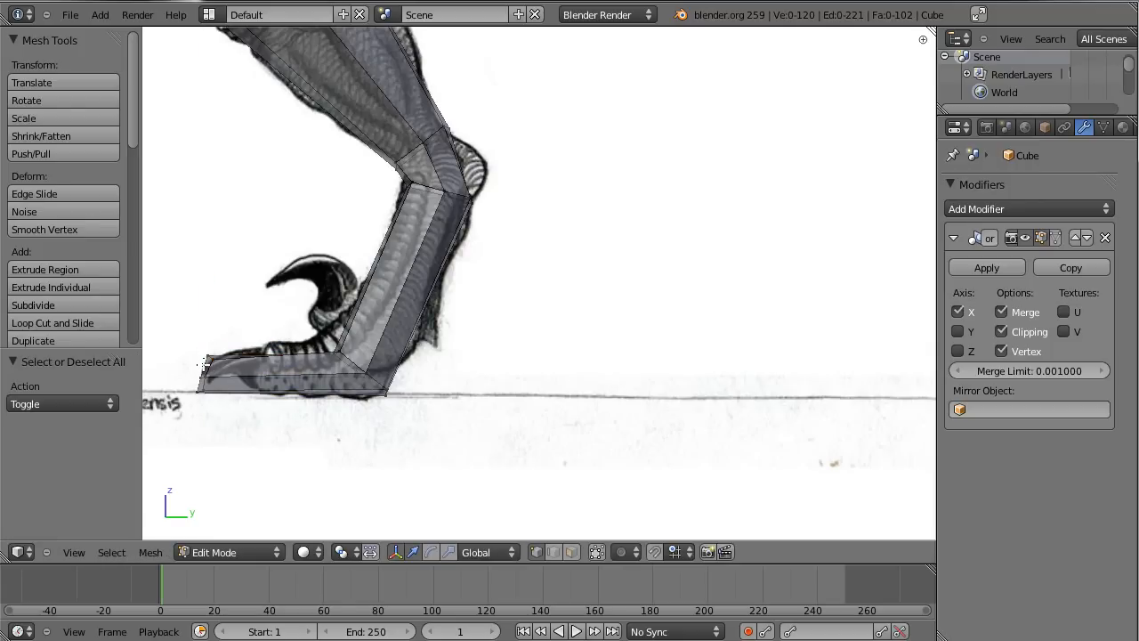
key(b)
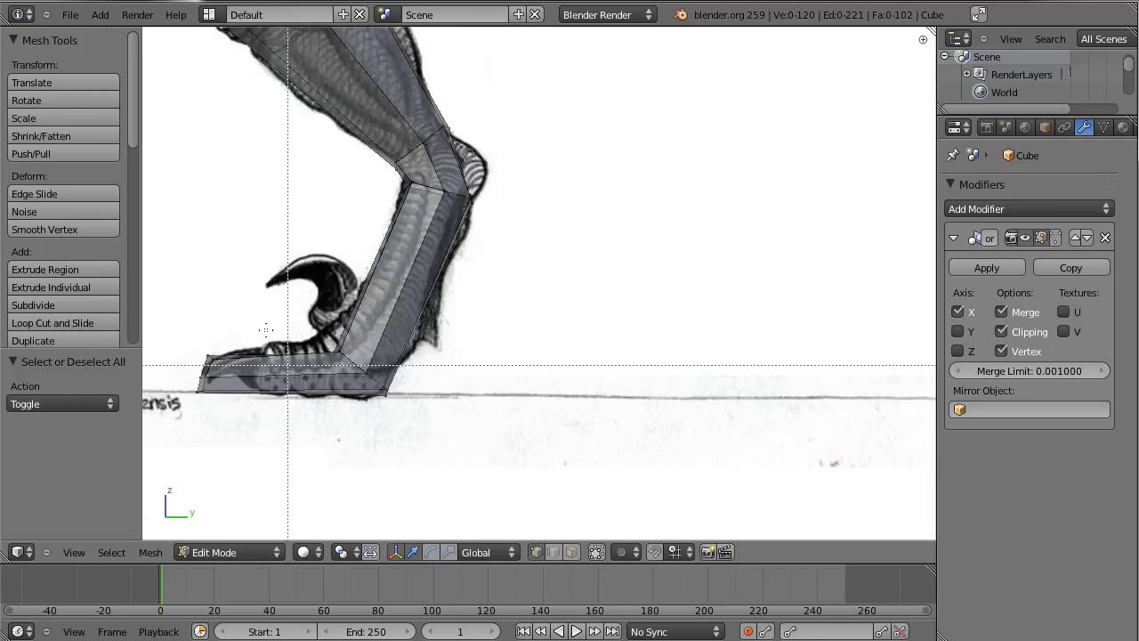
drag(183, 318, 239, 397)
key(b)
middle_drag(178, 319, 284, 367)
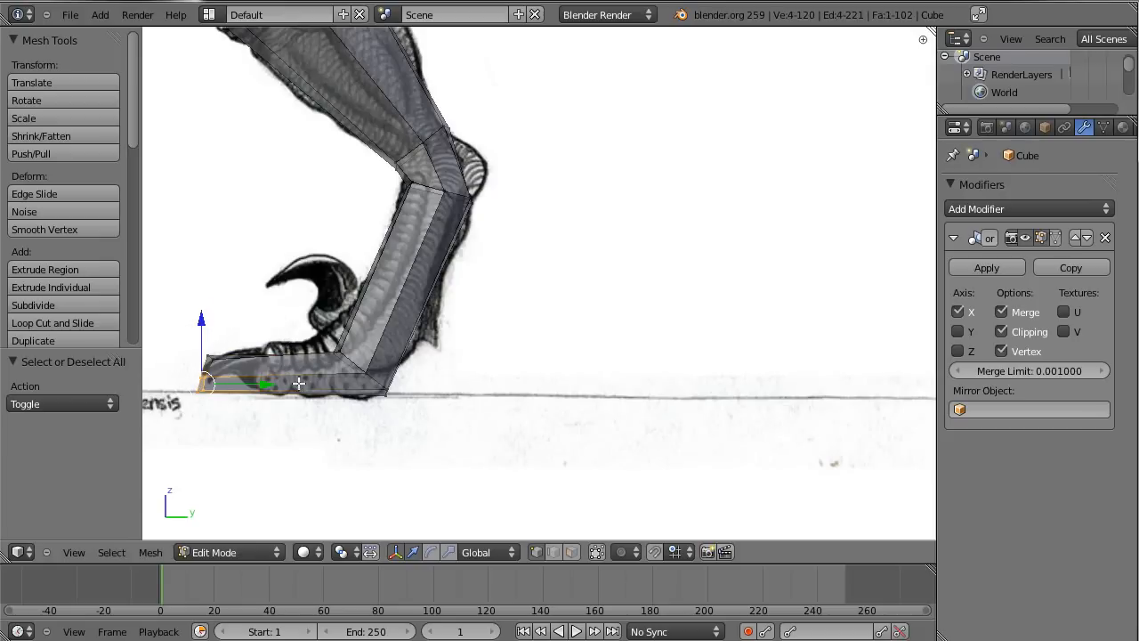
key(g)
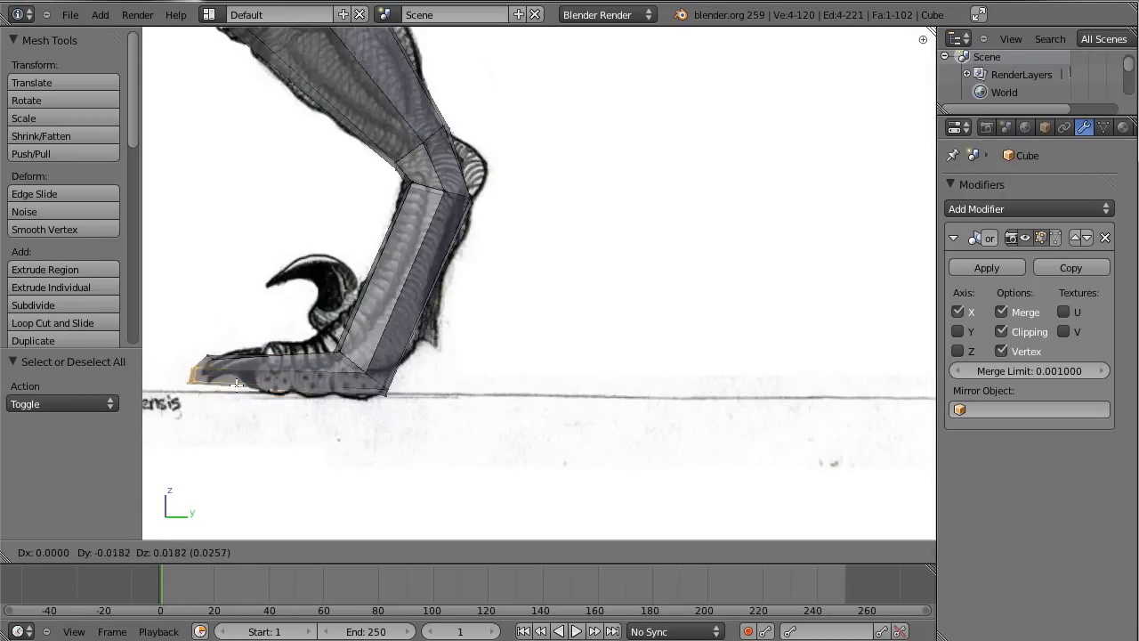
right_click(317, 366)
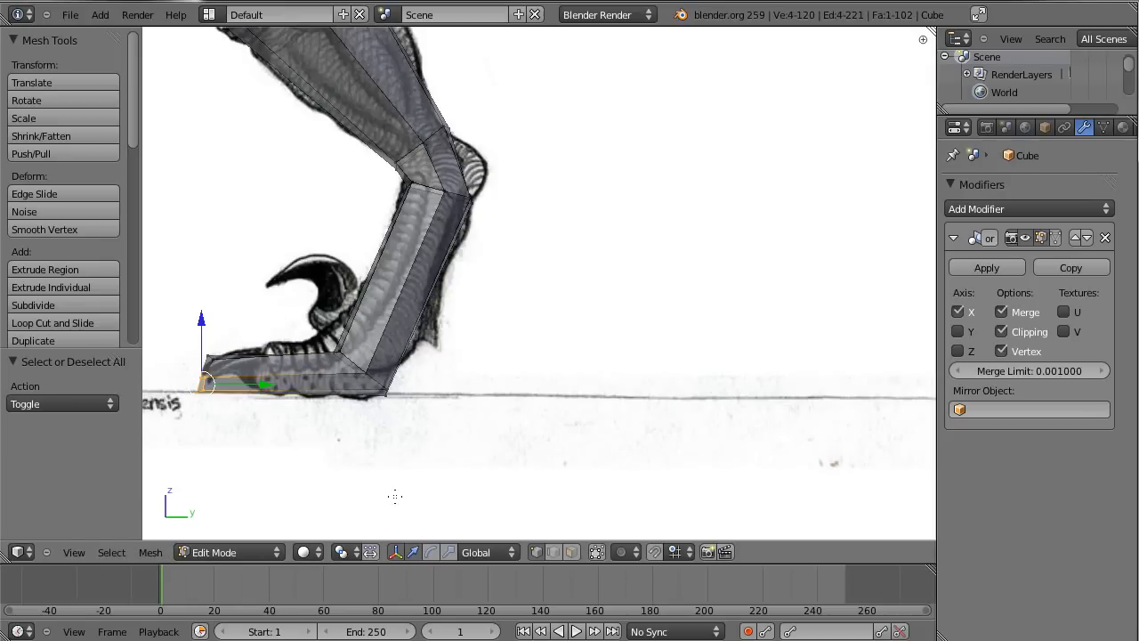
key(a)
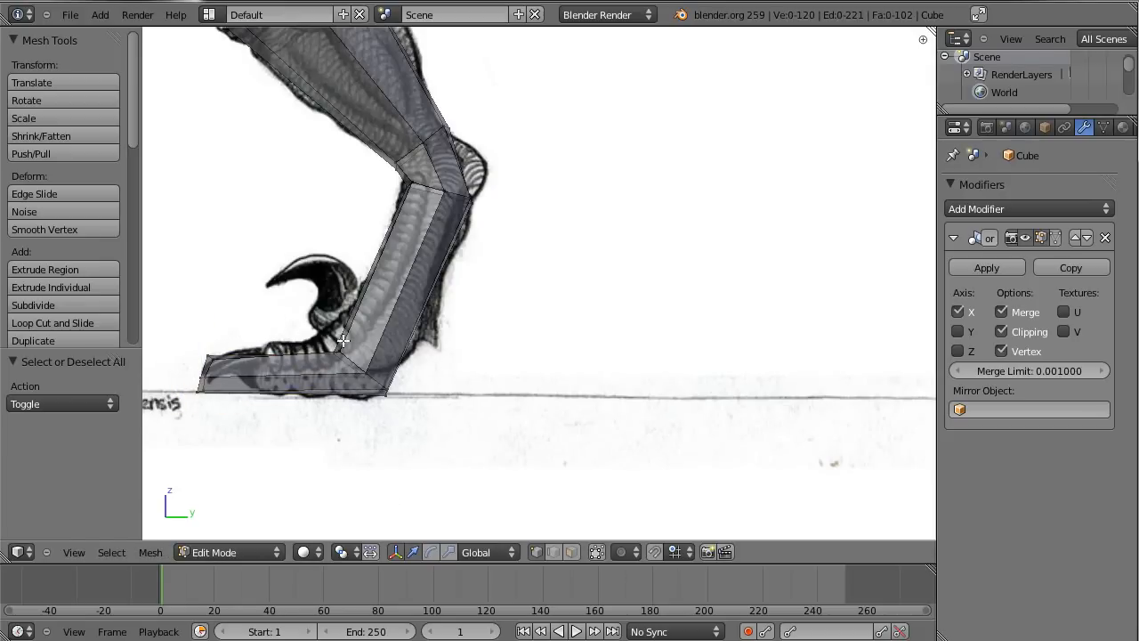
Step: Move the upper vertices at the foot's front bend slightly up and forward to match the reference
scroll(297, 343, up, 2)
shift+middle_drag(302, 344, 505, 342)
key(b)
drag(403, 345, 479, 405)
key(g)
click(448, 363)
key(a)
Step: Select all the foot and ankle vertices on the editable side and move them inward along X by about 0.06
scroll(490, 215, down, 4)
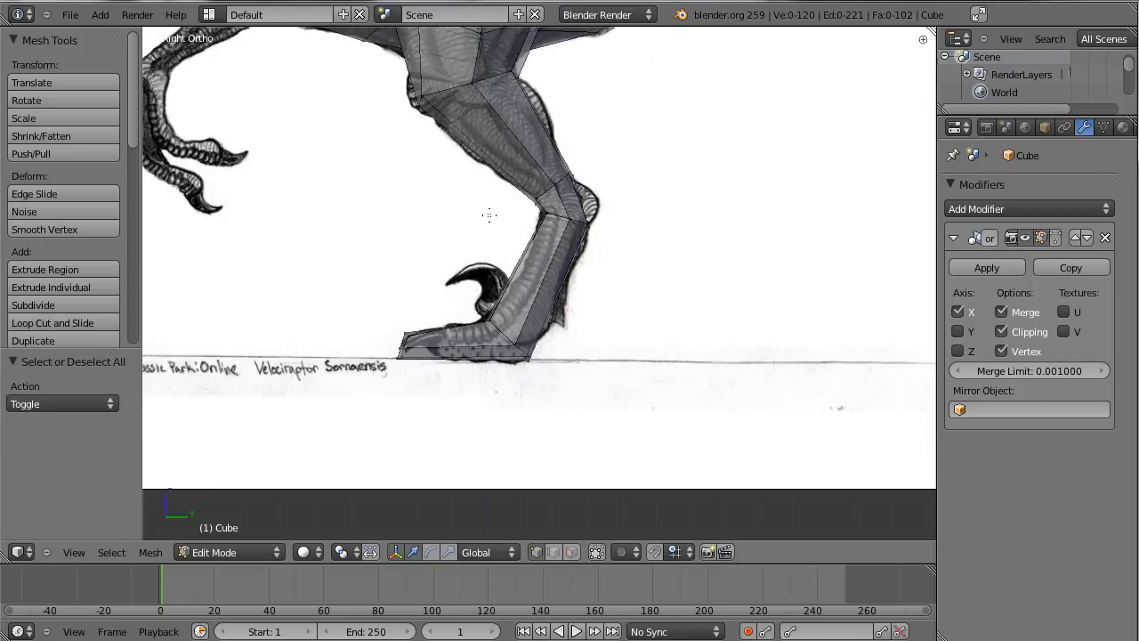
scroll(489, 215, down, 5)
middle_drag(499, 231, 574, 301)
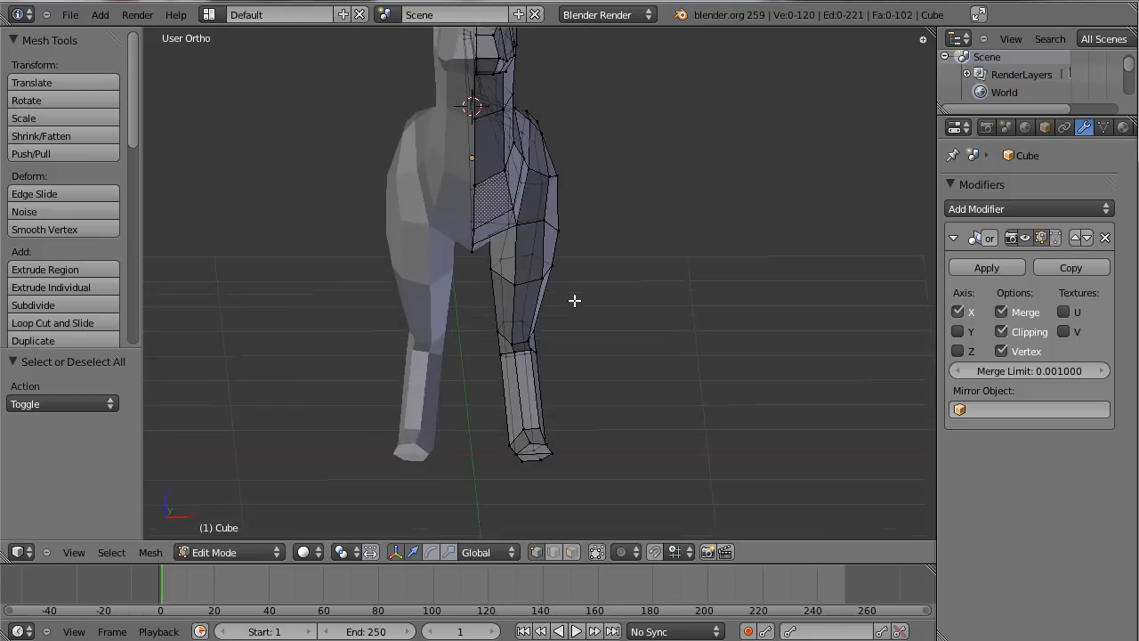
key(ctrl+Tab)
click(526, 392)
key(b)
drag(481, 407, 635, 501)
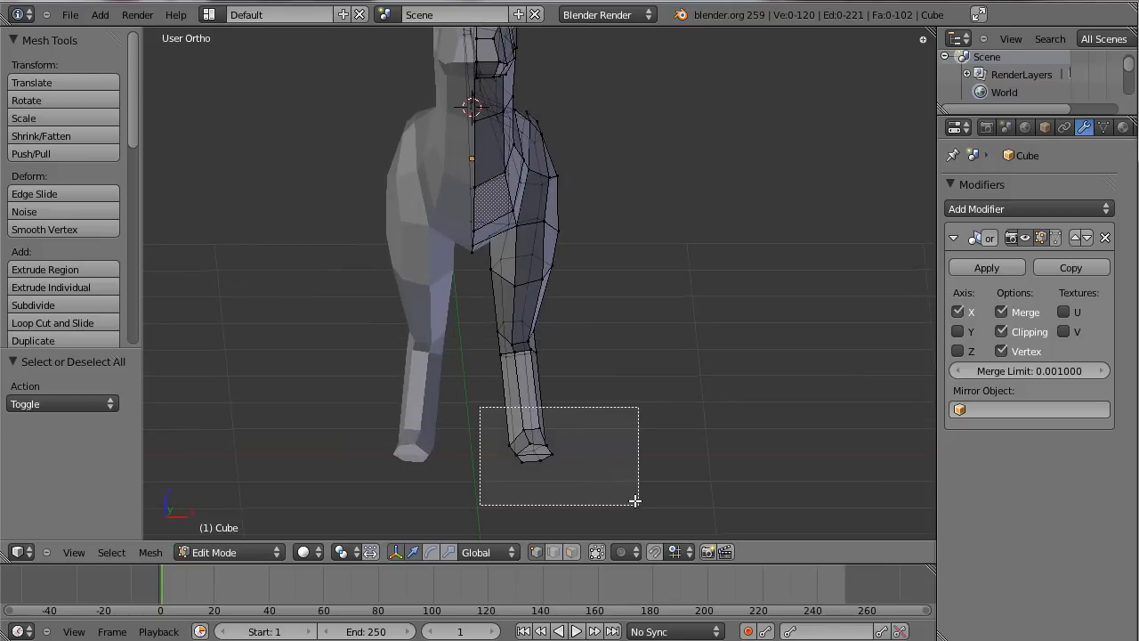
key(g)
key(x)
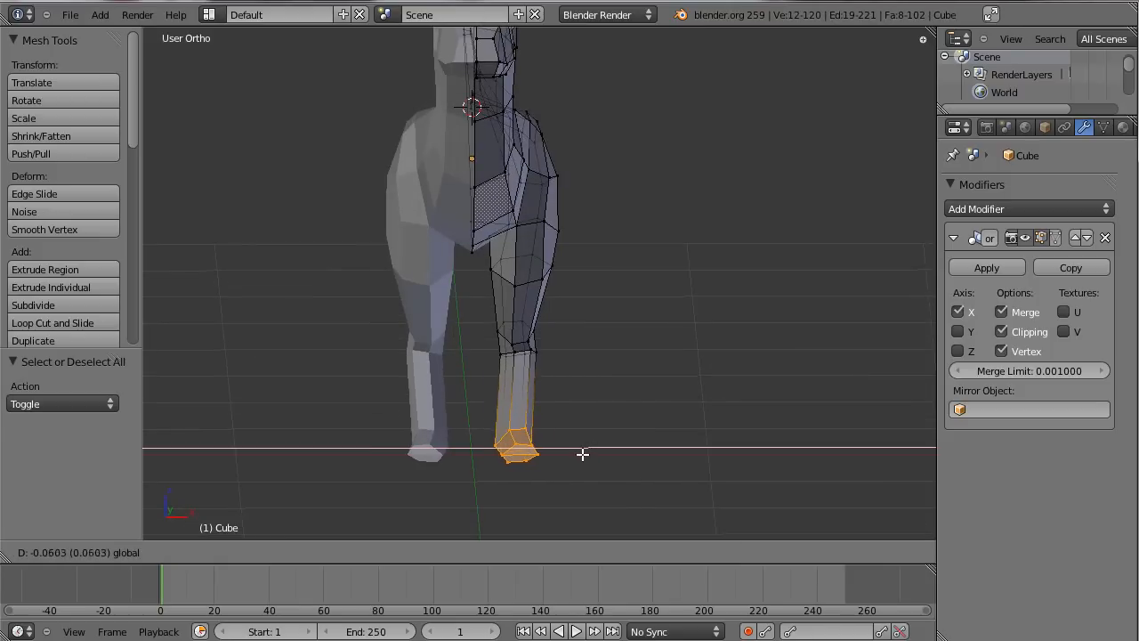
click(582, 454)
Step: Shift the selected foot and ankle back outward by 0.02637 along X, and deselect everything
middle_drag(582, 448, 521, 357)
drag(524, 369, 529, 368)
scroll(494, 386, up, 2)
middle_drag(489, 389, 481, 485)
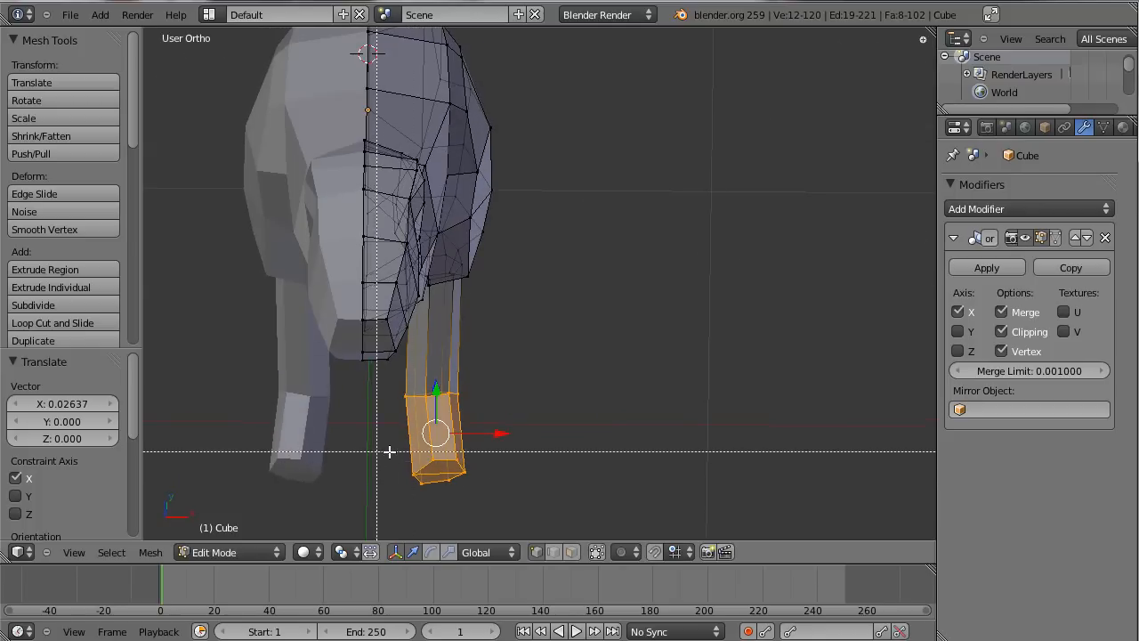
key(a)
drag(492, 471, 484, 477)
key(a)
Step: Move the three upper hip vertices beside the tail base slightly inward and up to smooth the hip's outline
middle_drag(493, 469, 366, 233)
scroll(427, 264, down, 4)
middle_drag(441, 303, 450, 353)
key(Tab)
scroll(450, 353, up, 3)
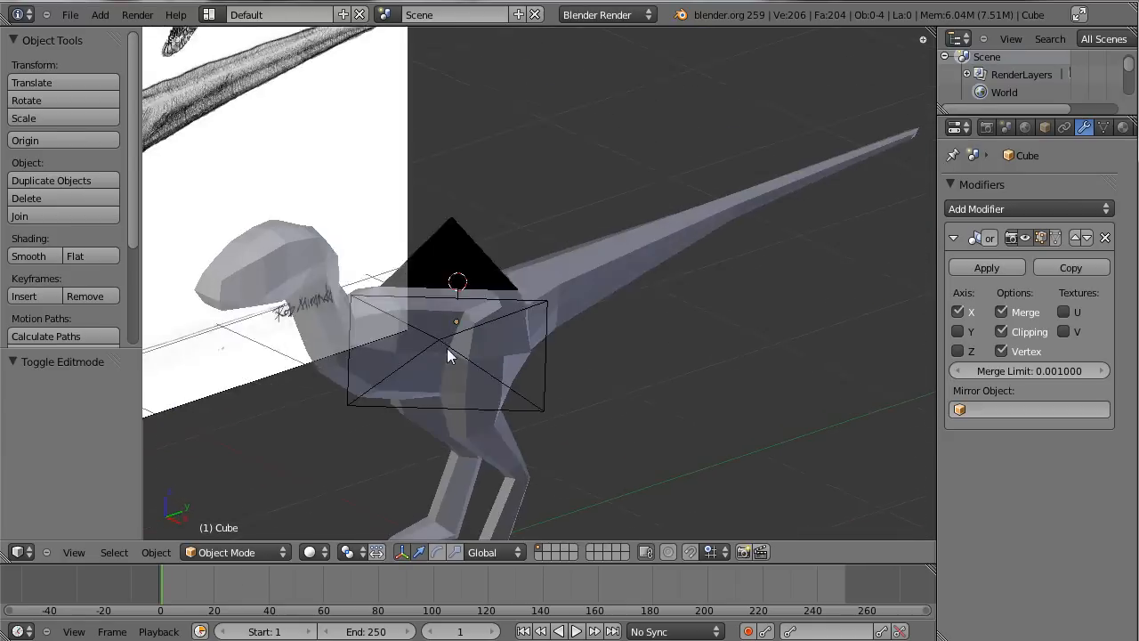
scroll(514, 356, up, 5)
key(Tab)
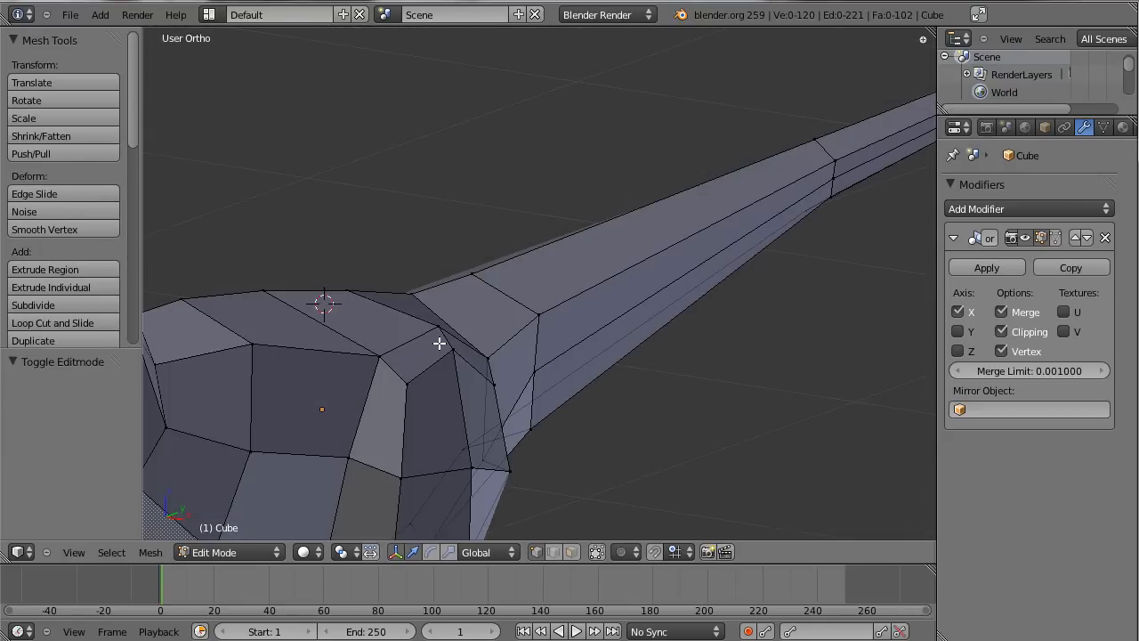
middle_drag(503, 319, 498, 325)
right_click(495, 328)
middle_drag(580, 357, 499, 325)
shift+right_click(449, 294)
shift+right_click(329, 316)
middle_drag(385, 324, 600, 356)
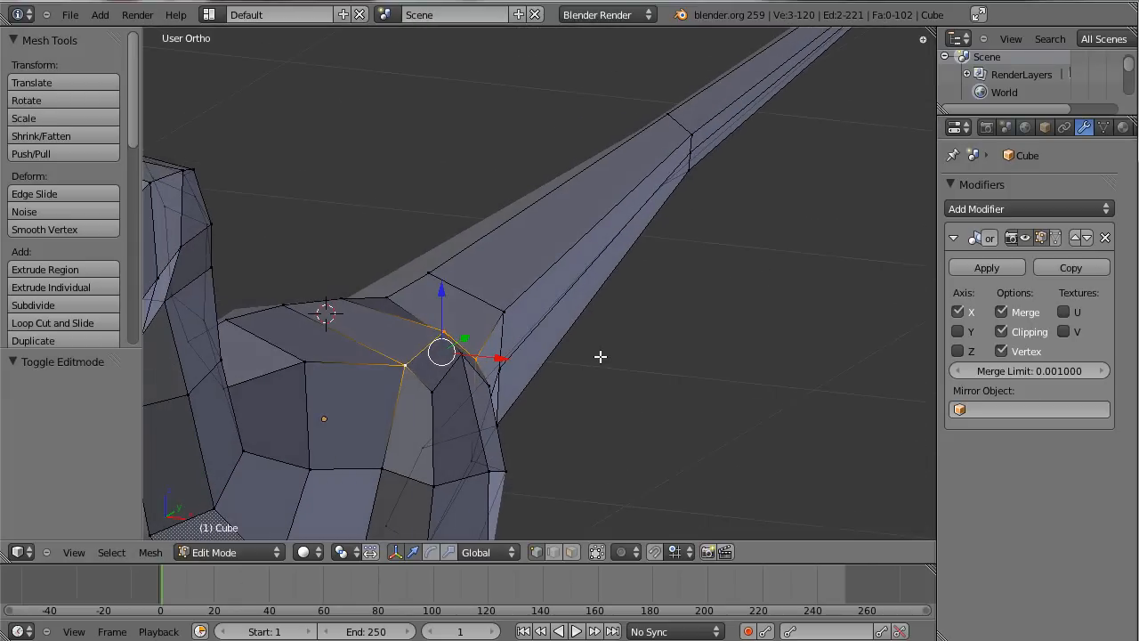
key(g)
click(576, 339)
Step: Examine the whole raptor in Object Mode from several sides and compare its proportions with the reference drawing
key(Tab)
scroll(580, 337, down, 4)
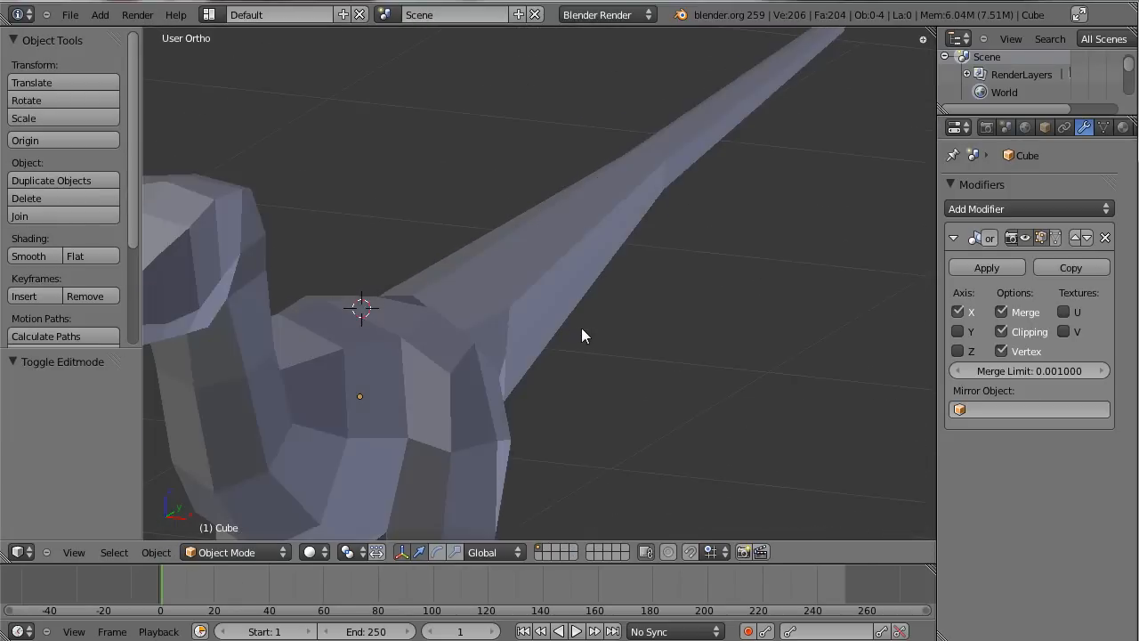
middle_drag(554, 337, 455, 335)
middle_drag(392, 320, 617, 301)
scroll(617, 307, down, 3)
middle_drag(589, 342, 322, 314)
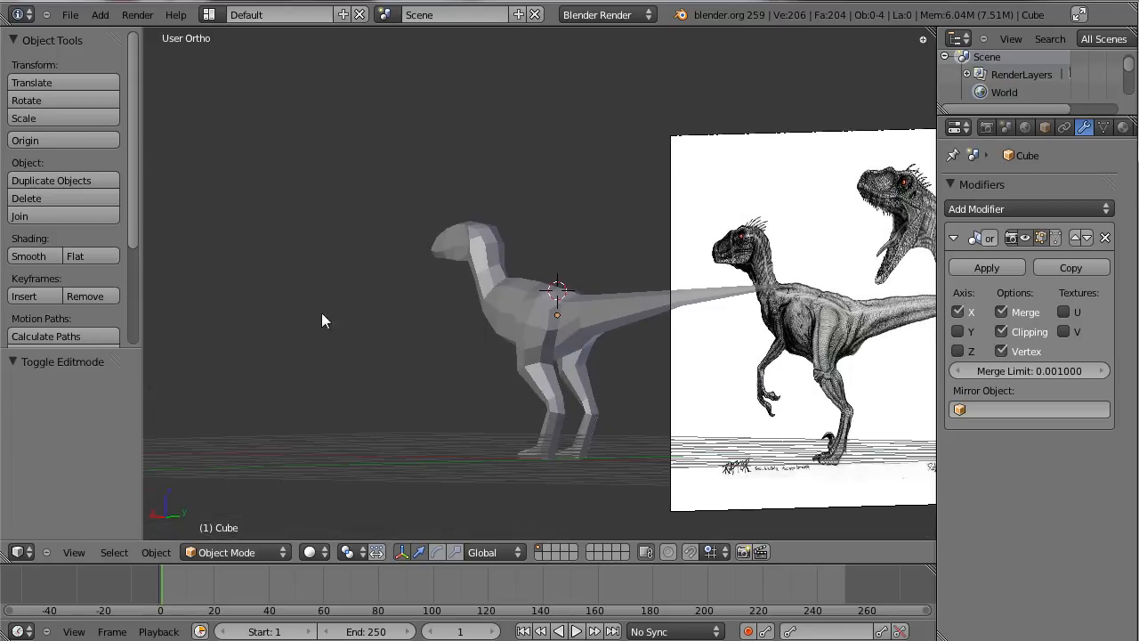
middle_drag(542, 265, 623, 292)
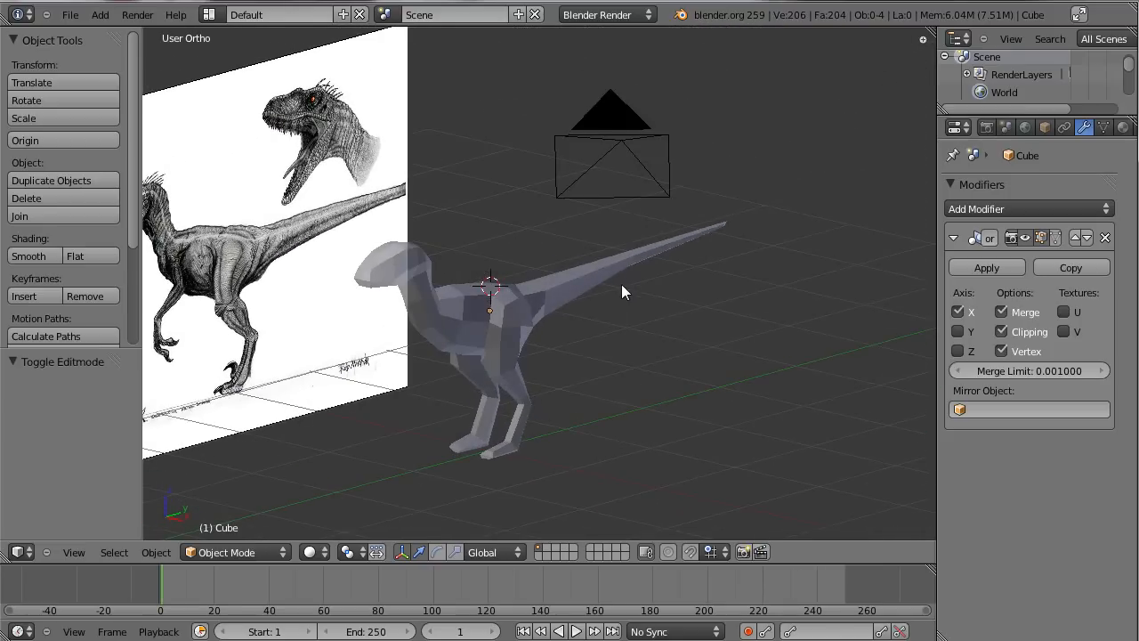
middle_drag(511, 332, 325, 293)
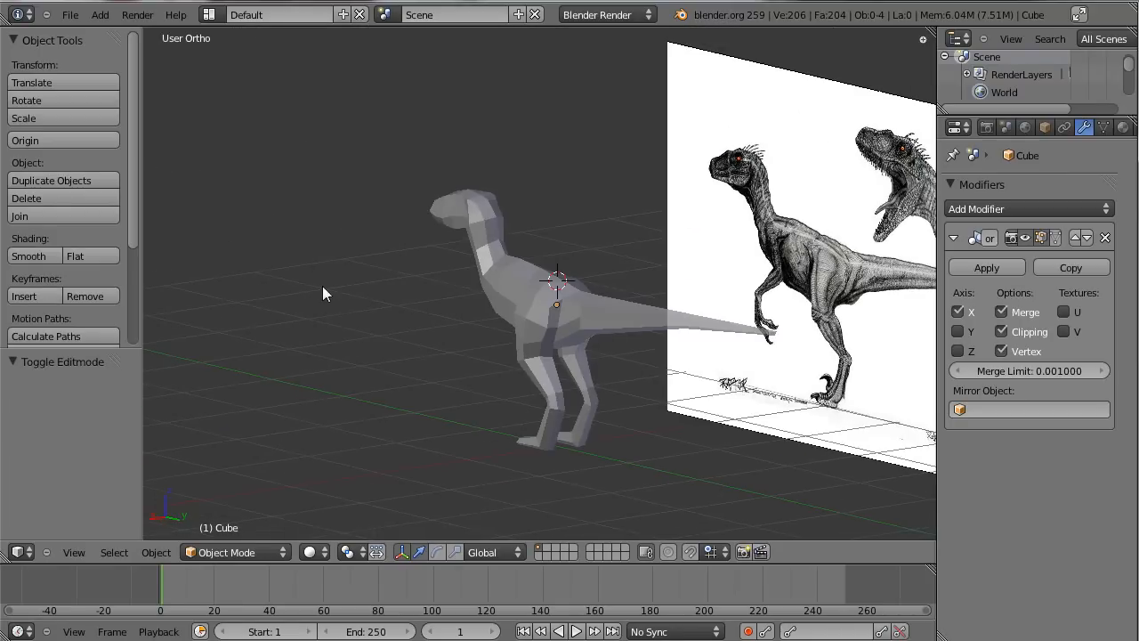
middle_drag(594, 311, 632, 329)
middle_drag(538, 341, 525, 268)
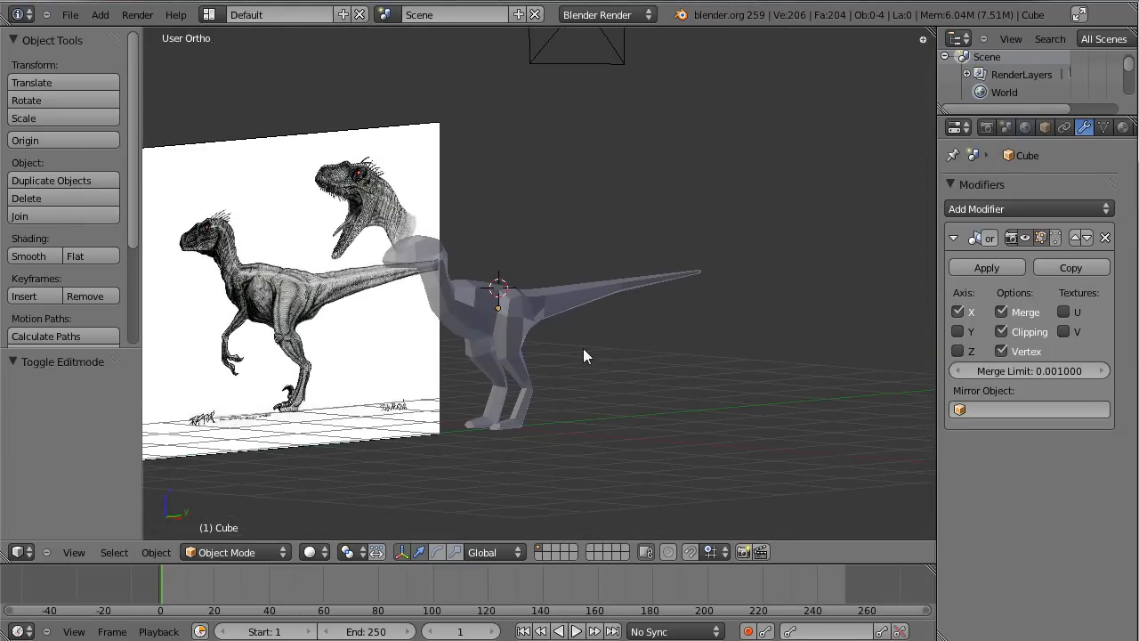
scroll(587, 343, up, 2)
scroll(589, 323, down, 1)
middle_drag(590, 245, 562, 320)
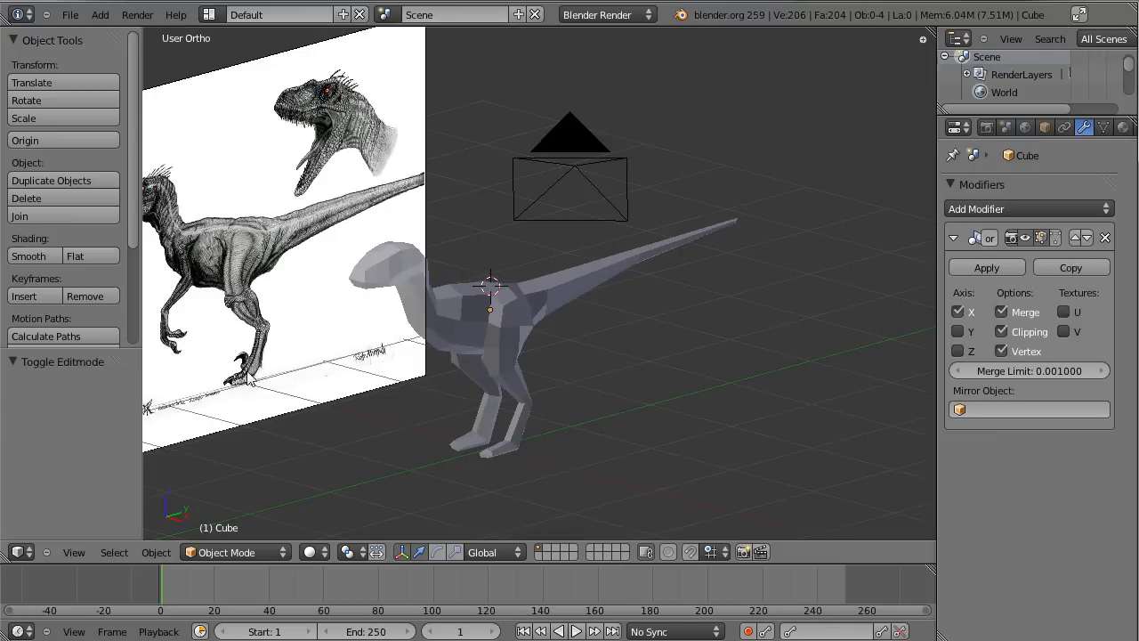
mouse_move(399, 378)
middle_down()
mouse_move(356, 365)
mouse_move(411, 392)
middle_up()
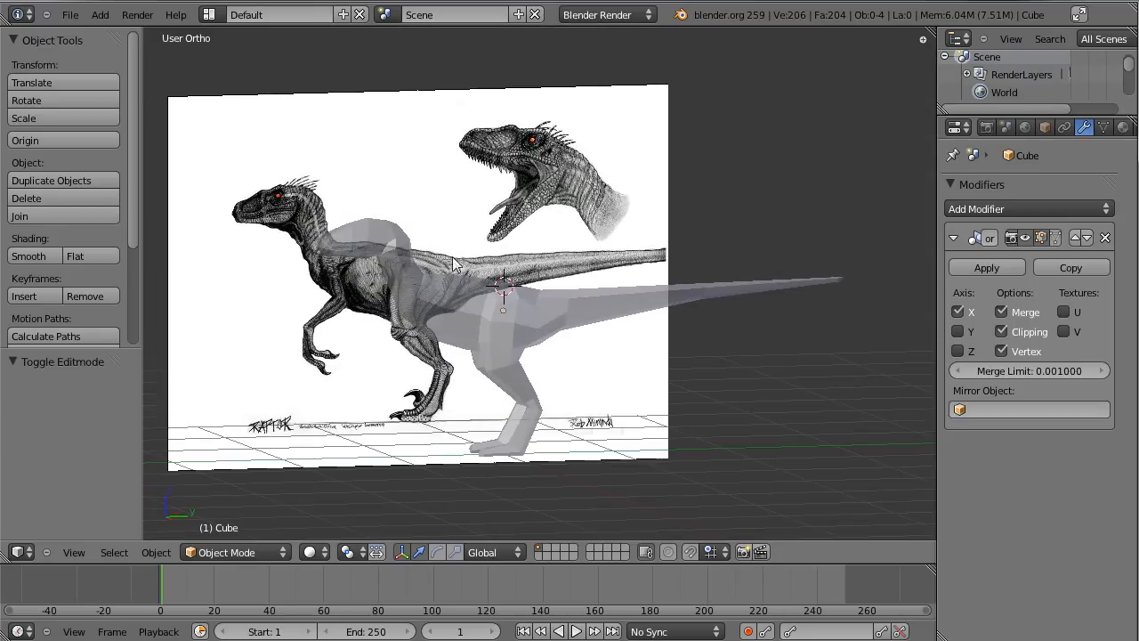
middle_drag(494, 337, 487, 361)
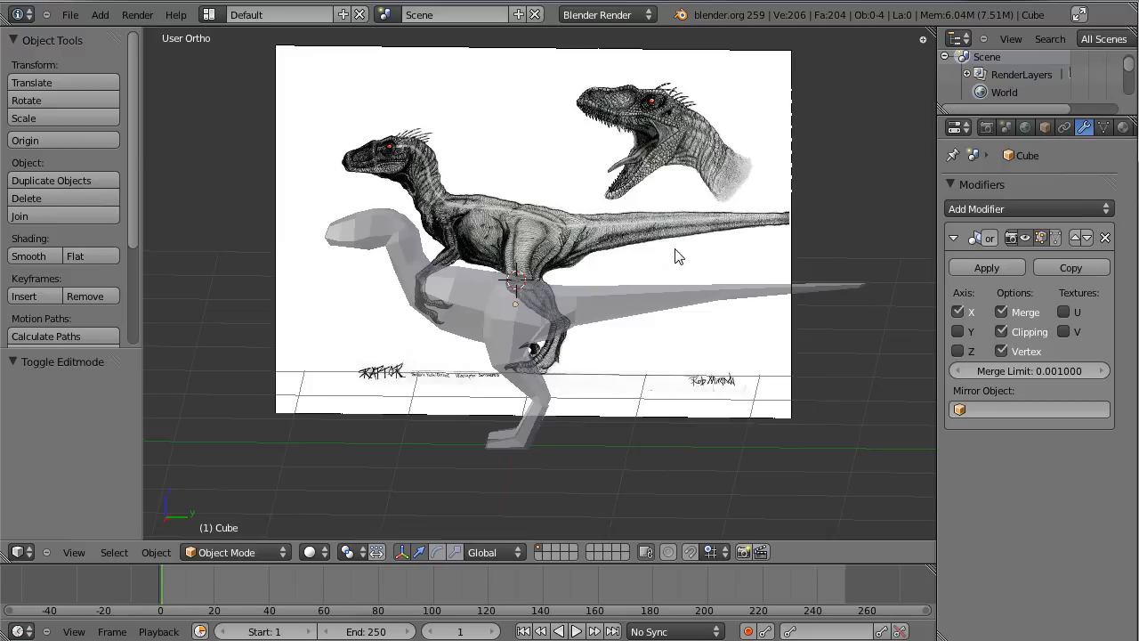
middle_drag(549, 295, 680, 287)
click(696, 349)
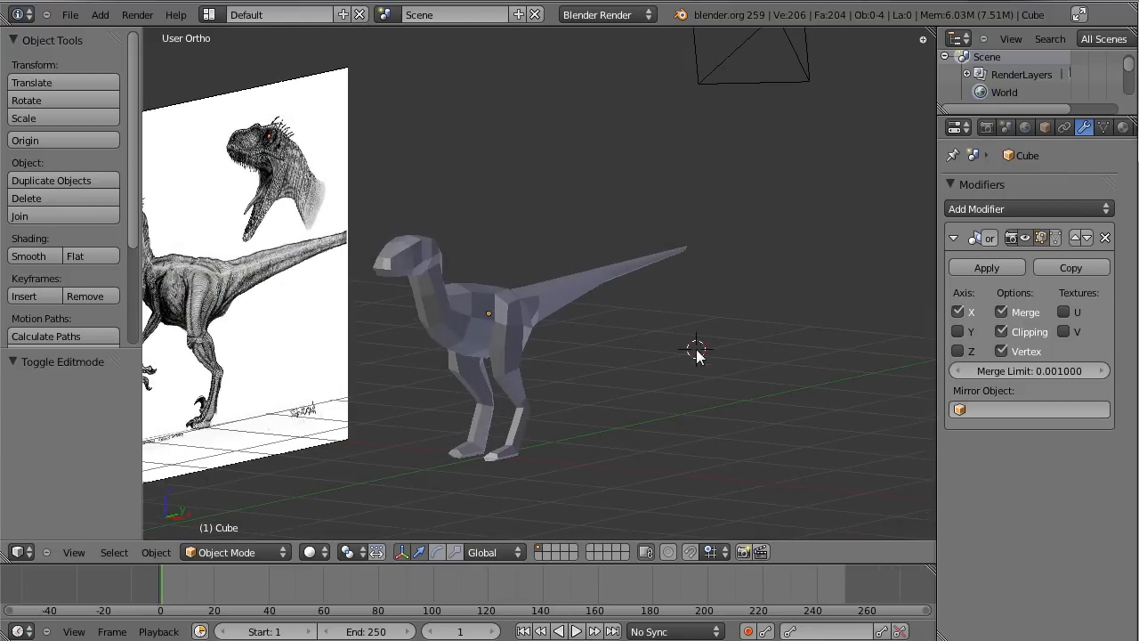